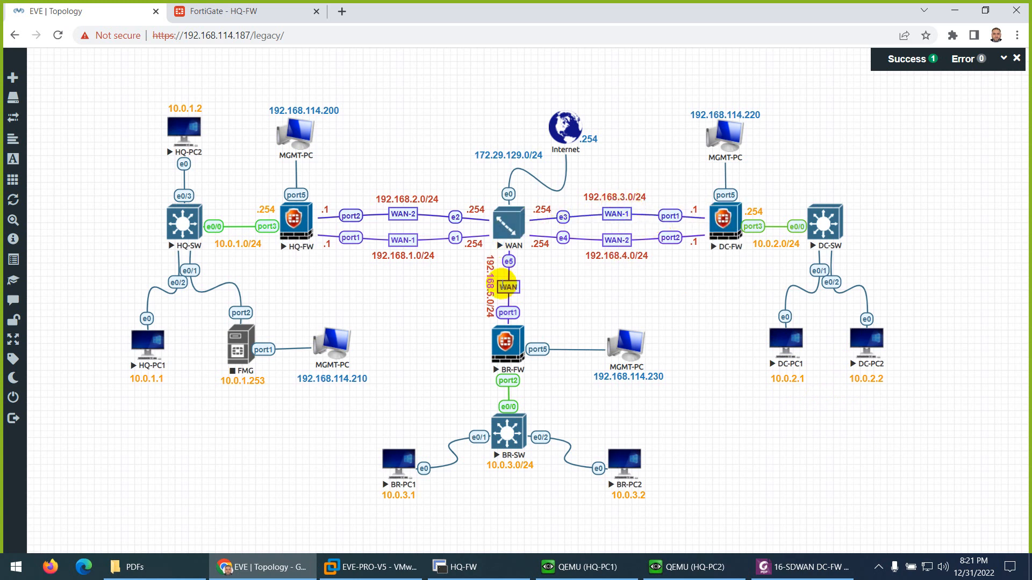
# - Switch to the terminal application and examine the WAN router's session output
pyautogui.click(462, 566)
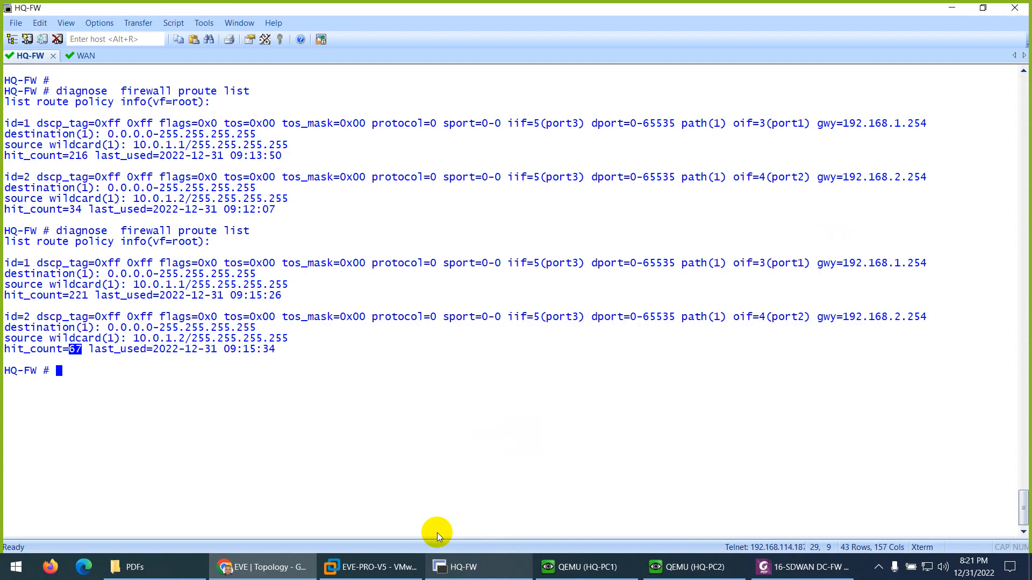
pyautogui.click(80, 55)
pyautogui.moveTo(295, 200); pyautogui.dragTo(340, 210)
pyautogui.click(498, 562)
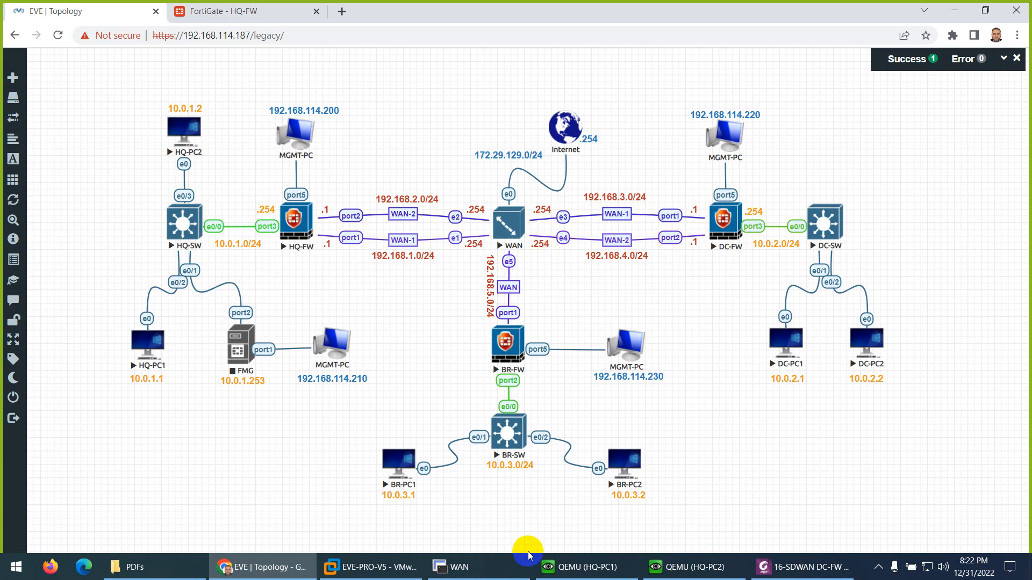
# - Read the SD-WAN DC-FW lab PDF's parameter table, covering the ports, zone name, members and load balance method
pyautogui.click(803, 568)
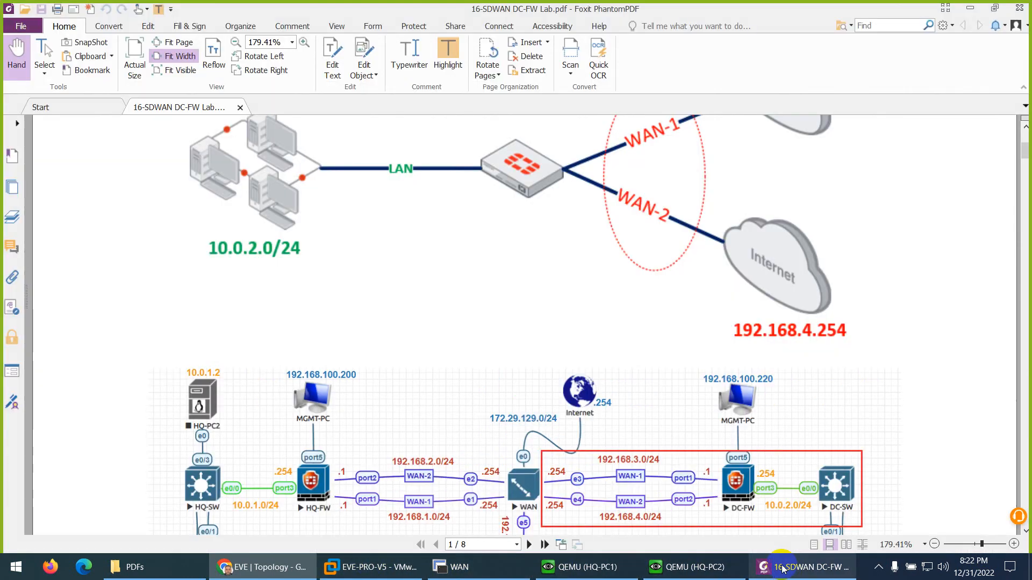
pyautogui.scroll(-3, 516, 334)
pyautogui.scroll(-10, 531, 337)
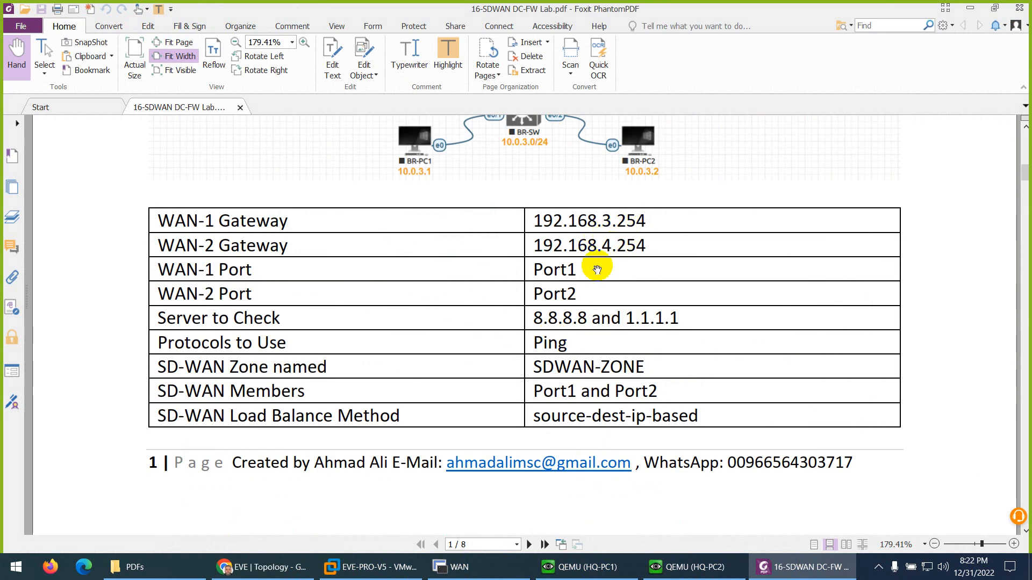
pyautogui.scroll(-2, 575, 307)
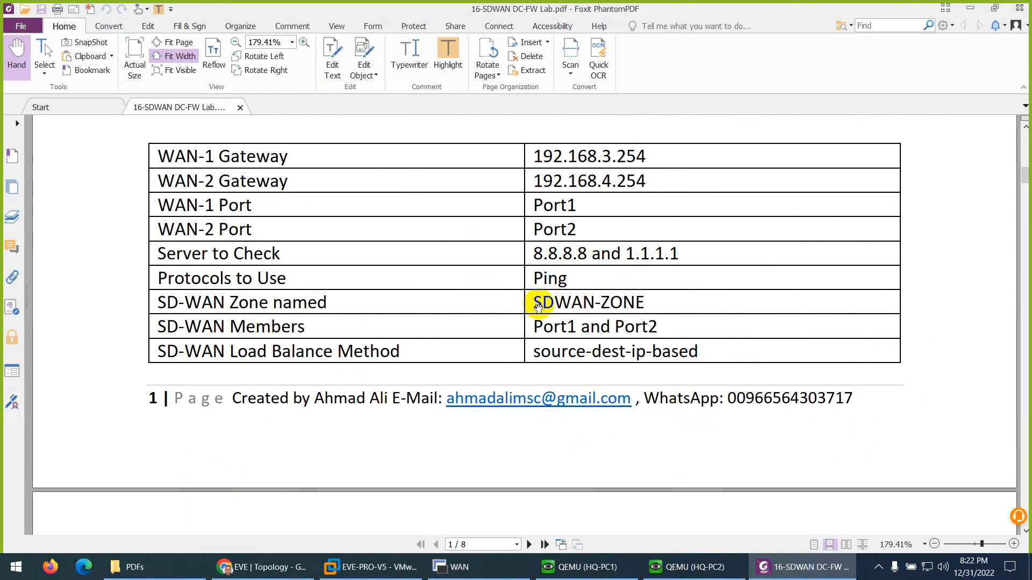
pyautogui.moveTo(531, 302); pyautogui.dragTo(661, 302)
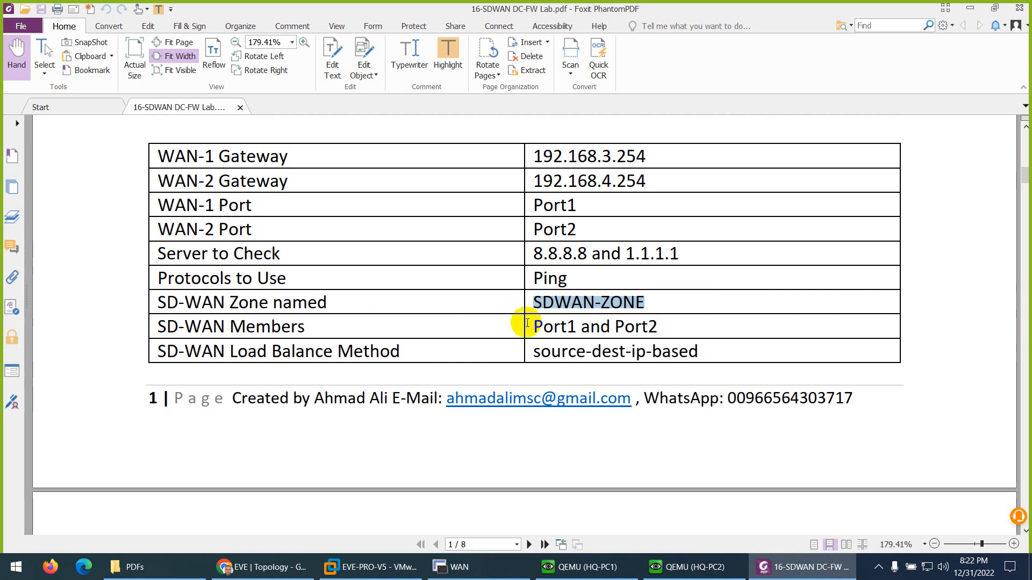
pyautogui.moveTo(528, 325); pyautogui.dragTo(661, 327)
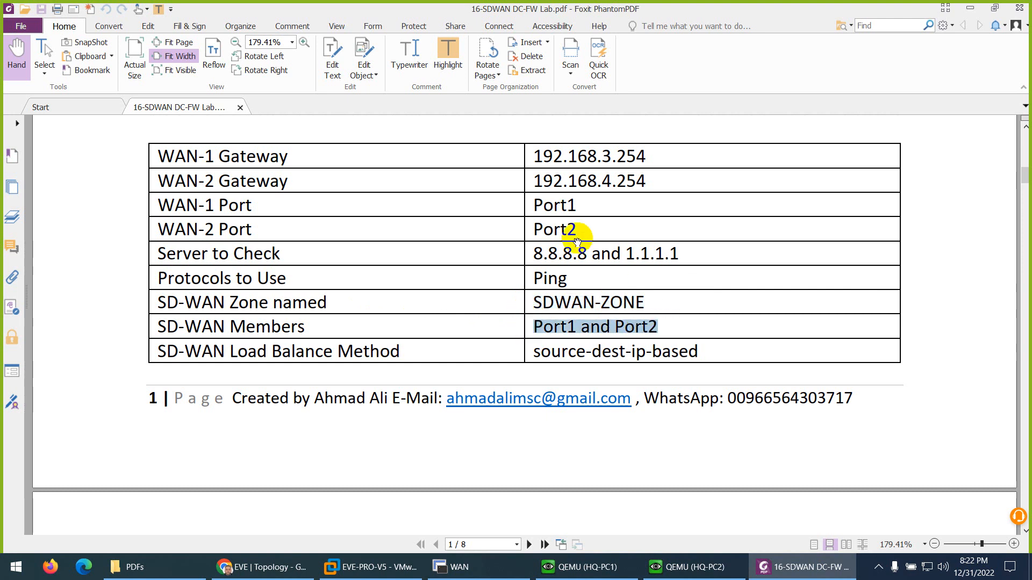
pyautogui.moveTo(534, 203); pyautogui.dragTo(577, 230)
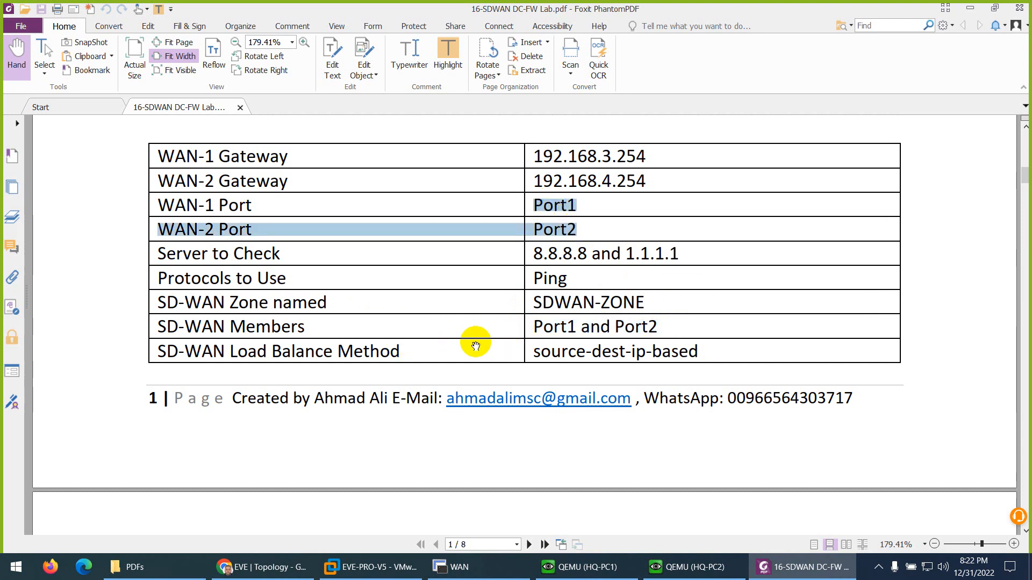
pyautogui.moveTo(533, 351); pyautogui.dragTo(703, 350)
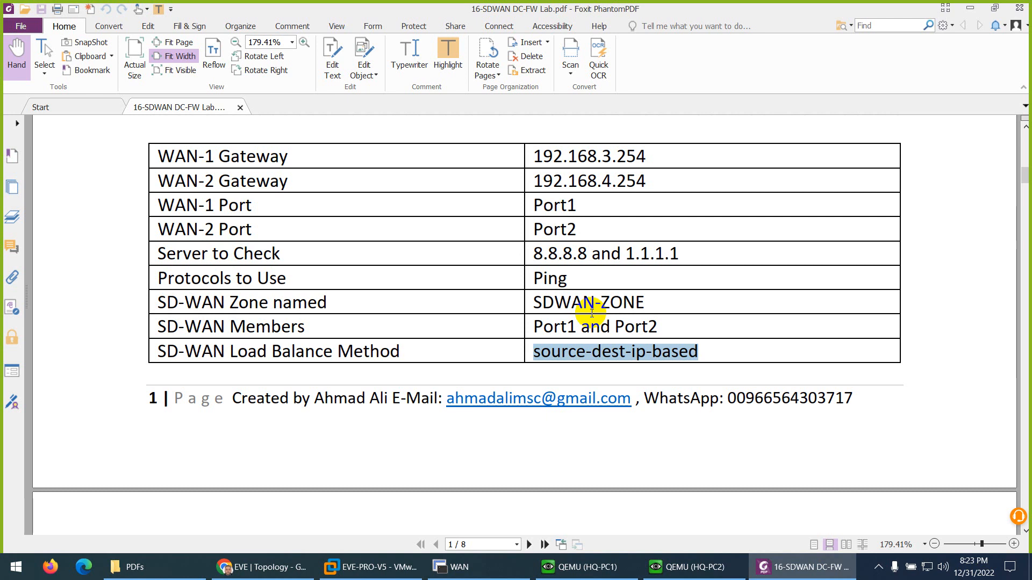
pyautogui.scroll(-6, 591, 313)
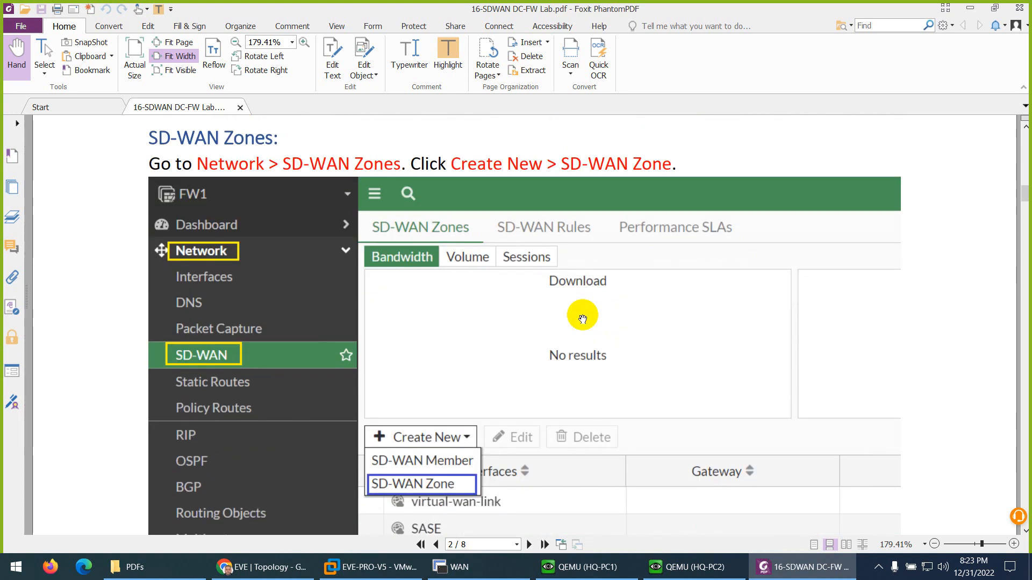
# - In the browser, close the HQ-FW page and open the DC-FW management address 192.168.114.220 in a new tab
pyautogui.click(269, 565)
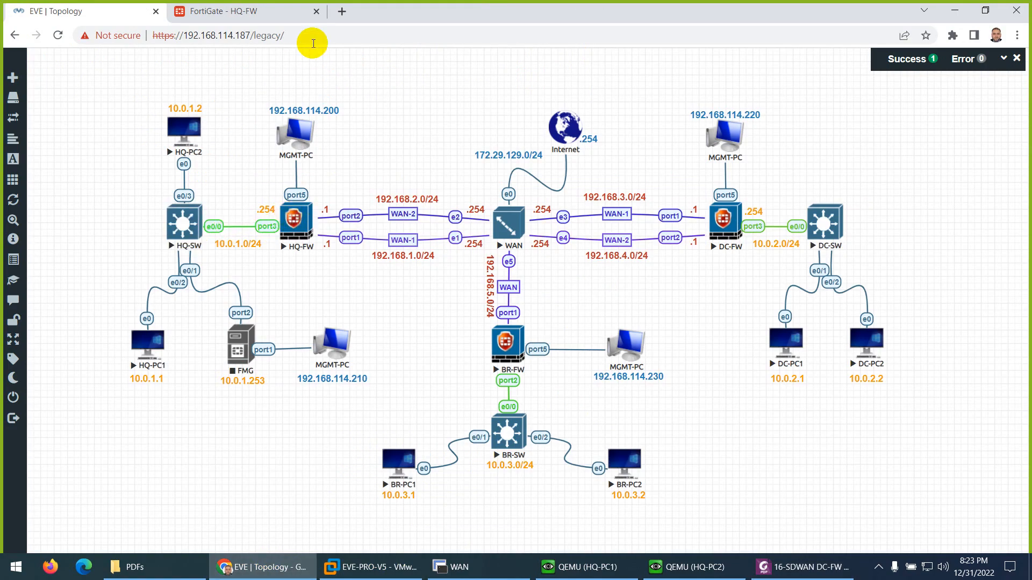
pyautogui.click(316, 11)
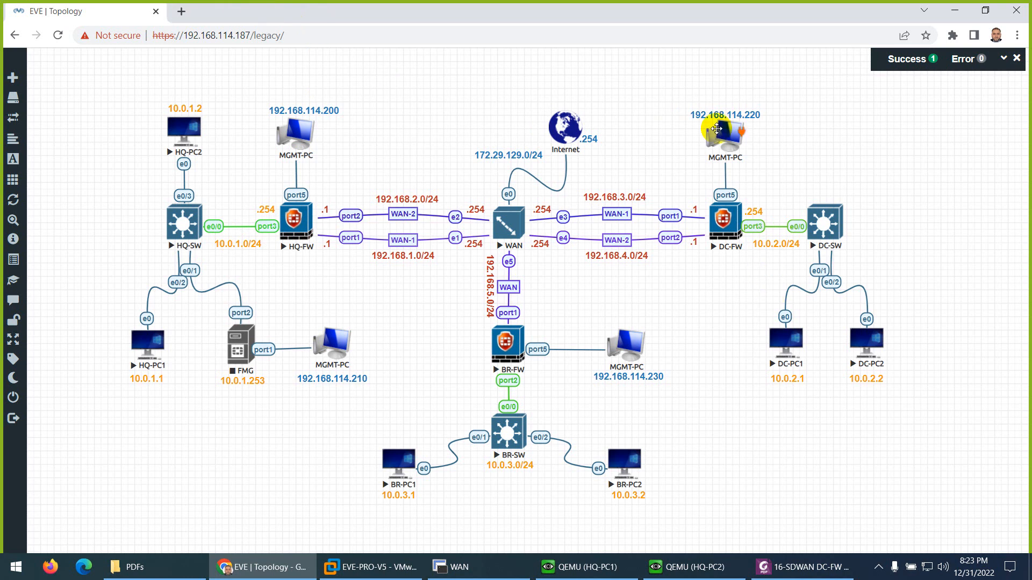
pyautogui.doubleClick(716, 117)
pyautogui.tripleClick(717, 117)
pyautogui.hotkey('ctrl', 'c')
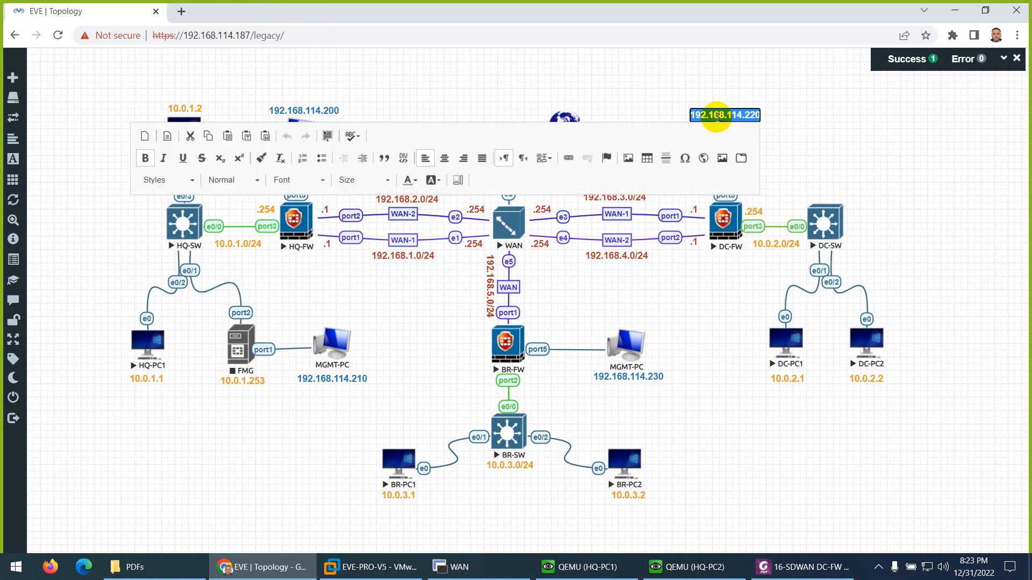
pyautogui.click(498, 57)
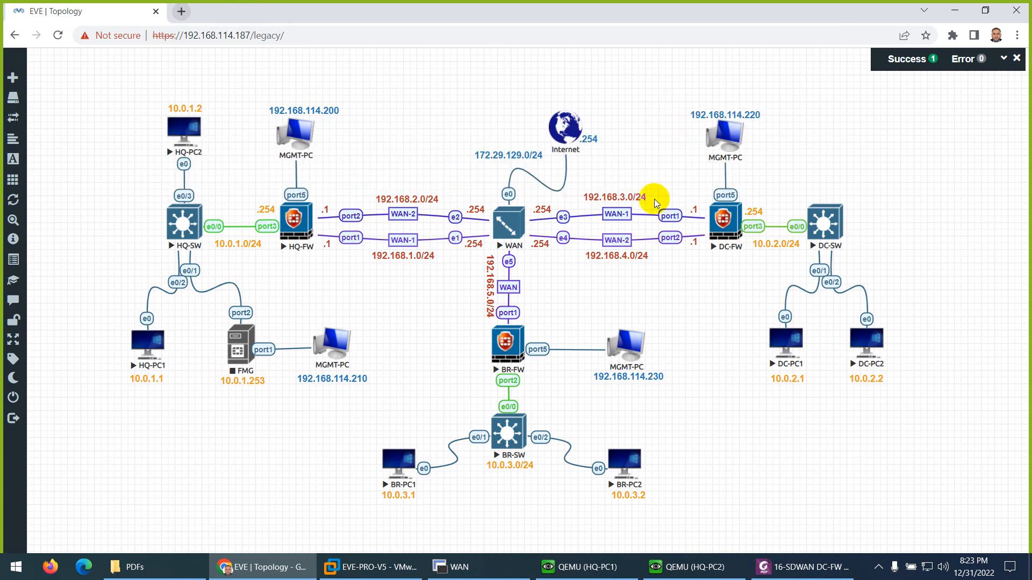
pyautogui.click(181, 12)
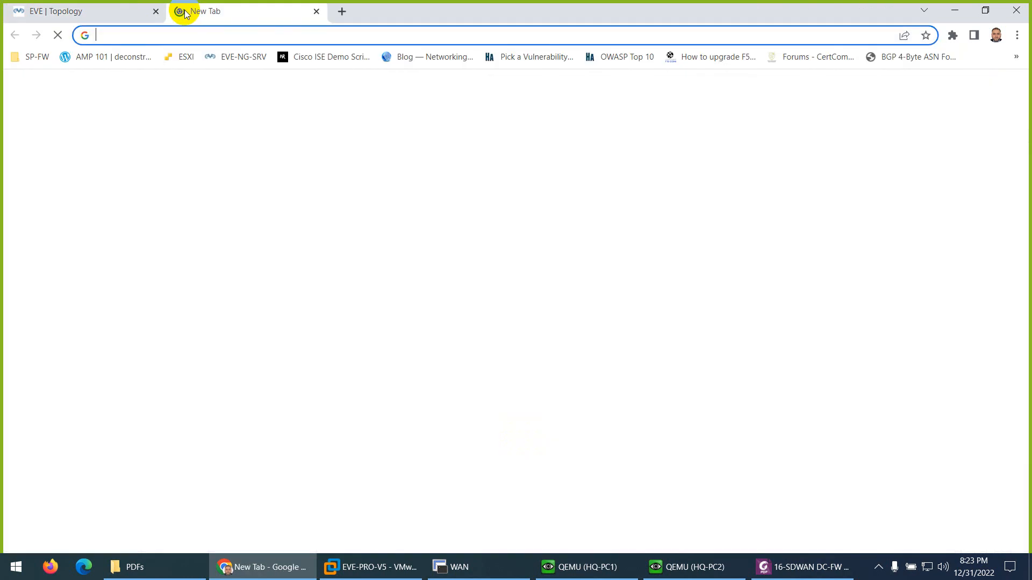
pyautogui.hotkey('ctrl', 'v')
pyautogui.press('Return')
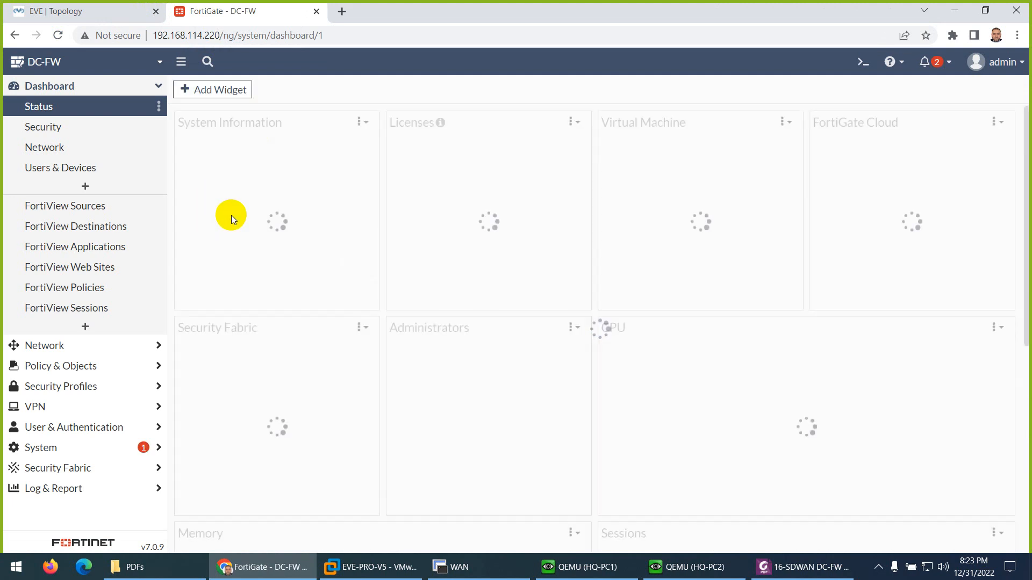
# - Review DC-FW's interfaces, DNS settings, SD-WAN, static routes, policy routes and firewall policies
pyautogui.click(42, 346)
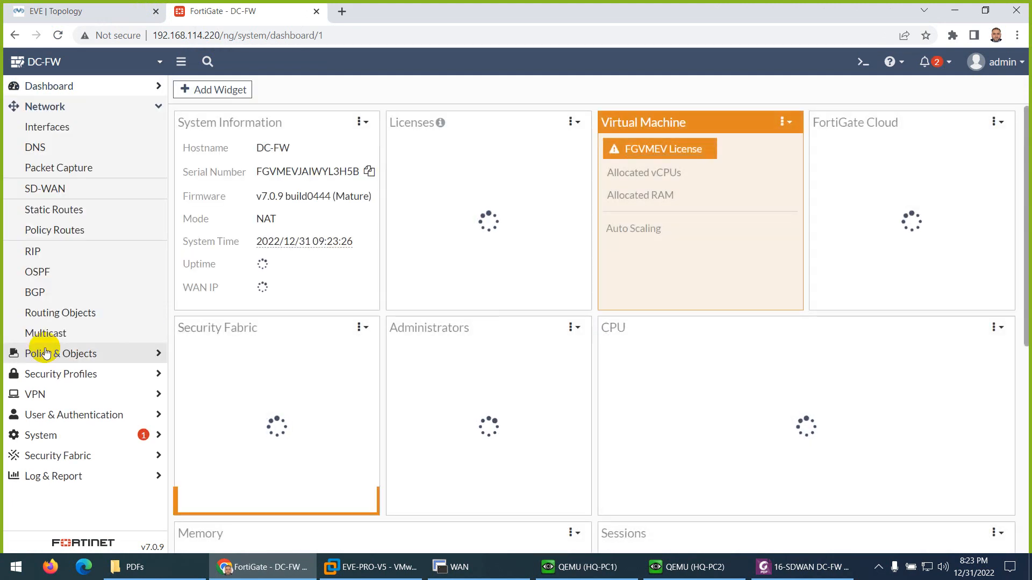
pyautogui.click(53, 133)
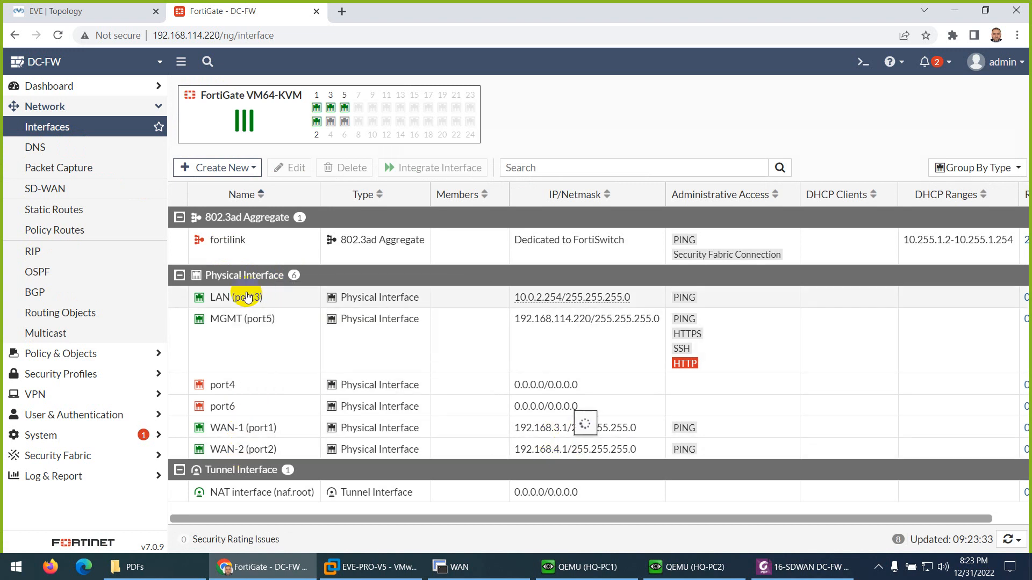
pyautogui.moveTo(533, 306)
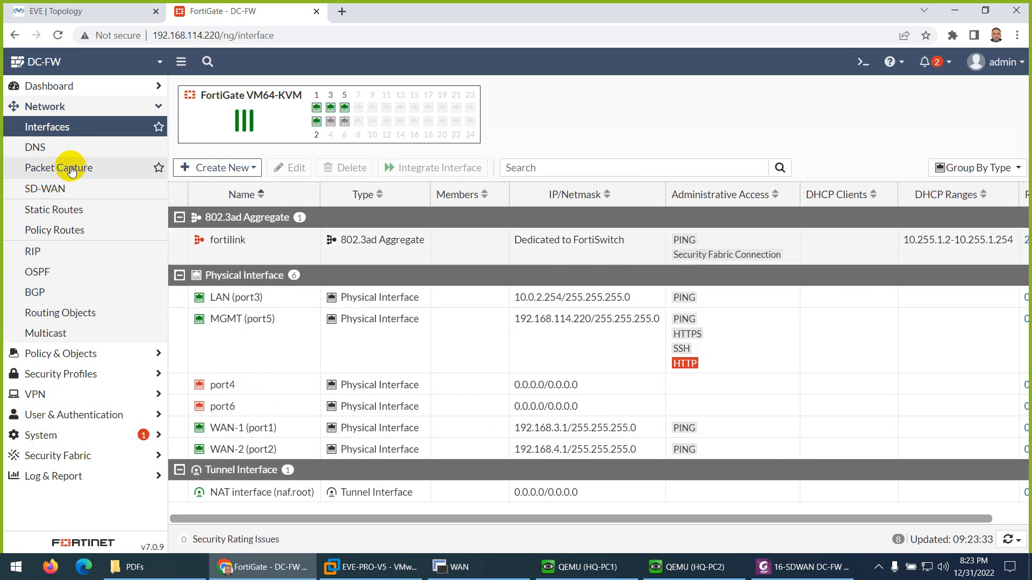
pyautogui.click(44, 150)
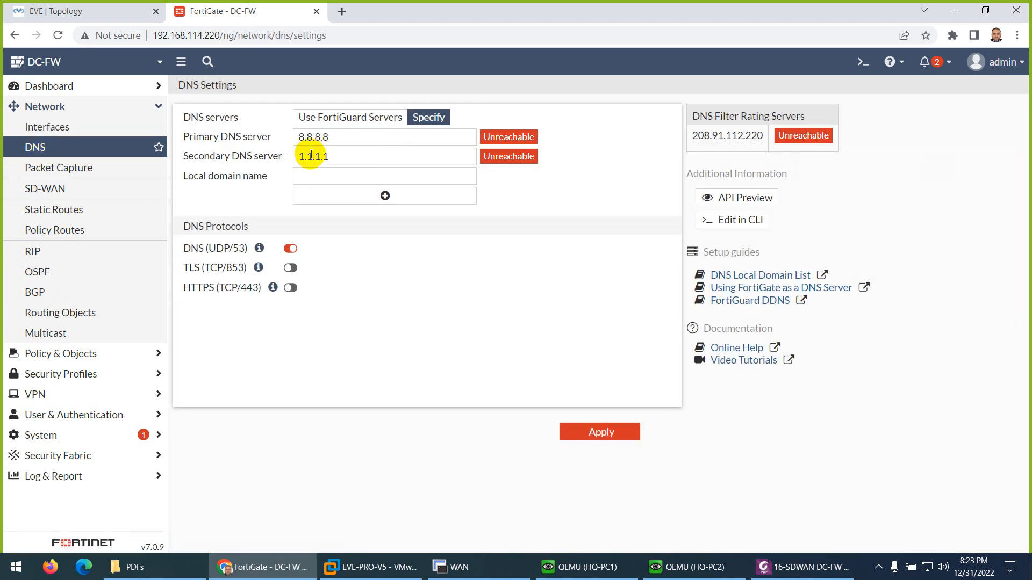
pyautogui.click(57, 194)
pyautogui.click(55, 213)
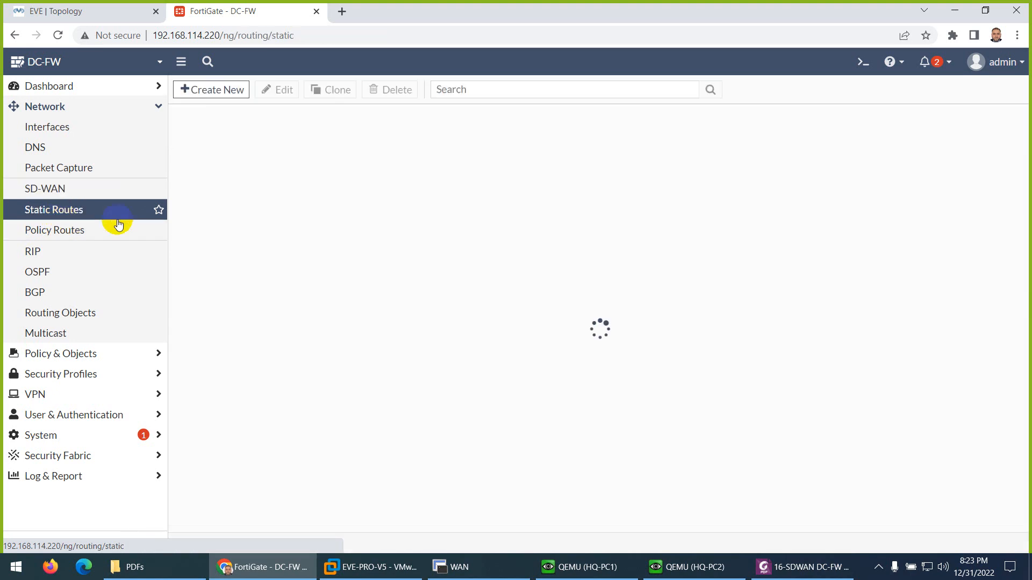
pyautogui.click(59, 230)
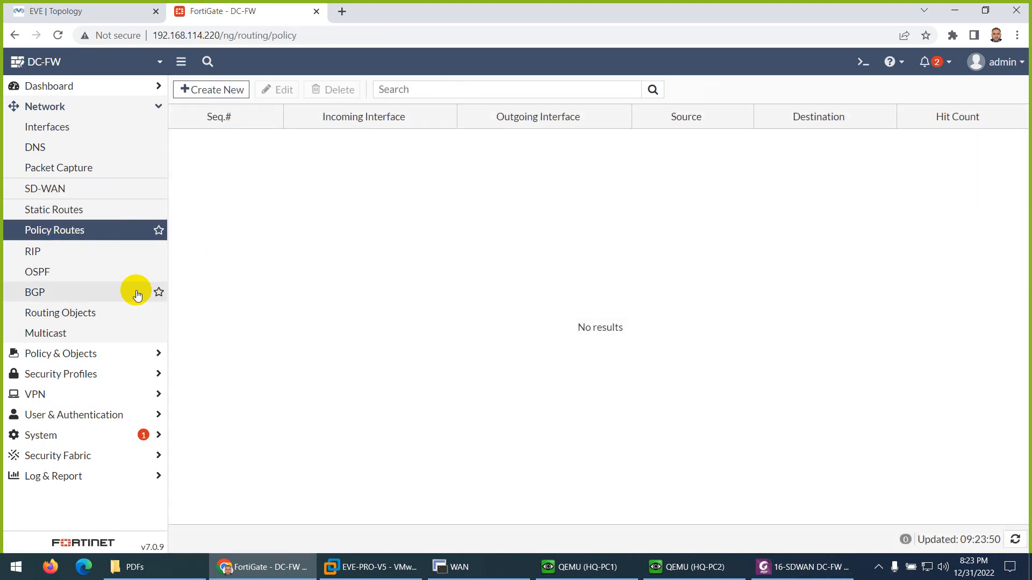
pyautogui.click(52, 353)
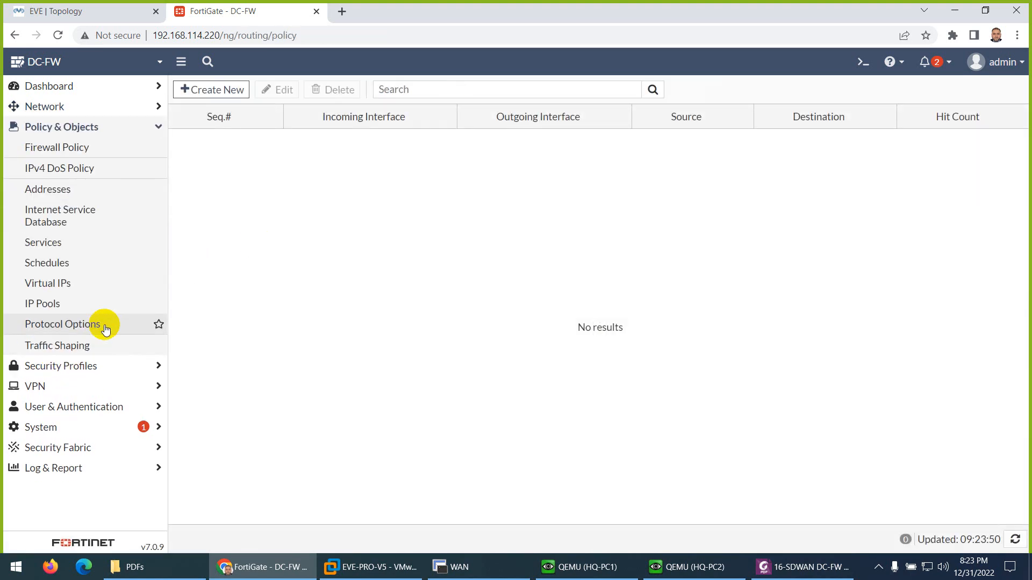
pyautogui.click(53, 148)
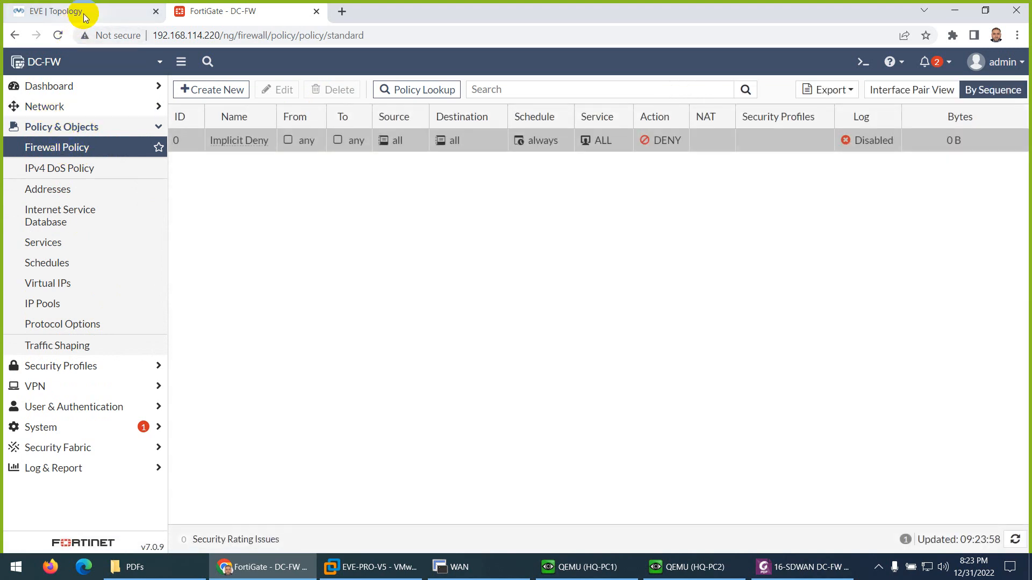
# - View the saved configuration revisions of DC-FW
pyautogui.click(999, 62)
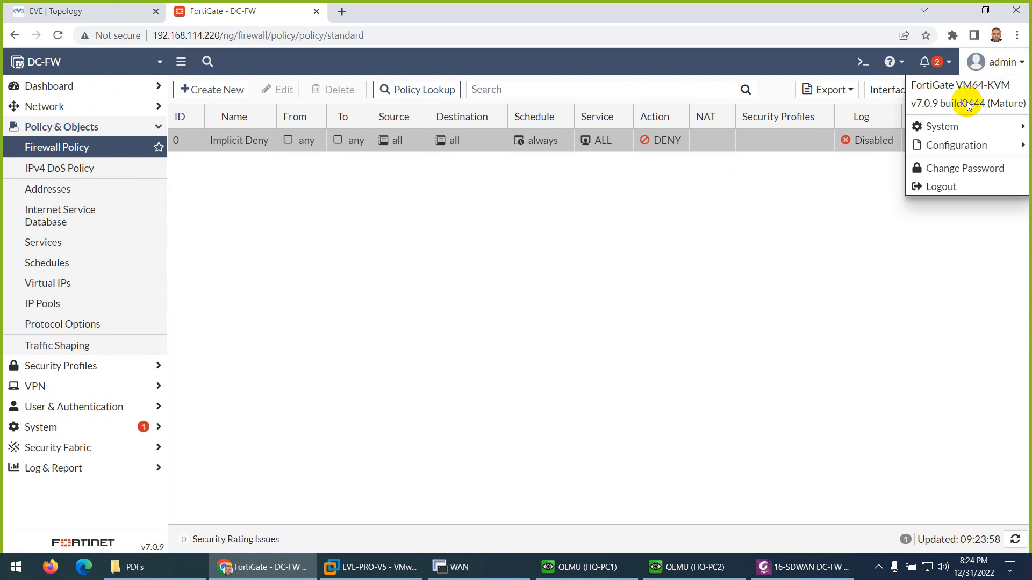
pyautogui.moveTo(957, 145)
pyautogui.click(822, 181)
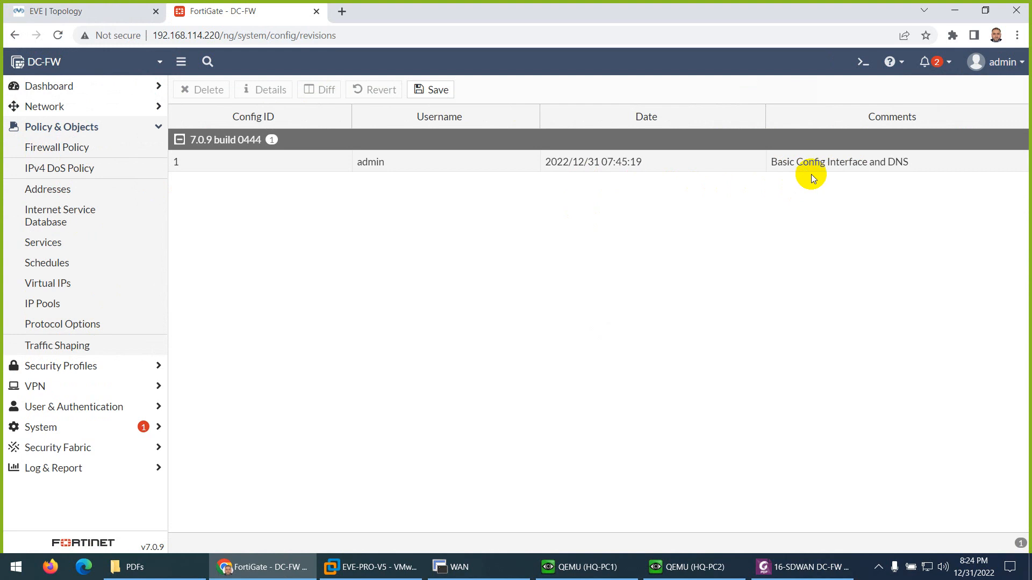
# - Check the EVE topology and read the SD-WAN Zones instructions in the lab PDF
pyautogui.click(108, 12)
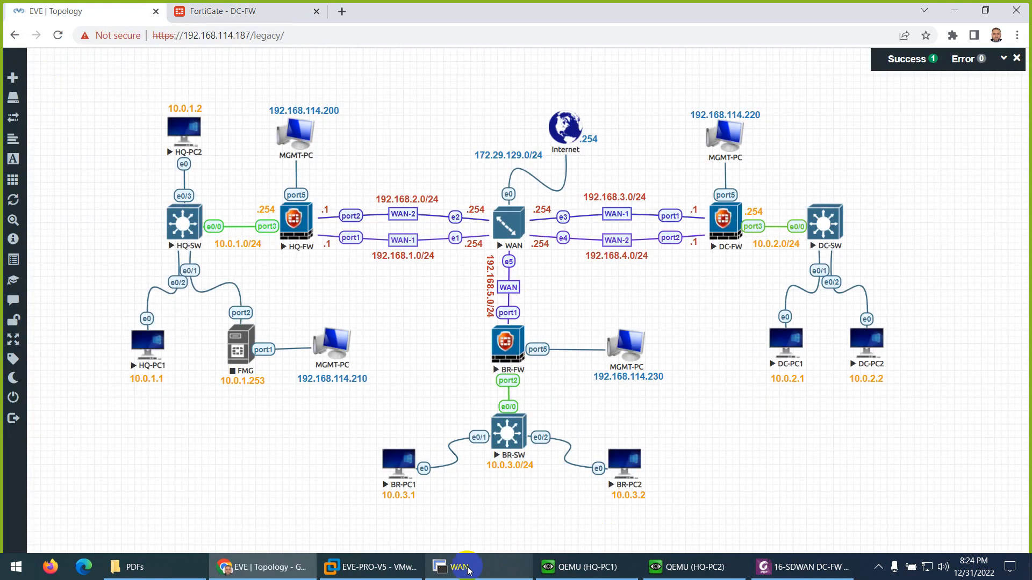
pyautogui.click(803, 567)
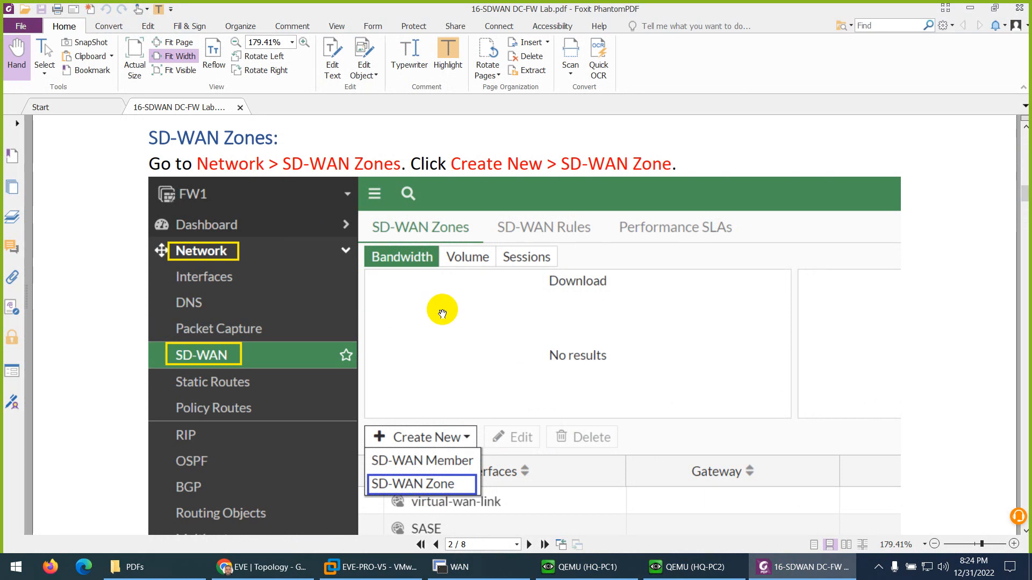
pyautogui.scroll(-1, 442, 314)
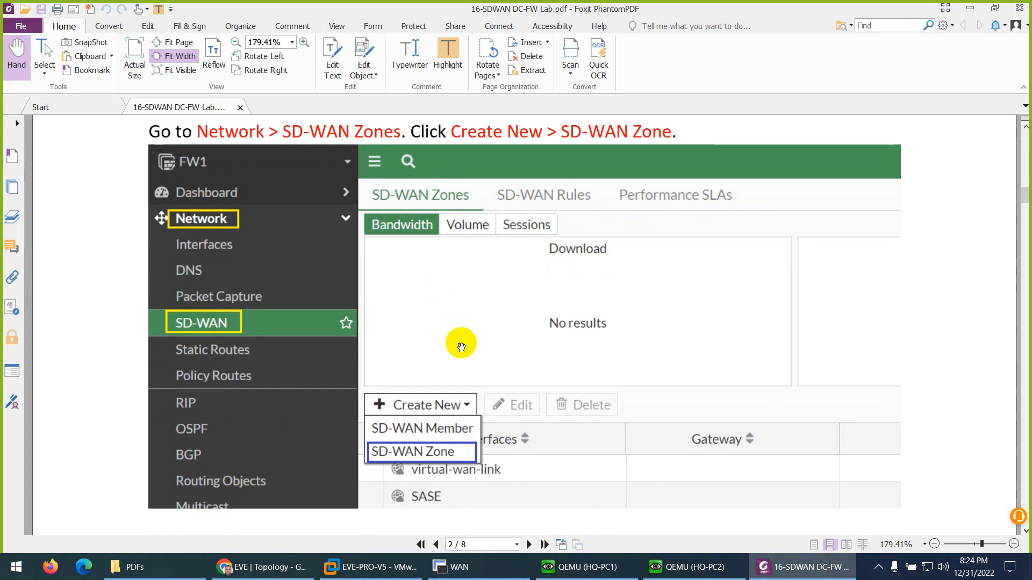
pyautogui.scroll(-5, 460, 341)
# - Switch to the DC-FW page in the browser and open a new SD-WAN zone form
pyautogui.click(267, 567)
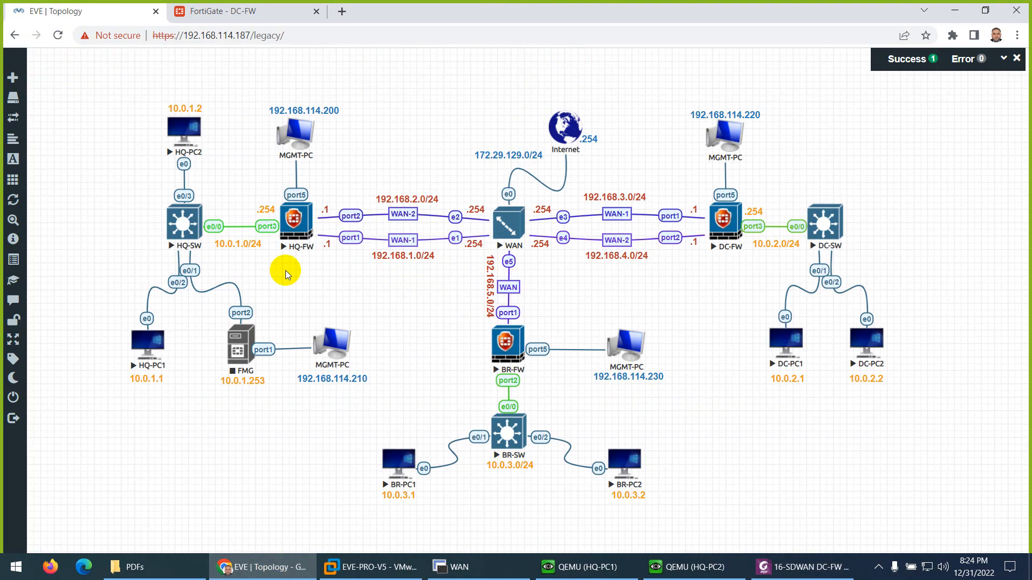
pyautogui.click(242, 11)
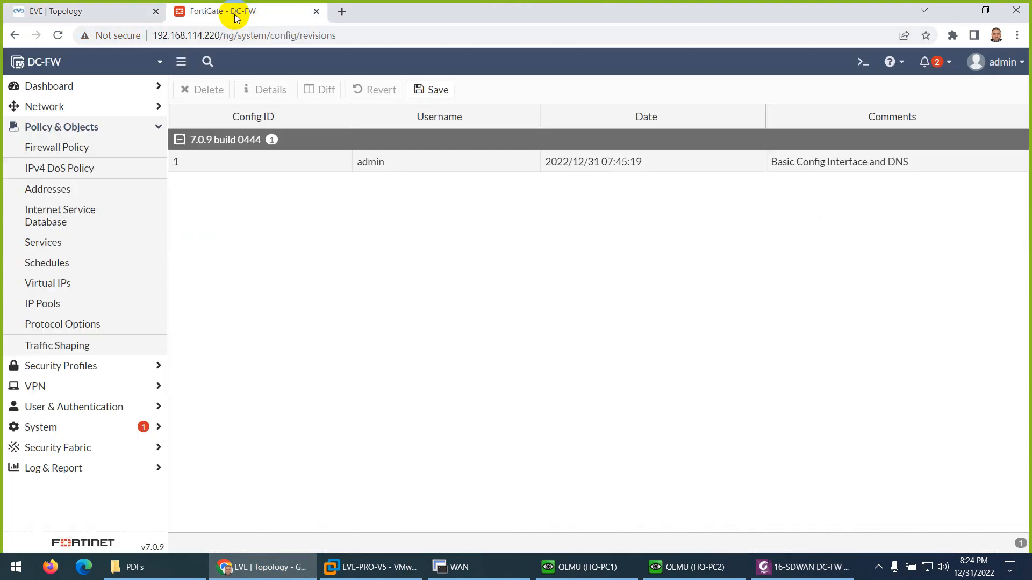
pyautogui.click(46, 107)
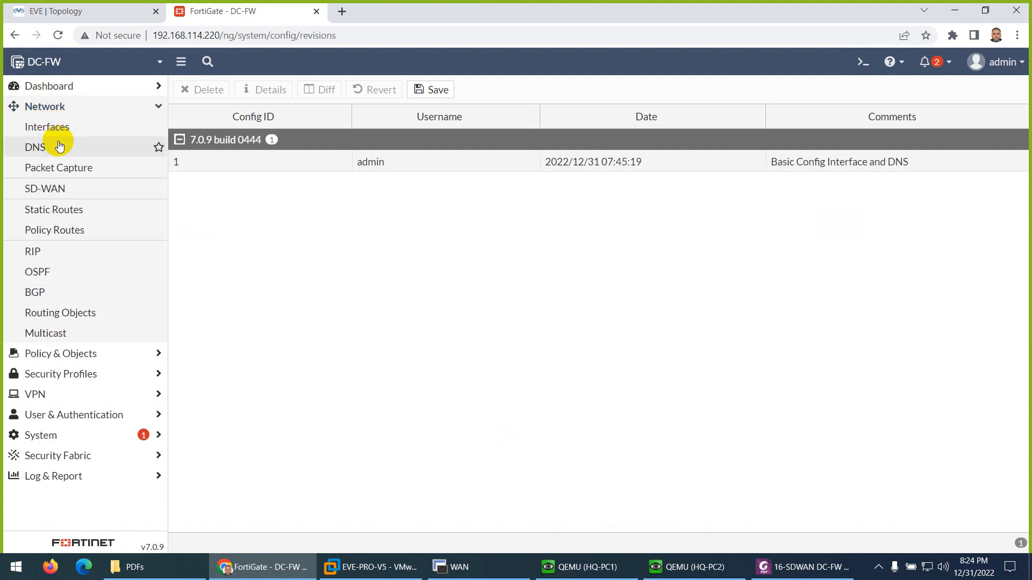
pyautogui.click(55, 195)
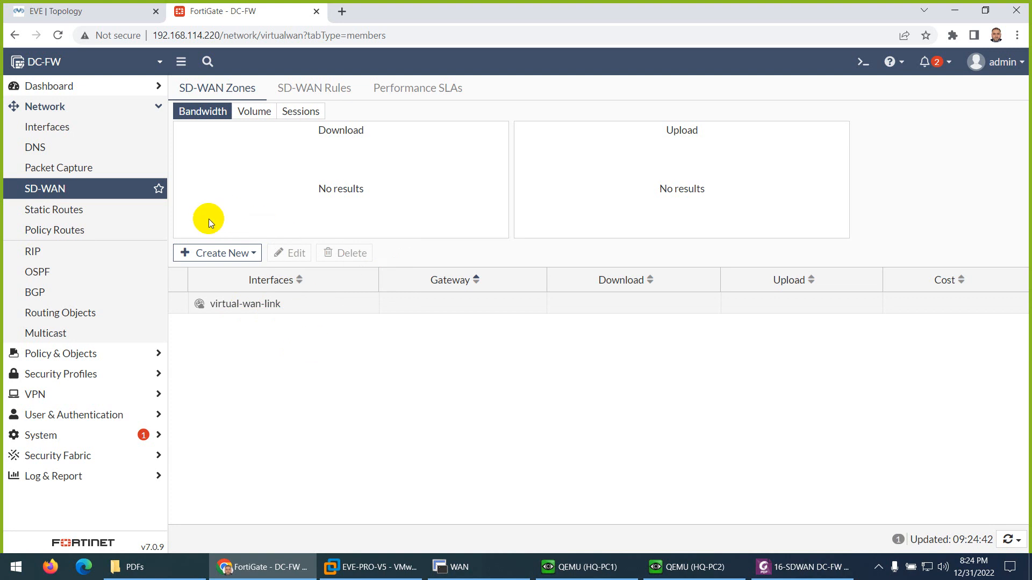
pyautogui.click(213, 257)
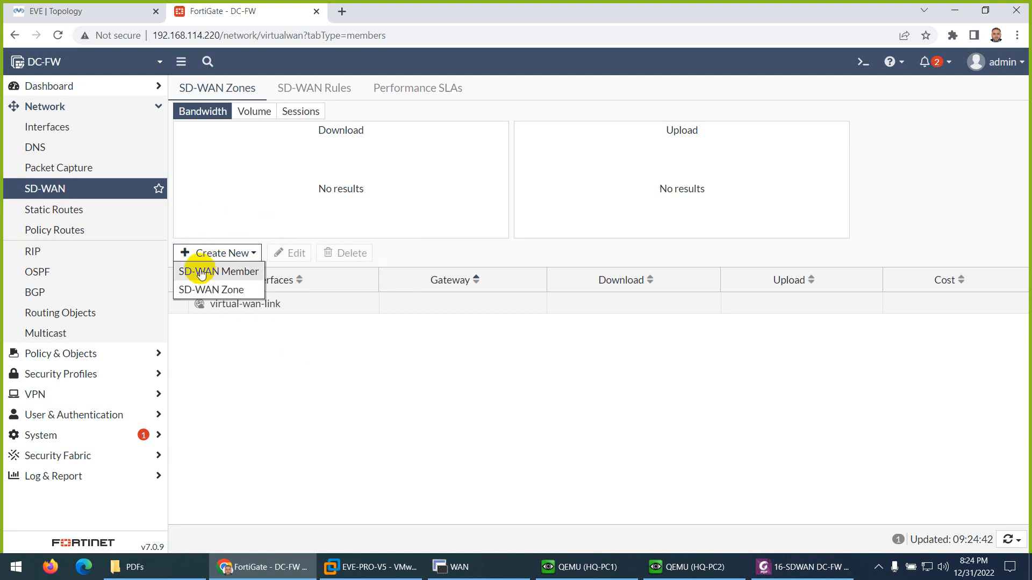
pyautogui.click(206, 293)
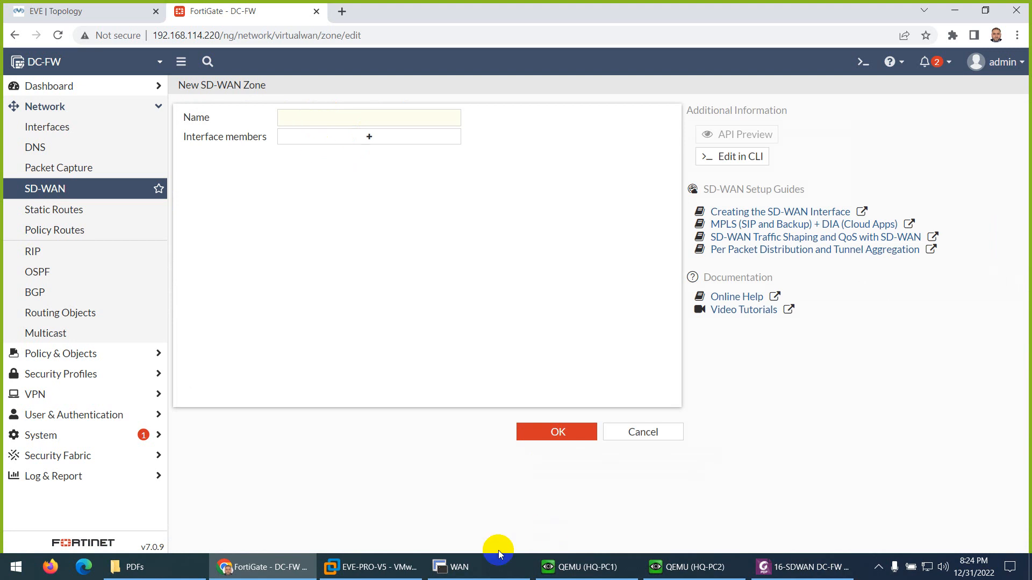
# - Copy the zone name SDWAN-ZONE from the lab PDF and create the DC-FW SD-WAN zone with it
pyautogui.click(804, 567)
pyautogui.scroll(8, 597, 356)
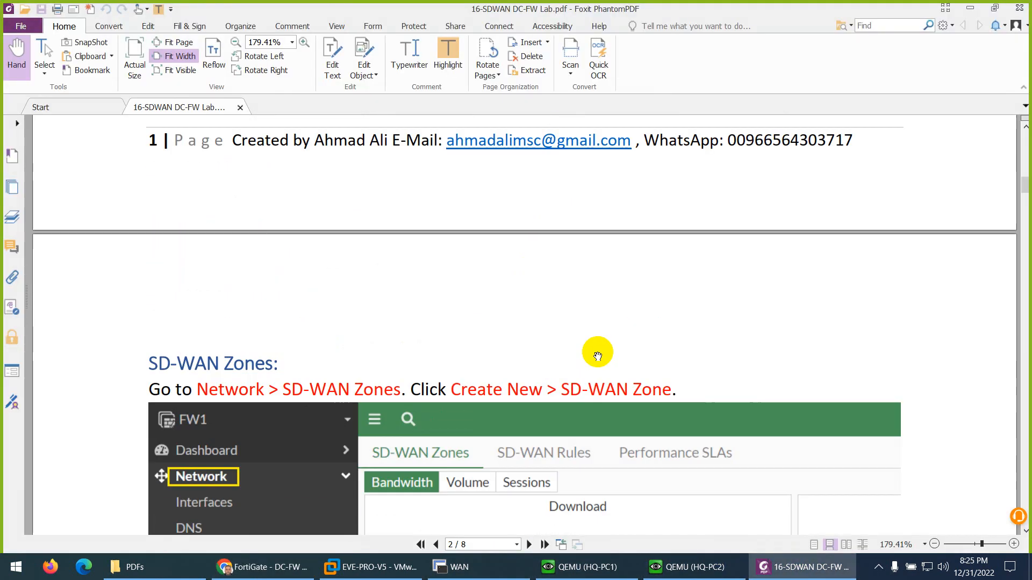
pyautogui.scroll(4, 598, 356)
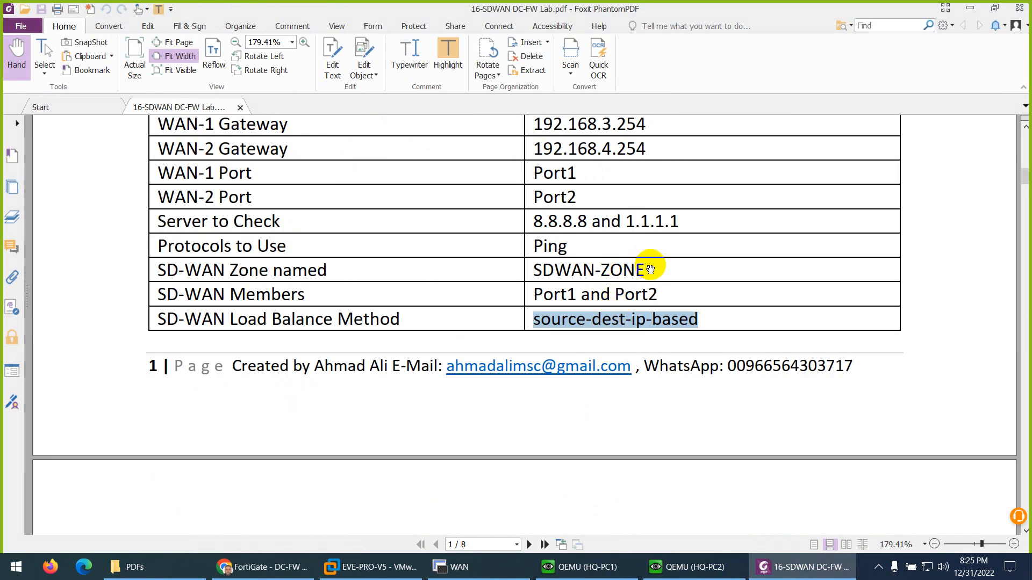
pyautogui.moveTo(644, 268); pyautogui.dragTo(529, 268)
pyautogui.hotkey('ctrl', 'c')
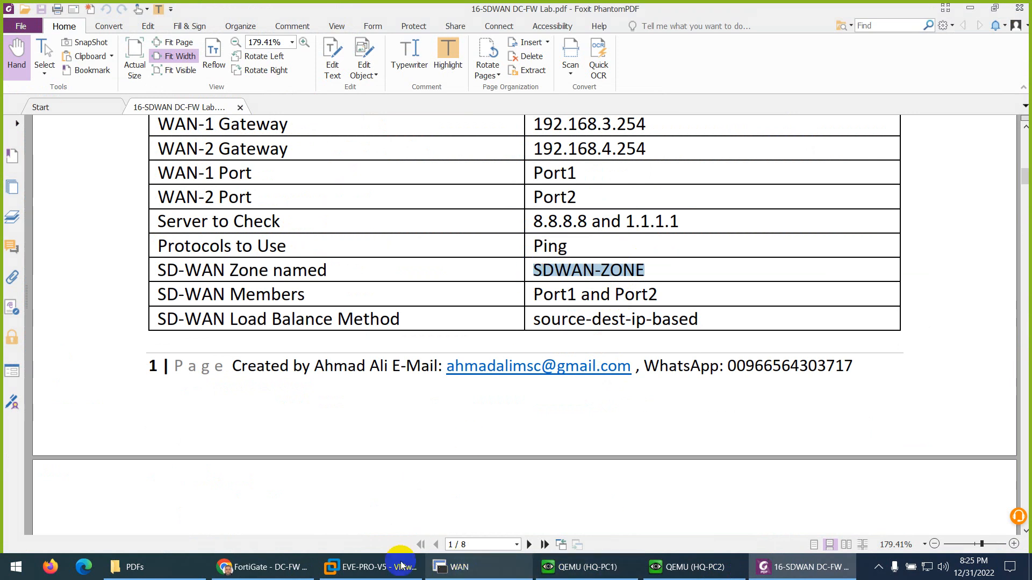
pyautogui.click(290, 567)
pyautogui.click(311, 116)
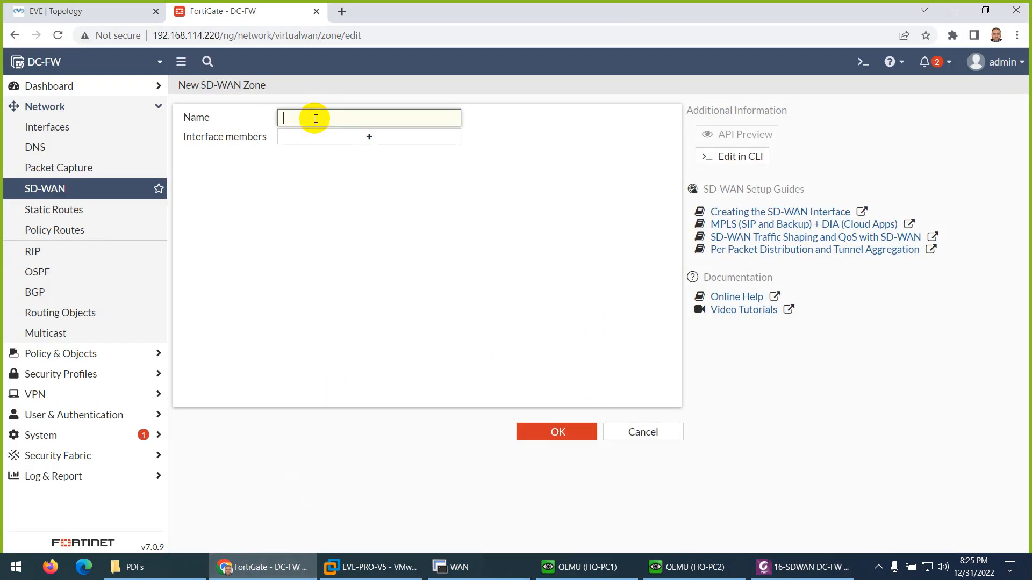
pyautogui.hotkey('ctrl', 'v')
pyautogui.click(525, 431)
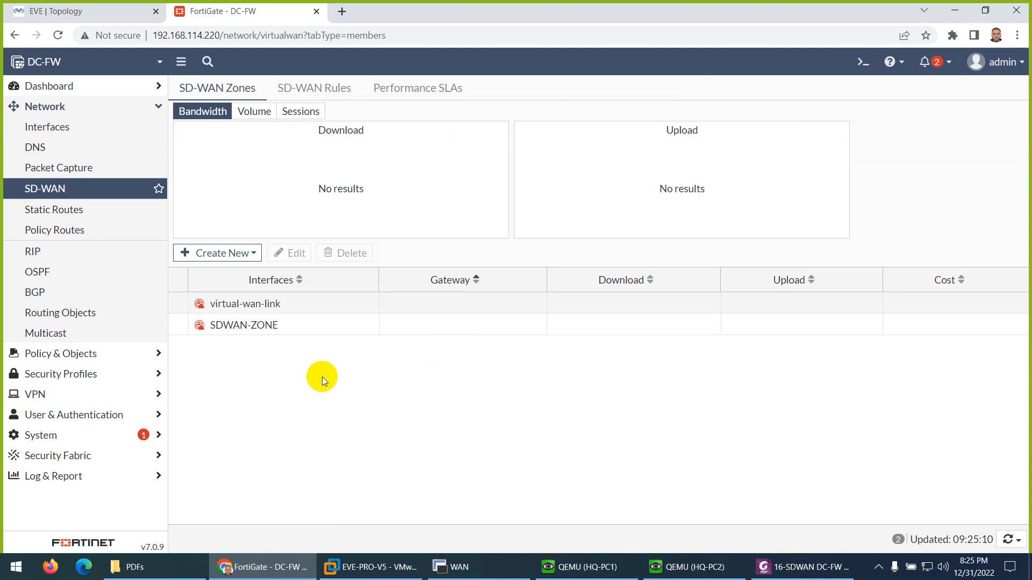
pyautogui.hotkey('ctrl', '1')
pyautogui.click(195, 333)
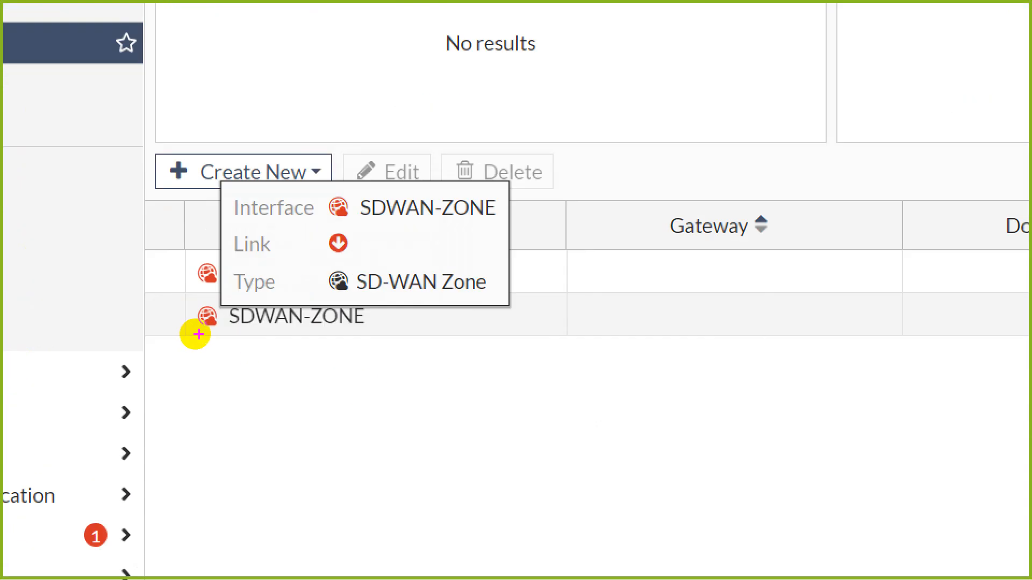
pyautogui.moveTo(197, 338); pyautogui.dragTo(331, 348)
pyautogui.moveTo(256, 341)
pyautogui.mouseDown()
pyautogui.moveTo(207, 296)
pyautogui.moveTo(189, 323)
pyautogui.mouseUp()
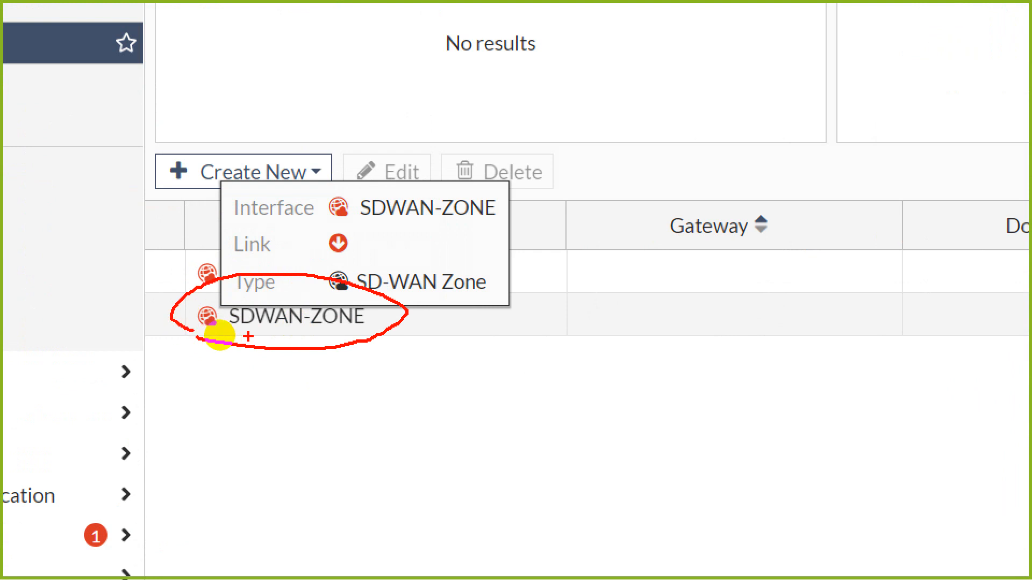
pyautogui.moveTo(287, 233)
pyautogui.mouseDown()
pyautogui.moveTo(283, 264)
pyautogui.moveTo(278, 254)
pyautogui.mouseUp()
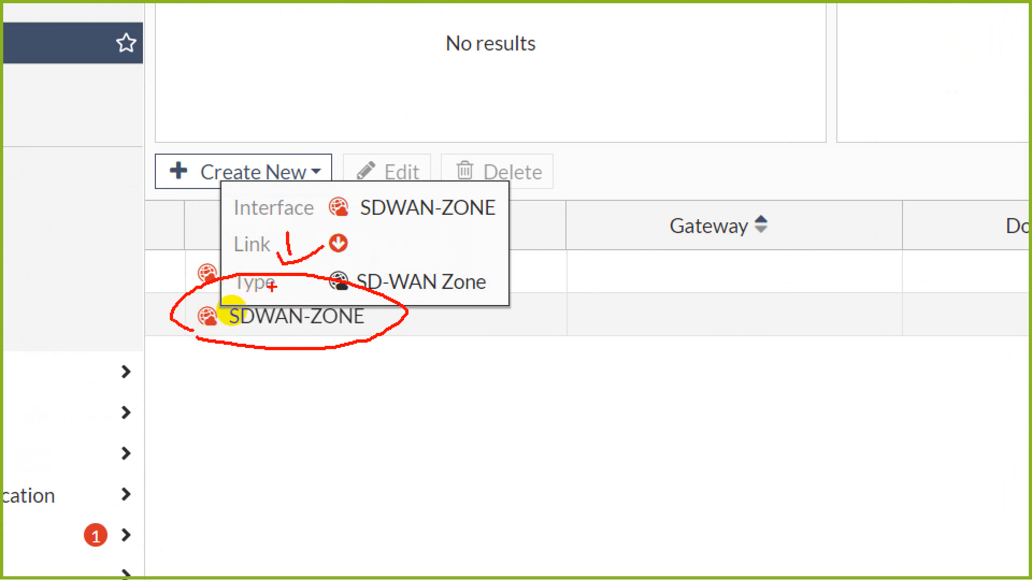
pyautogui.press('Escape')
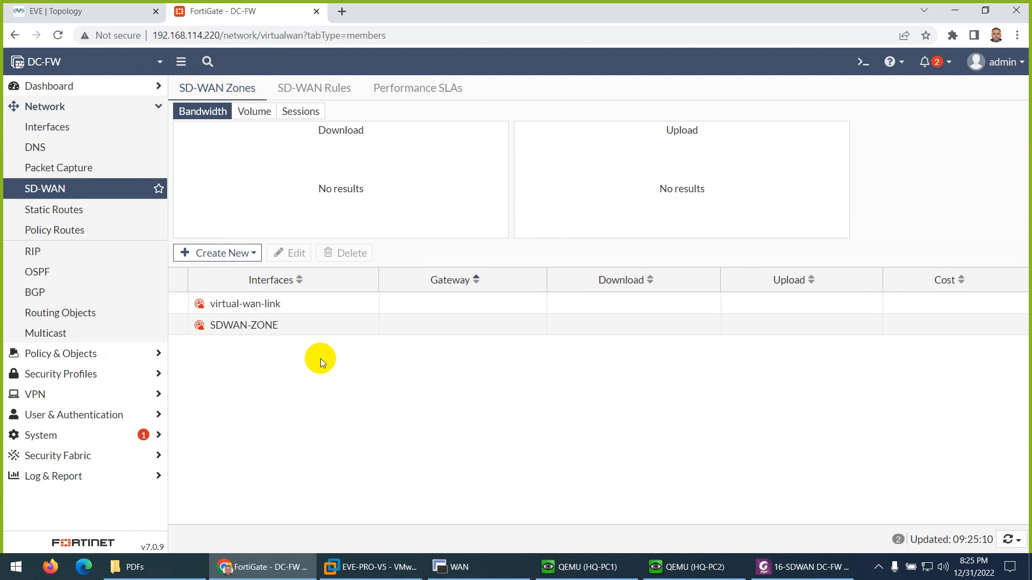
# - Start a new SD-WAN member with interface WAN-1 (port1) and assign it to SDWAN-ZONE, consulting the EVE topology
pyautogui.click(223, 255)
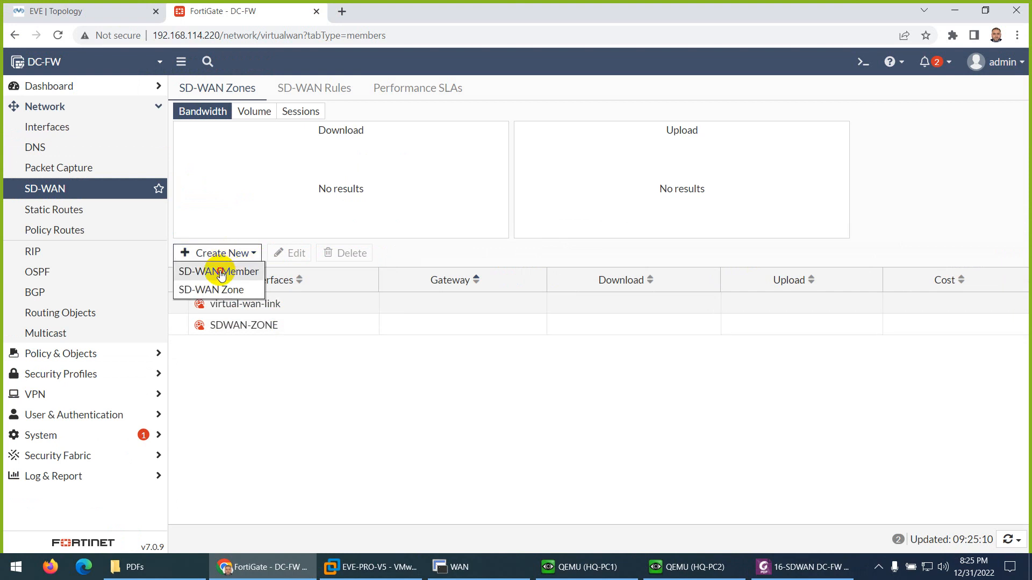
pyautogui.click(221, 272)
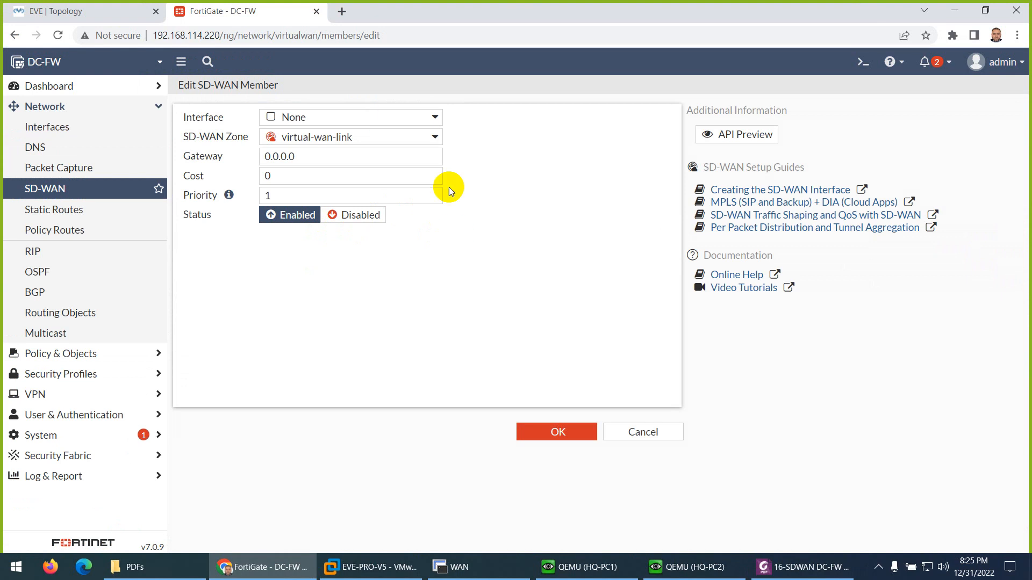
pyautogui.click(331, 122)
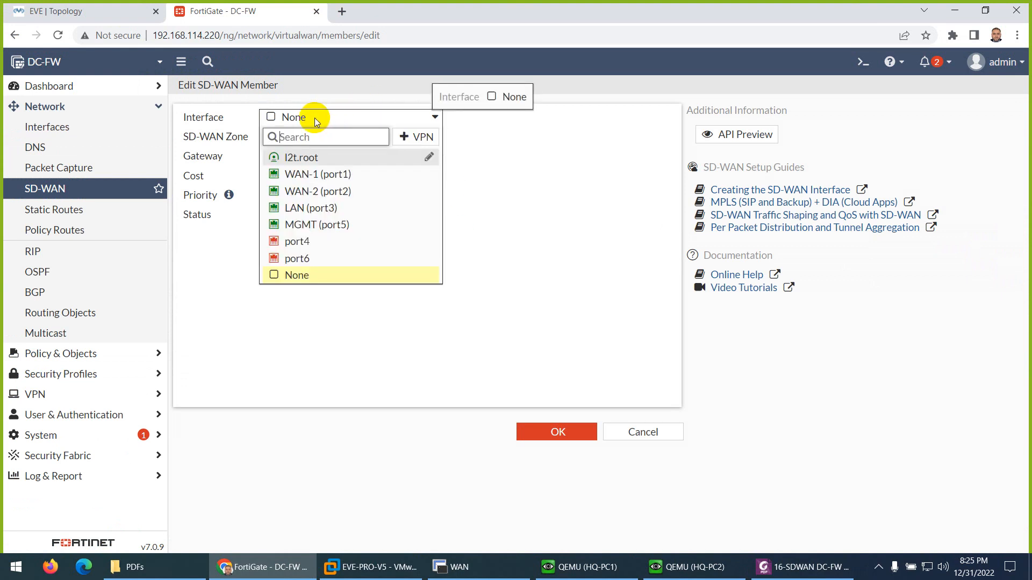
pyautogui.click(296, 172)
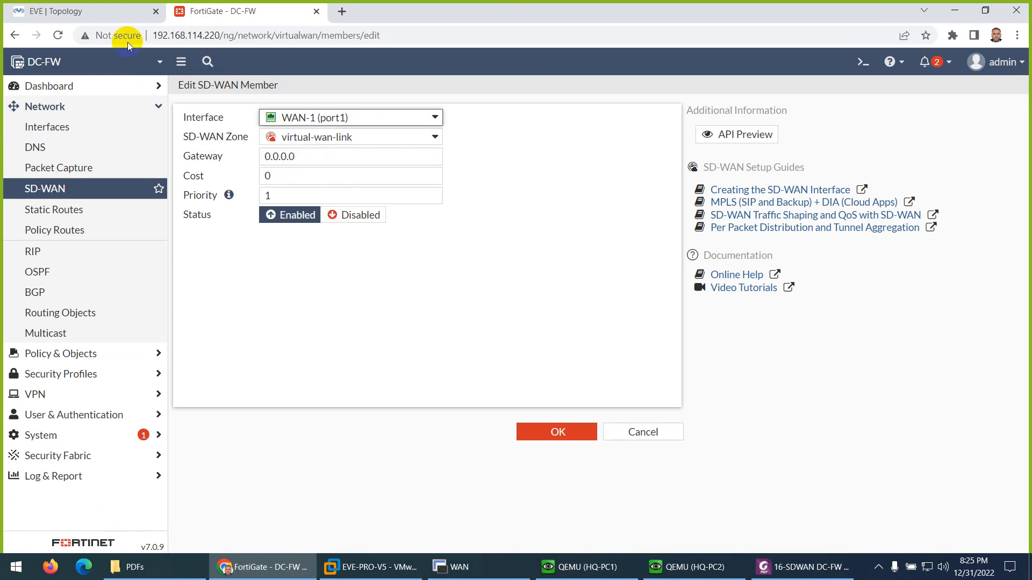
pyautogui.click(104, 11)
pyautogui.click(236, 12)
pyautogui.click(290, 140)
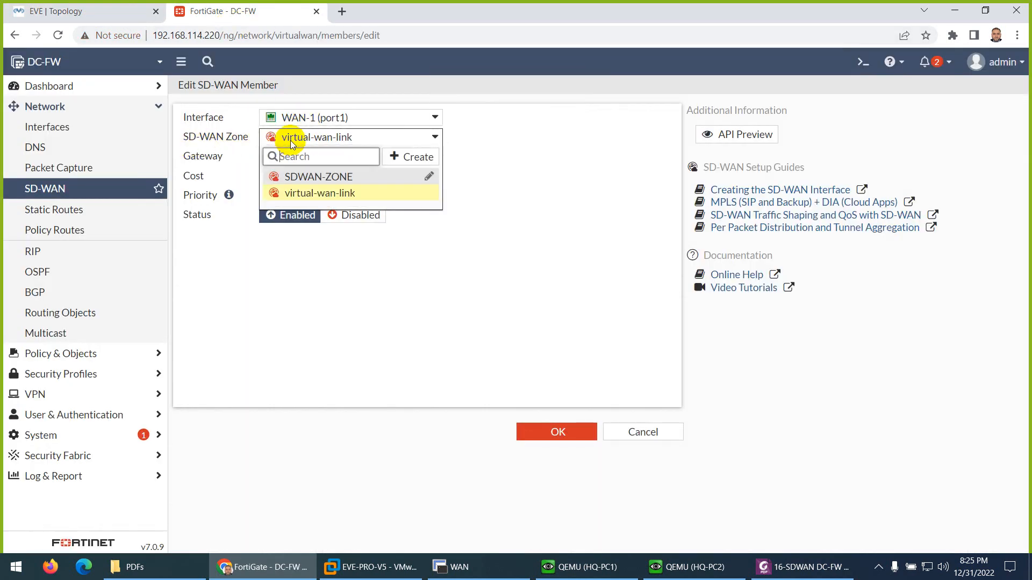
pyautogui.click(301, 177)
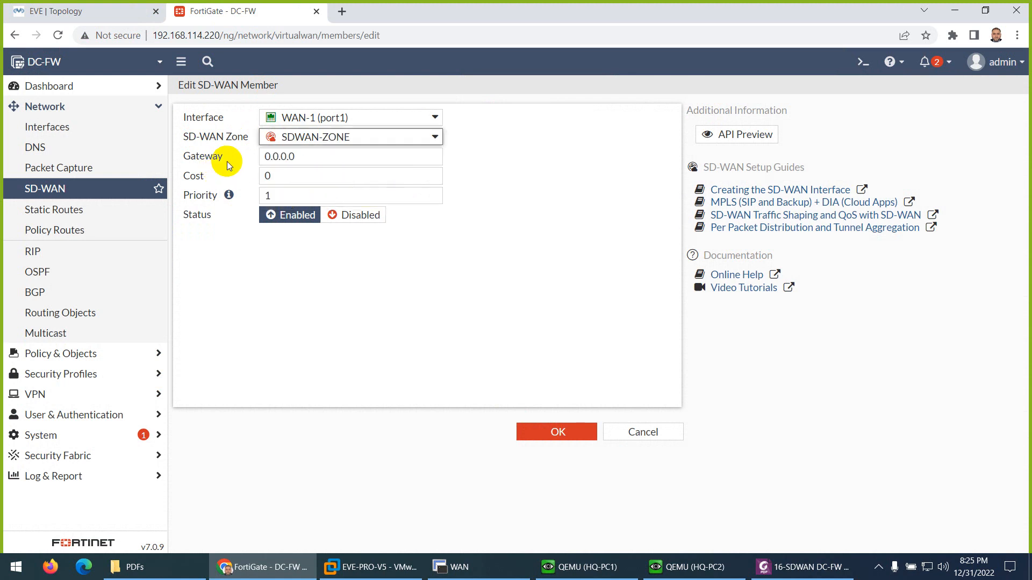
# - Set the WAN-1 member's gateway to 192.168.3.254, check it against the EVE topology, then save and expand SDWAN-ZONE
pyautogui.moveTo(303, 157); pyautogui.dragTo(256, 156)
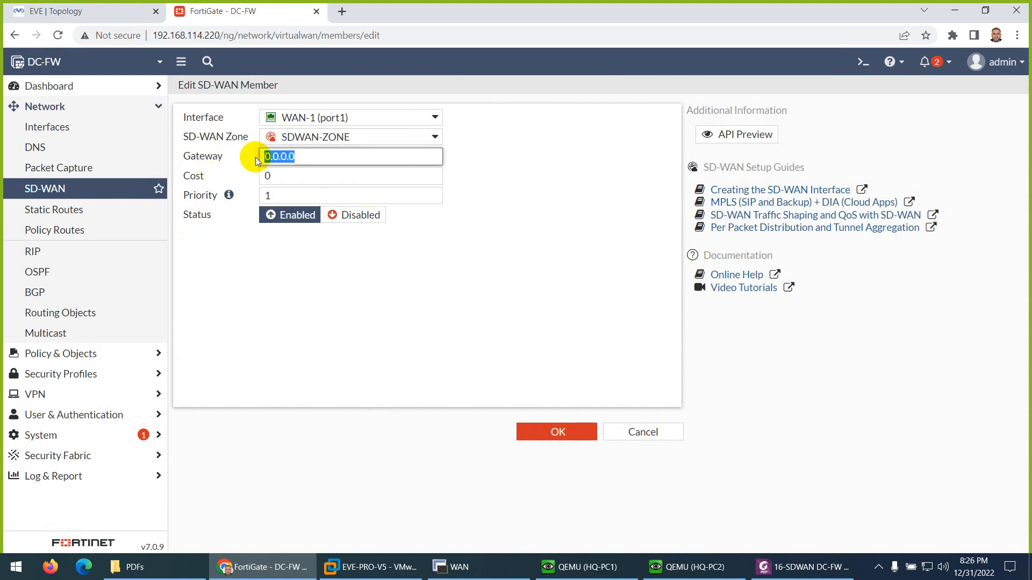
pyautogui.write('192.168.')
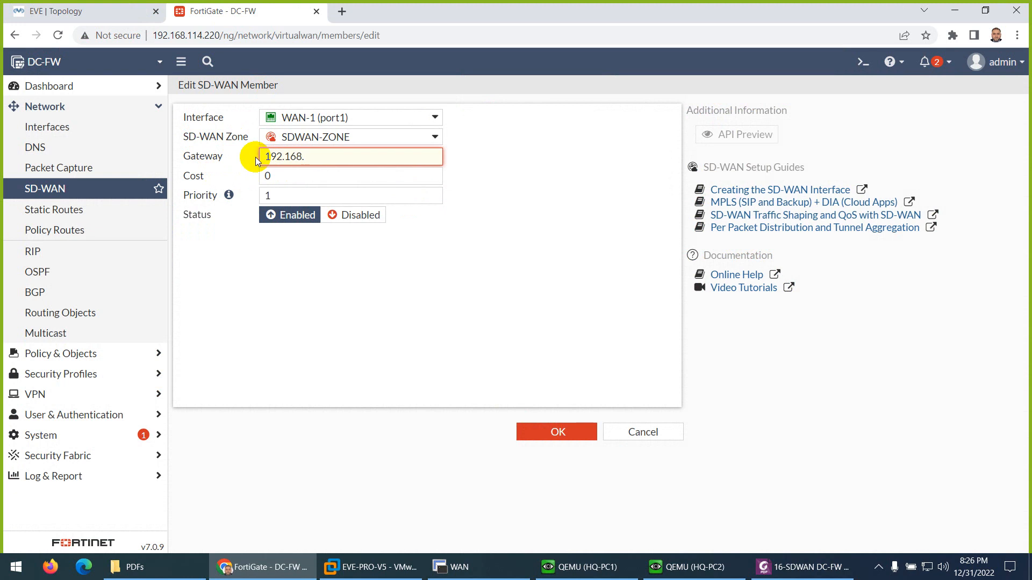
pyautogui.write('3.254')
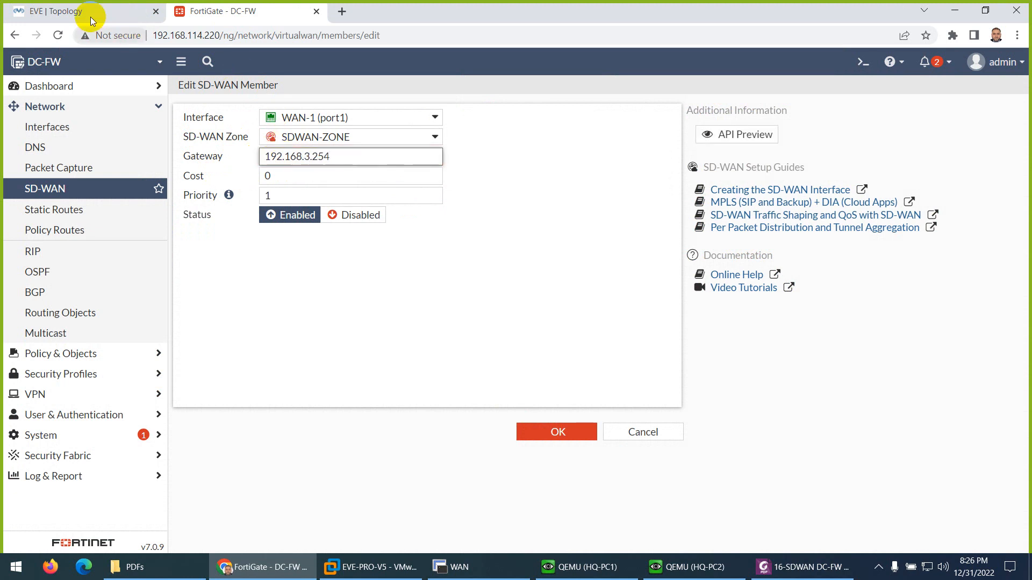
pyautogui.click(90, 17)
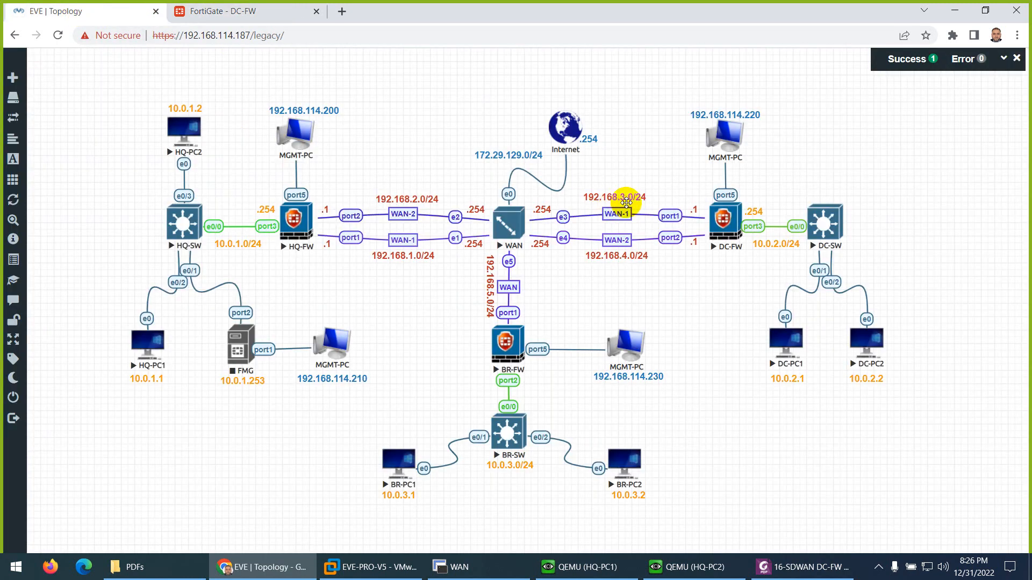
pyautogui.click(232, 11)
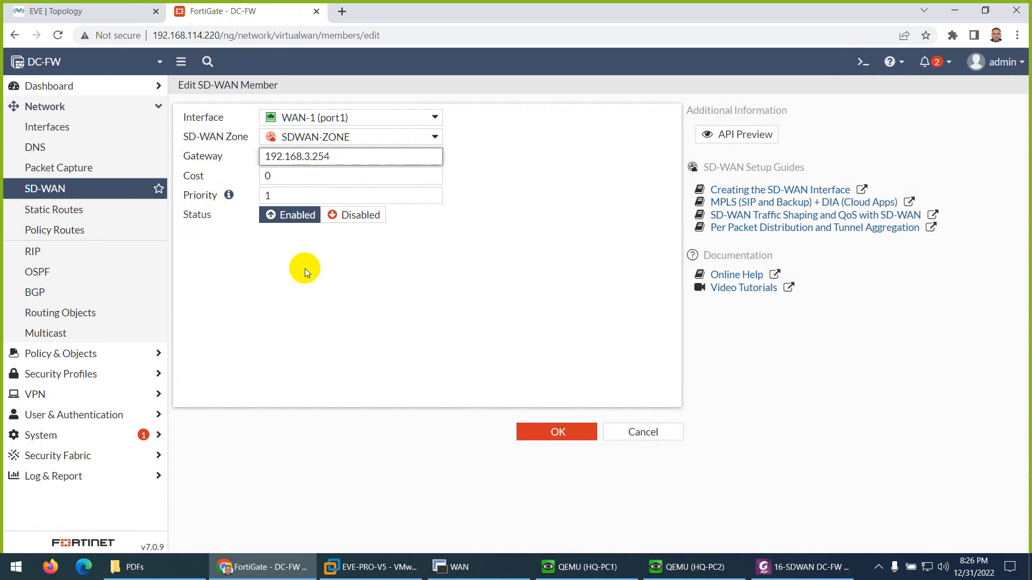
pyautogui.click(535, 429)
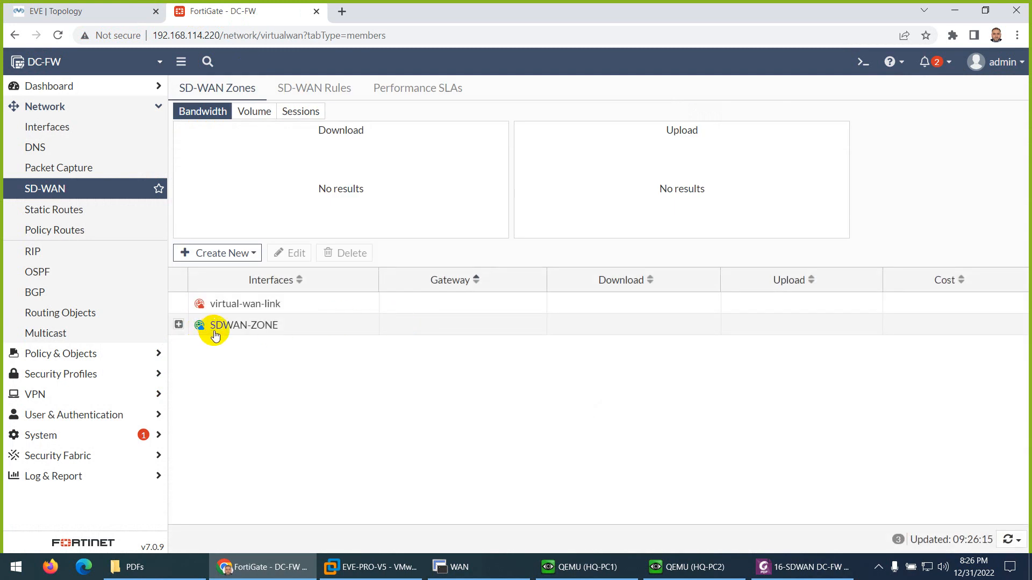
pyautogui.click(179, 325)
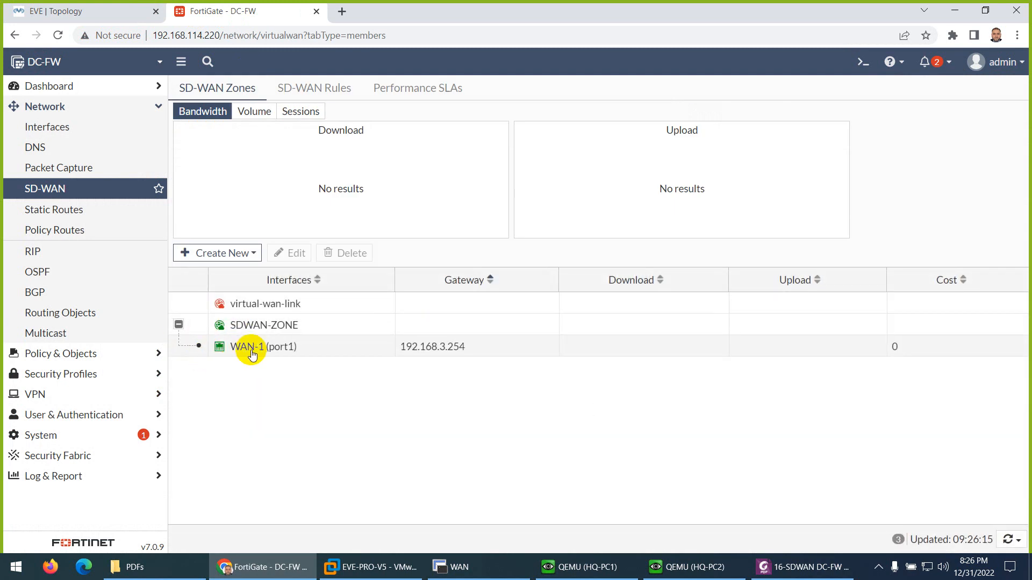
pyautogui.moveTo(253, 352)
# - Start a second SD-WAN member with interface WAN-2 (port2) and assign it to SDWAN-ZONE
pyautogui.click(210, 256)
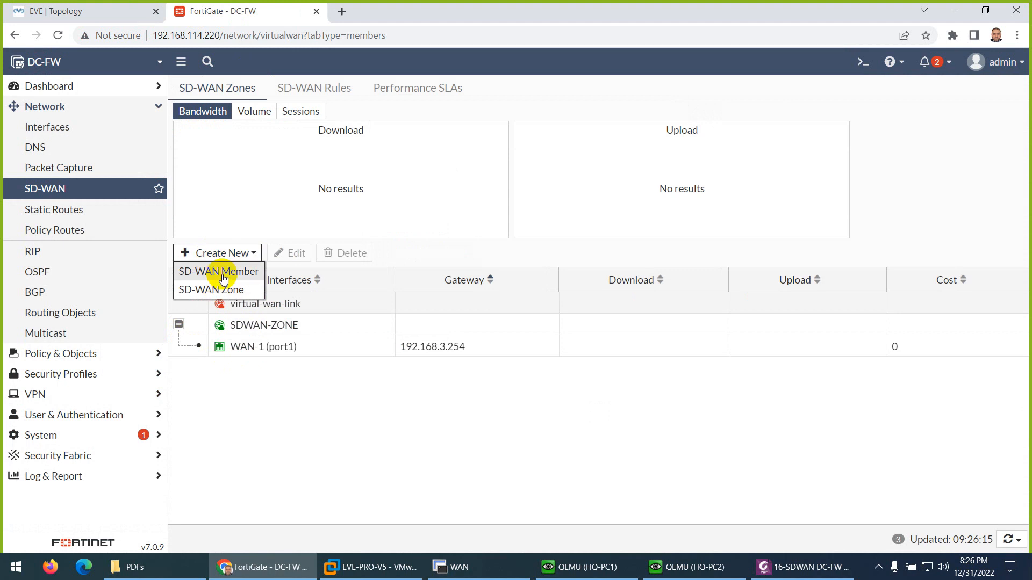
pyautogui.click(224, 279)
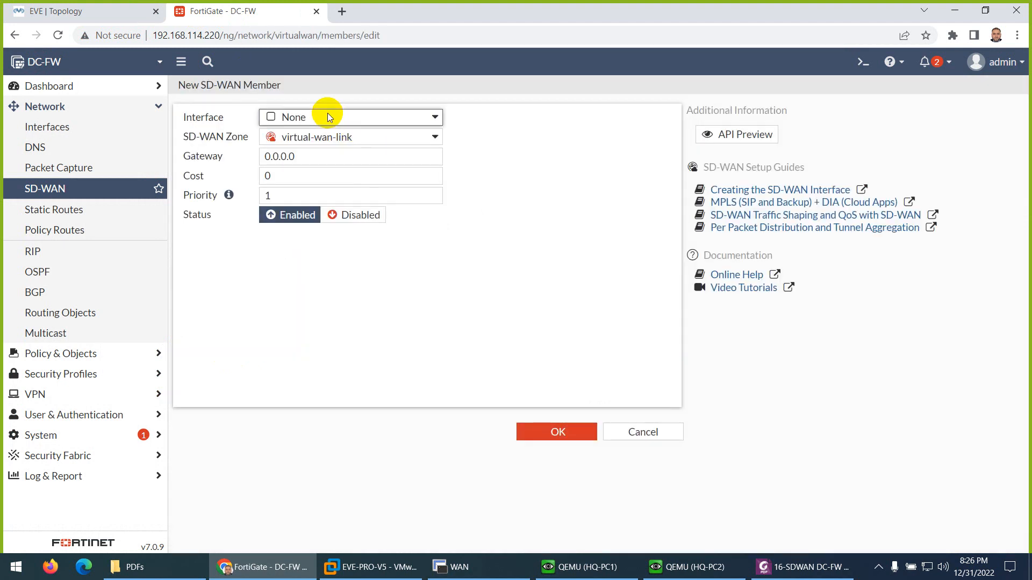
pyautogui.click(327, 115)
pyautogui.click(317, 174)
pyautogui.click(325, 138)
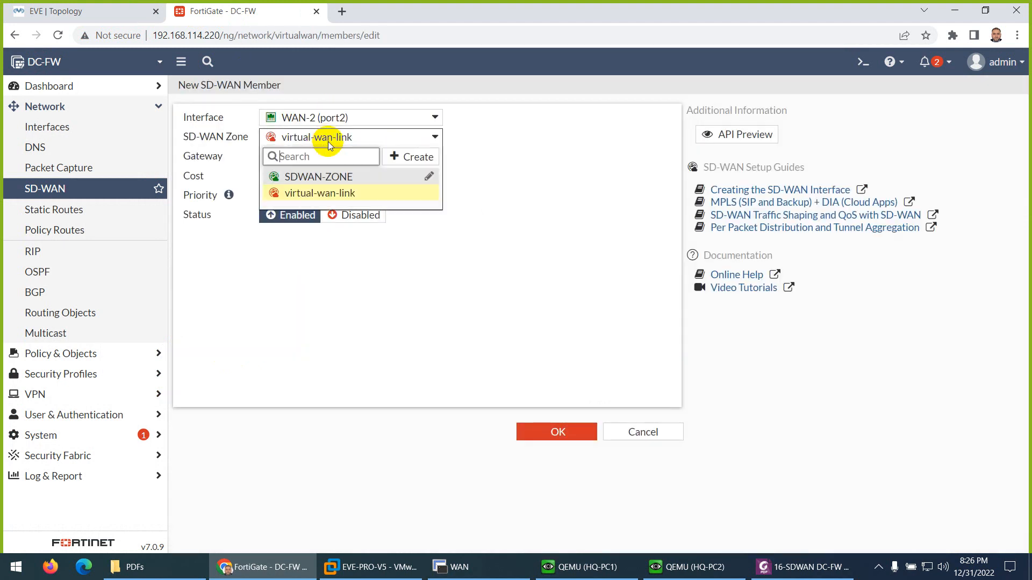
pyautogui.click(320, 178)
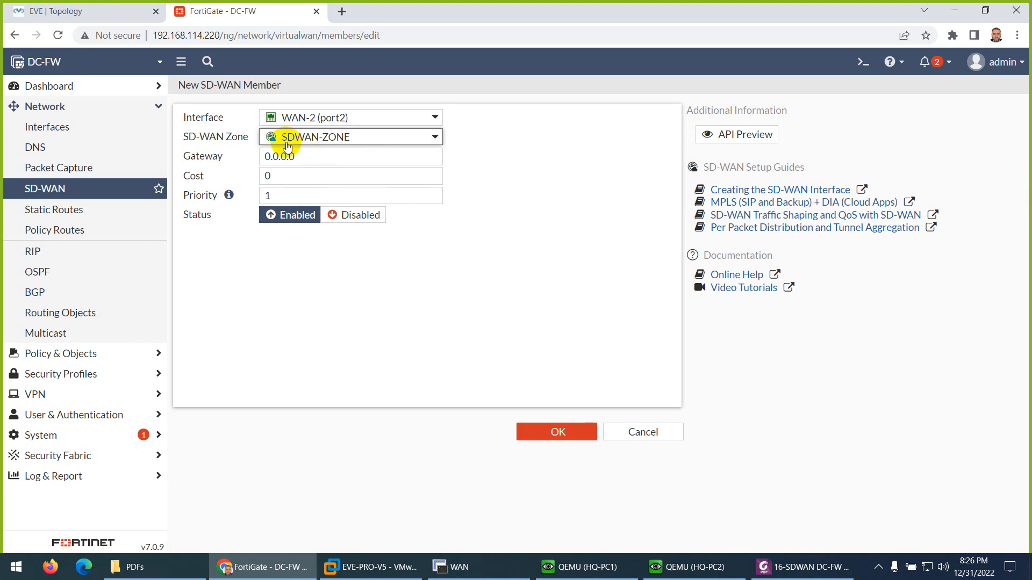
# - Set the WAN-2 member's gateway to 192.168.4.254 and check it against the EVE topology
pyautogui.tripleClick(262, 156)
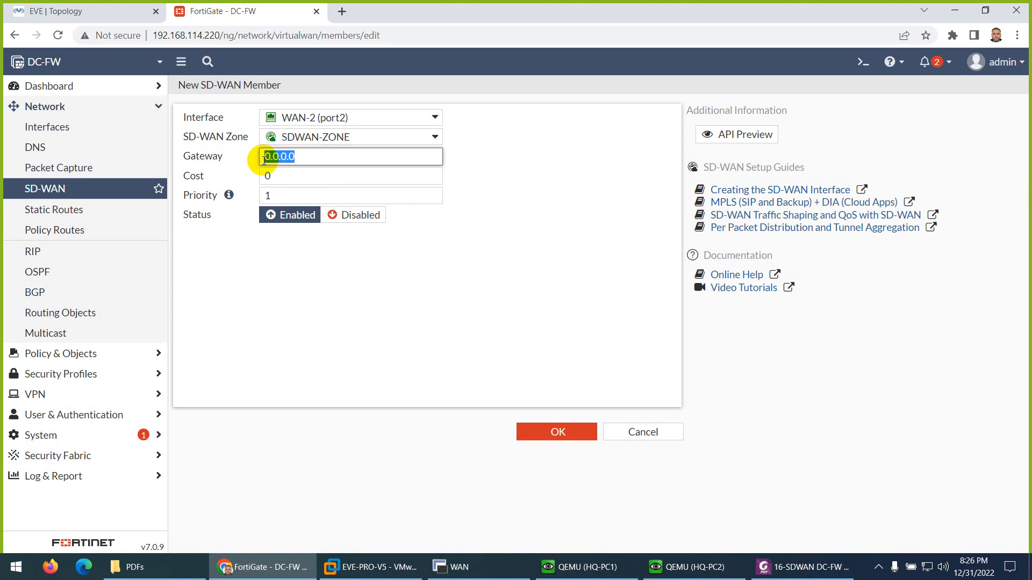
pyautogui.write('192.168.4')
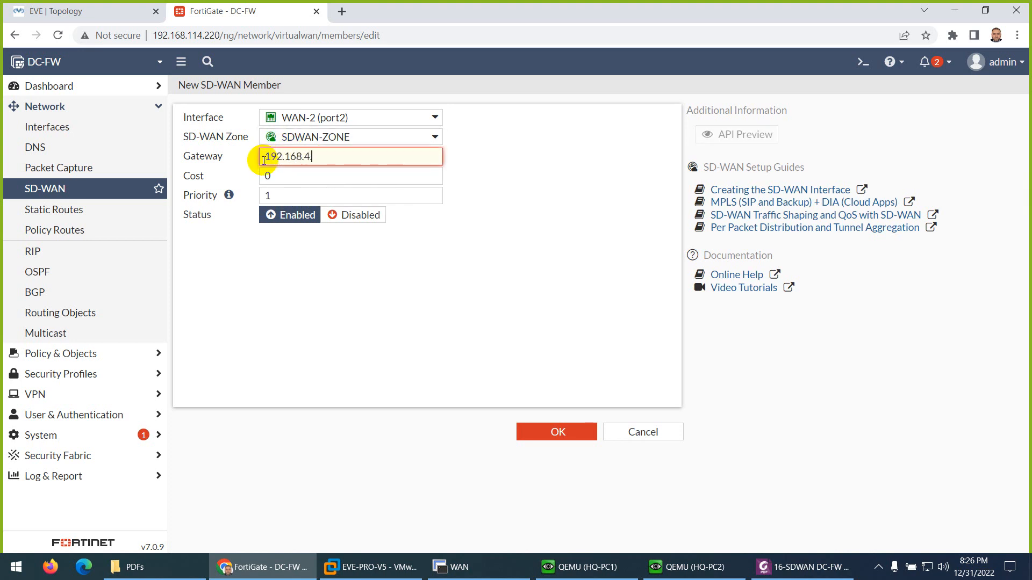
pyautogui.write('.254')
pyautogui.click(91, 12)
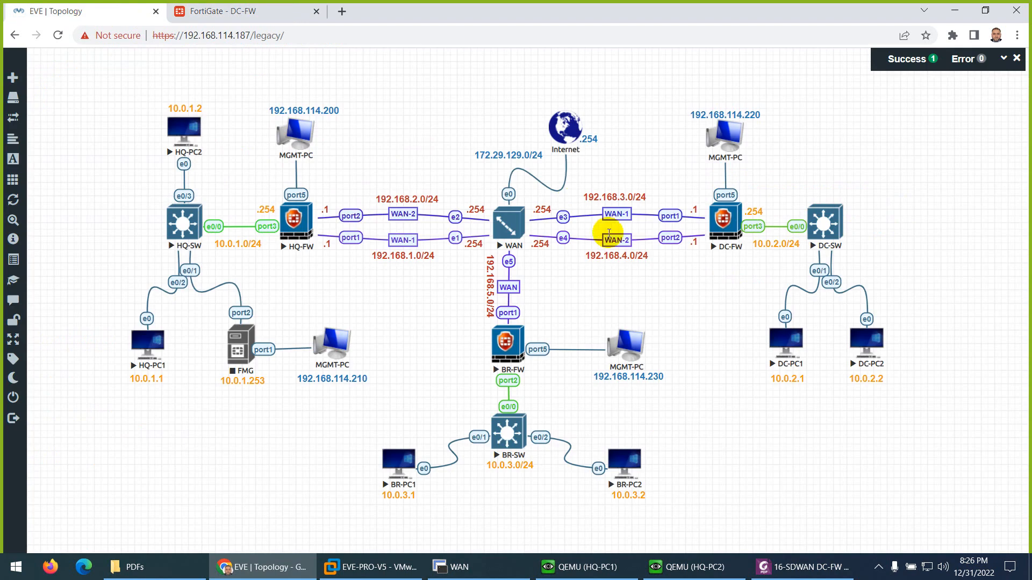
pyautogui.click(215, 11)
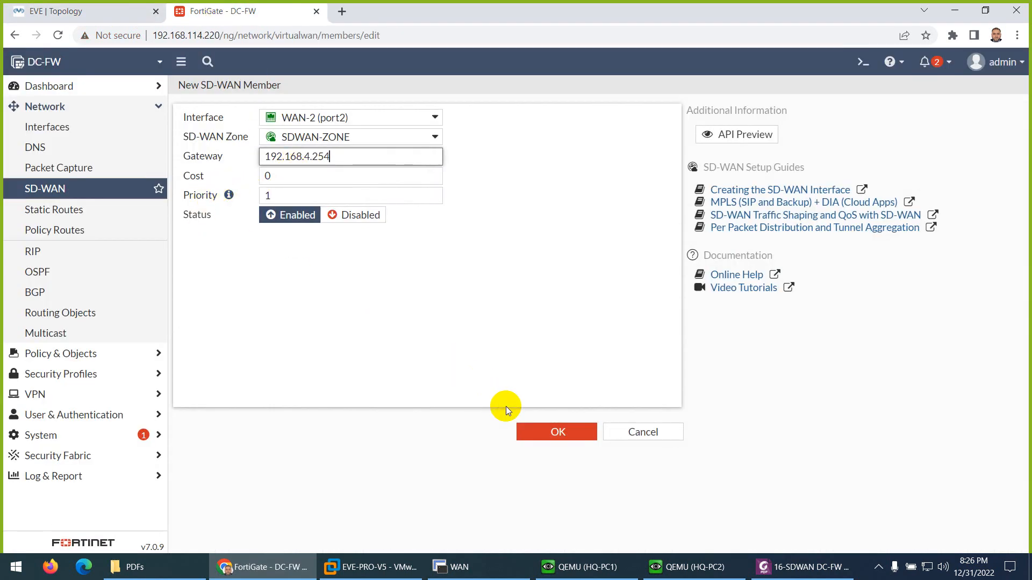
# - Save the WAN-2 member and expand SDWAN-ZONE to review its members
pyautogui.click(537, 431)
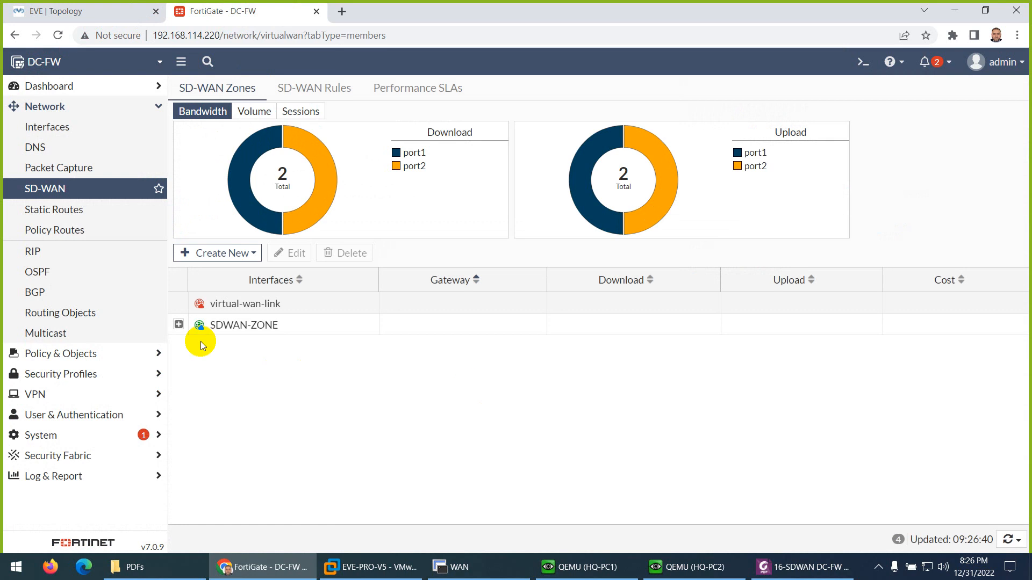
pyautogui.click(178, 325)
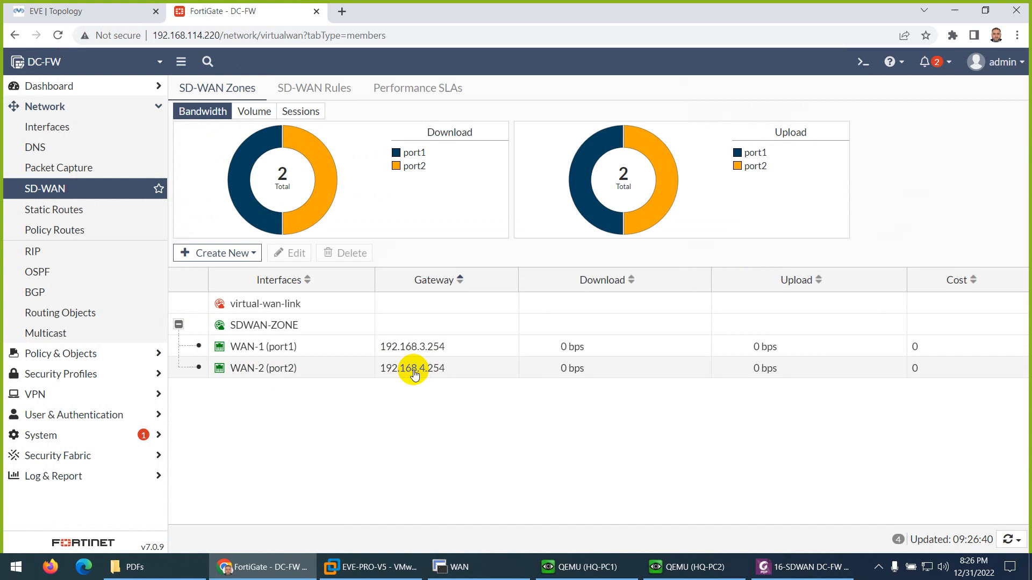
pyautogui.moveTo(276, 329)
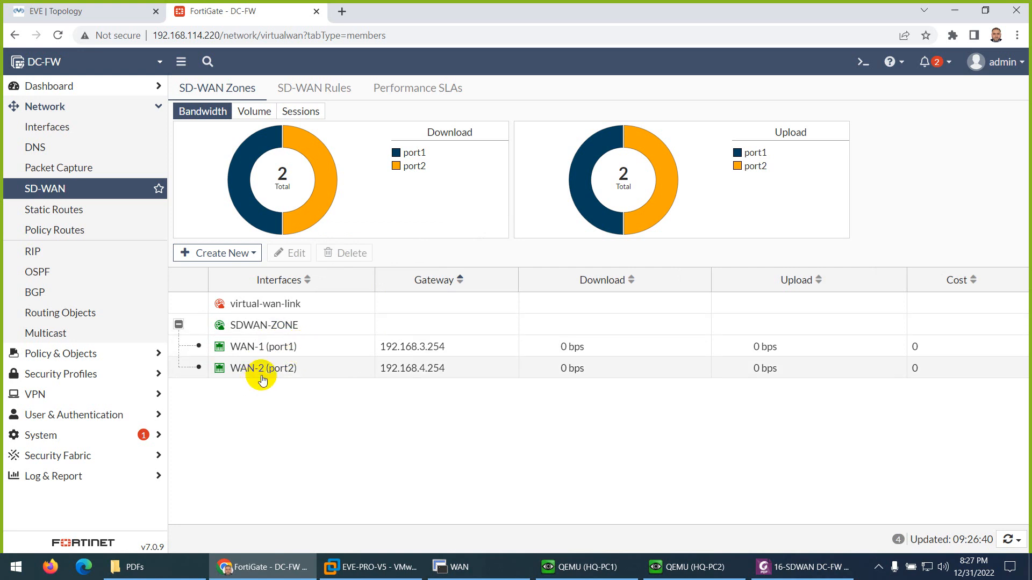
# - Start a new static route on DC-FW
pyautogui.click(47, 210)
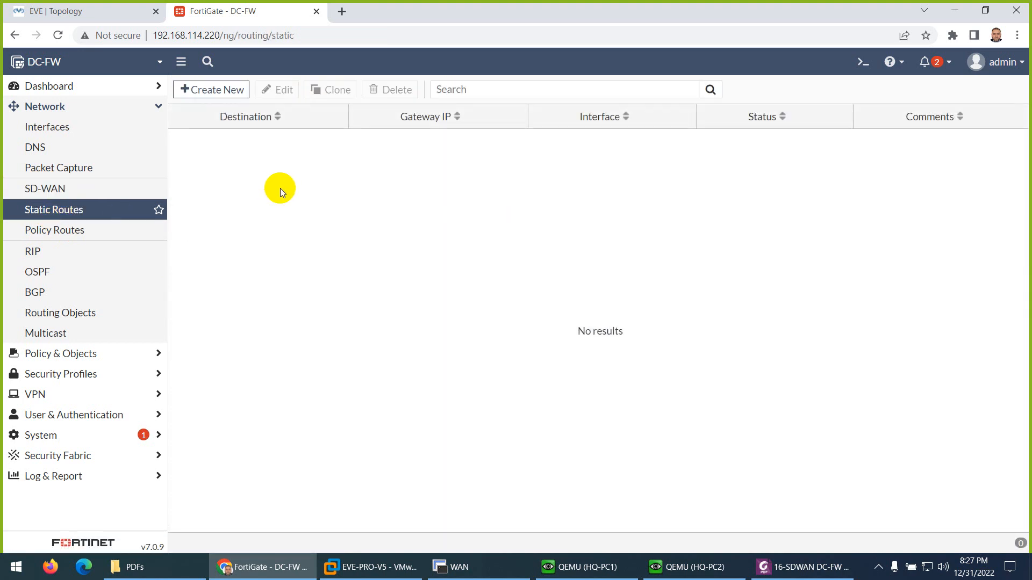
pyautogui.click(204, 90)
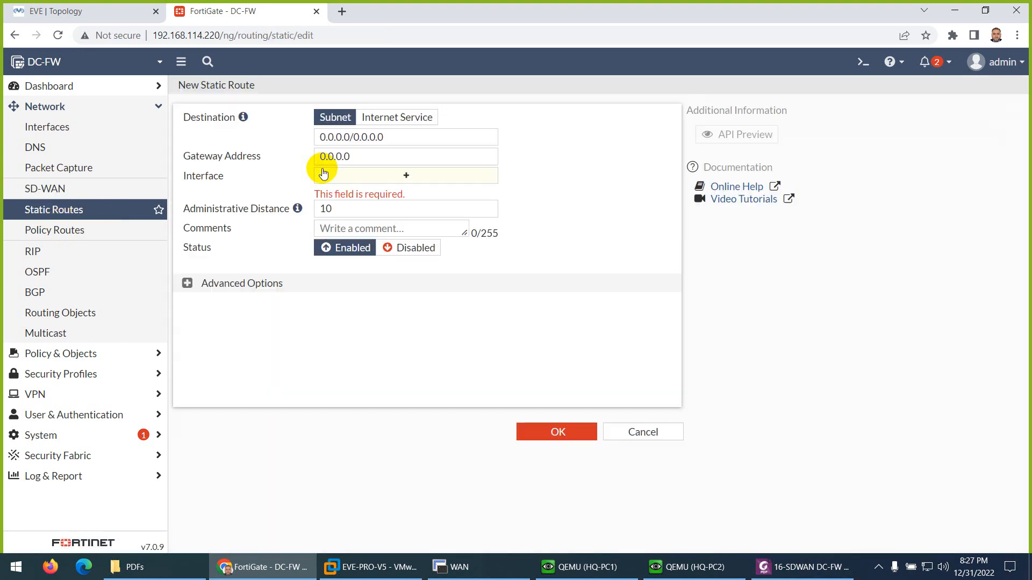
pyautogui.click(356, 175)
pyautogui.click(503, 172)
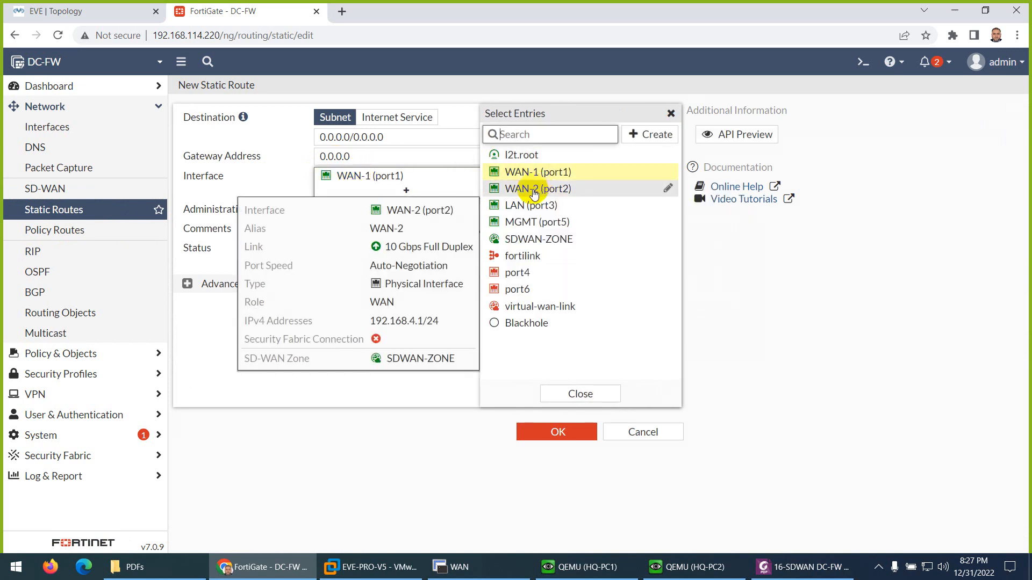
pyautogui.click(260, 166)
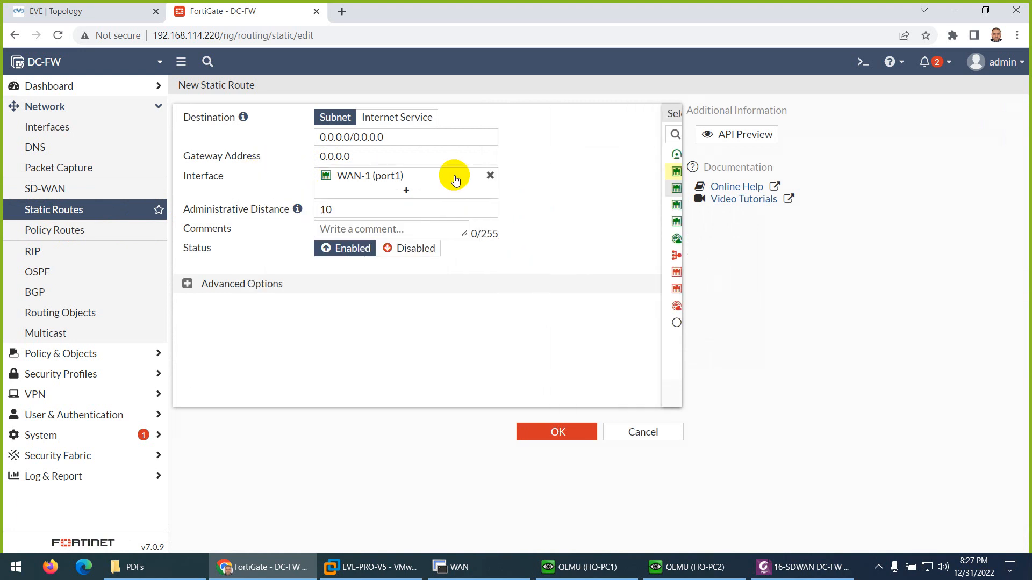
pyautogui.click(490, 178)
# - Assign SDWAN-ZONE as the interface of the new 0.0.0.0/0.0.0.0 static route and save the route
pyautogui.click(397, 175)
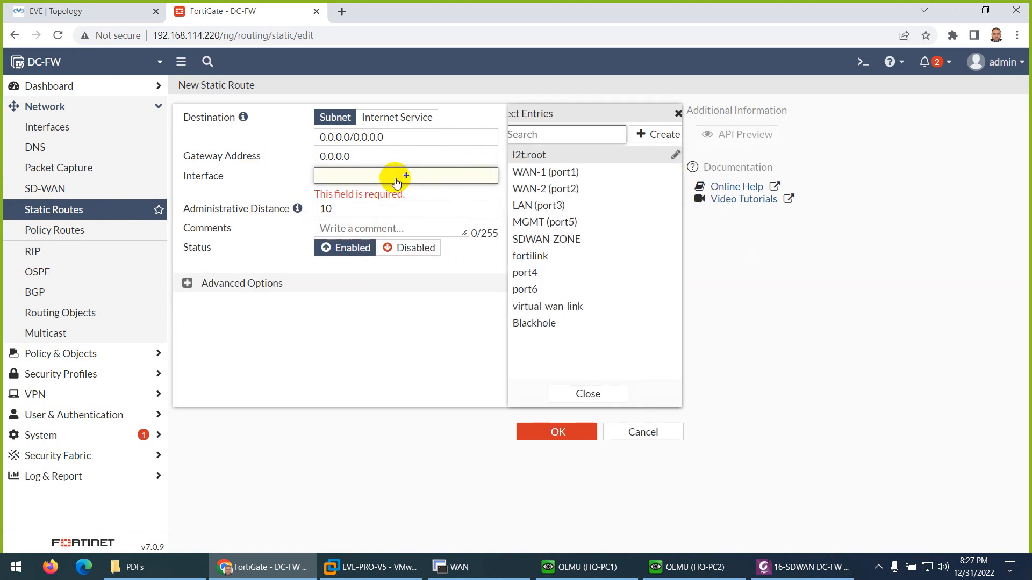
pyautogui.click(528, 241)
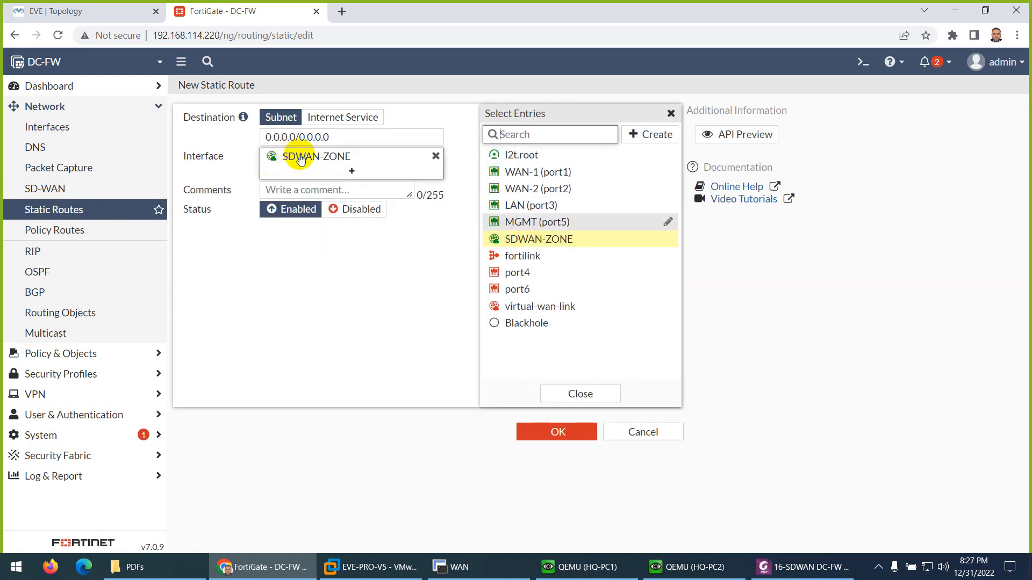
pyautogui.click(578, 394)
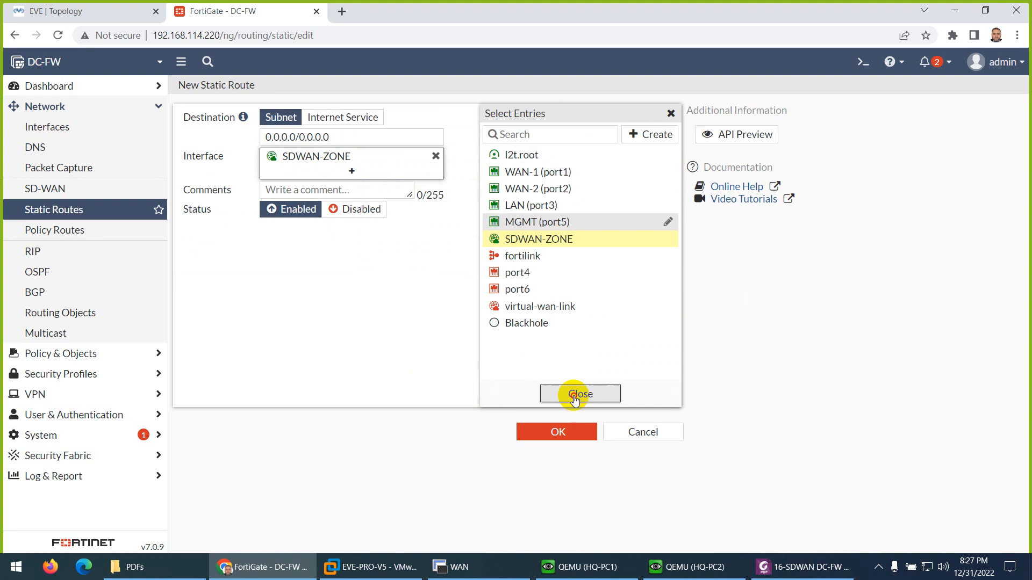
pyautogui.click(554, 433)
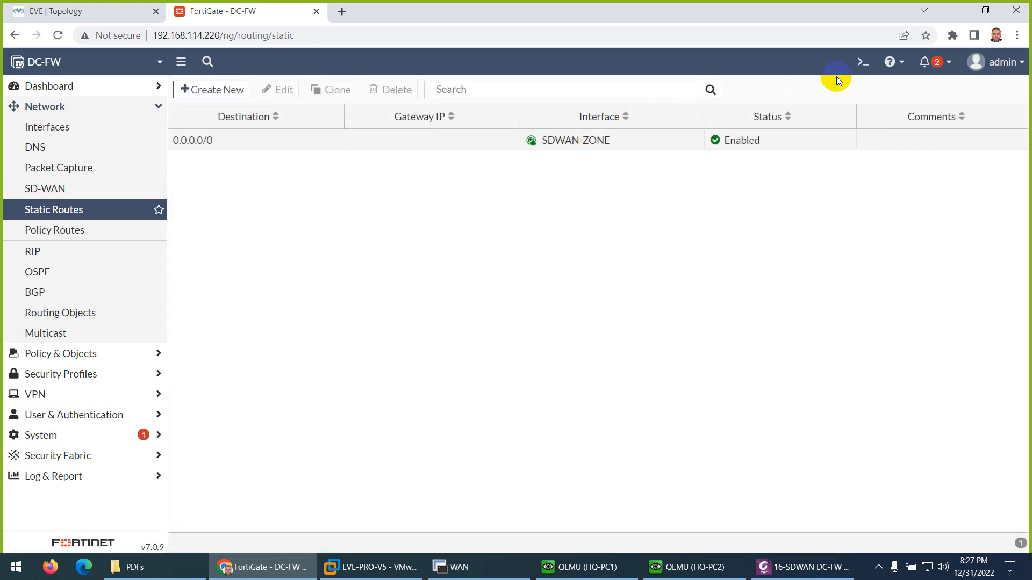
# - Check the static routes in the DC-FW CLI console with get router info routing-table static, then close the console
pyautogui.click(853, 67)
pyautogui.write('ge')
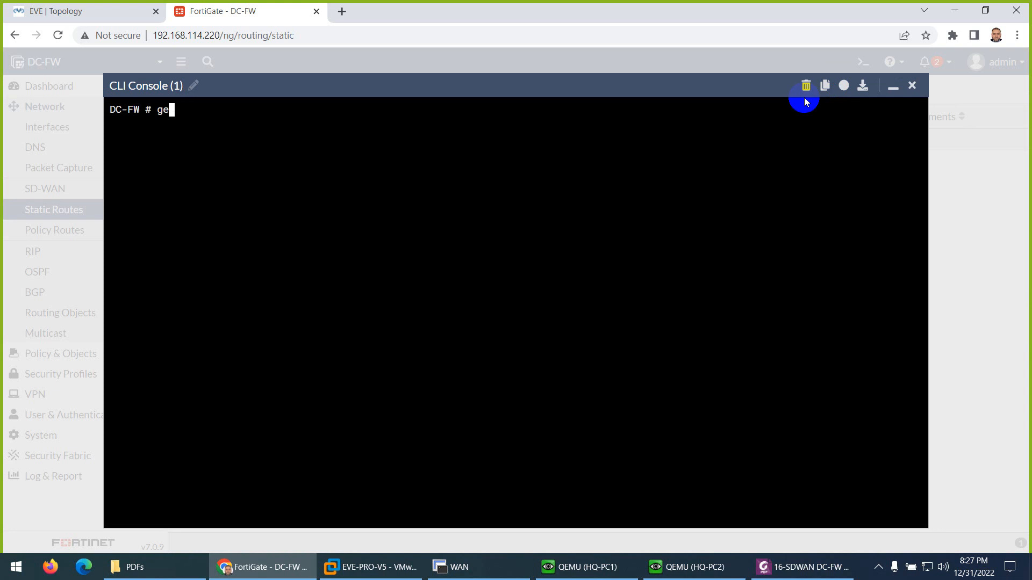
pyautogui.write('t router info routing-table static')
pyautogui.press('Return')
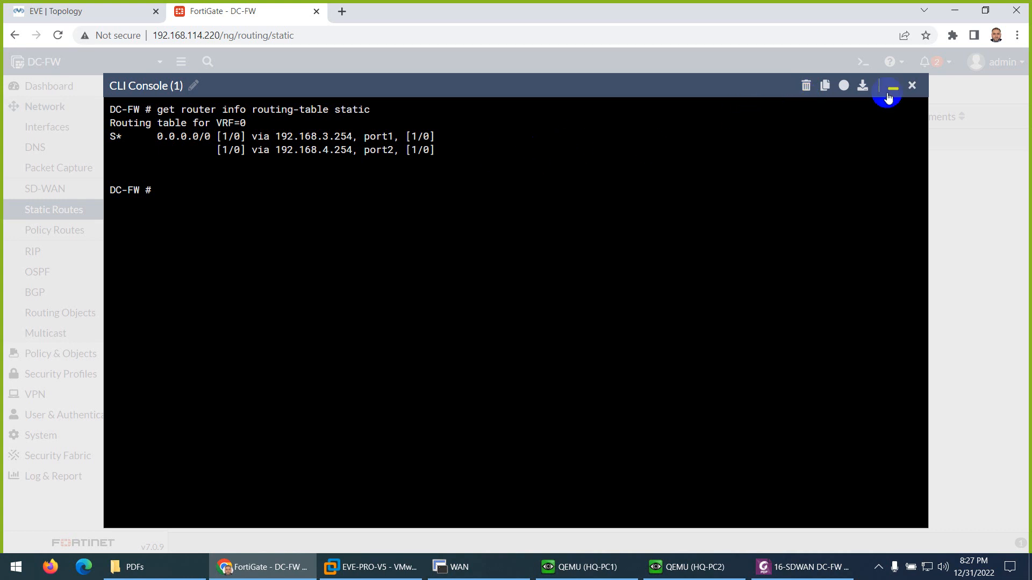
pyautogui.click(912, 85)
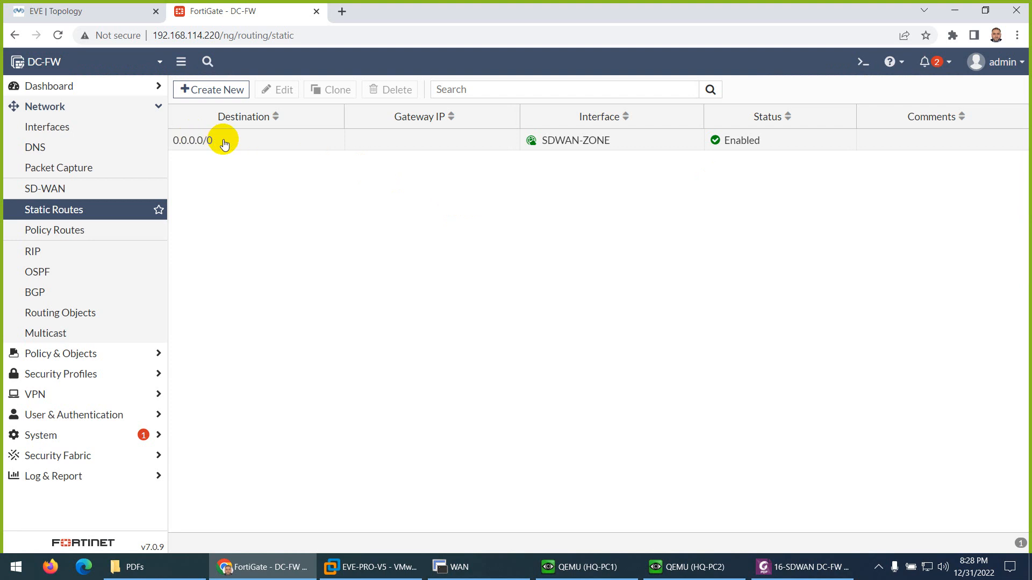
# - Try to create a second 0.0.0.0/0.0.0.0 static route through interface WAN-1 (port1)
pyautogui.click(224, 88)
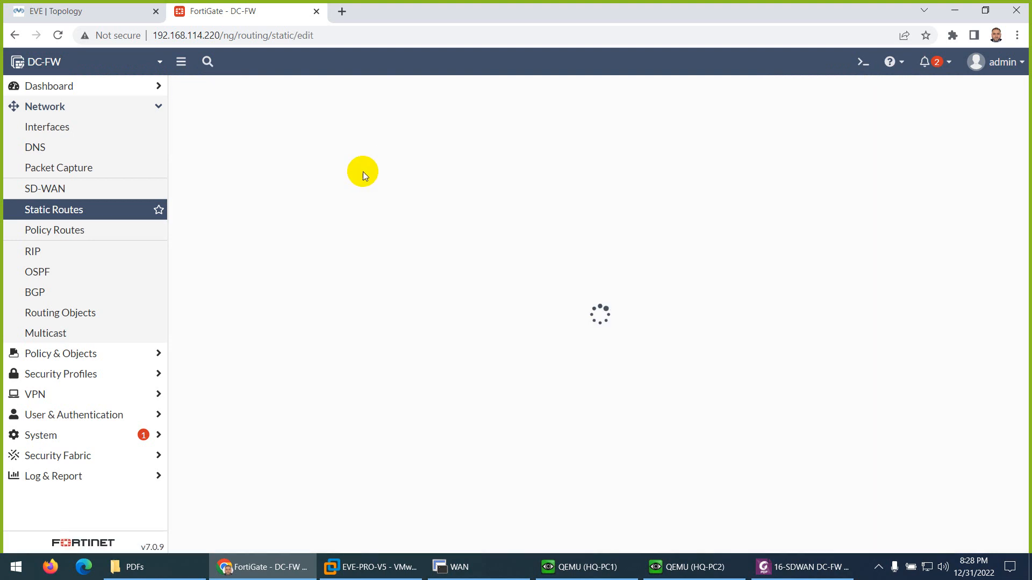
pyautogui.click(405, 177)
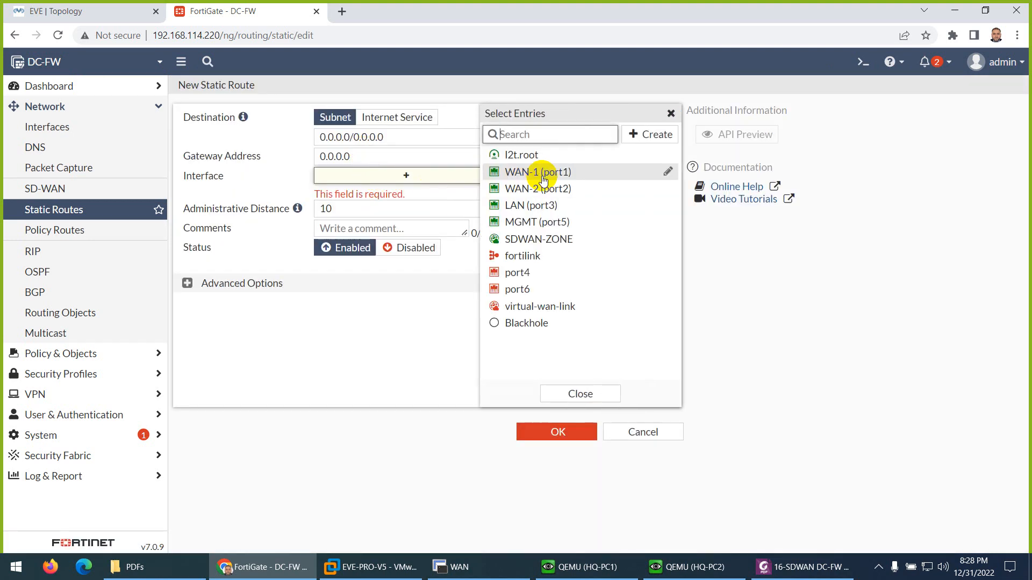
pyautogui.click(534, 170)
pyautogui.click(559, 395)
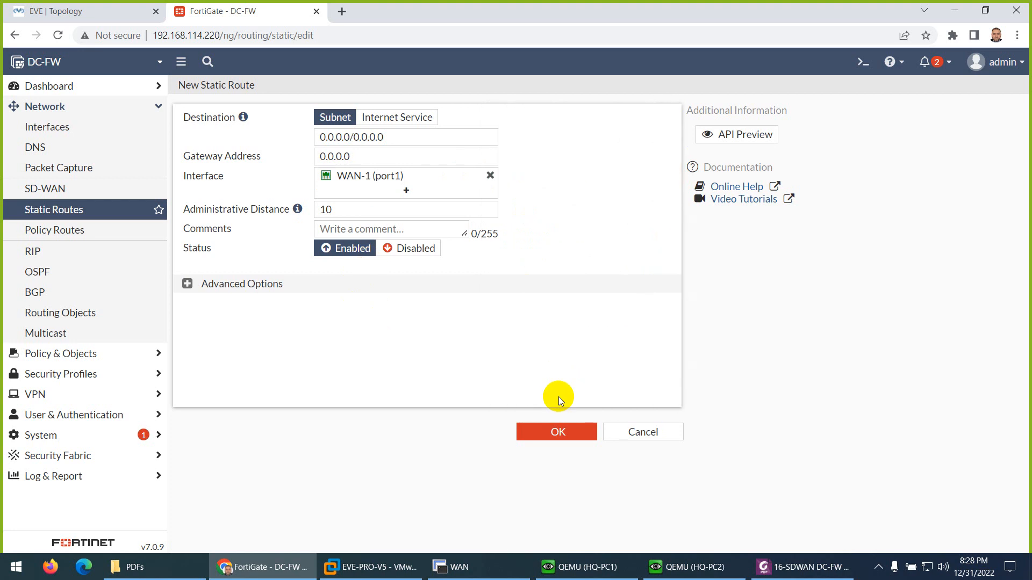
pyautogui.click(551, 432)
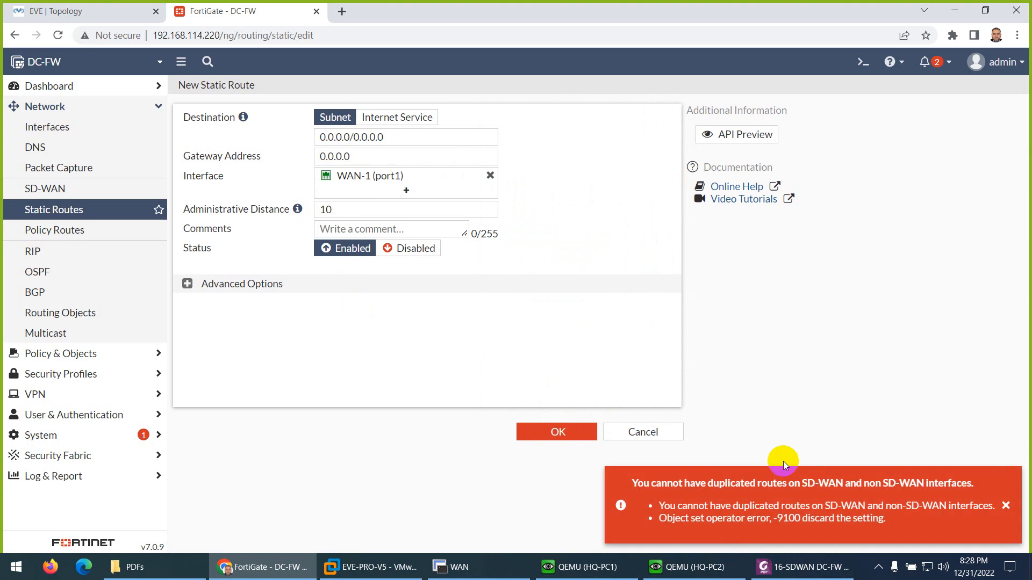
# - Change the WAN-1 (port1) static route's destination to 1.1.1.1/8 and save it
pyautogui.moveTo(396, 138); pyautogui.dragTo(307, 135)
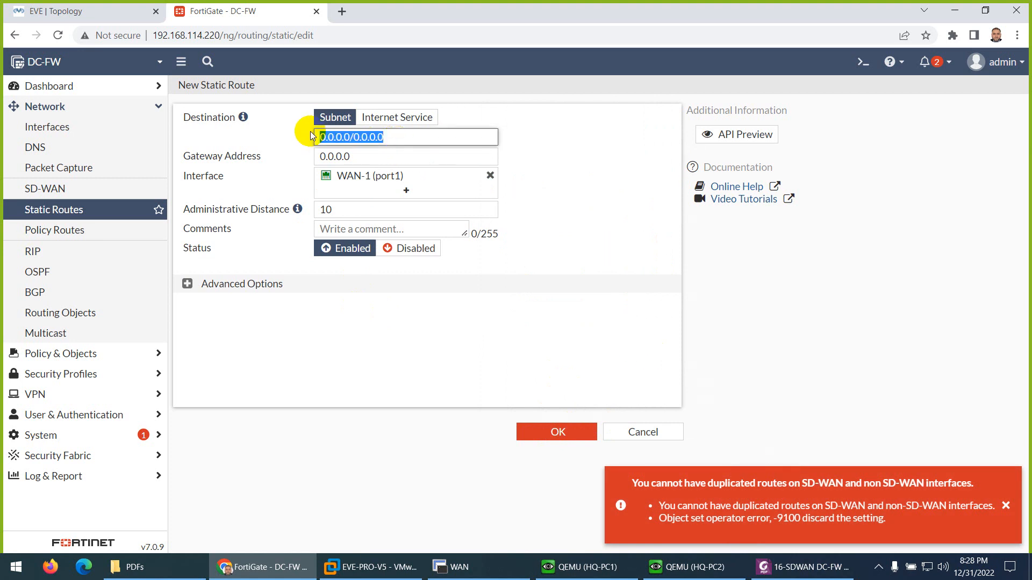
pyautogui.write('1.1.1.1/1')
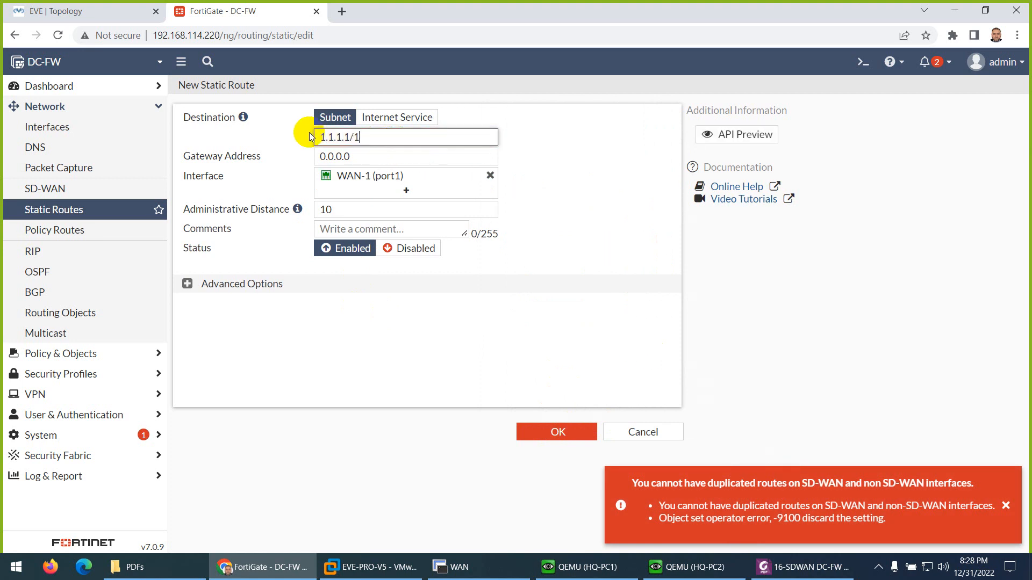
pyautogui.press('BackSpace')
pyautogui.write('8')
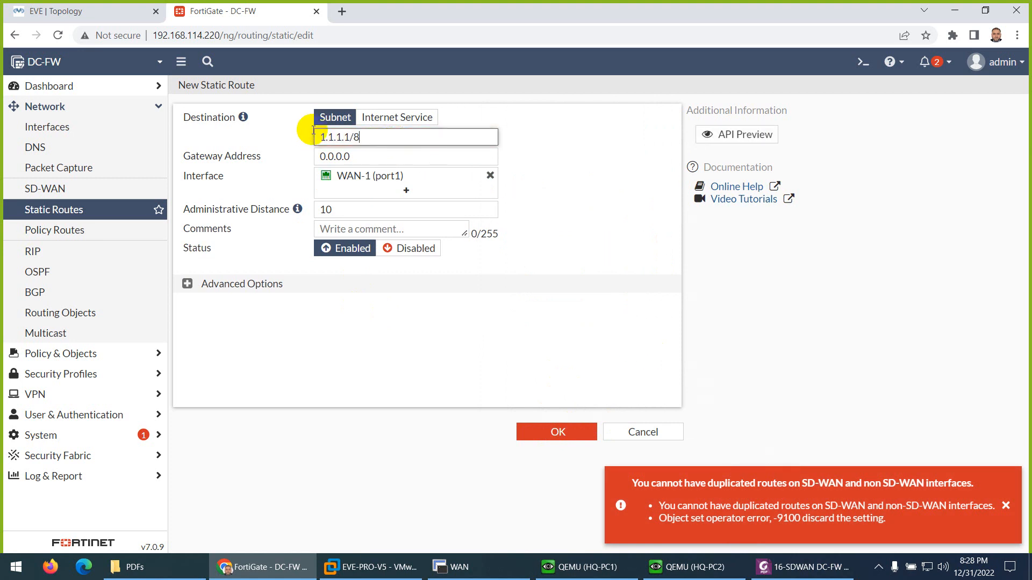
pyautogui.click(532, 430)
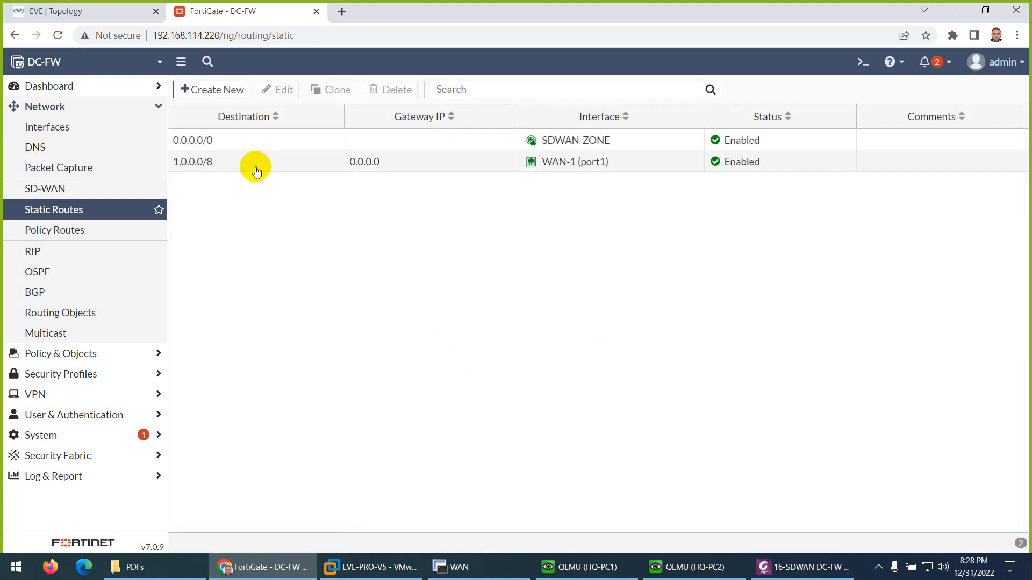
# - Delete the 1.0.0.0/8 static route through WAN-1 (port1)
pyautogui.click(249, 166)
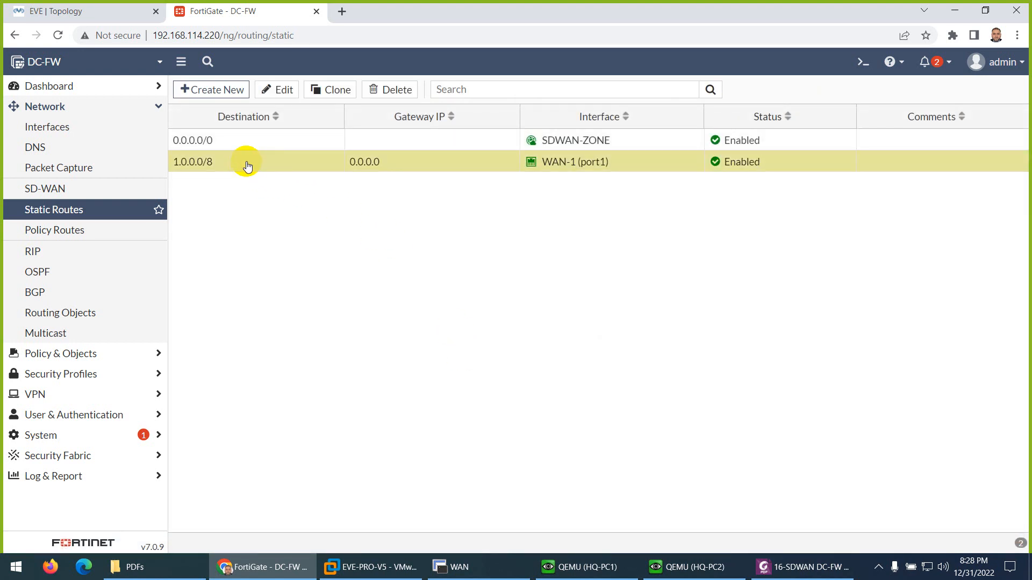
pyautogui.click(378, 95)
pyautogui.click(800, 540)
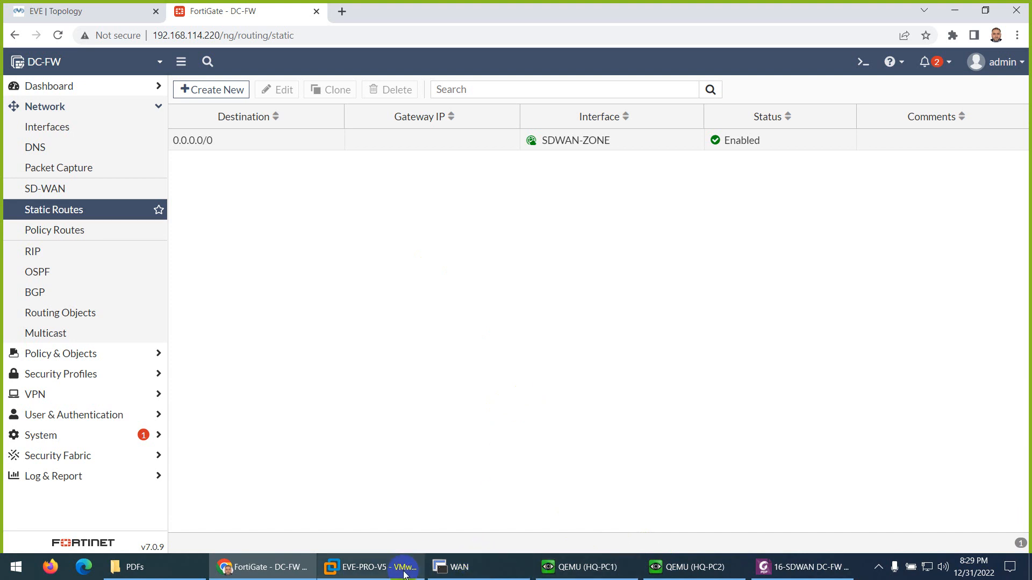
# - Switch to the lab PDF in Foxit PhantomPDF and review the member and static route instructions through the SD-WAN Algorithm section
pyautogui.click(803, 567)
pyautogui.scroll(-10, 629, 477)
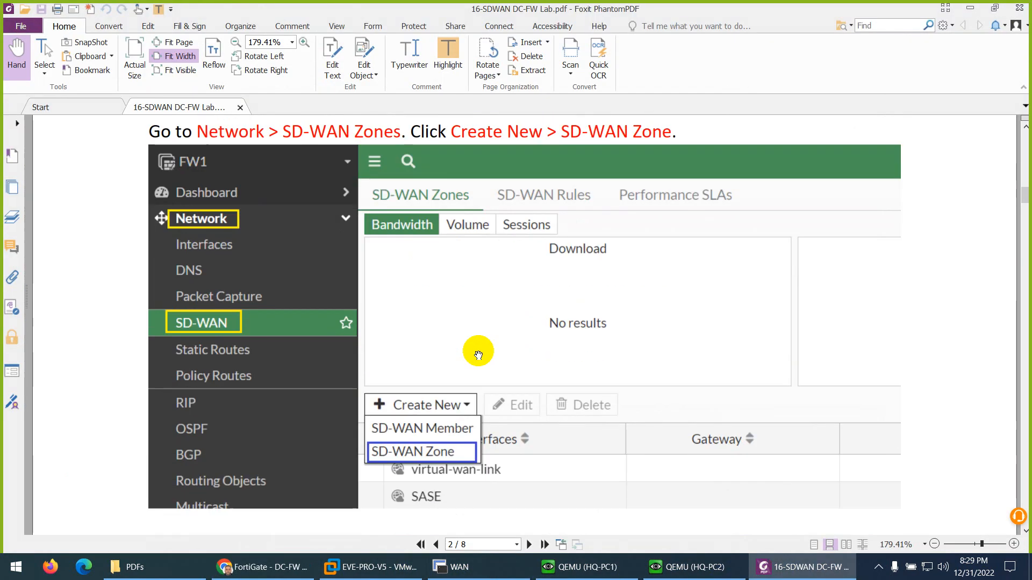
pyautogui.scroll(-15, 478, 355)
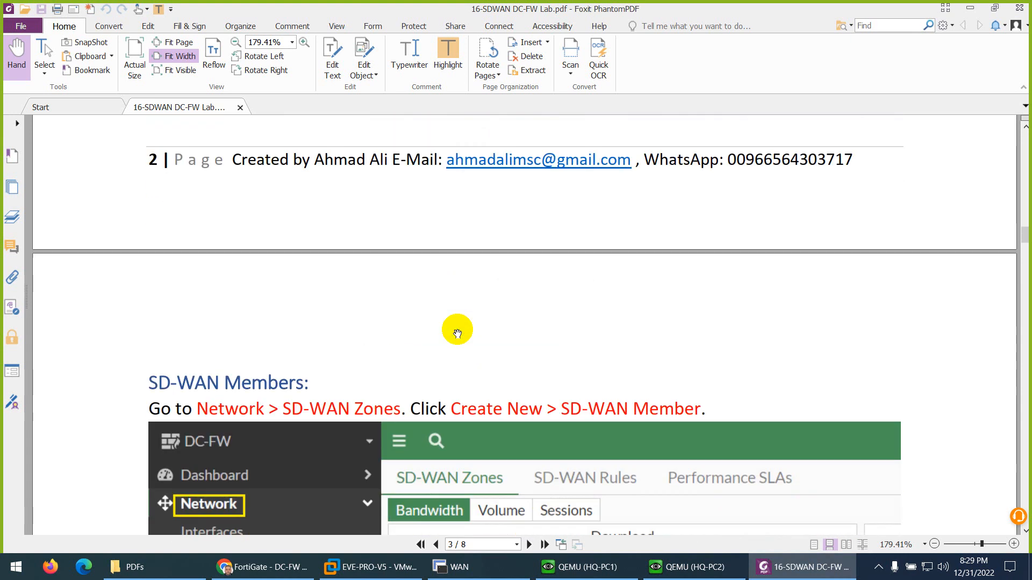
pyautogui.scroll(-14, 458, 333)
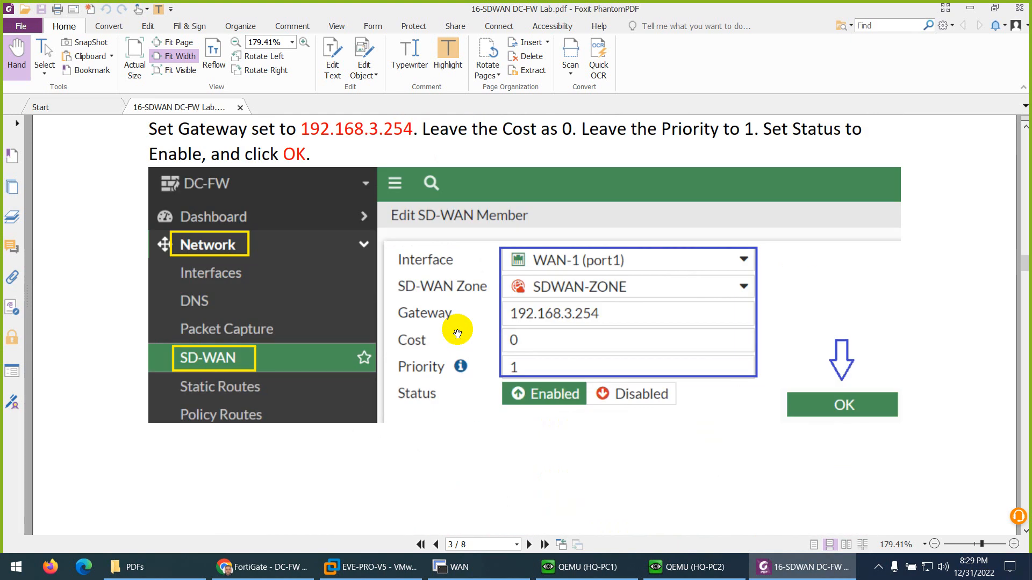
pyautogui.scroll(-15, 457, 332)
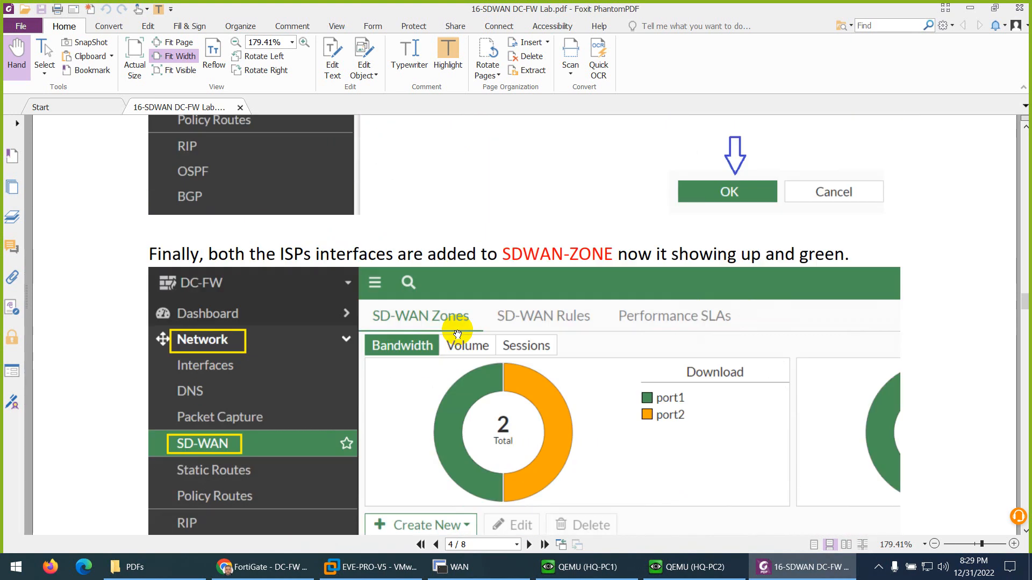
pyautogui.scroll(-15, 457, 332)
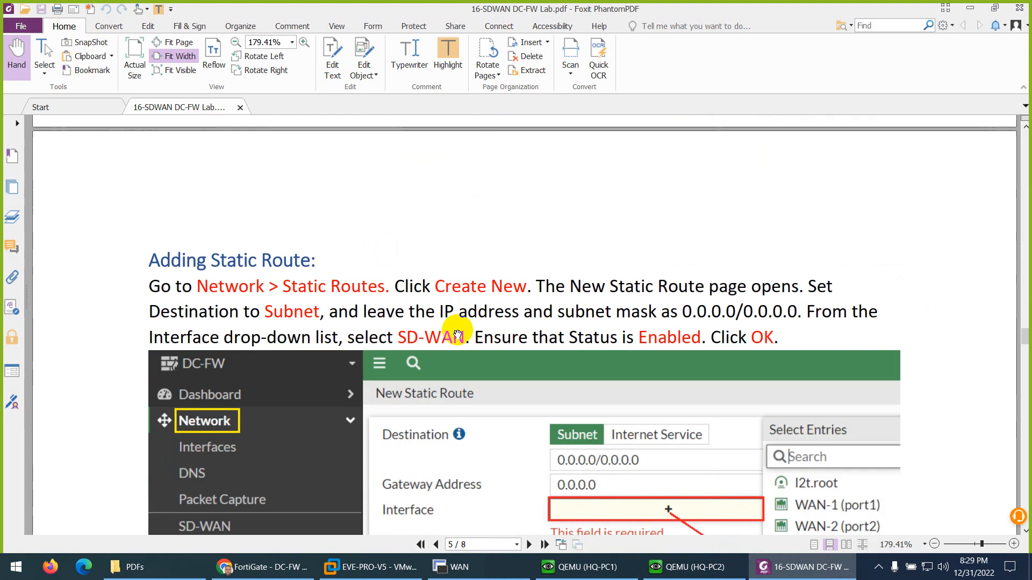
pyautogui.scroll(-4, 457, 332)
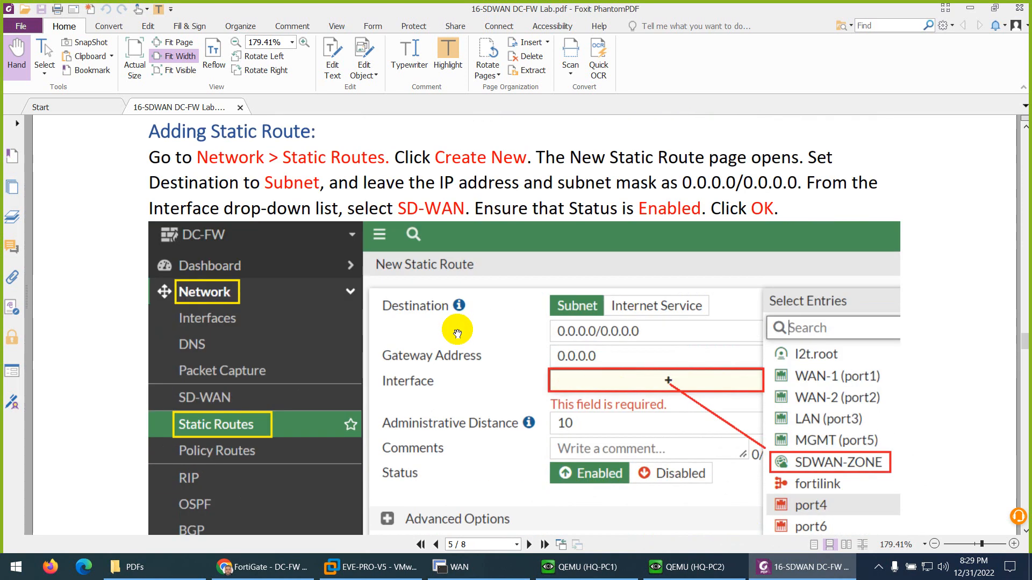
pyautogui.scroll(-17, 458, 333)
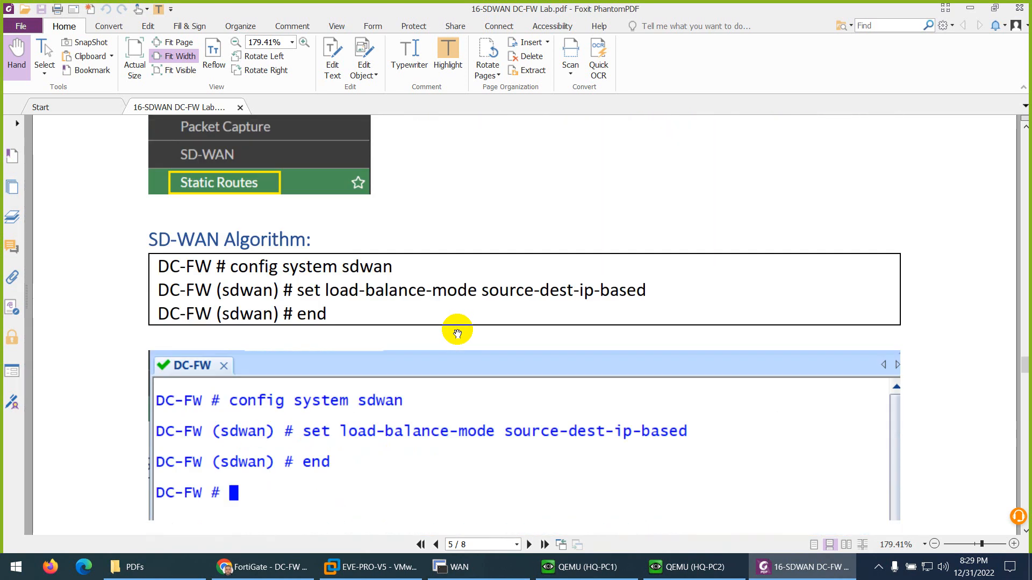
# - Switch back to the DC-FW FortiGate in Chrome and enter config system sdwan in the CLI console
pyautogui.scroll(-1, 458, 332)
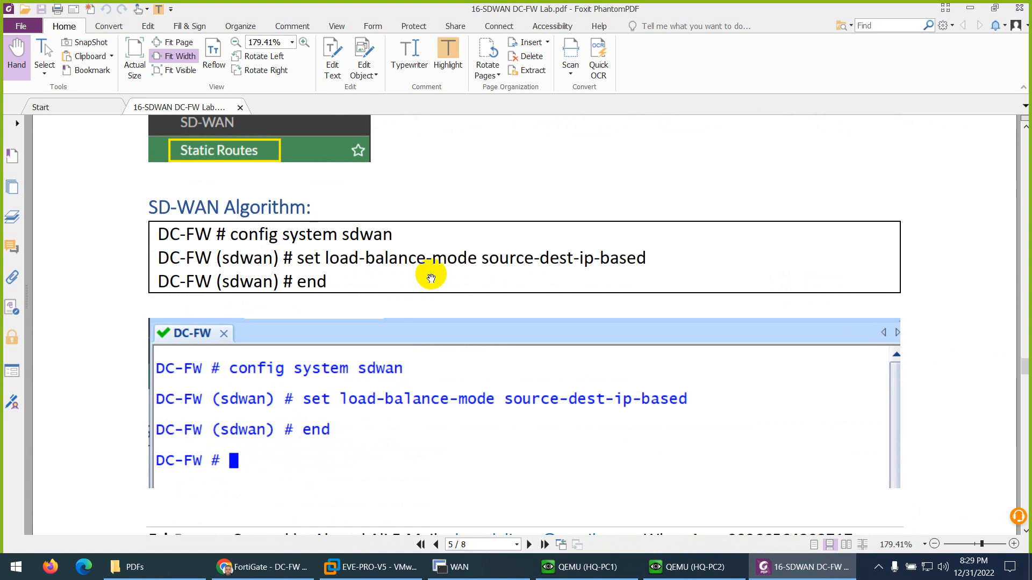
pyautogui.hotkey('alt', 'Tab')
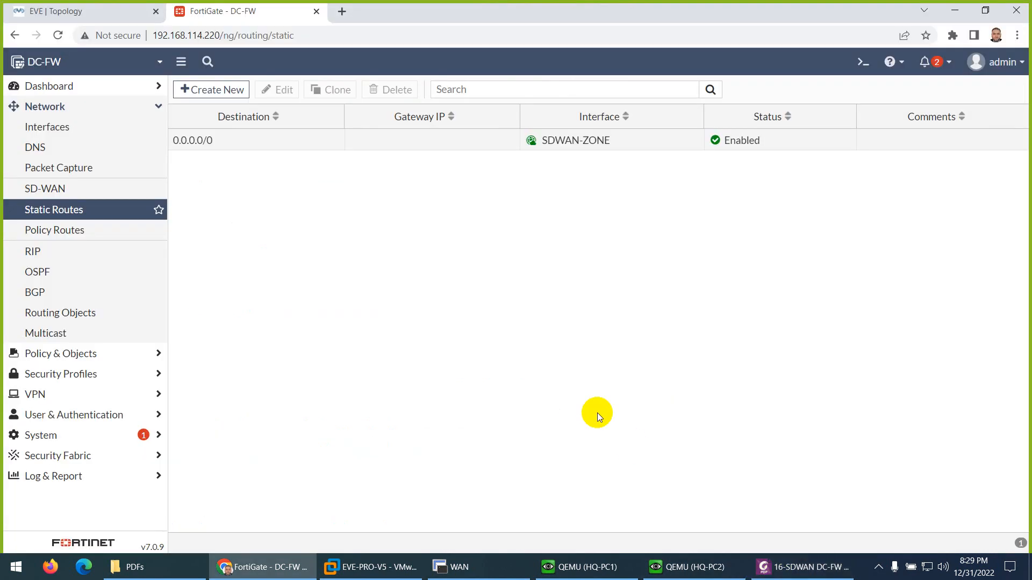
pyautogui.click(864, 61)
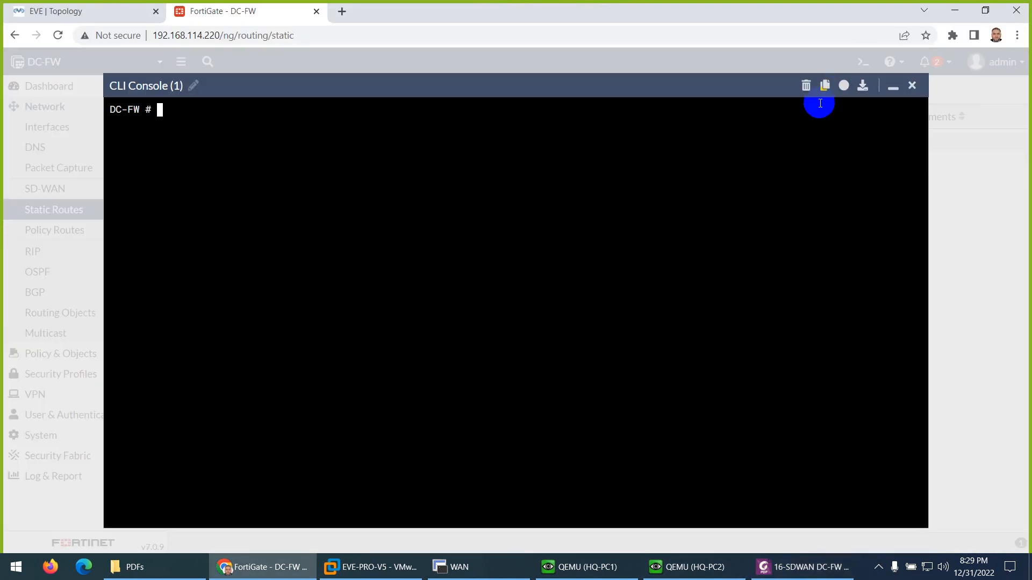
pyautogui.write('config system ')
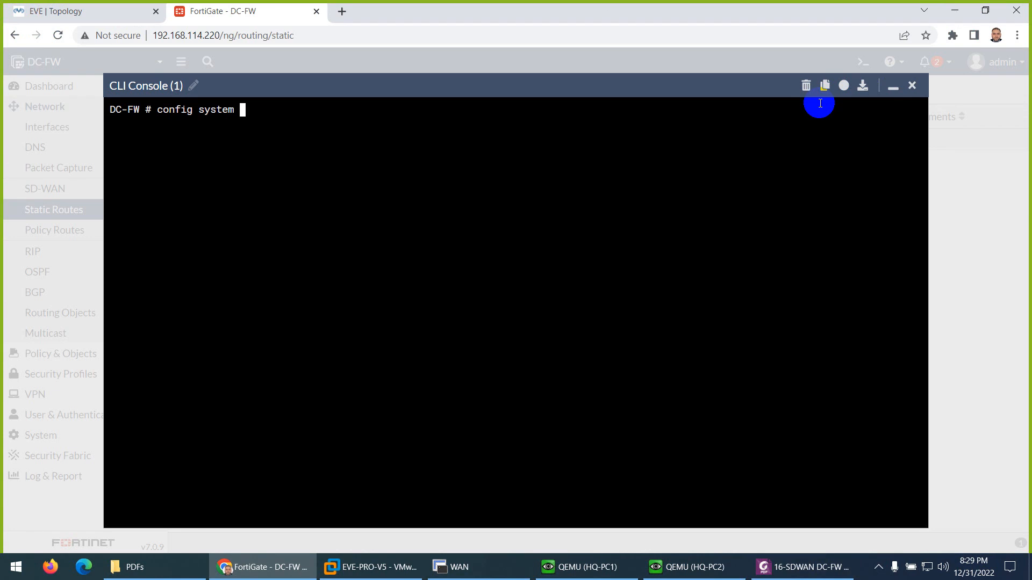
pyautogui.write('sdn-connector')
pyautogui.press('Tab')
pyautogui.press('Return')
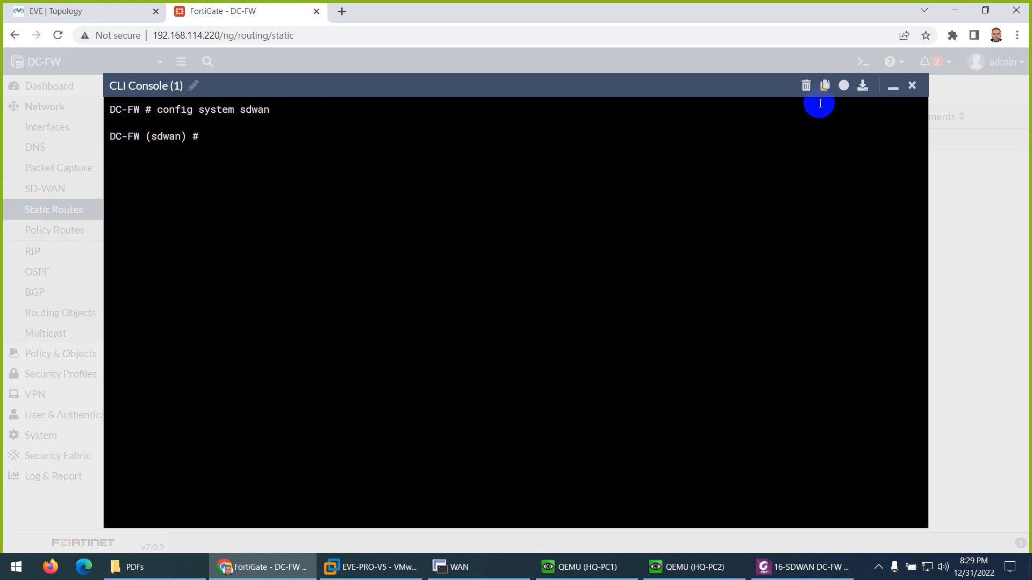
# - List the options available for set load-balance-mode and examine the measured-volume-based entry
pyautogui.write('set lo')
pyautogui.press('Tab')
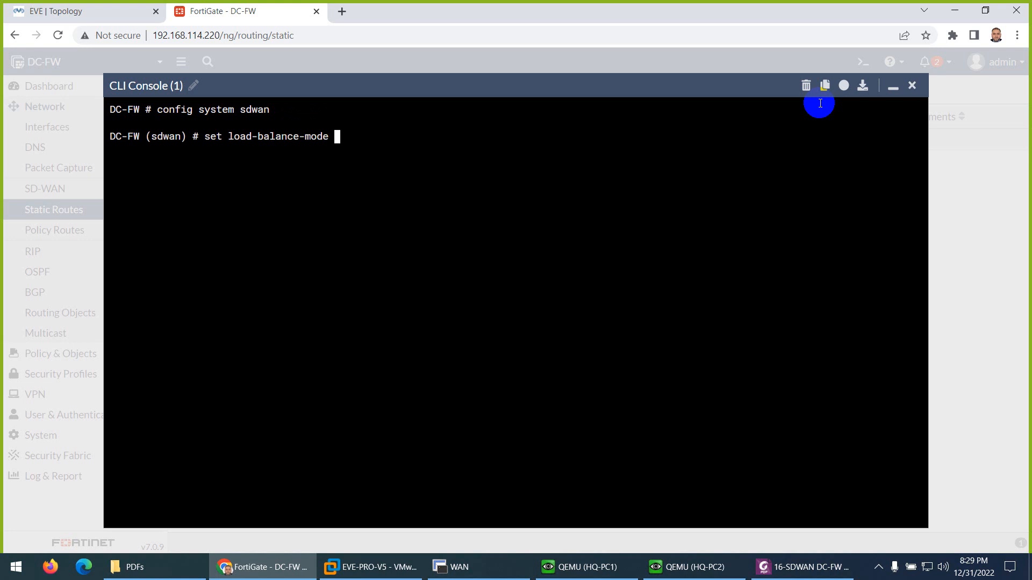
pyautogui.press('?')
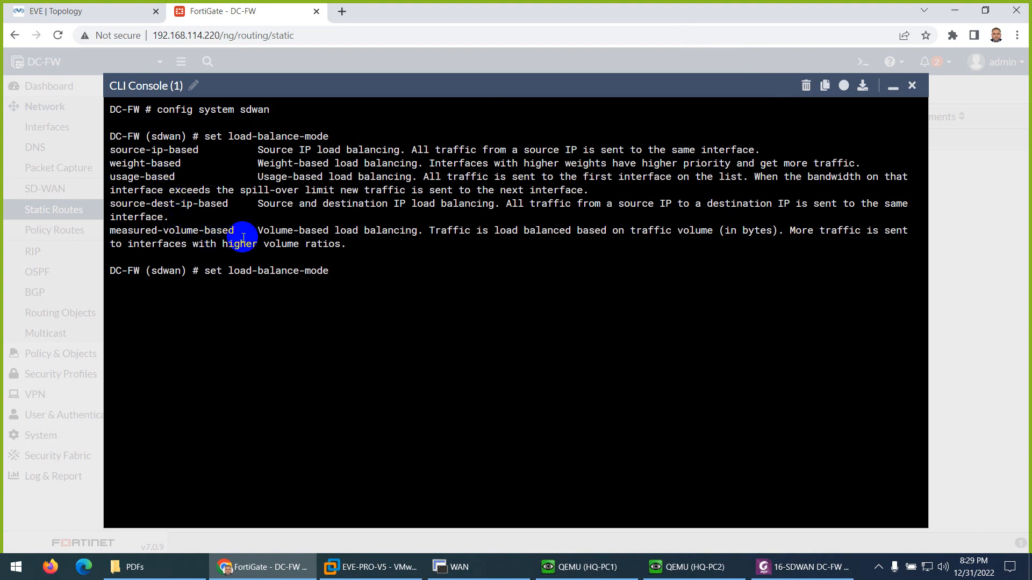
pyautogui.moveTo(240, 231); pyautogui.dragTo(153, 230)
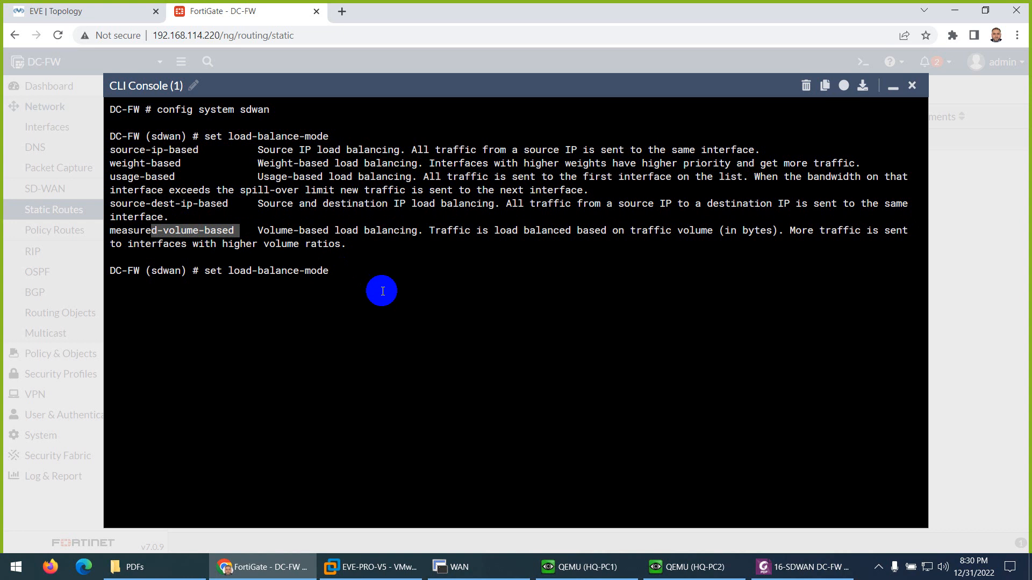
# - Discard the unfinished load-balance-mode command and leave the sdwan configuration with end
pyautogui.press('BackSpace')
pyautogui.press('BackSpace')
pyautogui.press('BackSpace')
pyautogui.press('BackSpace')
pyautogui.press('BackSpace')
pyautogui.press('BackSpace')
pyautogui.press('BackSpace')
pyautogui.press('BackSpace')
pyautogui.press('BackSpace')
pyautogui.press('BackSpace')
pyautogui.press('BackSpace')
pyautogui.press('BackSpace')
pyautogui.press('BackSpace')
pyautogui.press('BackSpace')
pyautogui.press('BackSpace')
pyautogui.press('BackSpace')
pyautogui.press('BackSpace')
pyautogui.press('BackSpace')
pyautogui.press('BackSpace')
pyautogui.press('BackSpace')
pyautogui.press('BackSpace')
pyautogui.write('exit')
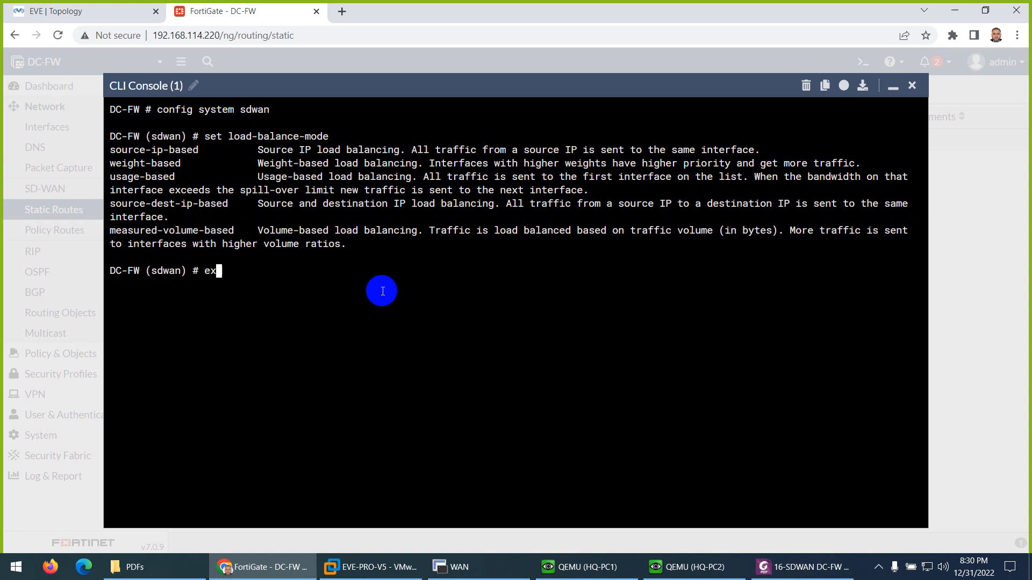
pyautogui.press('Return')
pyautogui.write('end')
pyautogui.press('Return')
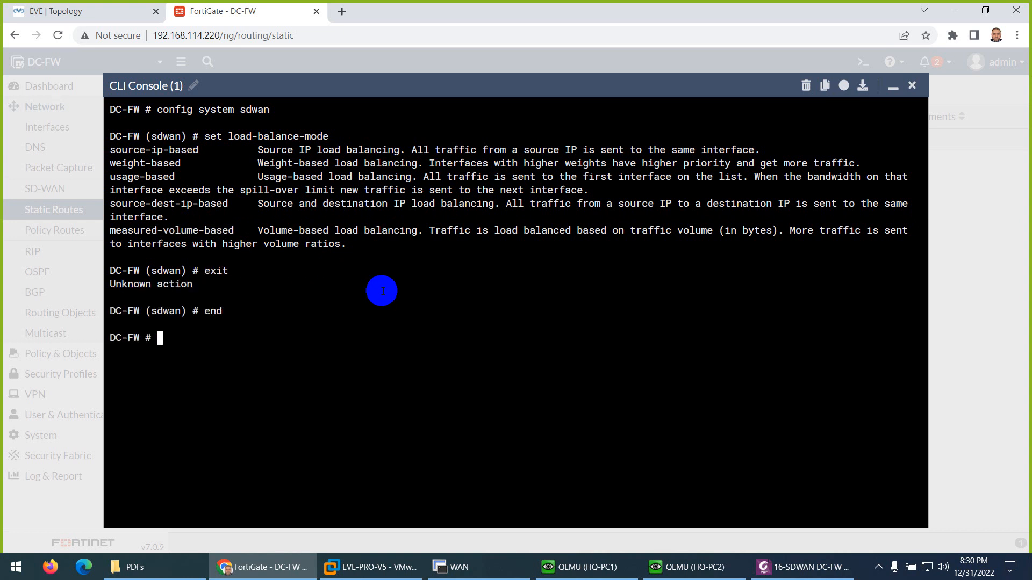
pyautogui.press('Return')
pyautogui.press('Return')
pyautogui.write('config sy')
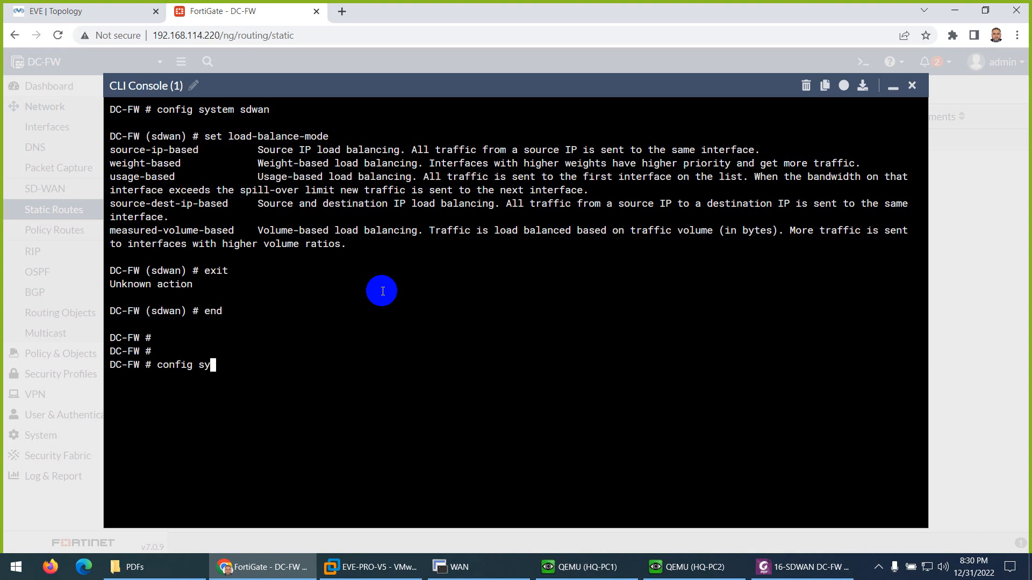
pyautogui.press('Tab')
pyautogui.write('set')
pyautogui.press('Tab')
pyautogui.press('Return')
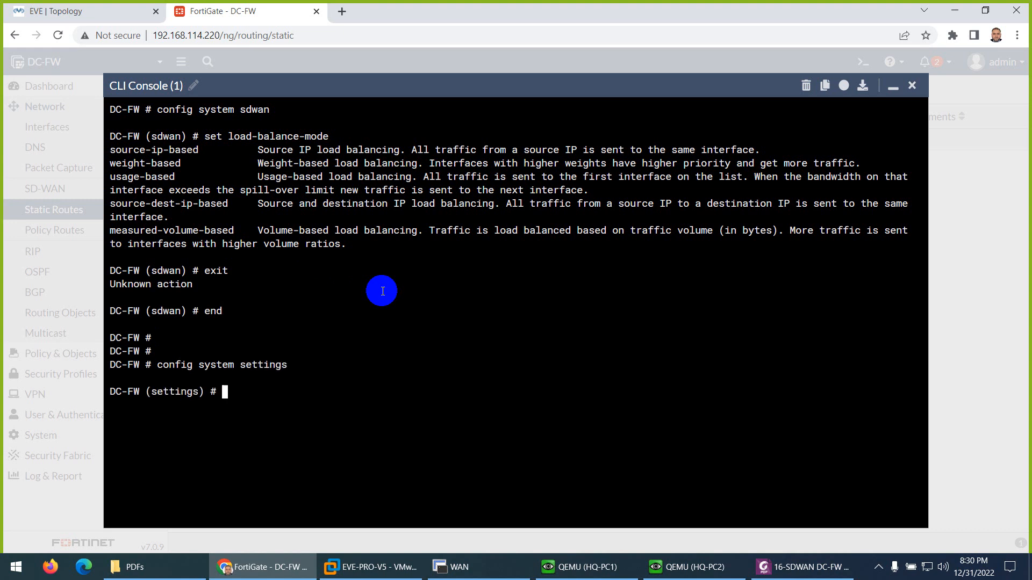
pyautogui.write('set v4-')
pyautogui.press('BackSpace')
pyautogui.press('BackSpace')
pyautogui.press('BackSpace')
pyautogui.press('BackSpace')
pyautogui.press('BackSpace')
pyautogui.press('BackSpace')
pyautogui.press('BackSpace')
pyautogui.write('end')
pyautogui.press('Return')
# - Set load-balance-mode to source-dest-ip-based under config system sdwan, end the configuration and close the CLI console
pyautogui.write('config sy')
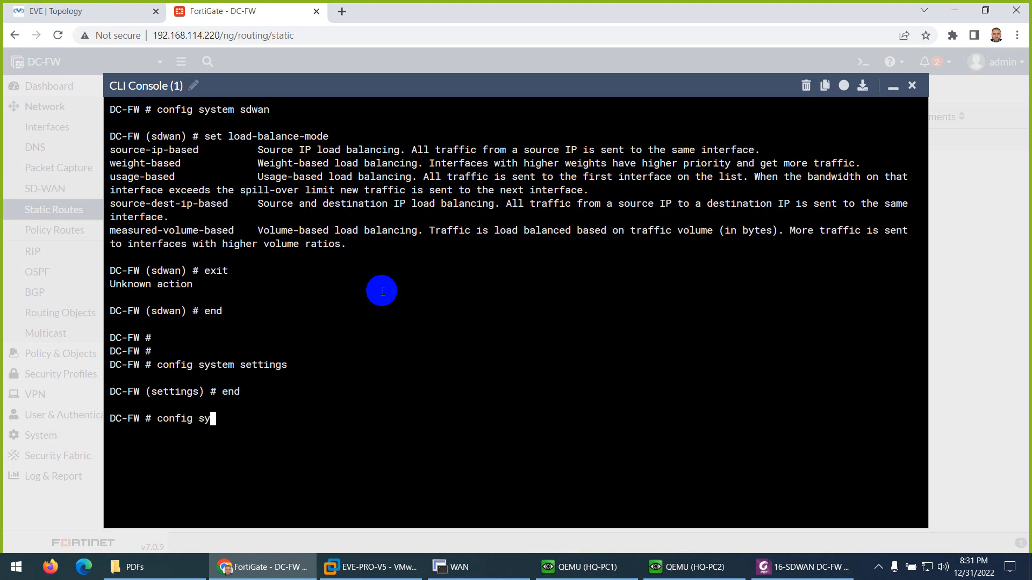
pyautogui.write('stem sdwan')
pyautogui.press('Return')
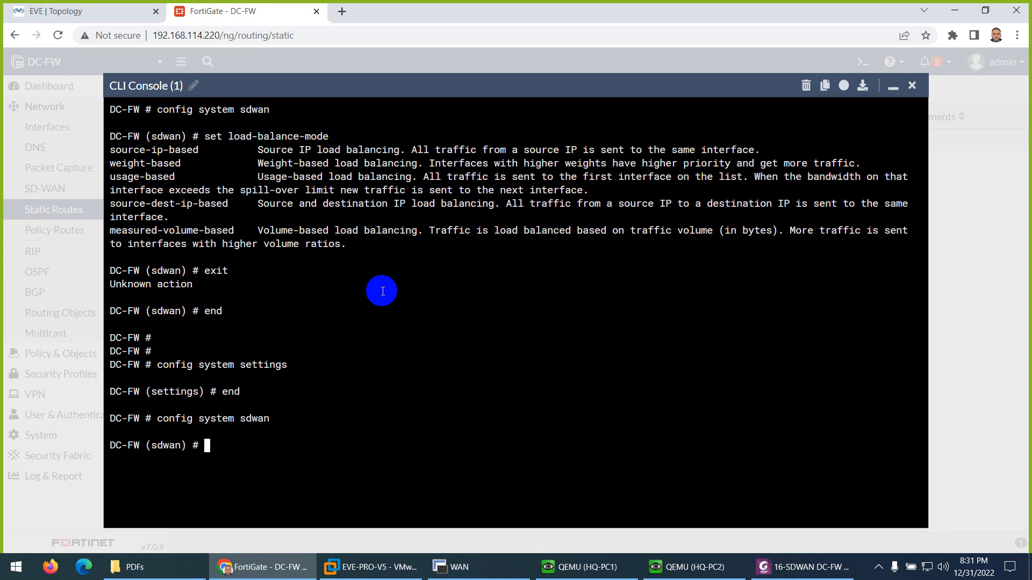
pyautogui.write('set l')
pyautogui.press('Tab')
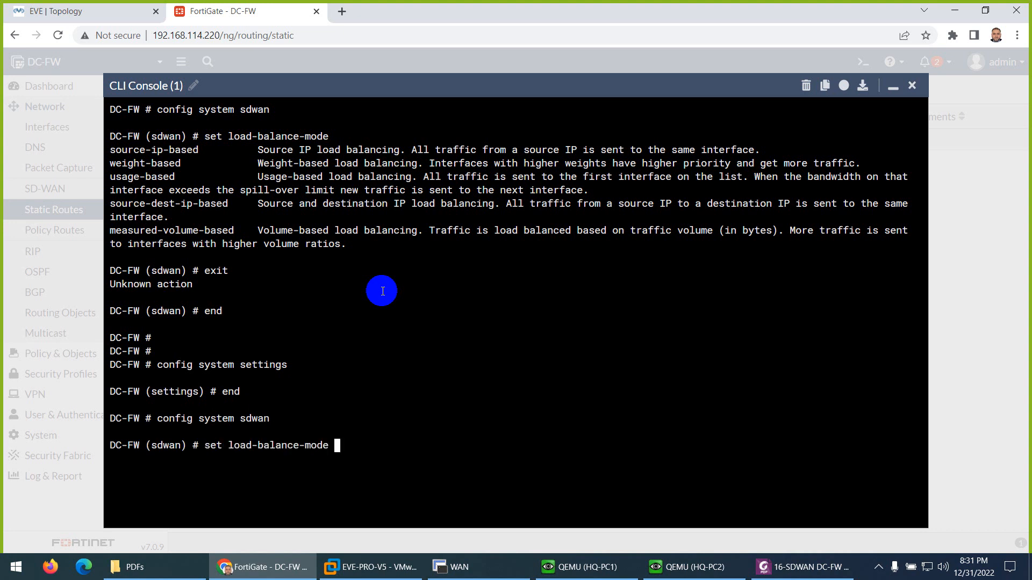
pyautogui.write('source-ip-based')
pyautogui.press('Tab')
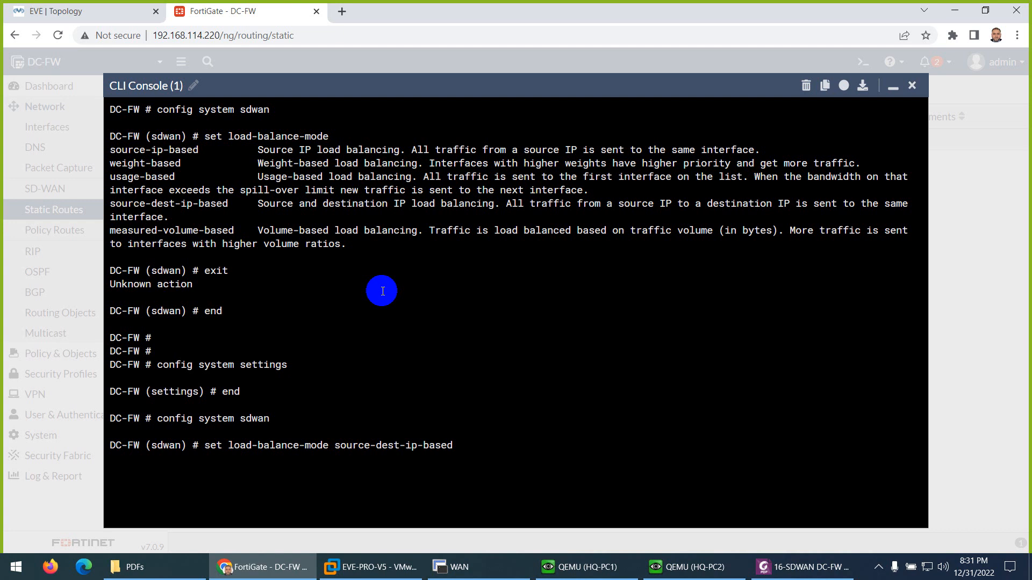
pyautogui.press('Return')
pyautogui.write('end')
pyautogui.press('Return')
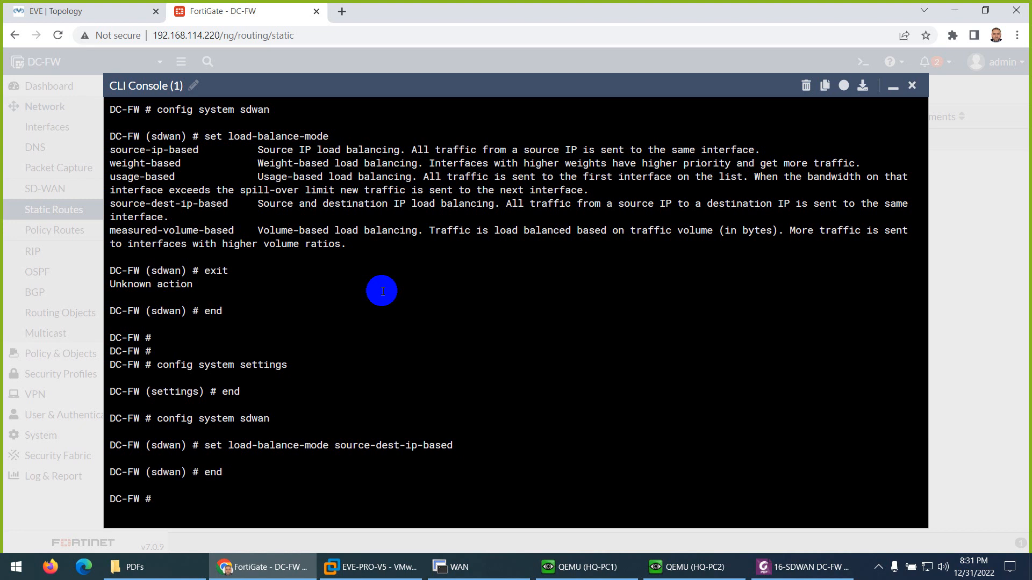
pyautogui.click(913, 86)
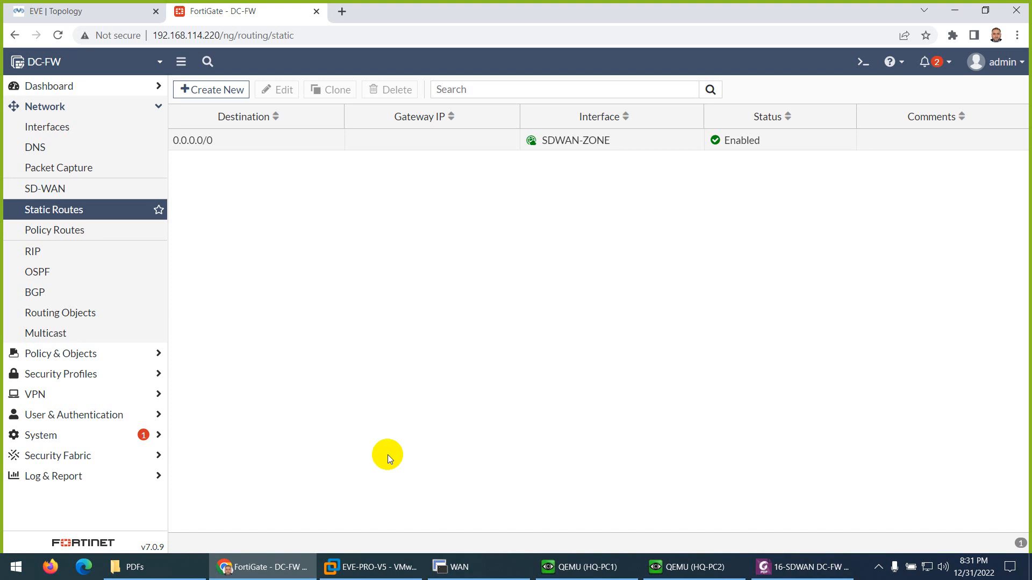
# - Start a new firewall policy and name it LAN to Intnernet
pyautogui.click(43, 353)
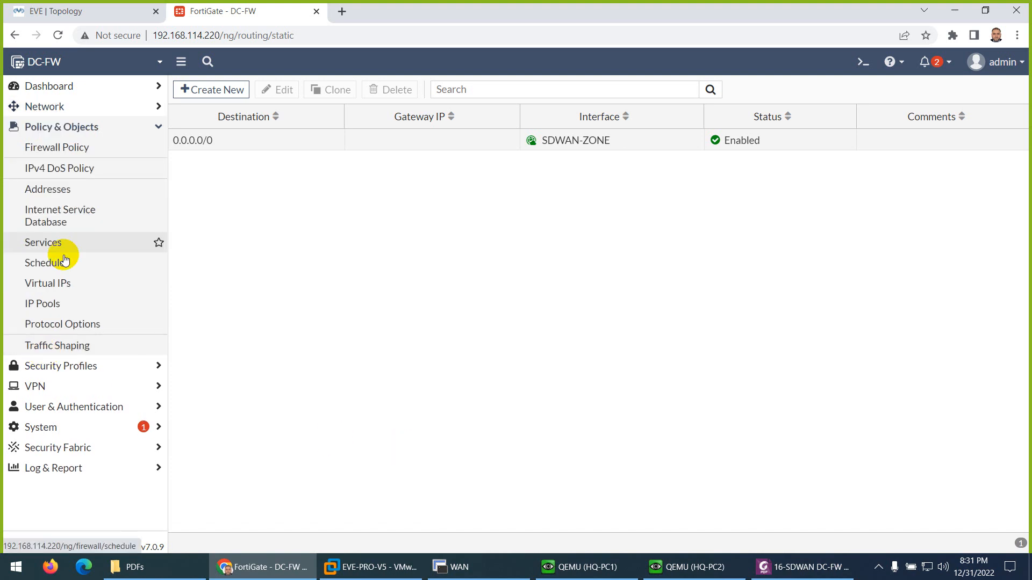
pyautogui.click(53, 148)
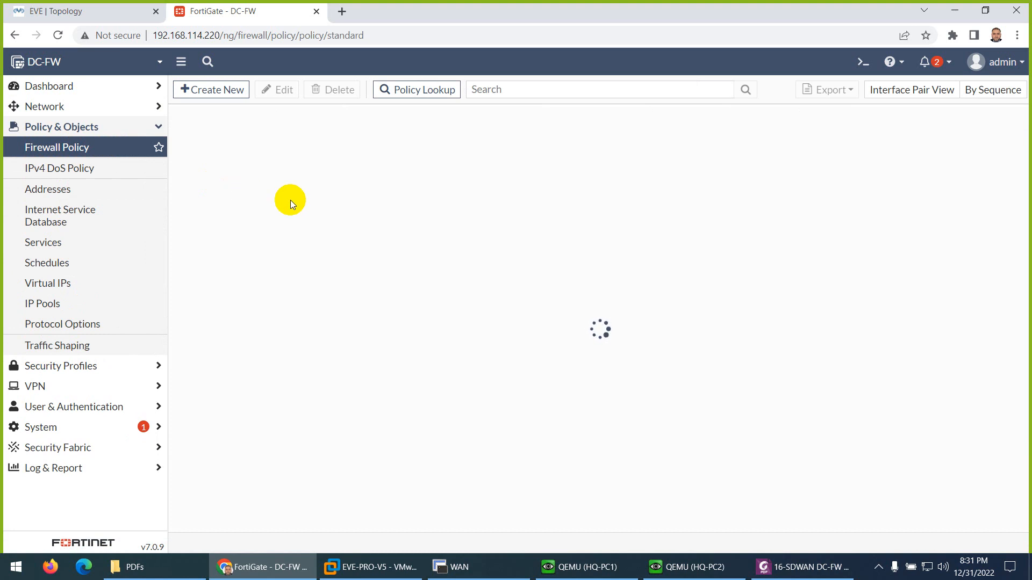
pyautogui.click(208, 90)
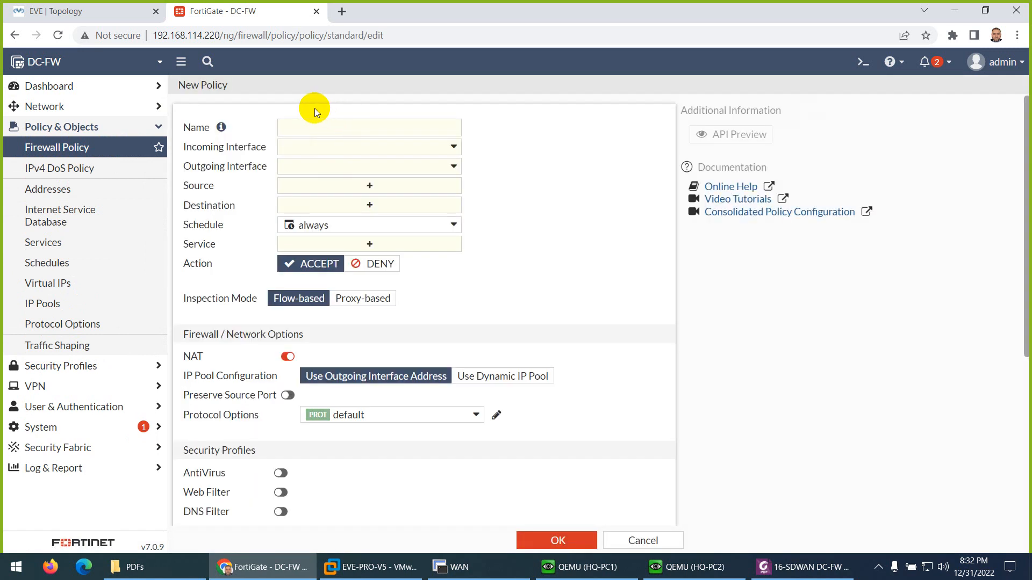
pyautogui.click(308, 129)
pyautogui.write('LAN to')
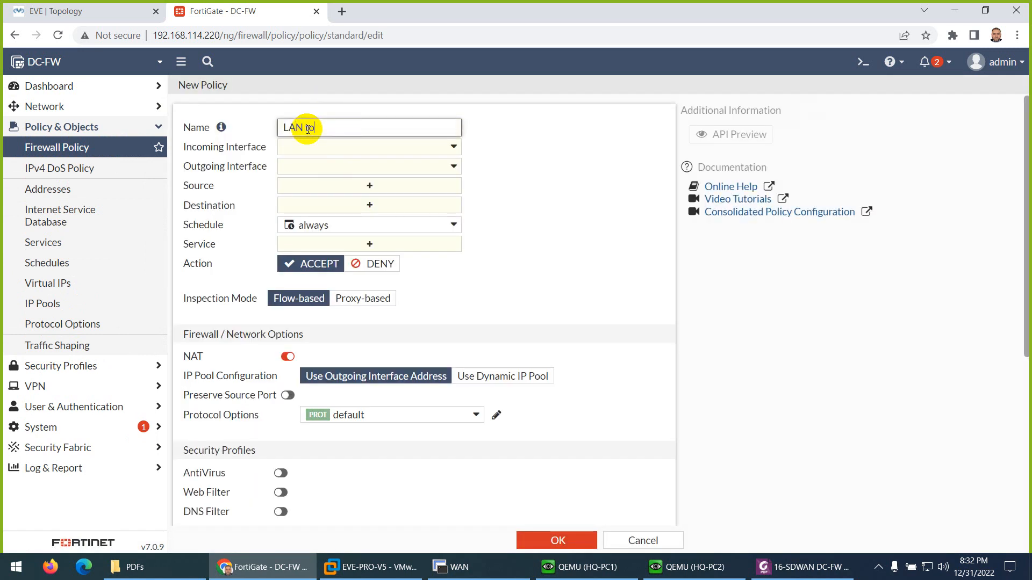
pyautogui.write(' Intnernet')
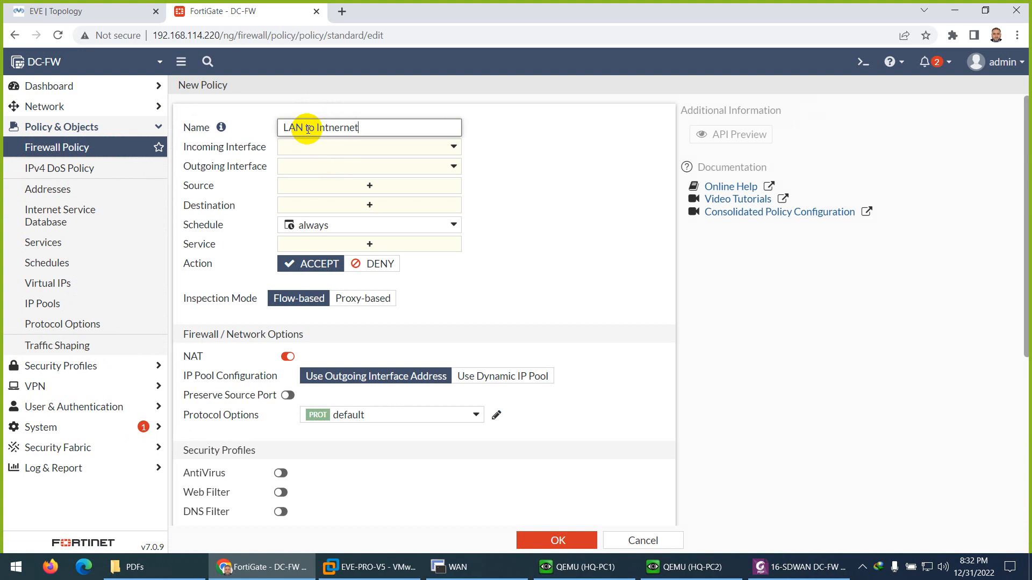
# - Correct the new policy's name to LAN to Internet
pyautogui.click(324, 148)
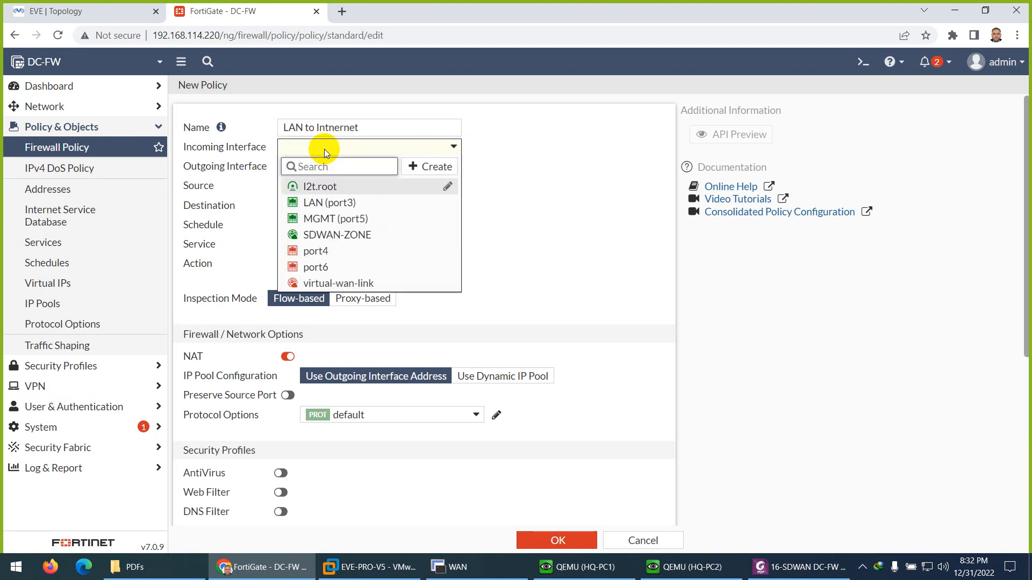
pyautogui.click(334, 127)
pyautogui.click(375, 129)
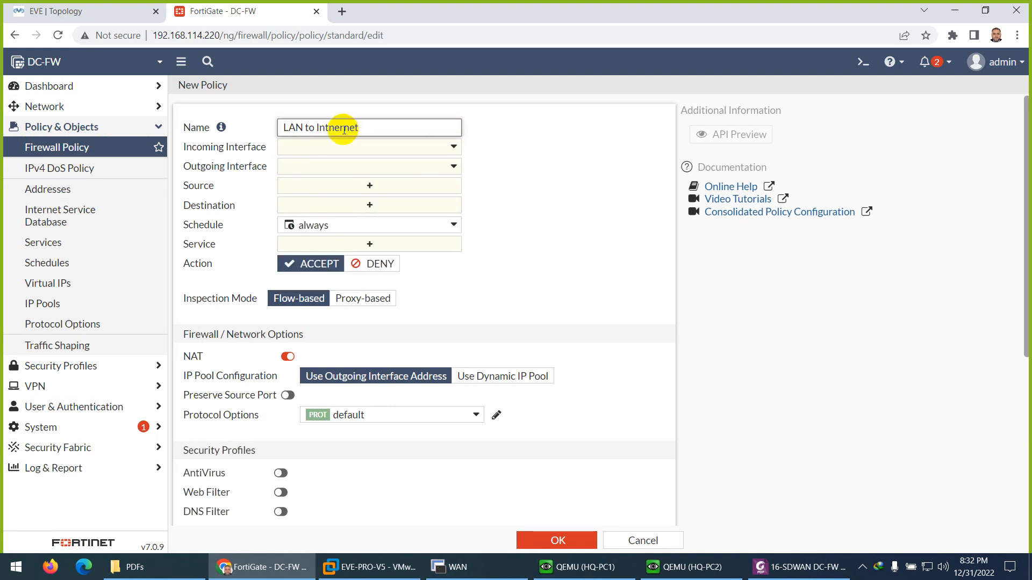
pyautogui.press('BackSpace')
pyautogui.press('BackSpace')
pyautogui.press('BackSpace')
pyautogui.press('BackSpace')
pyautogui.press('BackSpace')
pyautogui.press('BackSpace')
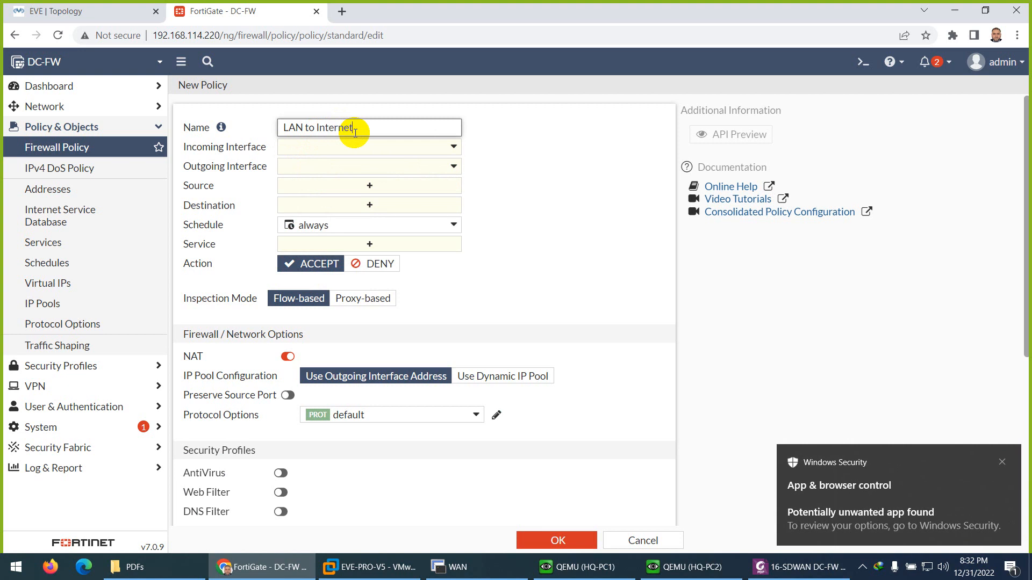
# - Set the policy's incoming interface to LAN (port3), checking the EVE topology, and its outgoing interface to SDWAN-ZONE
pyautogui.click(340, 149)
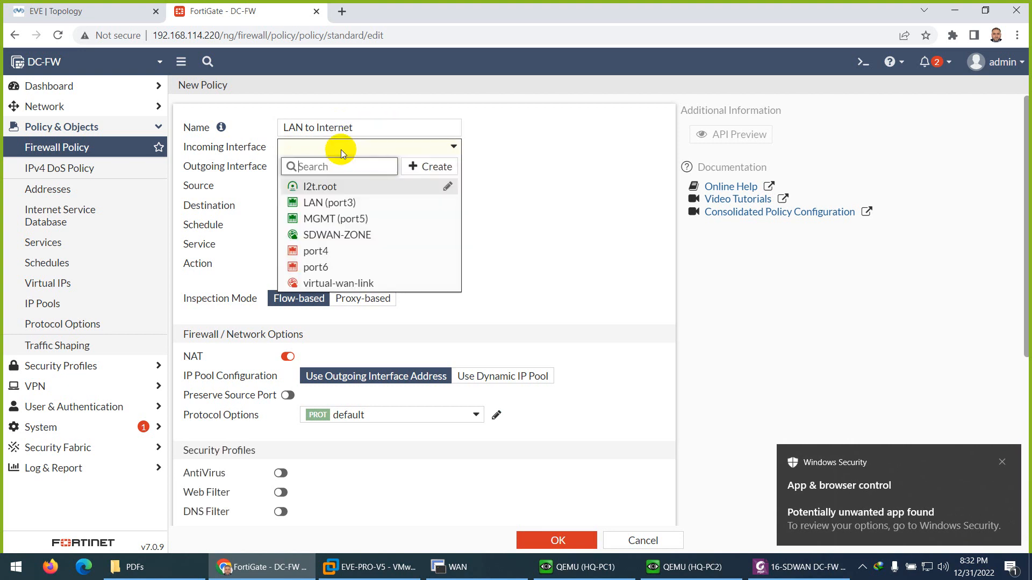
pyautogui.click(330, 200)
pyautogui.click(121, 11)
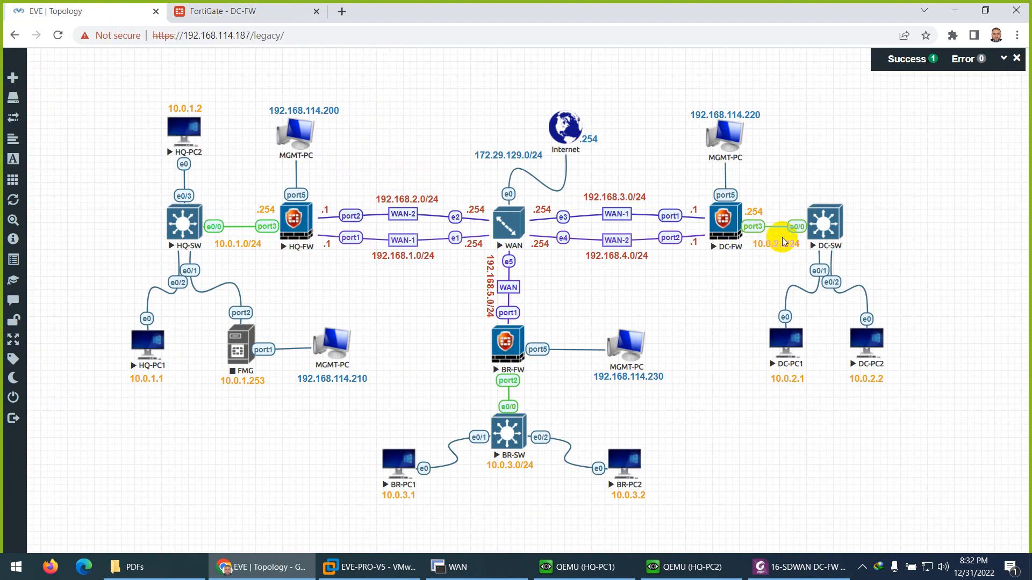
pyautogui.click(226, 11)
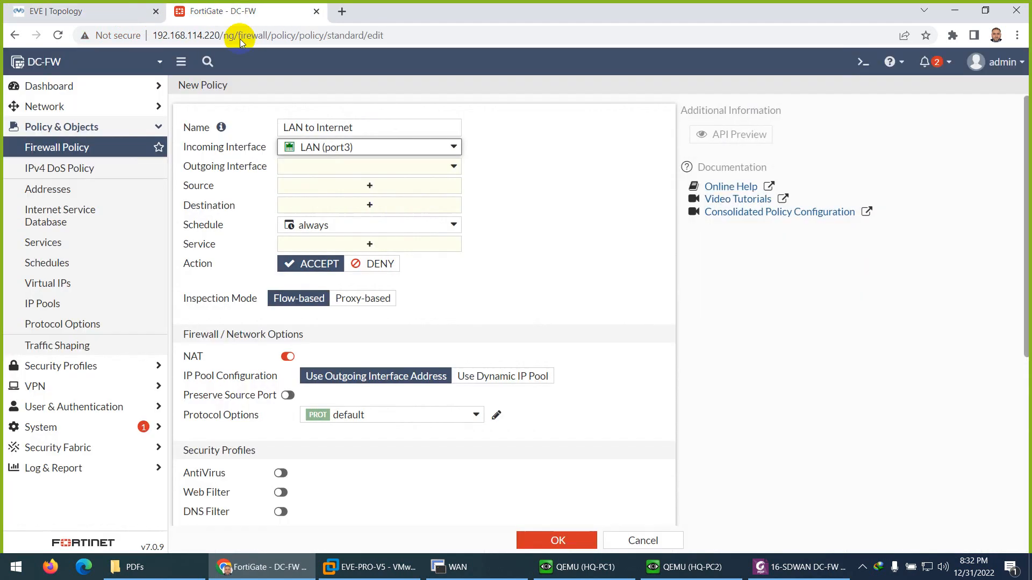
pyautogui.click(312, 167)
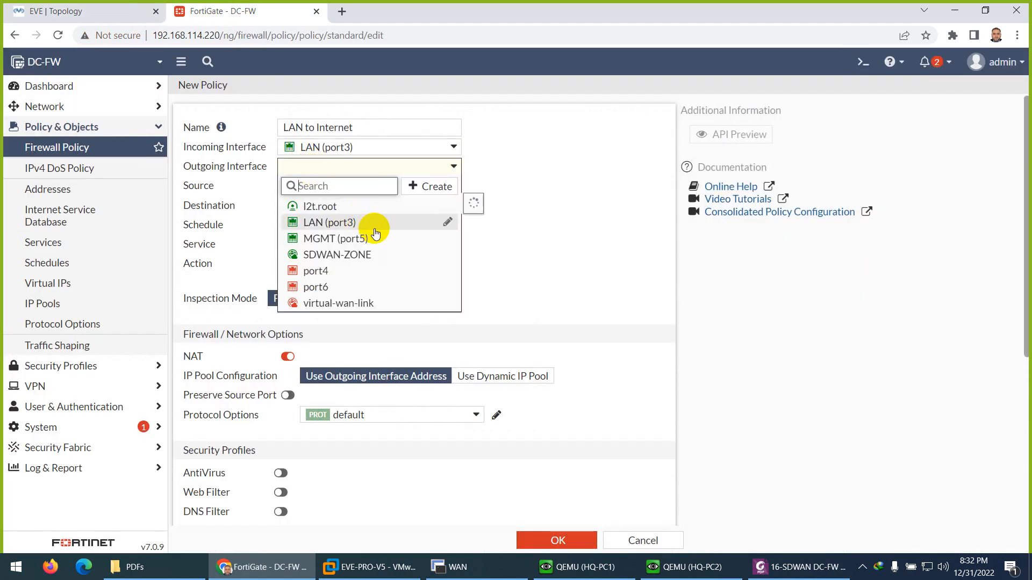
pyautogui.moveTo(374, 233)
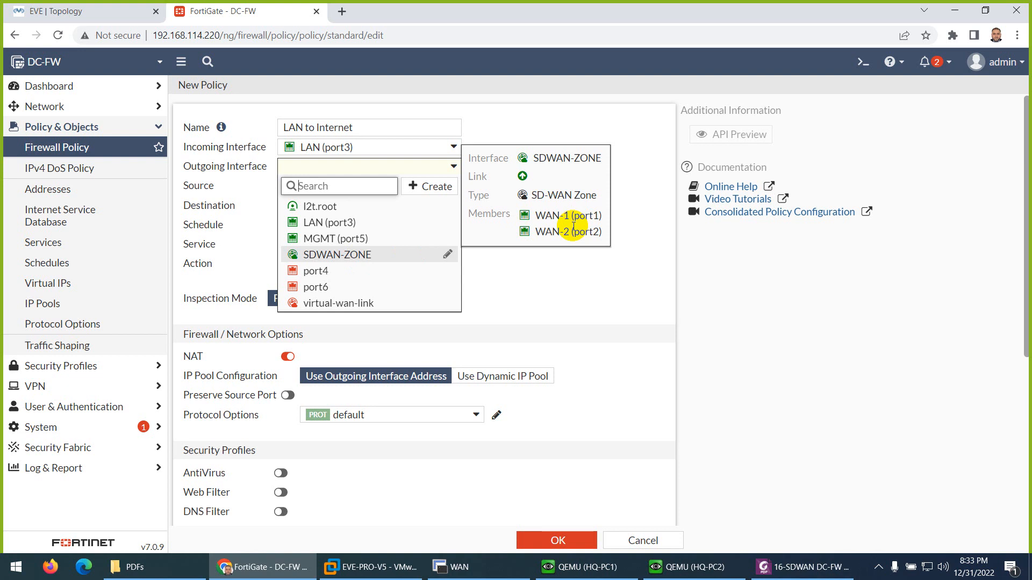
pyautogui.click(370, 254)
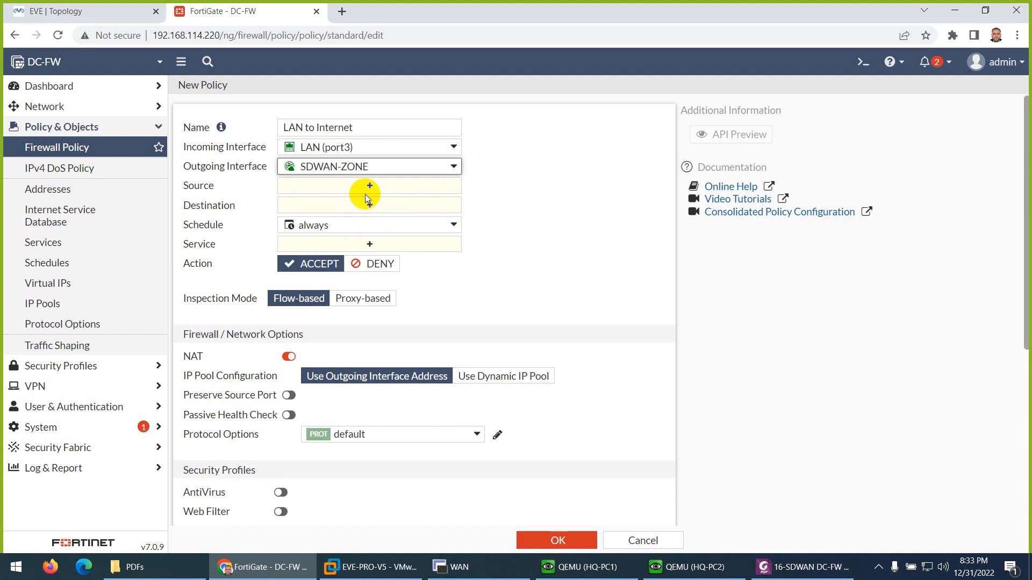
# - Set both the source and the destination of the LAN to Internet policy to all
pyautogui.click(369, 189)
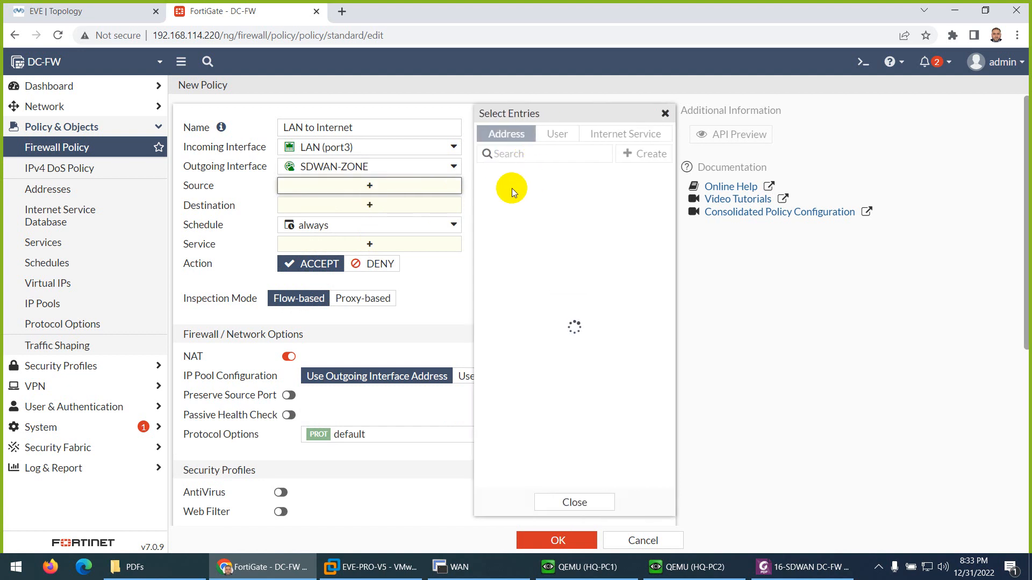
pyautogui.click(503, 193)
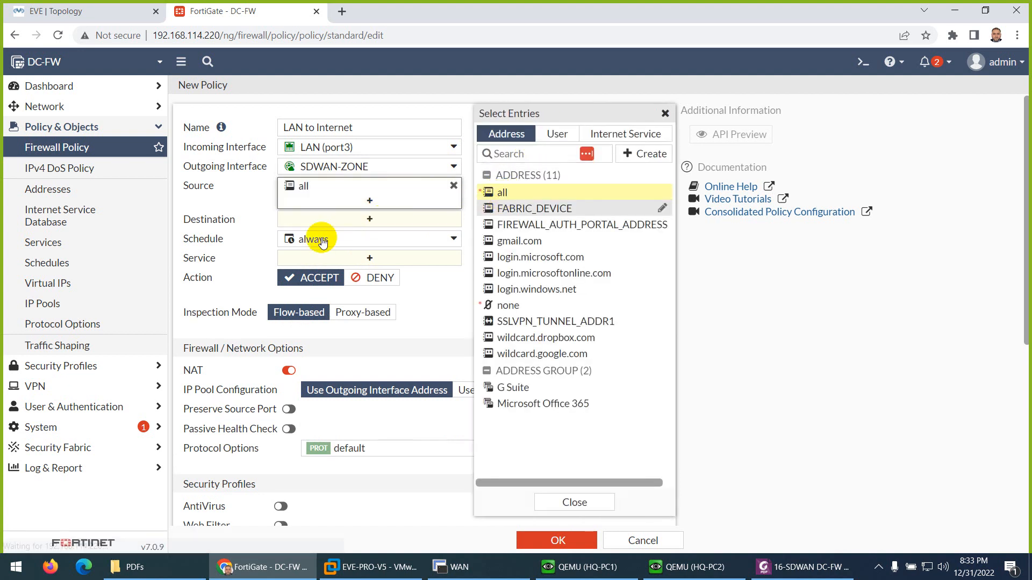
pyautogui.click(322, 219)
pyautogui.click(502, 192)
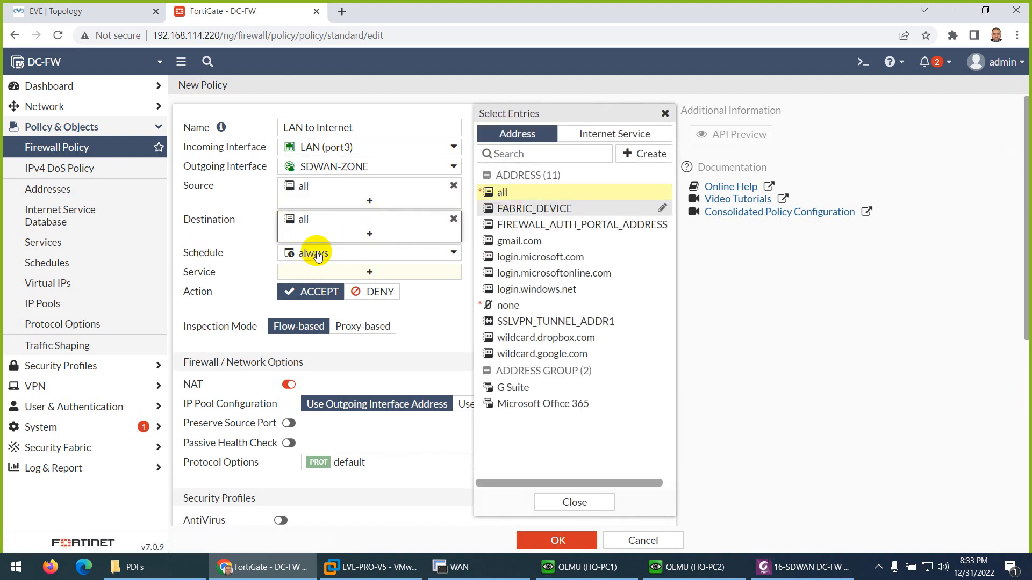
# - Allow service ALL in the LAN to Internet policy, log all sessions, and save the policy
pyautogui.click(336, 272)
pyautogui.click(508, 188)
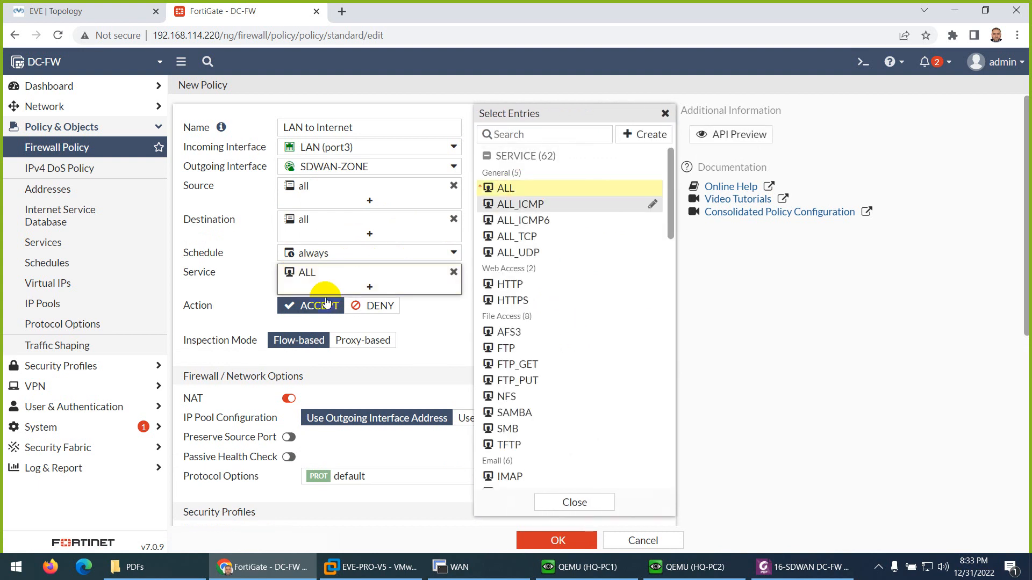
pyautogui.click(227, 310)
pyautogui.scroll(-4, 311, 304)
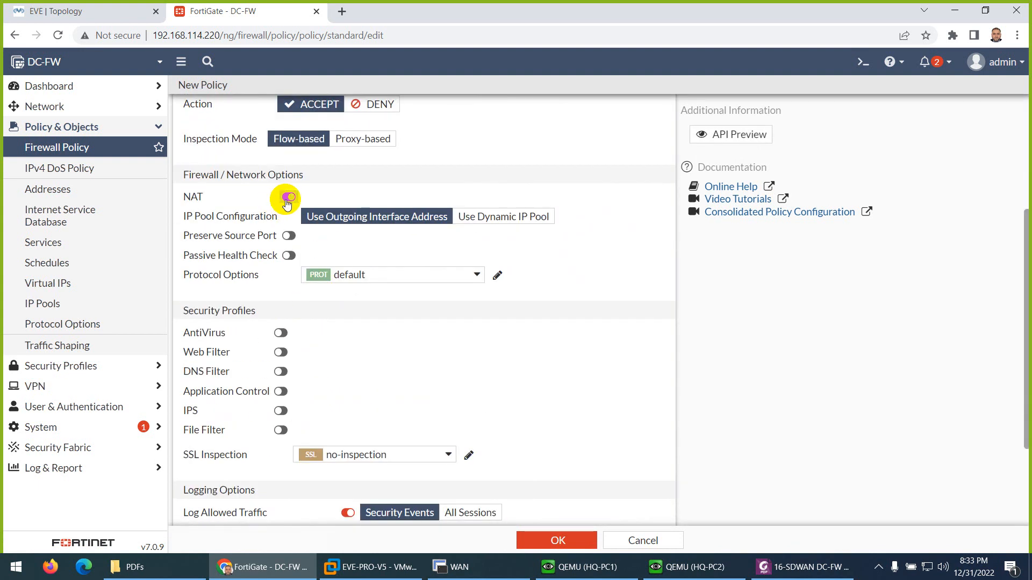
pyautogui.scroll(-3, 369, 306)
pyautogui.click(472, 380)
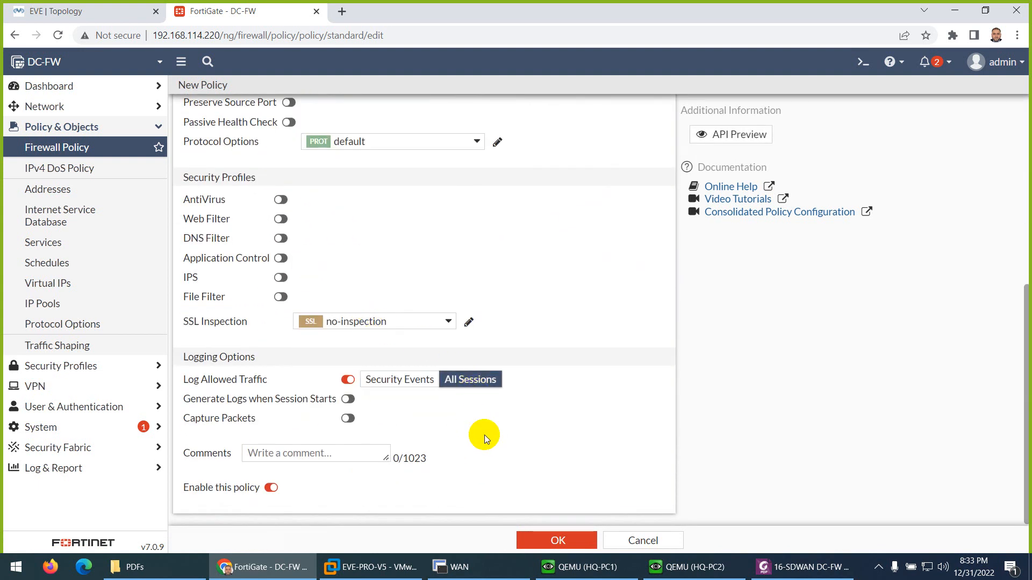
pyautogui.click(557, 540)
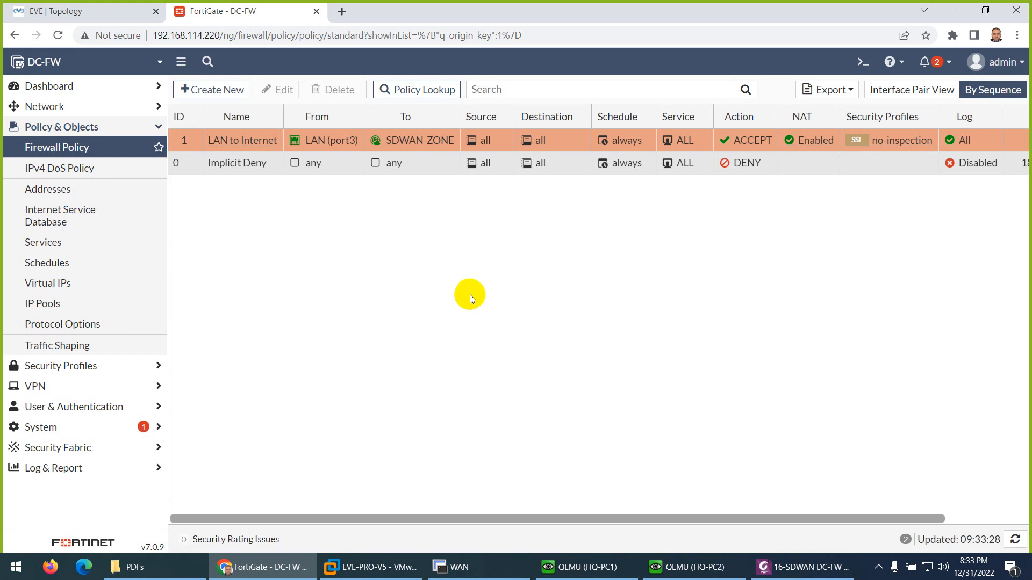
# - Examine the SD-WAN zones and the member interfaces of SDWAN-ZONE
pyautogui.click(46, 106)
pyautogui.click(45, 191)
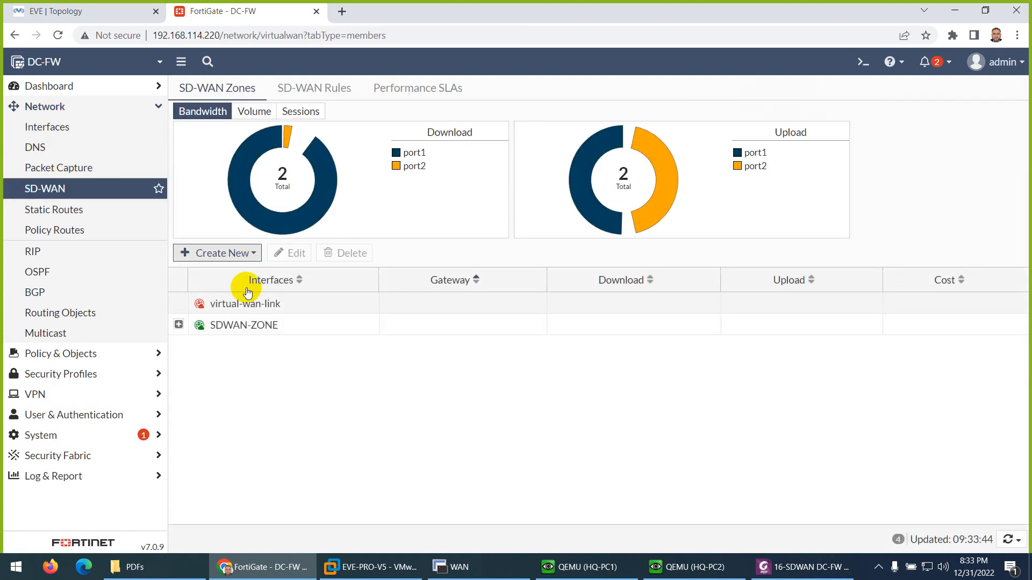
pyautogui.click(179, 325)
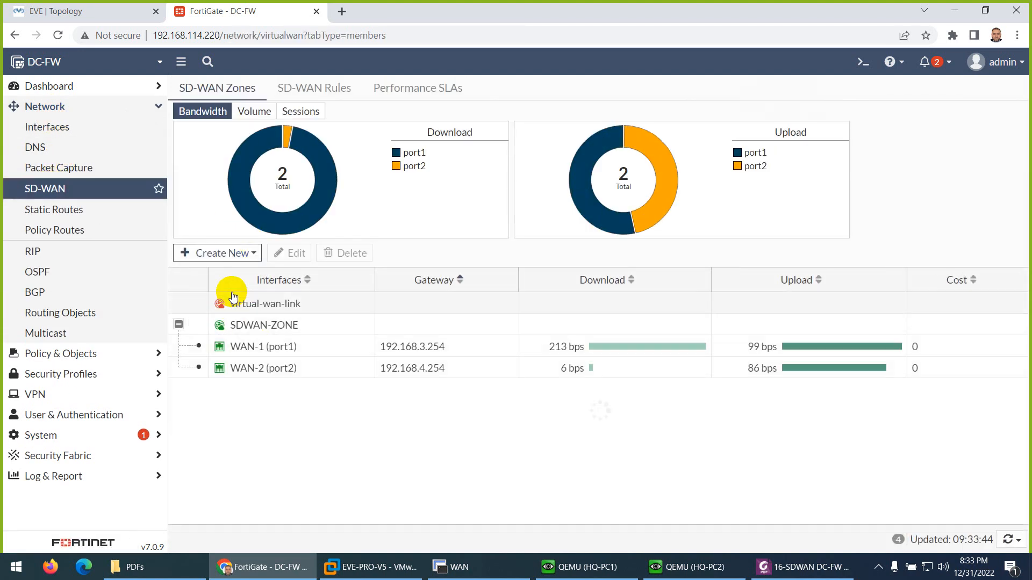
pyautogui.click(228, 253)
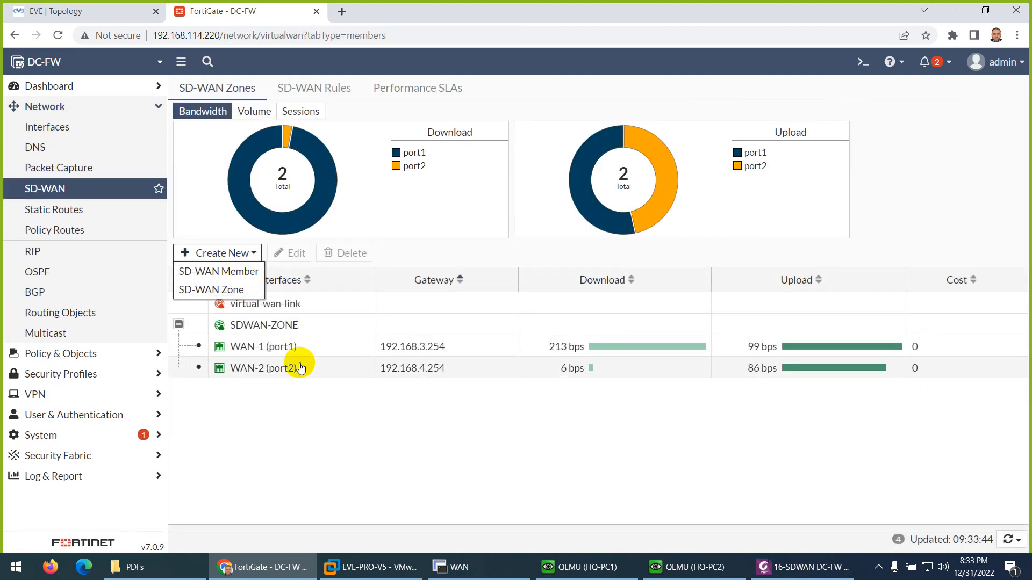
pyautogui.click(334, 414)
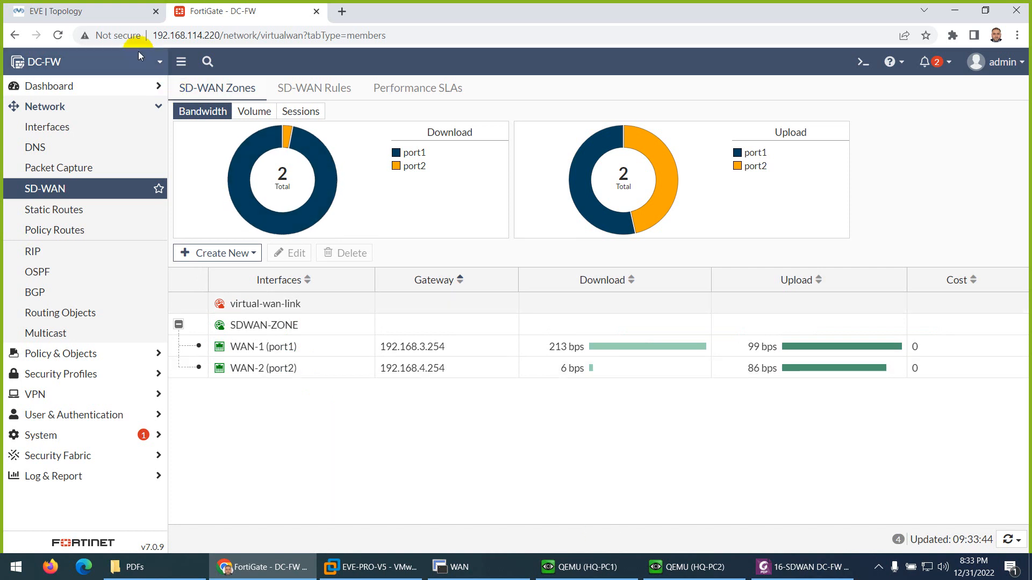
# - Switch to the EVE topology and close the HQ-PC1 and HQ-PC2 console windows
pyautogui.click(104, 18)
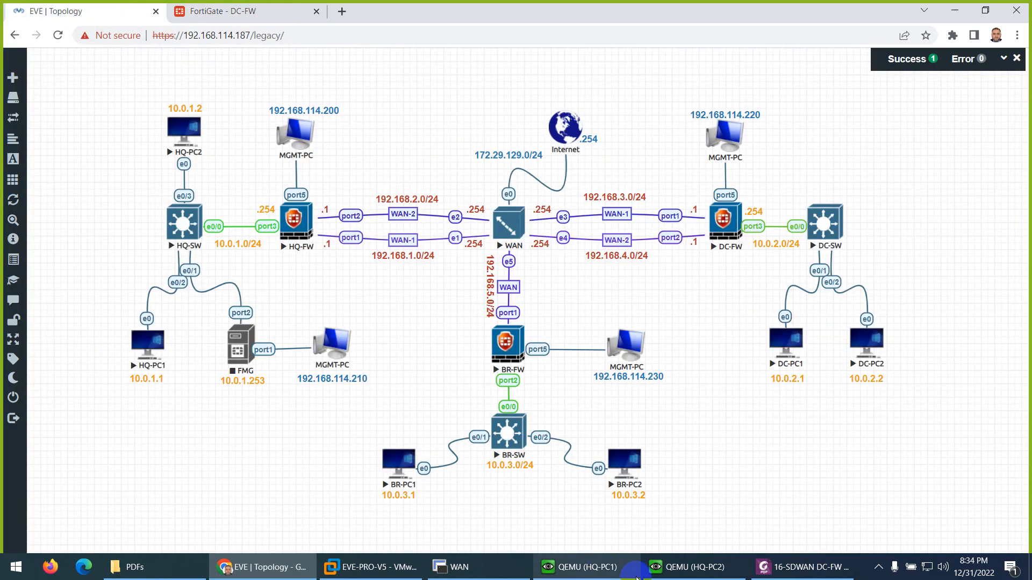
pyautogui.click(580, 567)
pyautogui.click(940, 45)
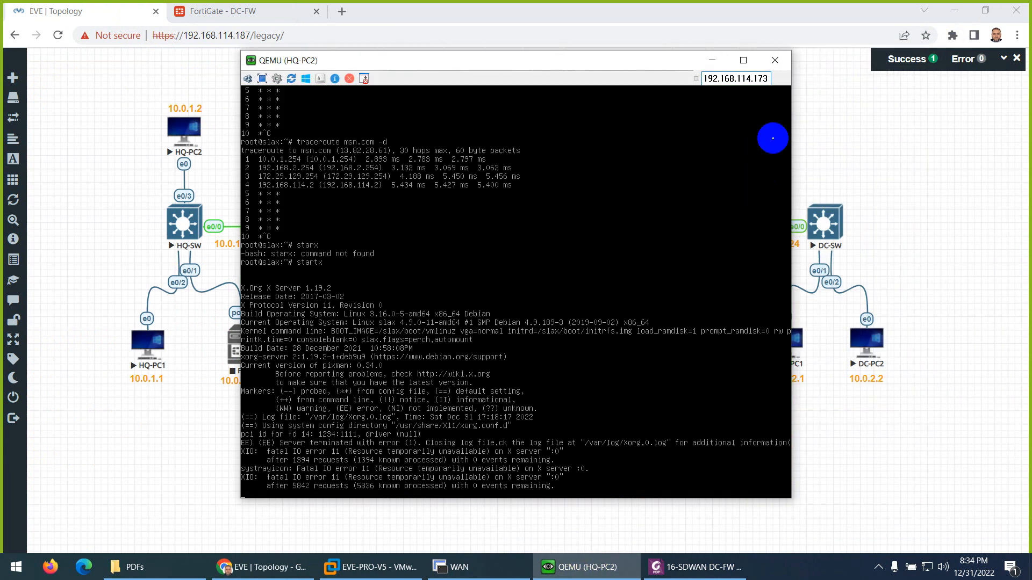
pyautogui.click(775, 60)
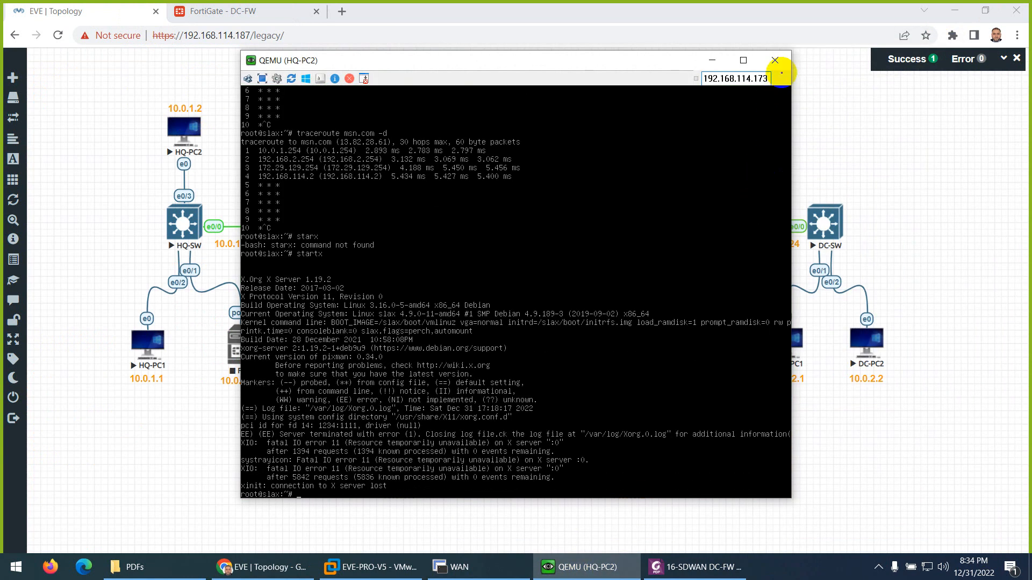
pyautogui.click(180, 162)
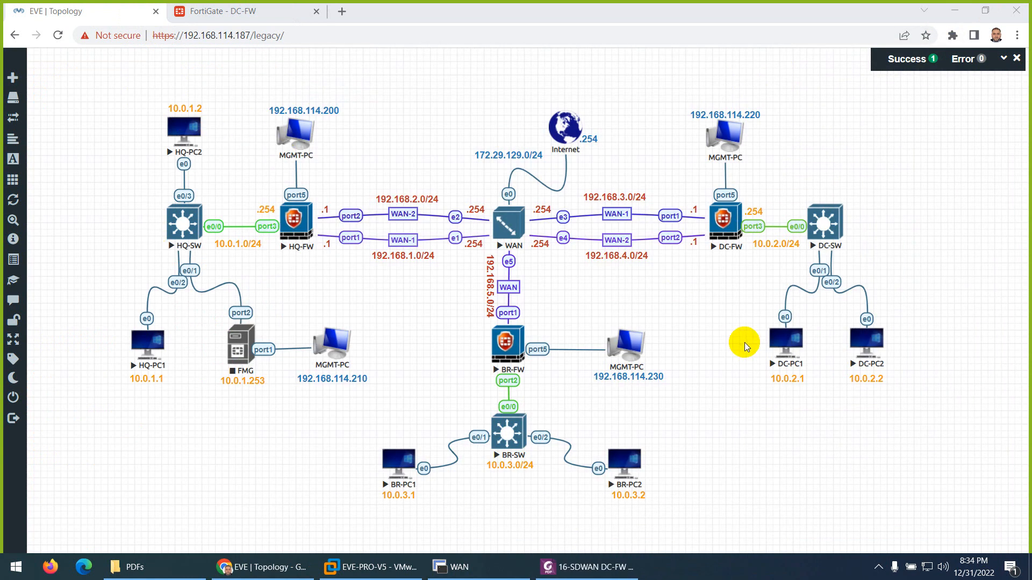
# - Open the DC-PC1 console from the topology and start a terminal on its desktop
pyautogui.click(782, 339)
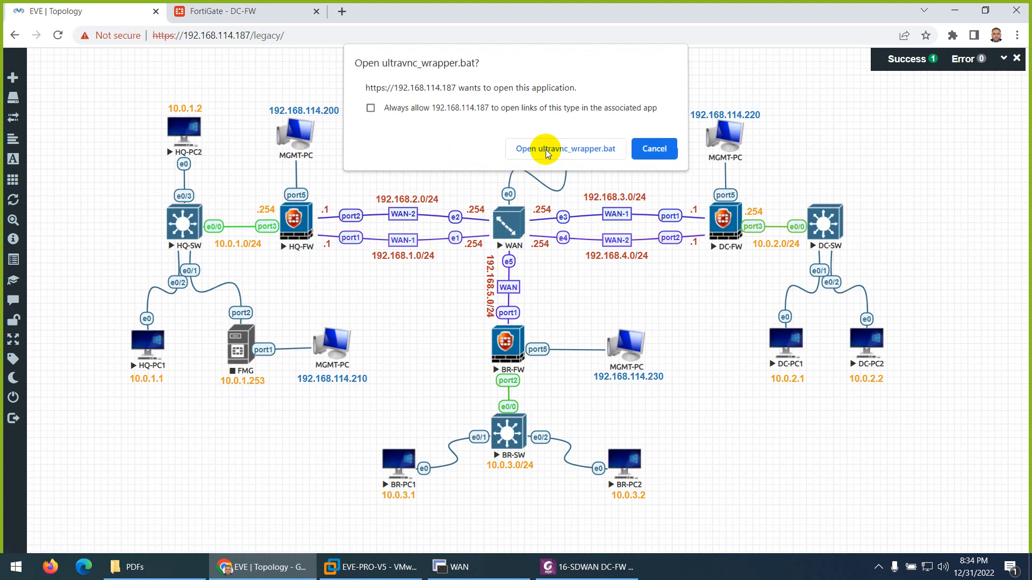
pyautogui.click(542, 149)
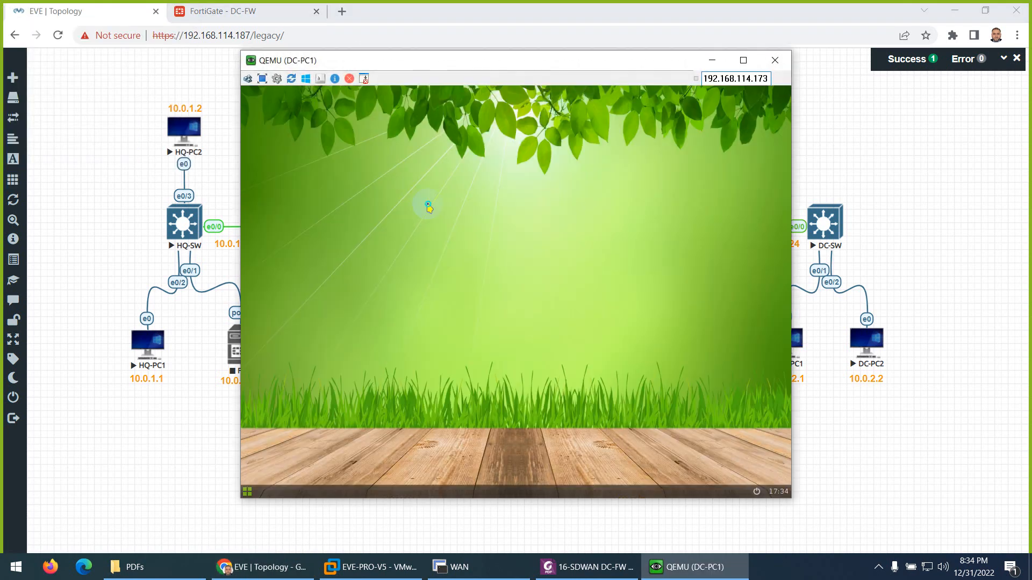
pyautogui.rightClick(429, 204)
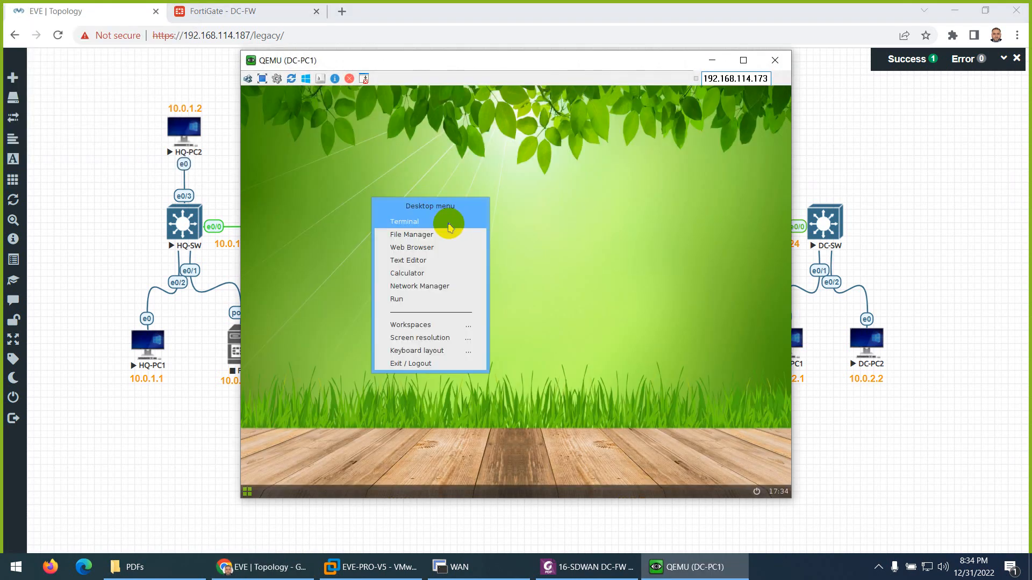
pyautogui.click(450, 225)
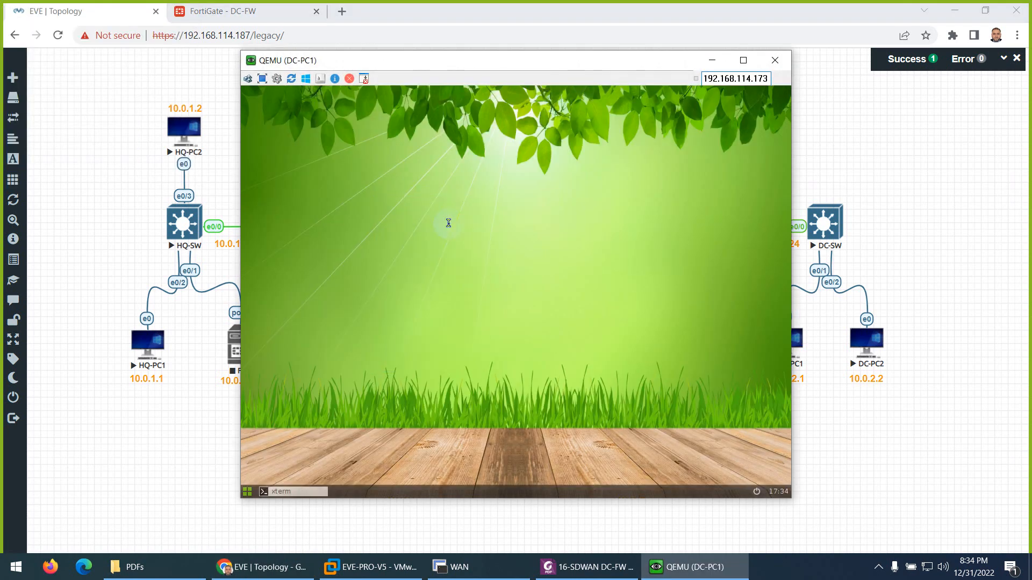
# - Ping 8.8.8.8 from DC-PC1 to test internet connectivity, stopping it after a few replies
pyautogui.write('ping 8.8.')
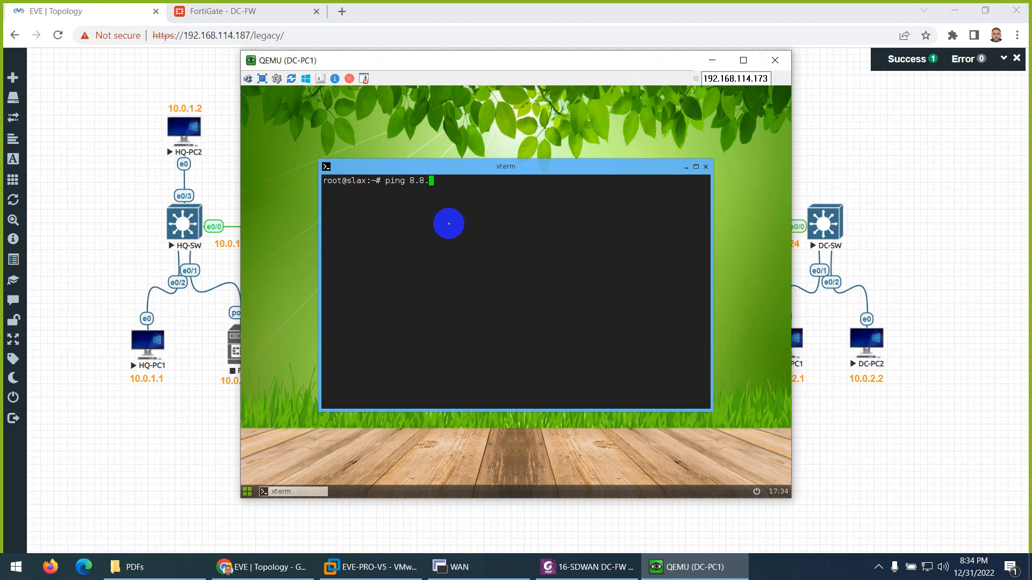
pyautogui.write('8.8')
pyautogui.press('Return')
pyautogui.hotkey('ctrl', 'c')
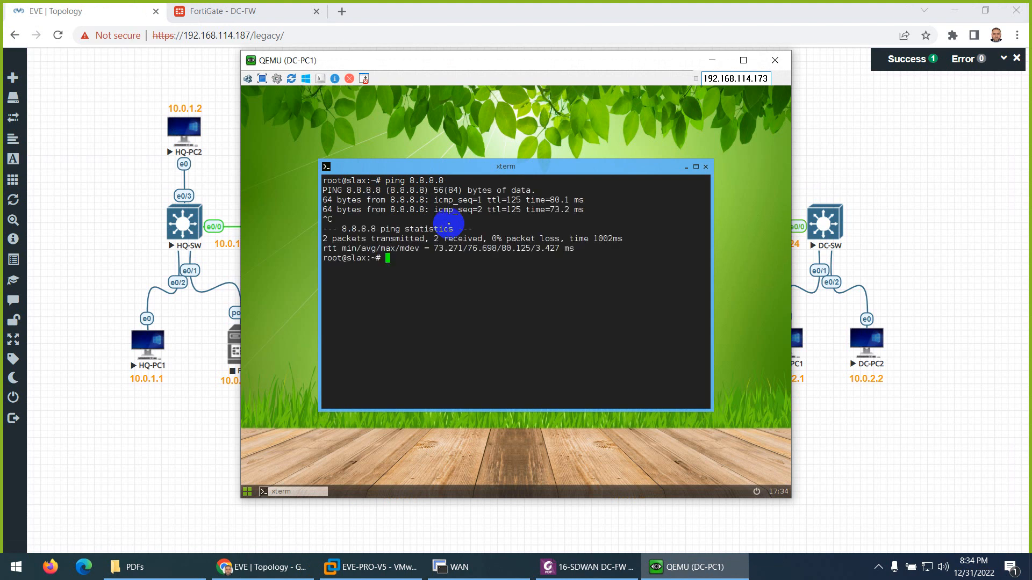
# - Trace the route to 8.8.8.8 from DC-PC1 and compare its second hop with the topology's WAN links
pyautogui.write('traceroute 8.8.8.8')
pyautogui.press('Return')
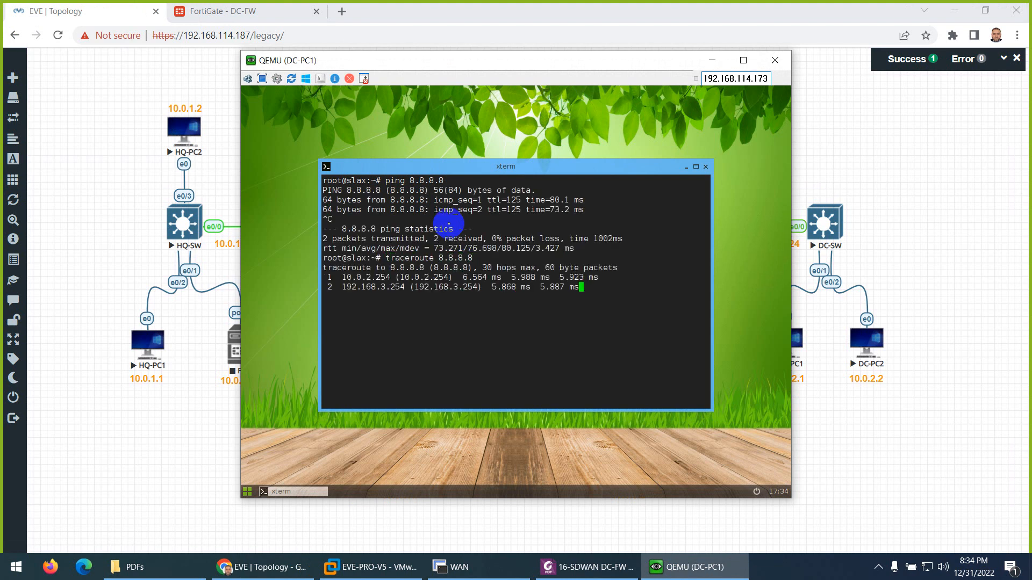
pyautogui.hotkey('ctrl', 'c')
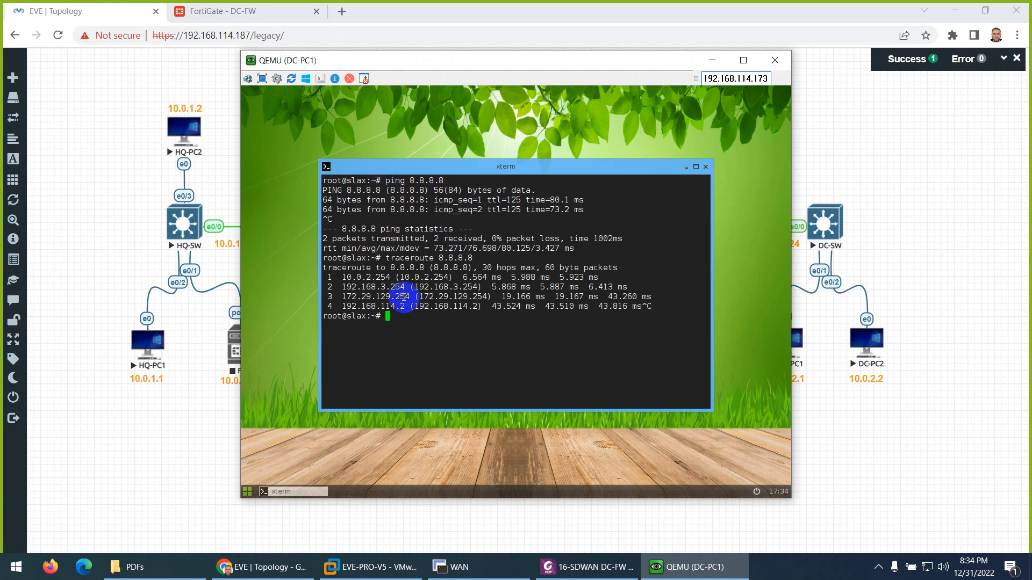
pyautogui.moveTo(410, 290); pyautogui.dragTo(375, 286)
pyautogui.click(680, 561)
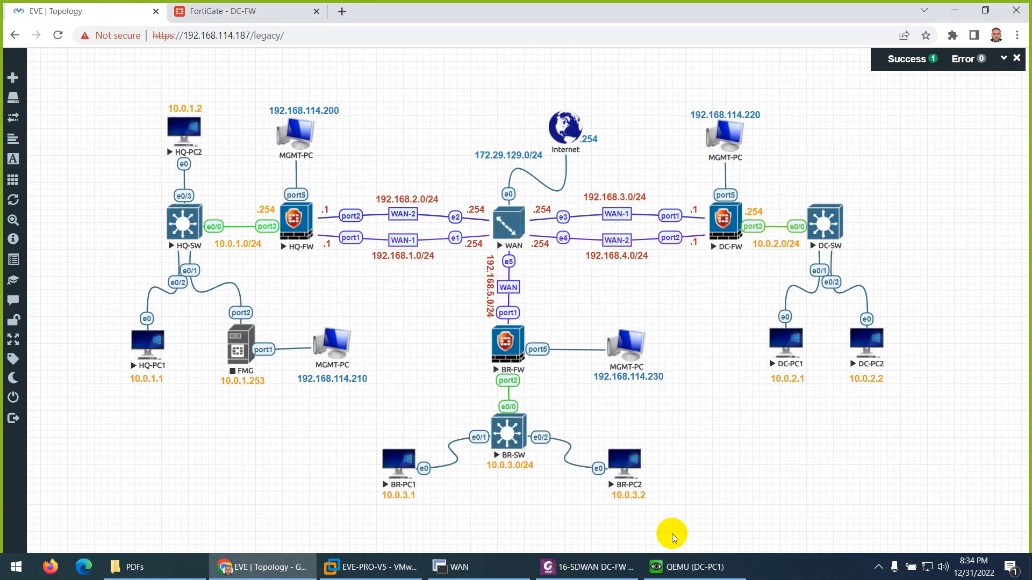
# - Trace the route from DC-PC1 to 1.1.1.1 and stop it after the first few hops
pyautogui.click(671, 564)
pyautogui.press('Up')
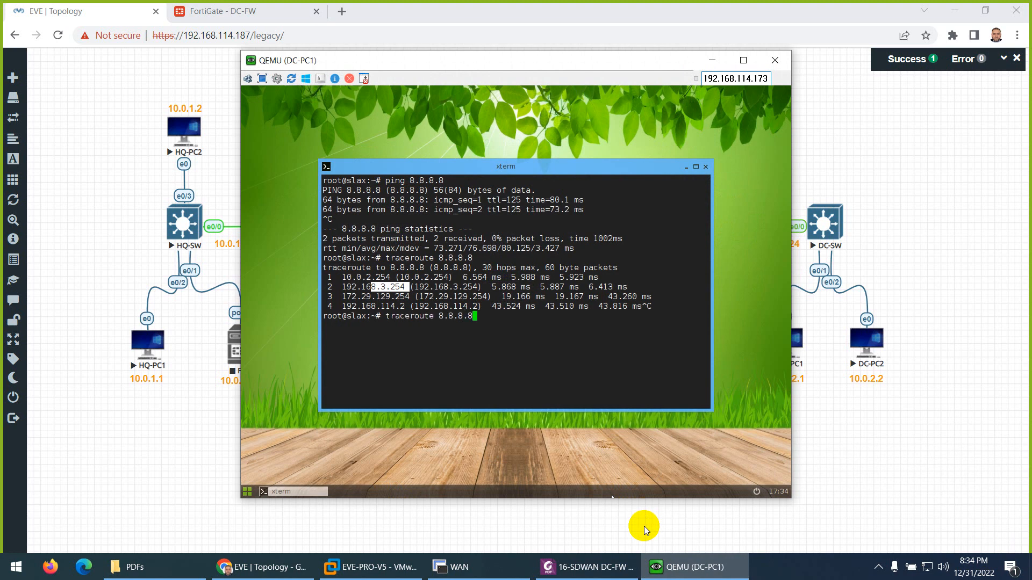
pyautogui.press('BackSpace')
pyautogui.press('BackSpace')
pyautogui.press('BackSpace')
pyautogui.write('1.1.1.1')
pyautogui.press('Return')
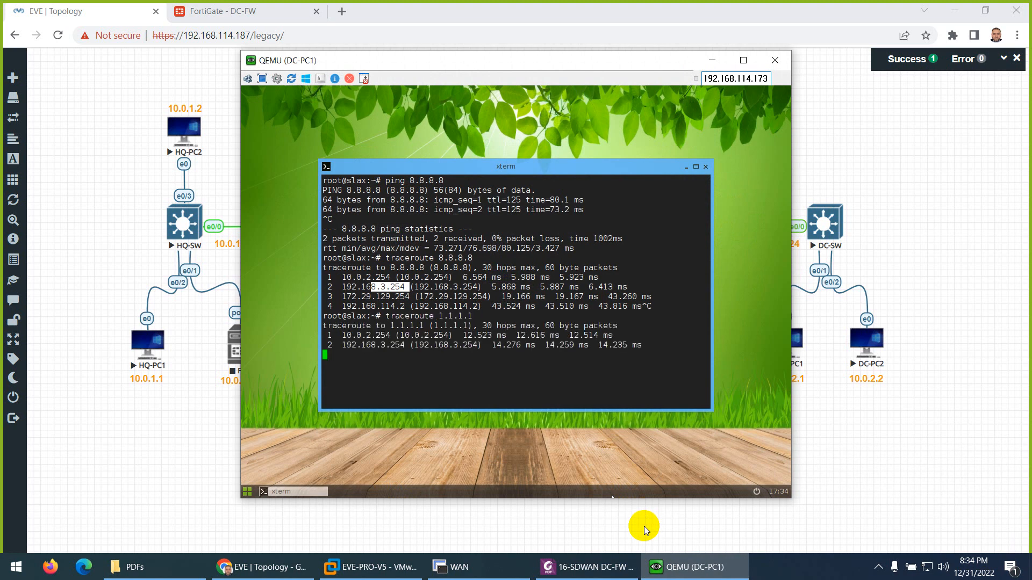
pyautogui.hotkey('ctrl', 'c')
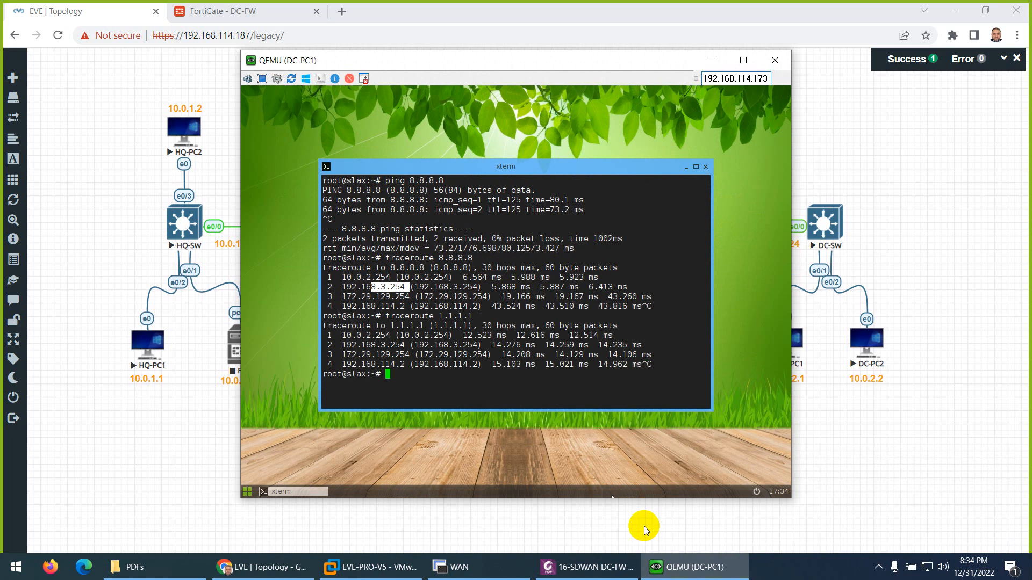
# - Trace the route from DC-PC1 to yahoo.com and stop it after the first few hops
pyautogui.press('Up')
pyautogui.press('BackSpace')
pyautogui.press('BackSpace')
pyautogui.write('yahoo.com')
pyautogui.press('Return')
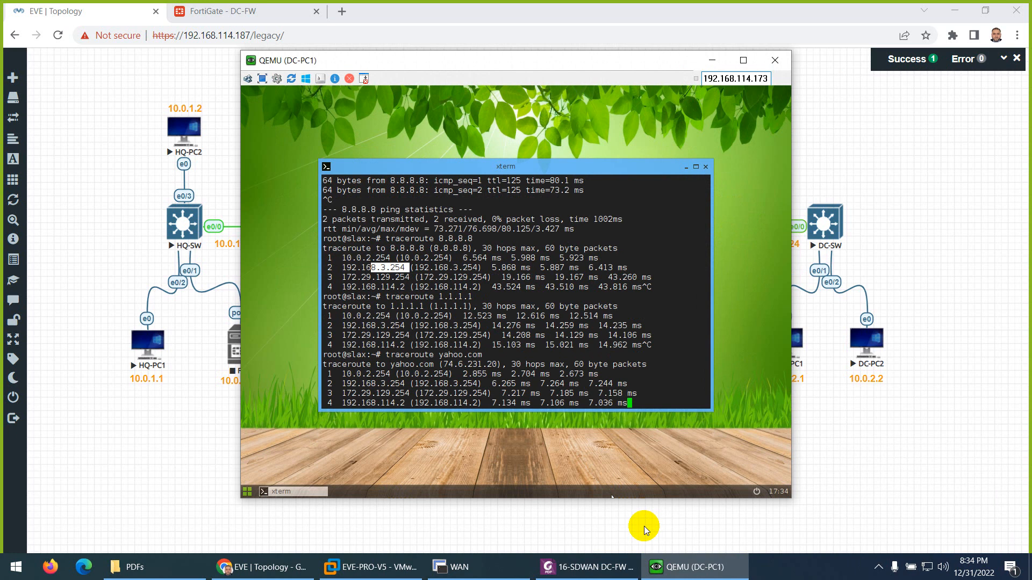
pyautogui.hotkey('ctrl', 'c')
# - Trace the route from DC-PC1 to twitter.com and check which WAN link the traces take against the topology
pyautogui.press('Up')
pyautogui.press('Up')
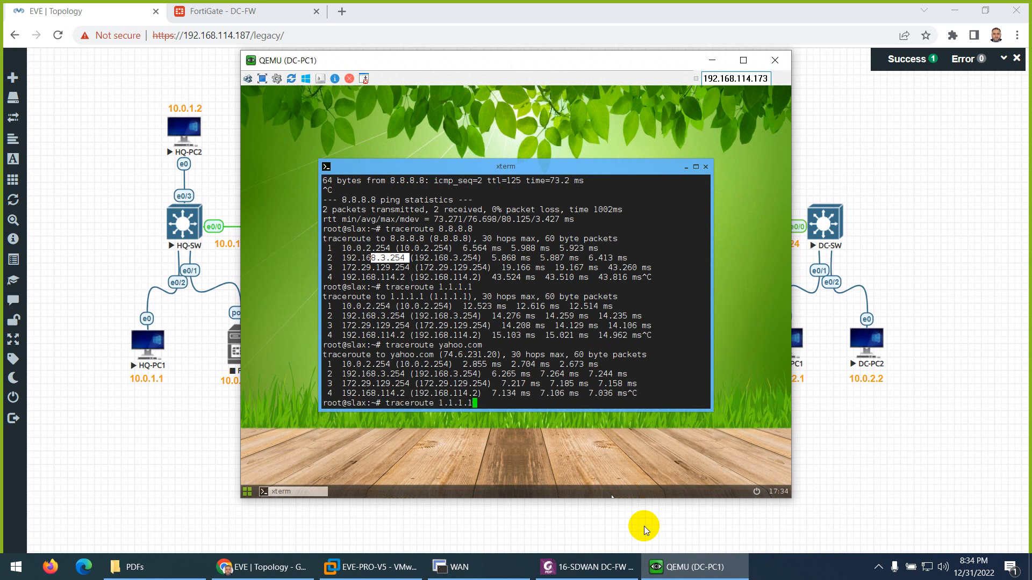
pyautogui.press('Down')
pyautogui.press('BackSpace')
pyautogui.press('BackSpace')
pyautogui.press('BackSpace')
pyautogui.press('BackSpace')
pyautogui.press('BackSpace')
pyautogui.press('BackSpace')
pyautogui.press('BackSpace')
pyautogui.write('twitter.com')
pyautogui.press('Return')
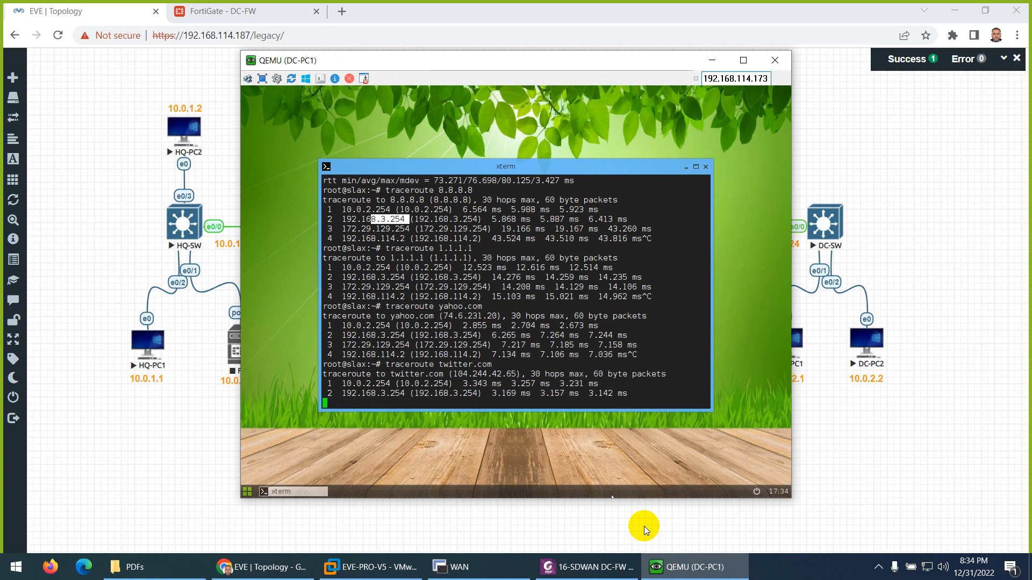
pyautogui.hotkey('ctrl', 'c')
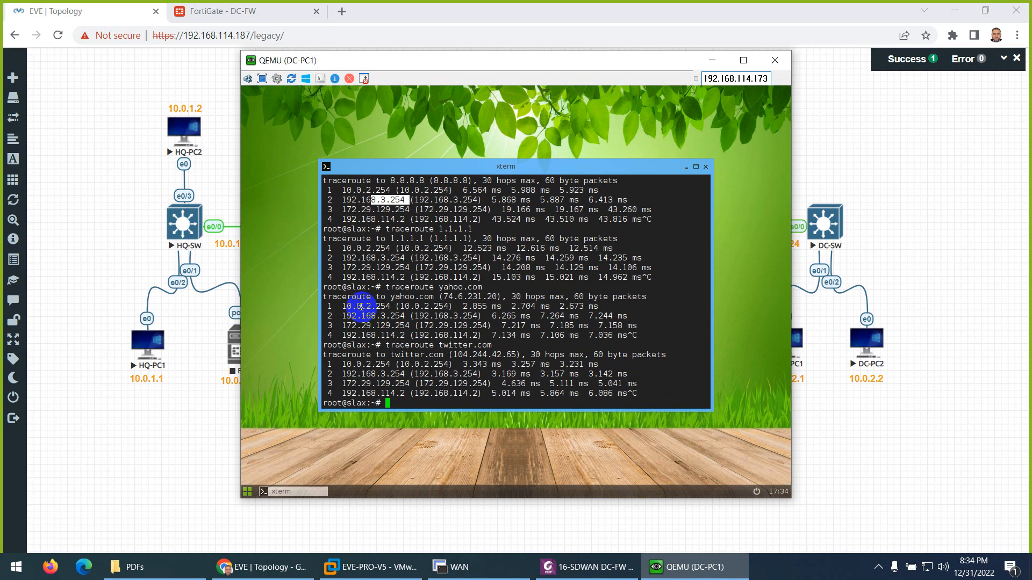
pyautogui.moveTo(356, 316); pyautogui.dragTo(405, 317)
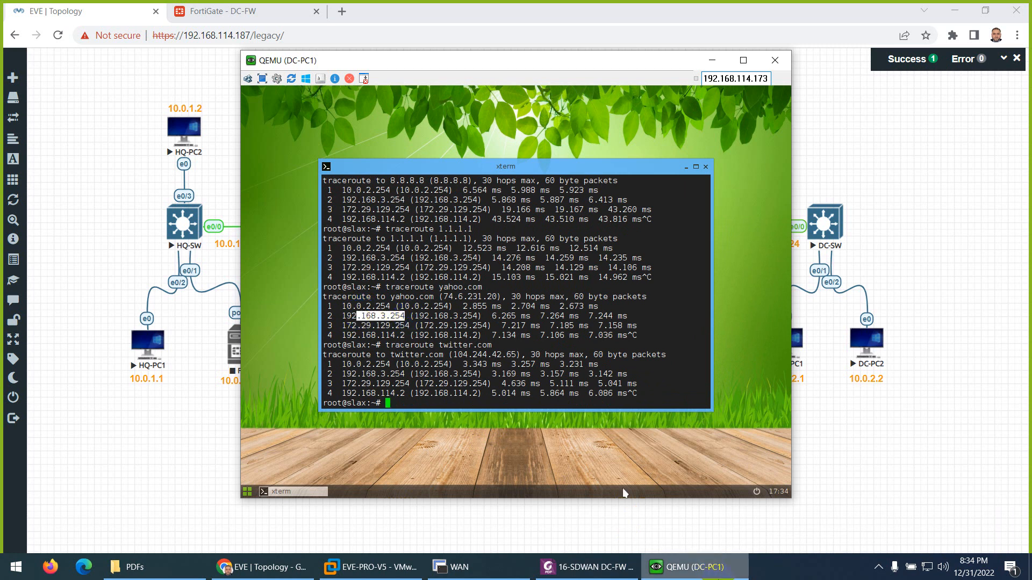
pyautogui.click(718, 574)
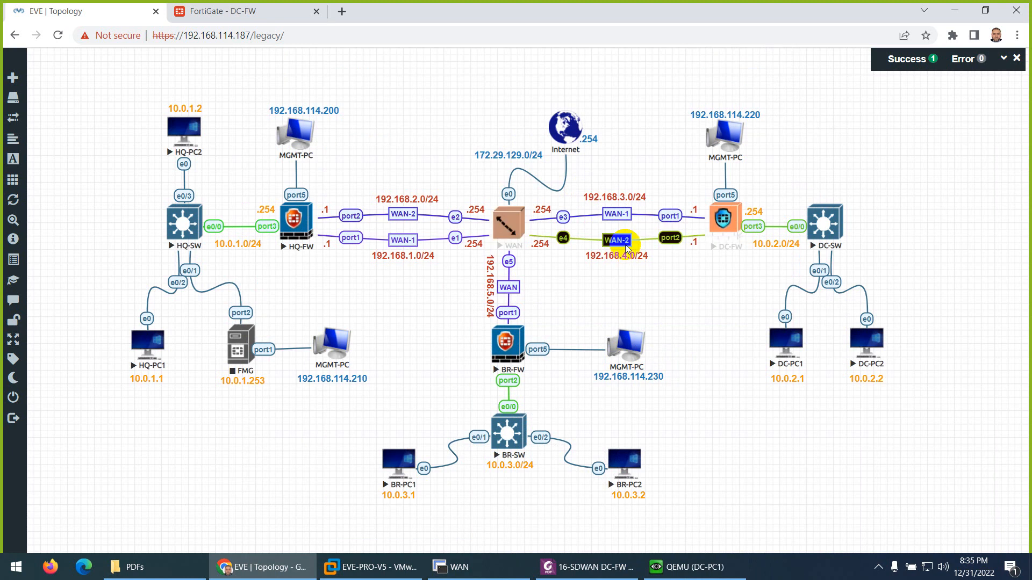
# - Return to the DC-FW FortiGate page and open the implicit sd-wan rule for editing
pyautogui.click(263, 19)
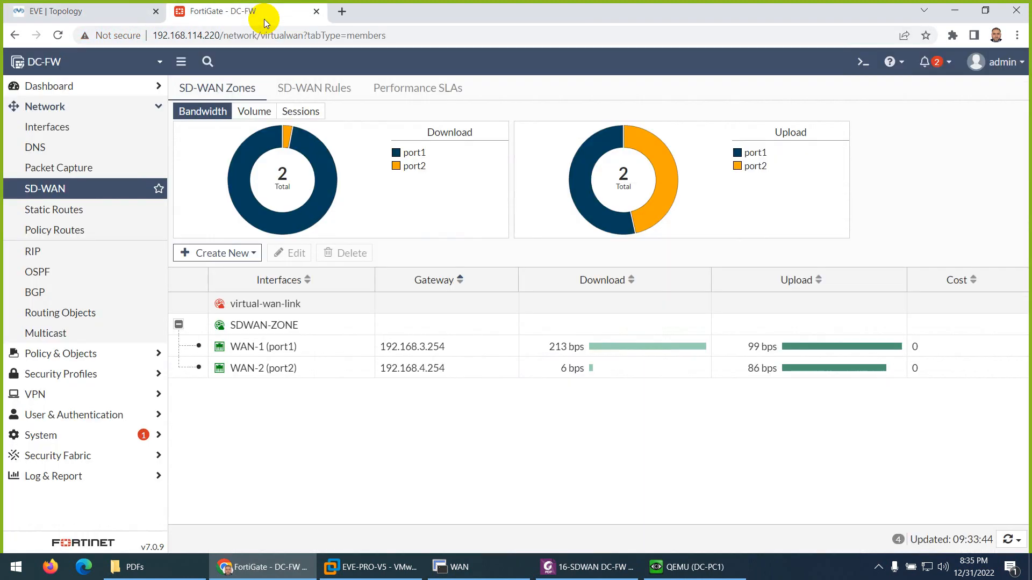
pyautogui.click(115, 188)
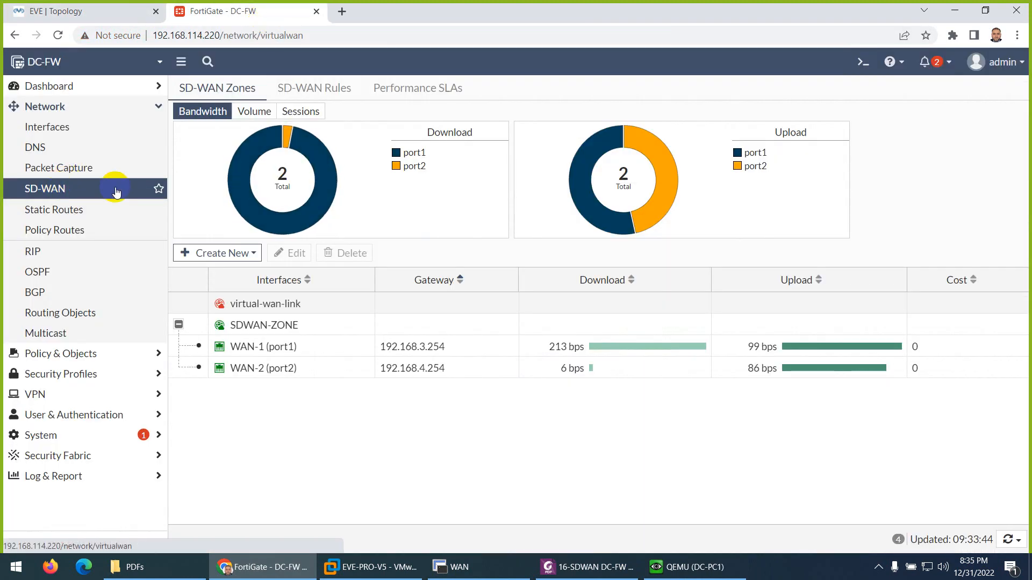
pyautogui.click(323, 99)
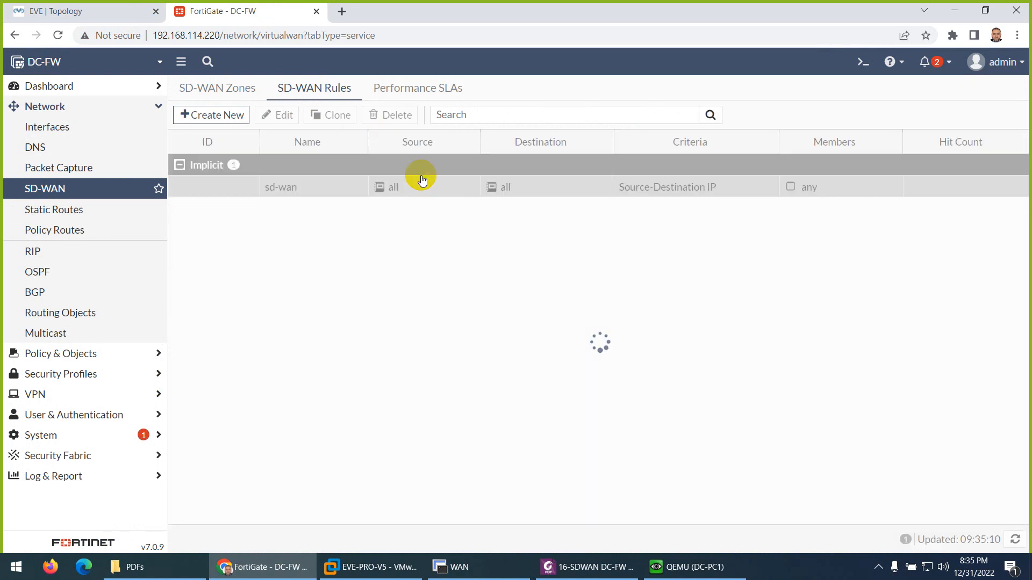
pyautogui.doubleClick(683, 195)
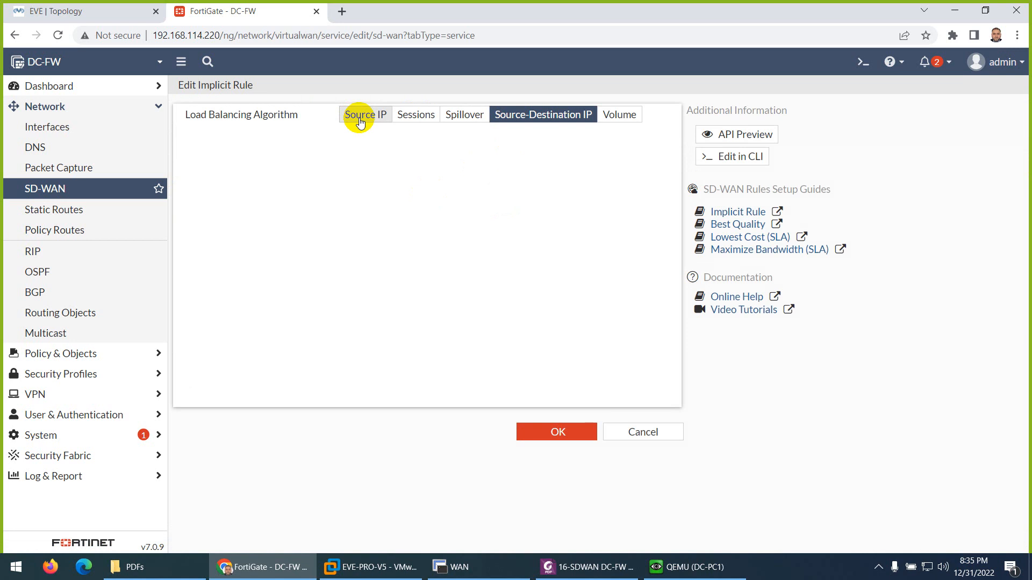
# - Review the Source IP, Sessions, Spillover, Source-Destination IP and Volume algorithms of the implicit rule and leave it without saving
pyautogui.click(361, 121)
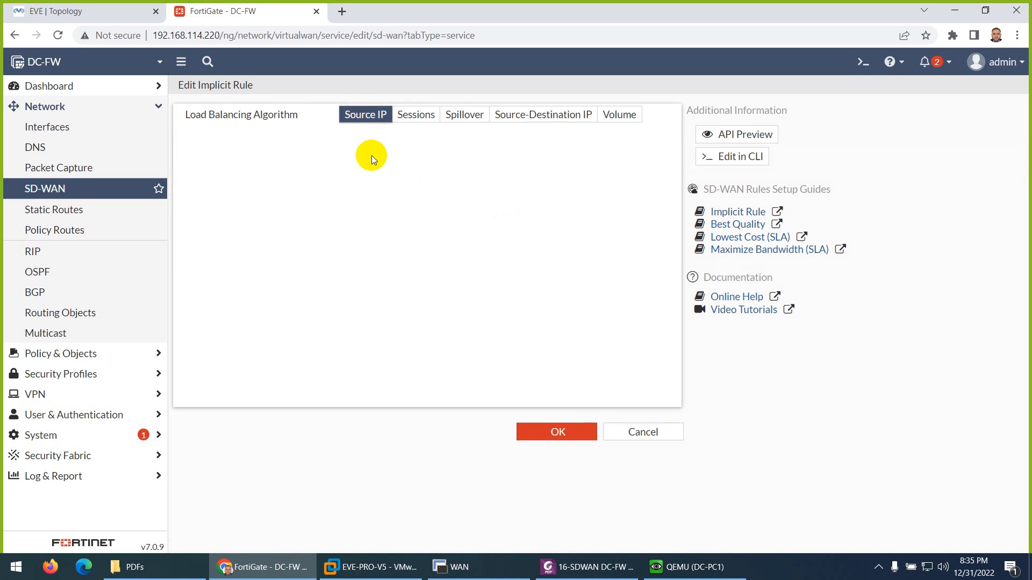
pyautogui.click(410, 116)
pyautogui.click(462, 119)
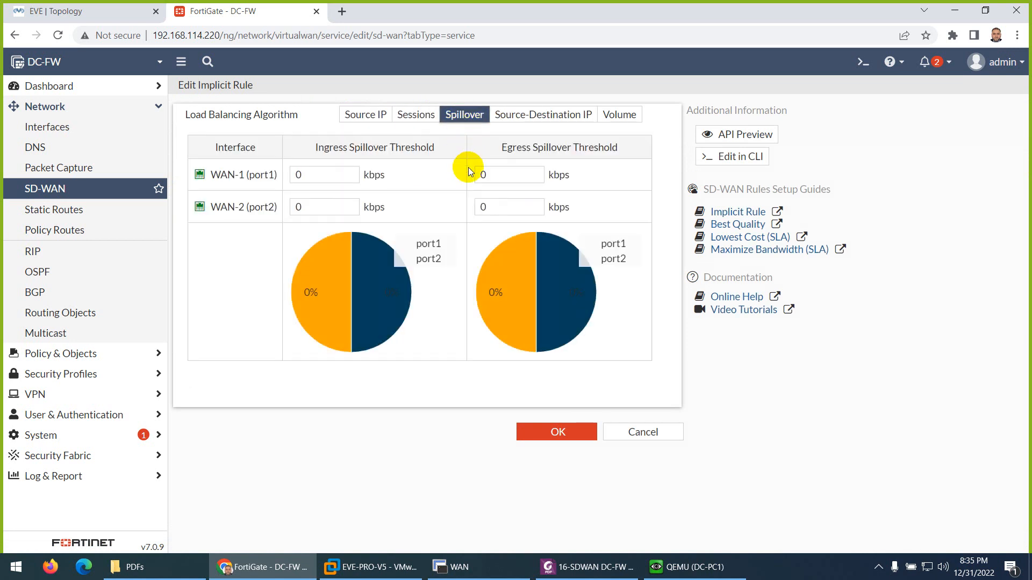
pyautogui.click(535, 115)
pyautogui.click(617, 115)
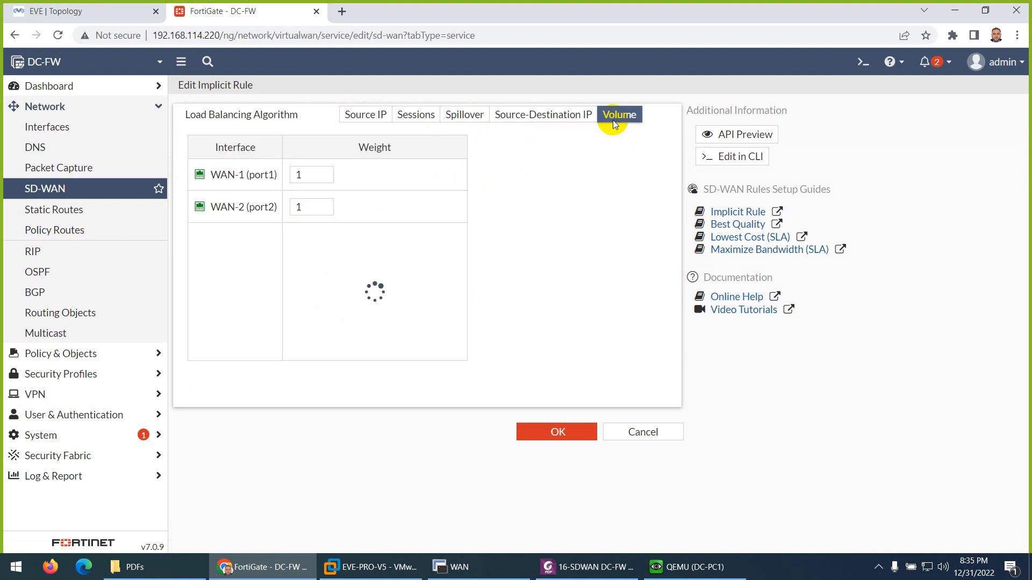
pyautogui.click(645, 431)
# - Open the SD-WAN zones, expand SDWAN-ZONE and compare the WAN-1 and WAN-2 usage by bandwidth, volume and sessions
pyautogui.click(693, 568)
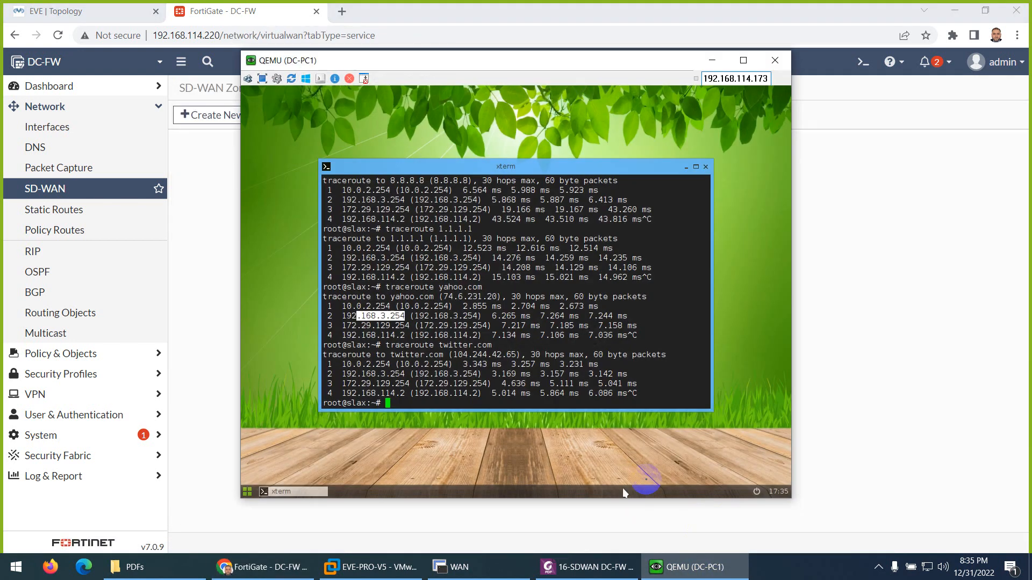
pyautogui.click(680, 575)
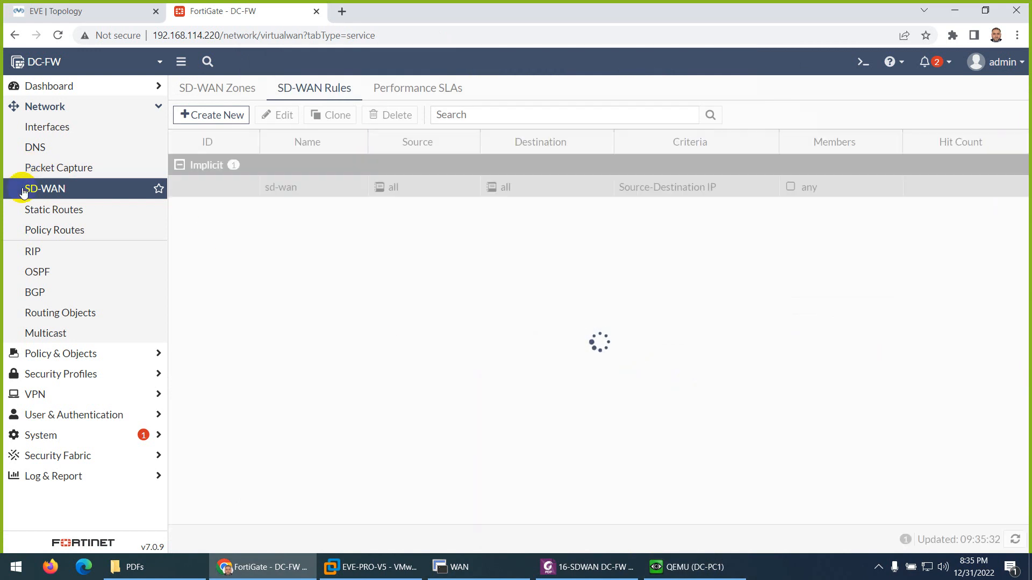
pyautogui.click(209, 97)
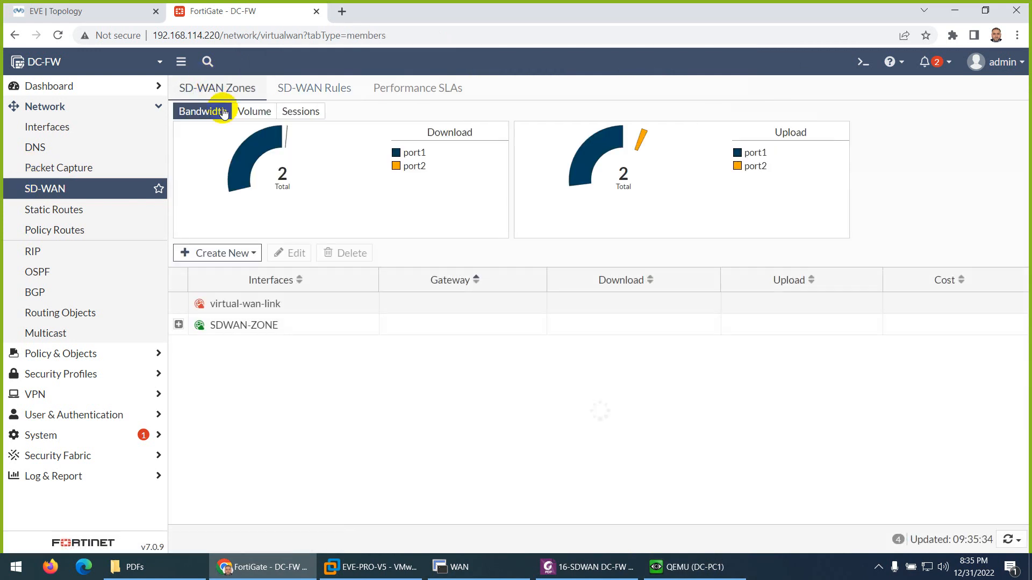
pyautogui.click(179, 325)
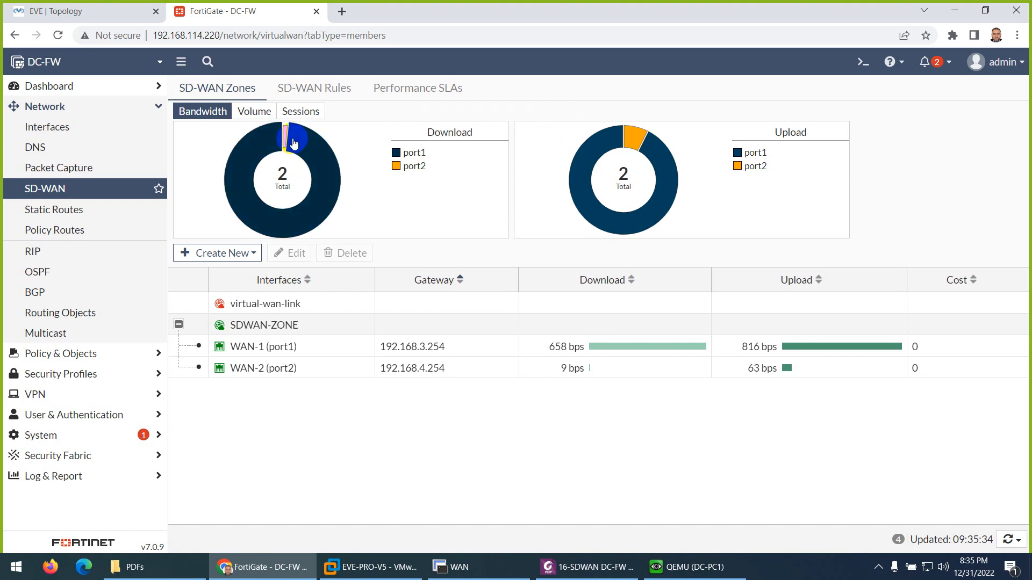
pyautogui.moveTo(285, 139)
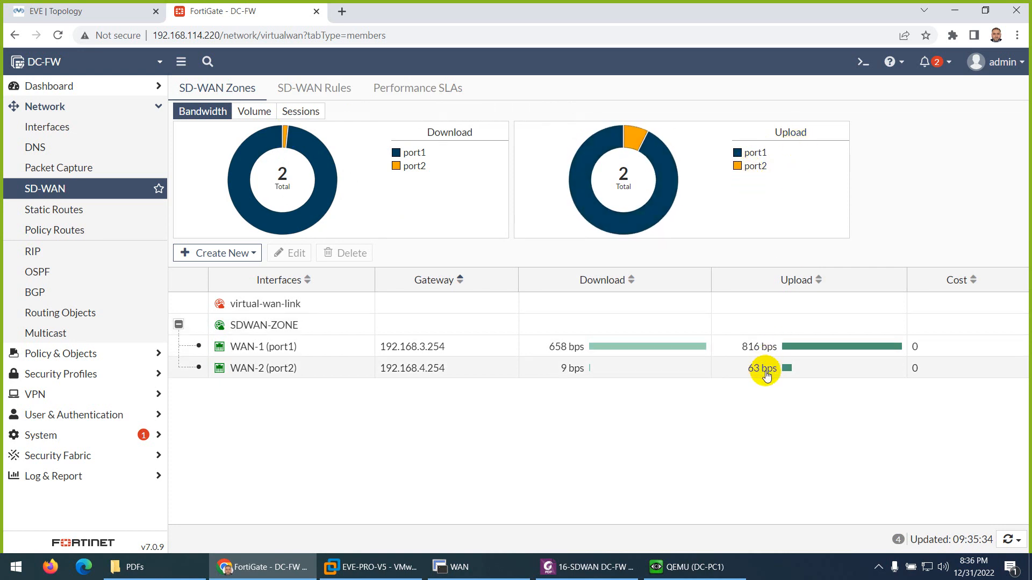
pyautogui.moveTo(634, 141)
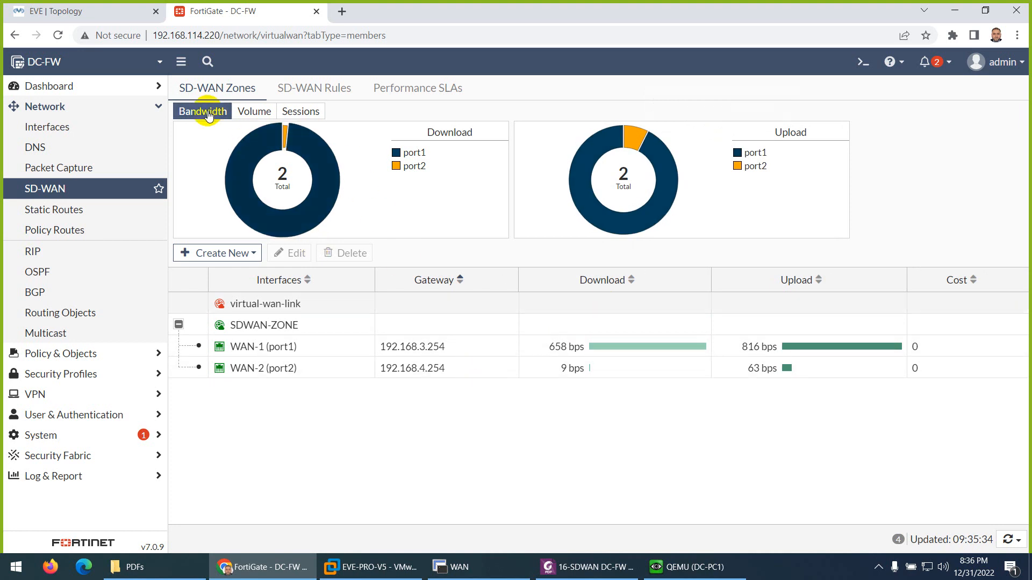
pyautogui.click(238, 112)
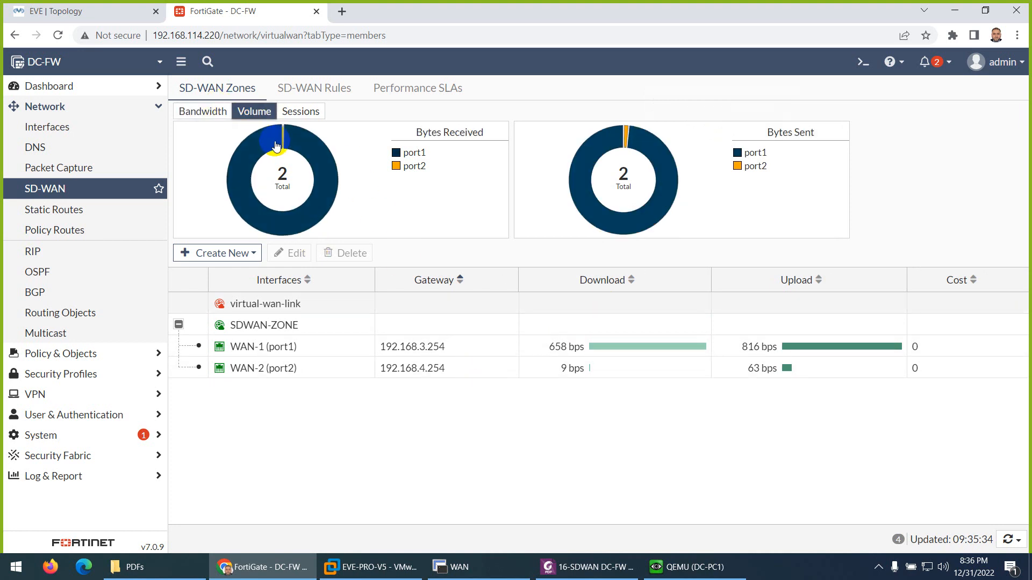
pyautogui.click(296, 114)
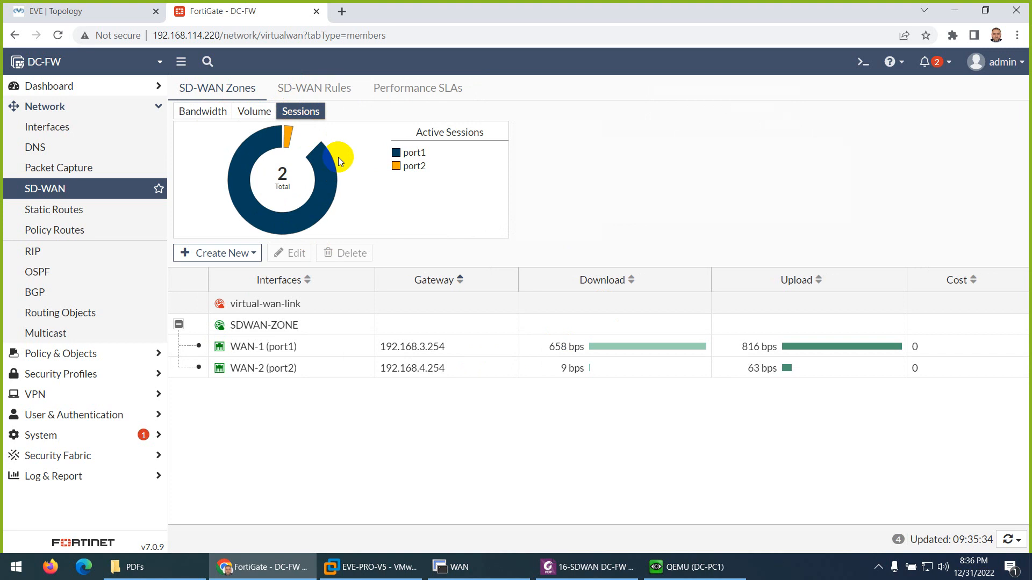
pyautogui.click(203, 111)
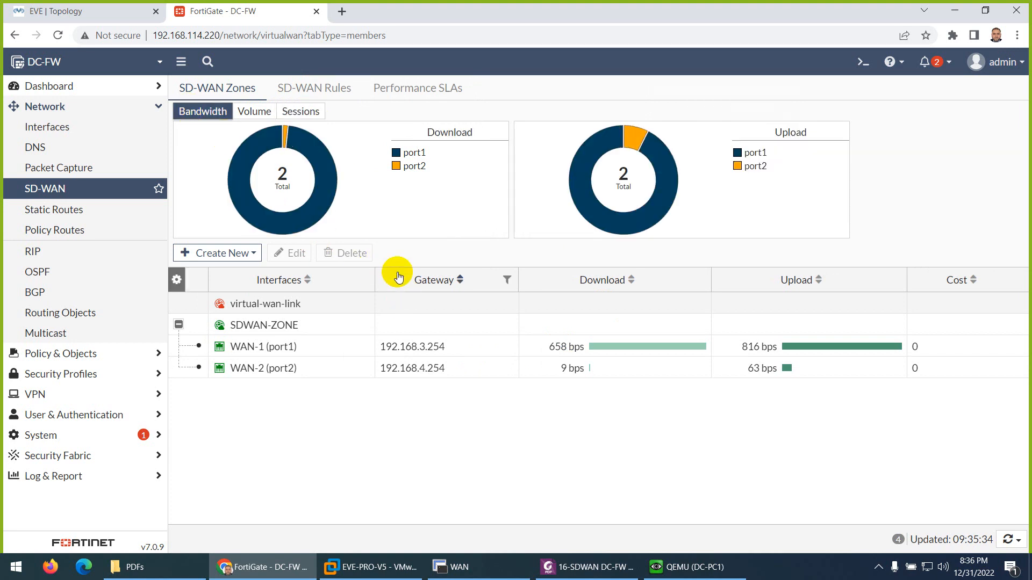
# - Switch to the SDWAN DC-FW lab PDF and read its ping tests and the diagnose sniffer packet command section
pyautogui.click(554, 565)
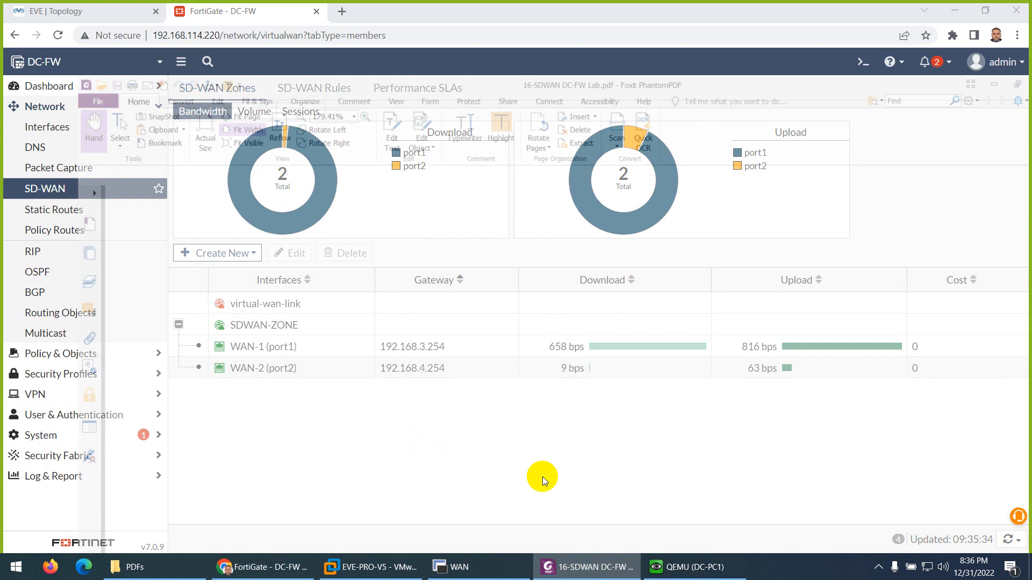
pyautogui.scroll(-10, 528, 373)
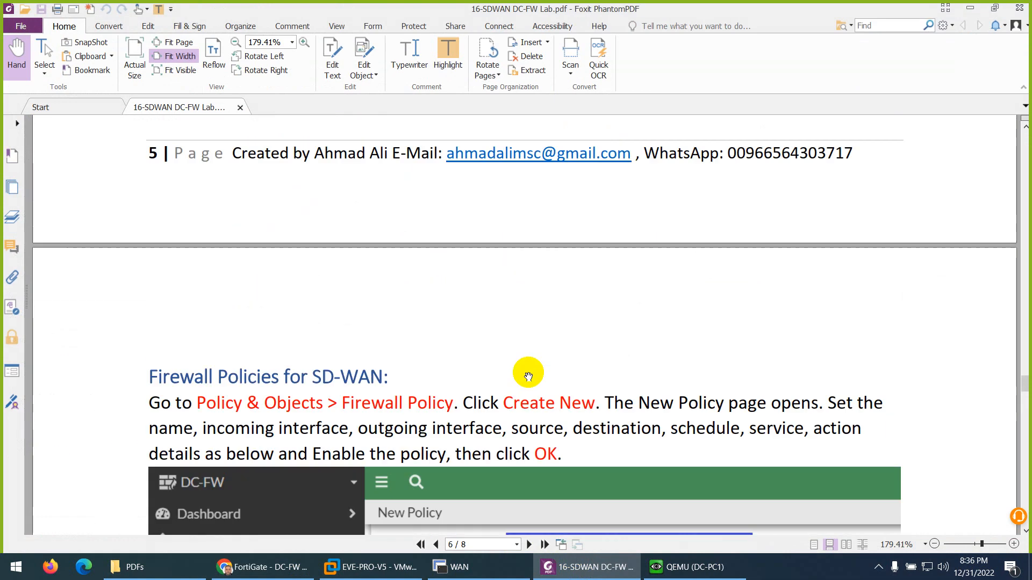
pyautogui.scroll(-15, 527, 375)
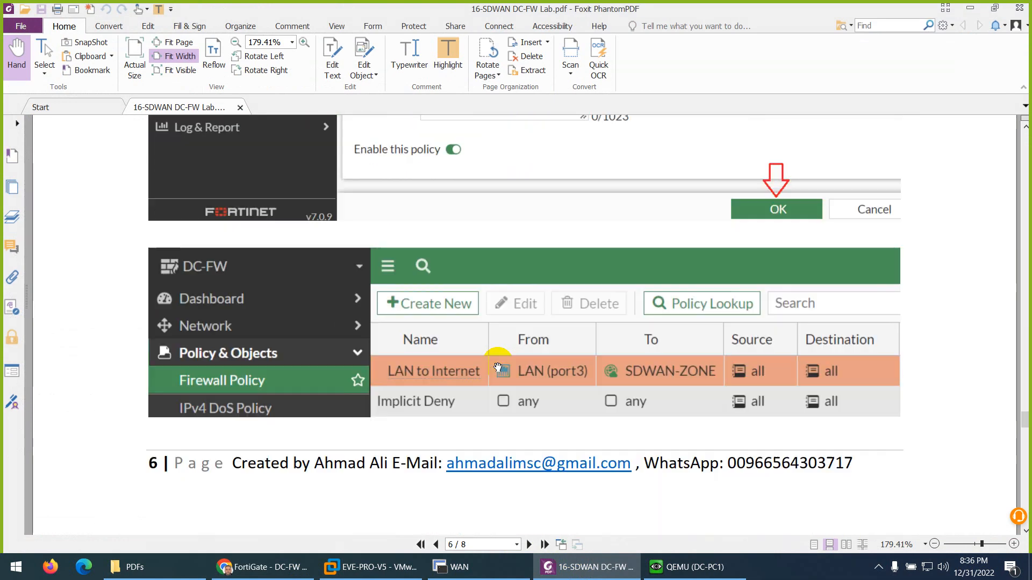
pyautogui.scroll(-10, 498, 367)
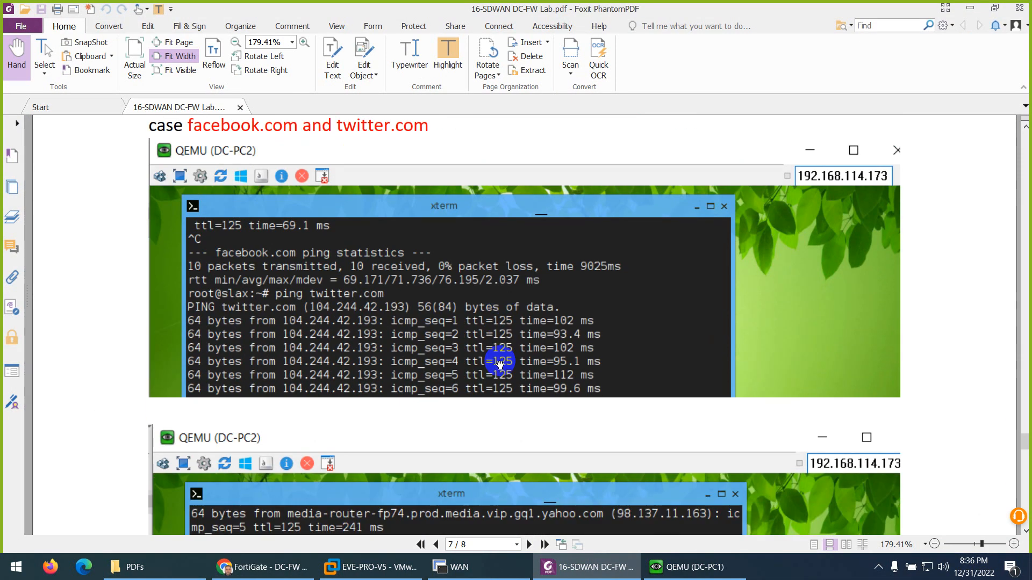
pyautogui.scroll(1, 479, 344)
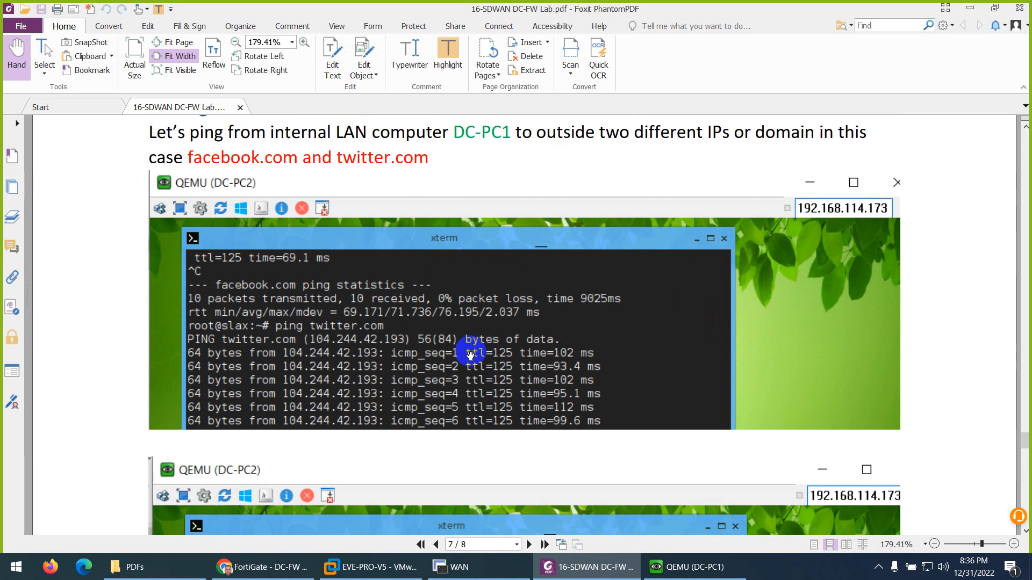
pyautogui.scroll(-8, 476, 346)
pyautogui.scroll(-8, 470, 352)
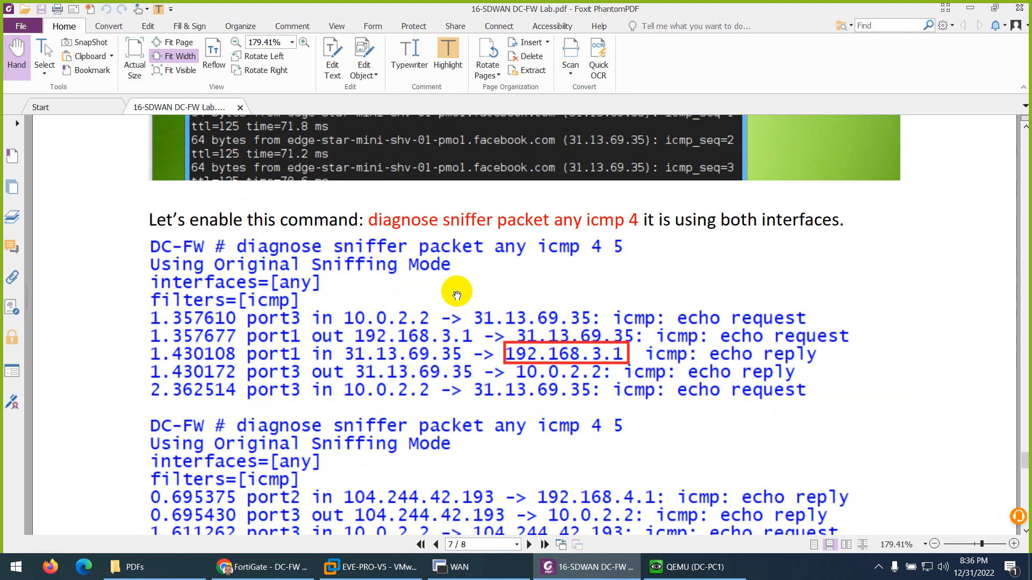
pyautogui.scroll(-2, 538, 344)
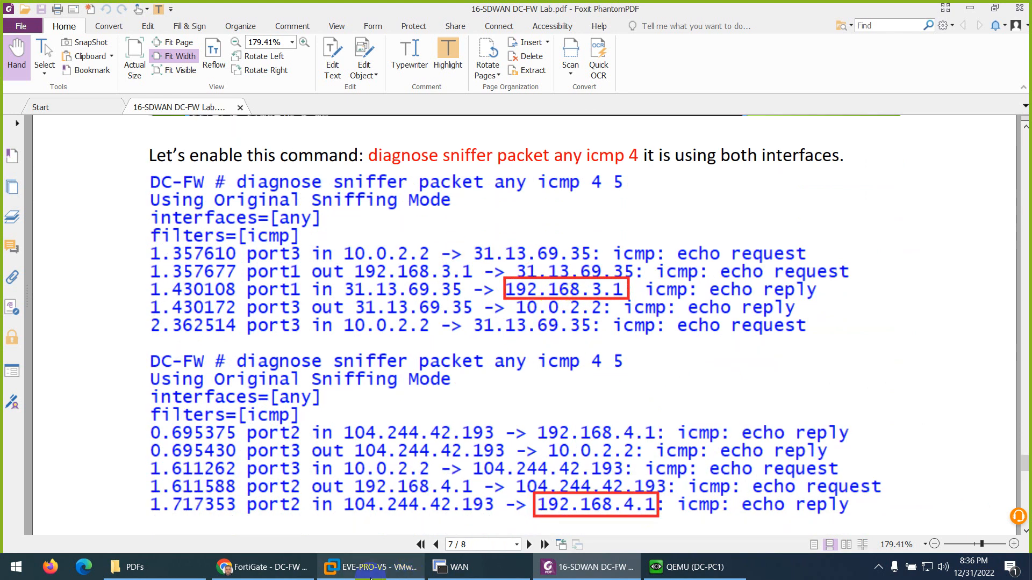
# - Switch to SecureCRT, clear the HQ-FW console and close the program, disconnecting all its sessions
pyautogui.click(259, 567)
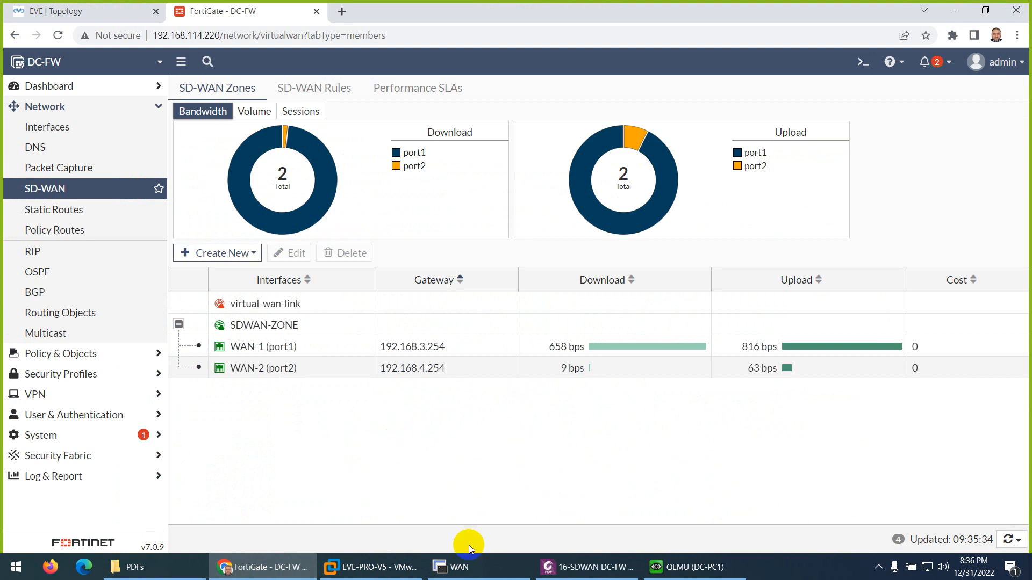
pyautogui.click(462, 567)
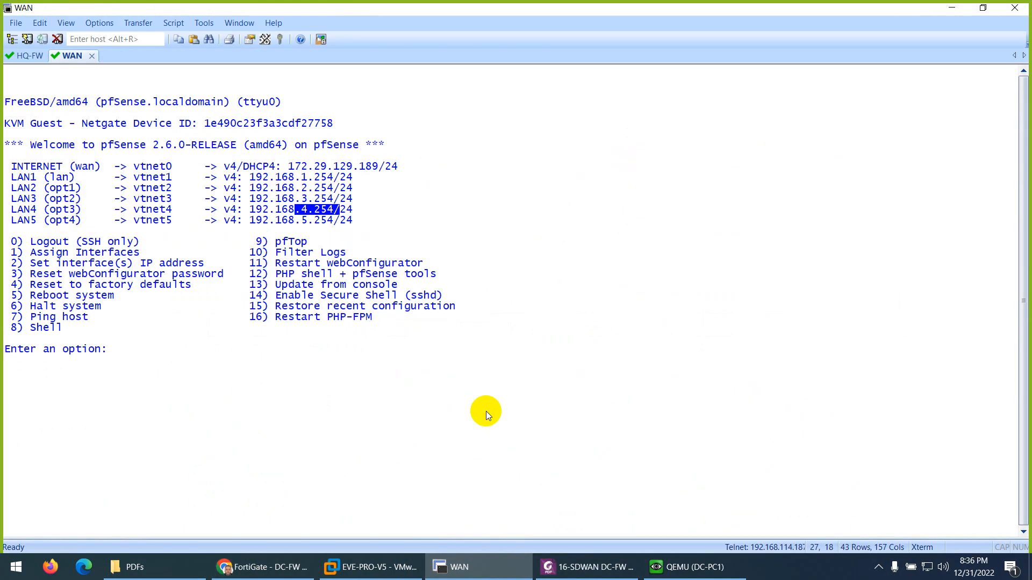
pyautogui.click(26, 56)
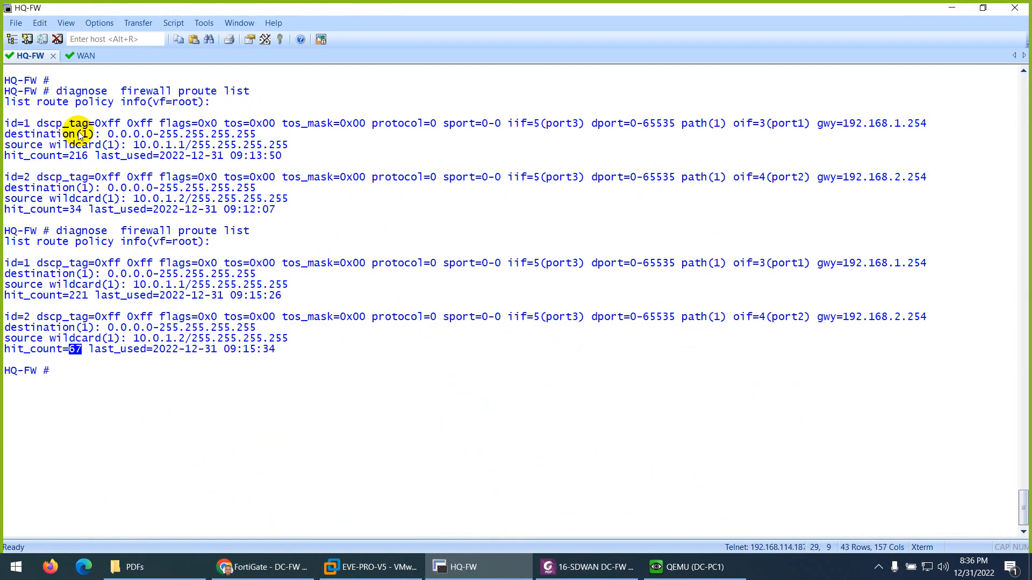
pyautogui.hotkey('ctrl', 'l')
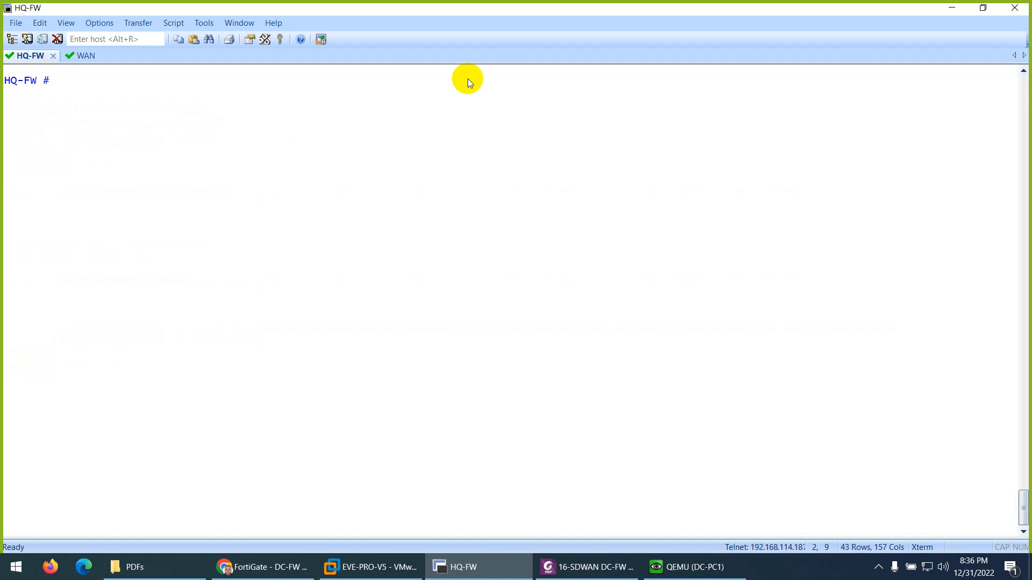
pyautogui.click(1015, 7)
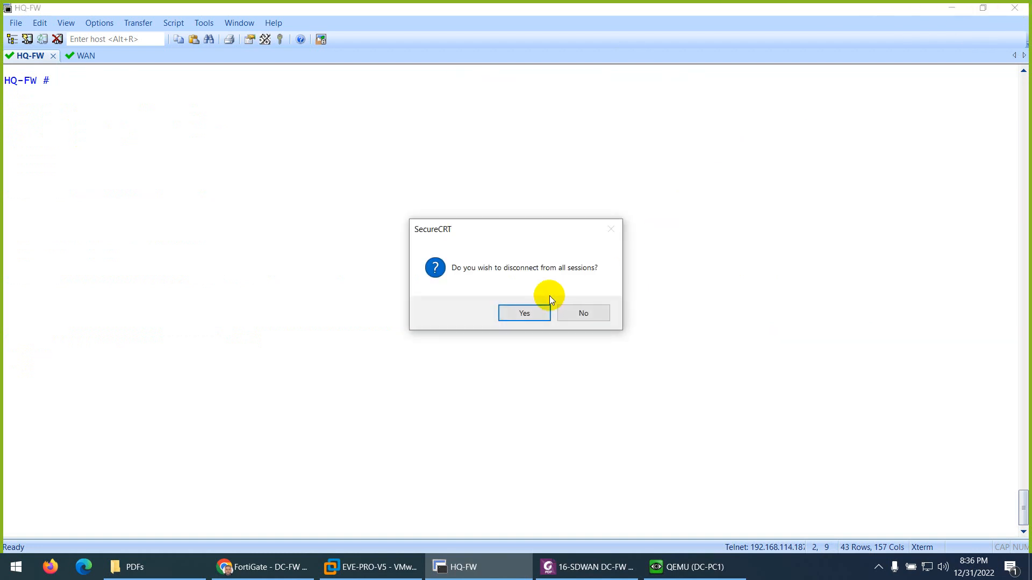
pyautogui.click(517, 313)
# - Open the DC-FW console from the EVE topology and log in as admin with the account password
pyautogui.click(60, 11)
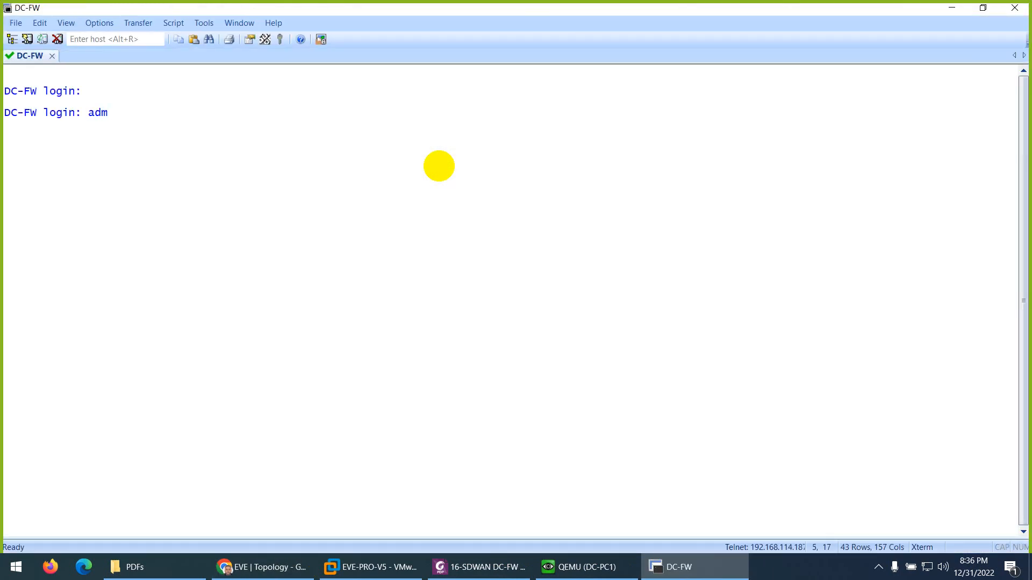
pyautogui.write('in')
pyautogui.press('Return')
pyautogui.press('Return')
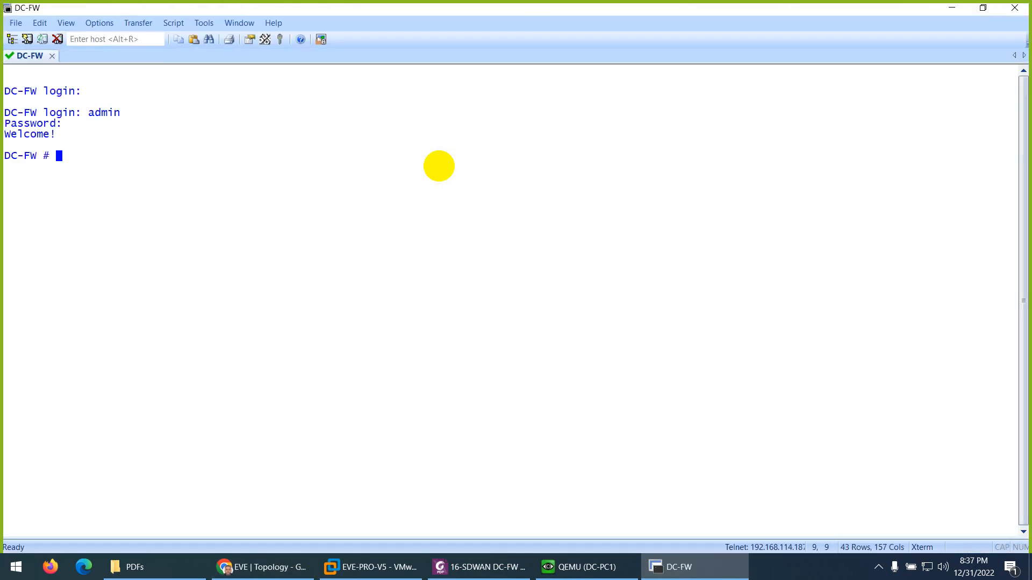
# - Run diagnose sys session clear on DC-FW three times, clearing the console screen before and after
pyautogui.hotkey('ctrl', 'l')
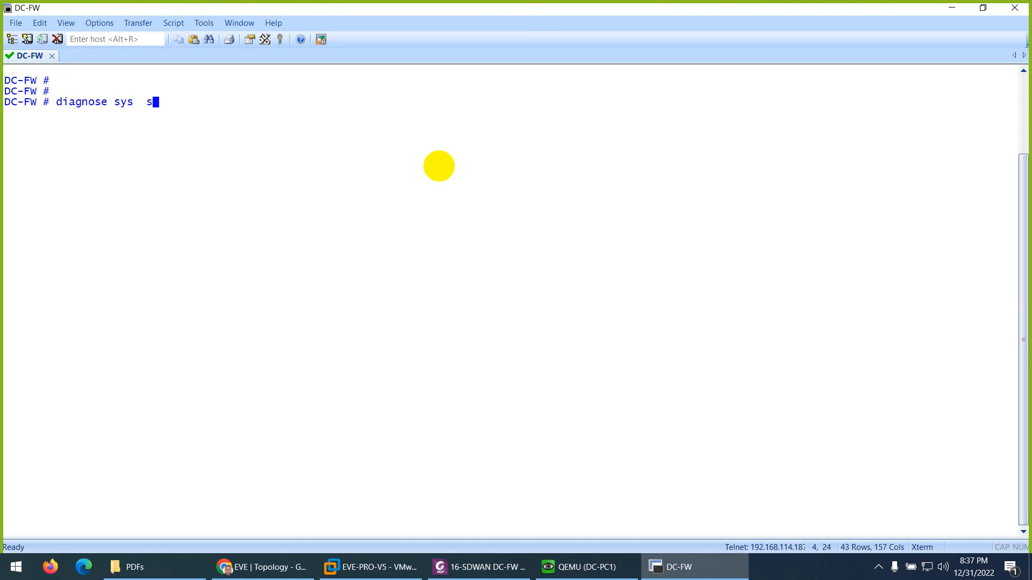
pyautogui.press('Return')
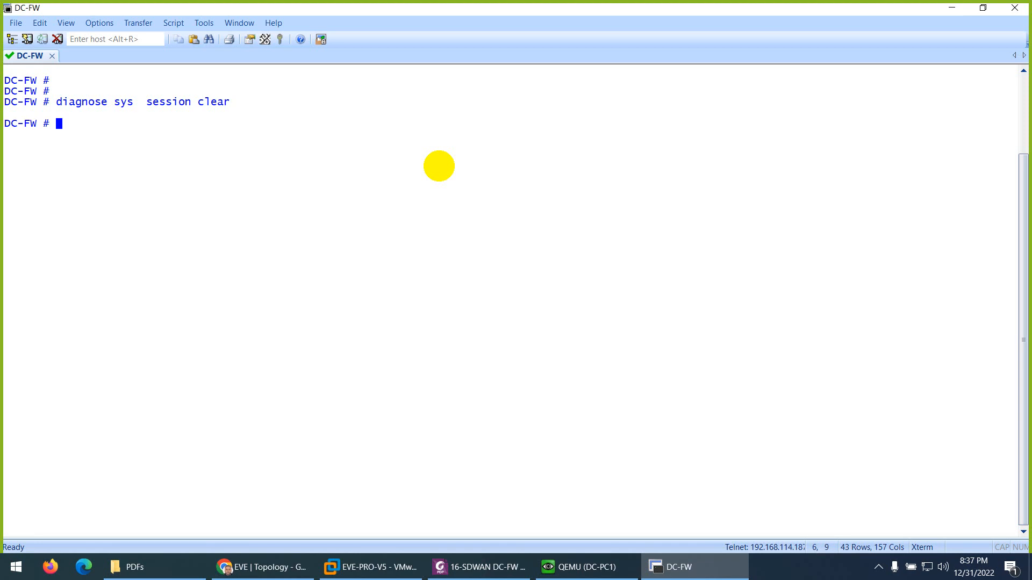
pyautogui.press('Up')
pyautogui.press('Return')
pyautogui.press('Up')
pyautogui.press('Return')
pyautogui.hotkey('ctrl', 'l')
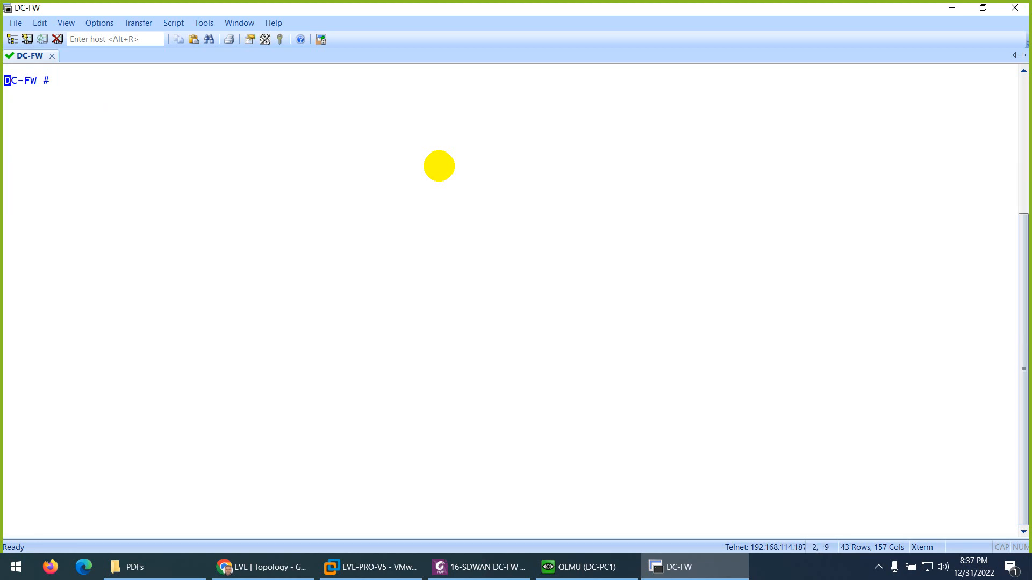
pyautogui.press('Return')
pyautogui.press('Return')
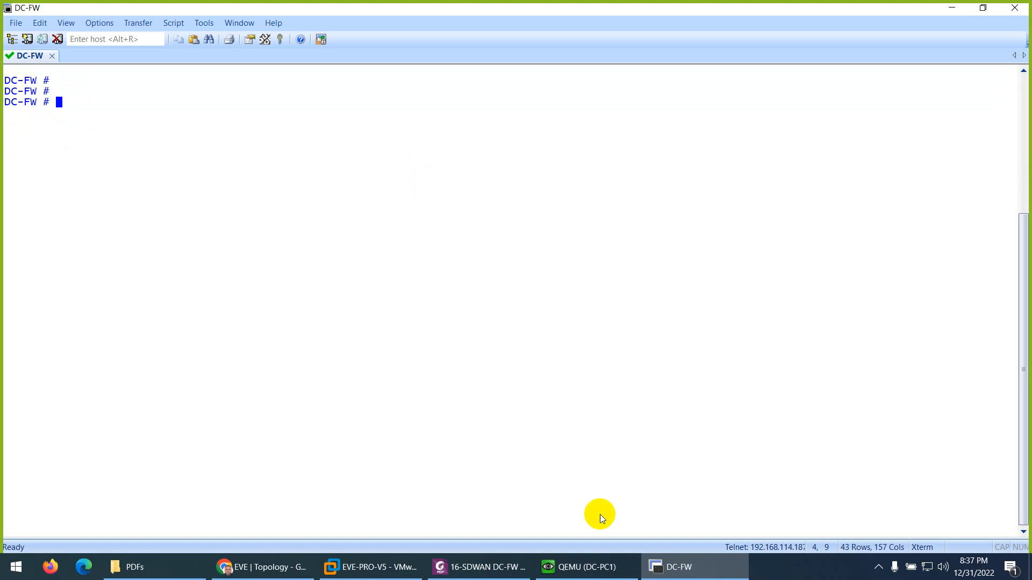
# - Switch to DC-PC1, clear its terminal and trace the route to twitter.com, stopping it after the first few hops
pyautogui.click(580, 567)
pyautogui.click(503, 356)
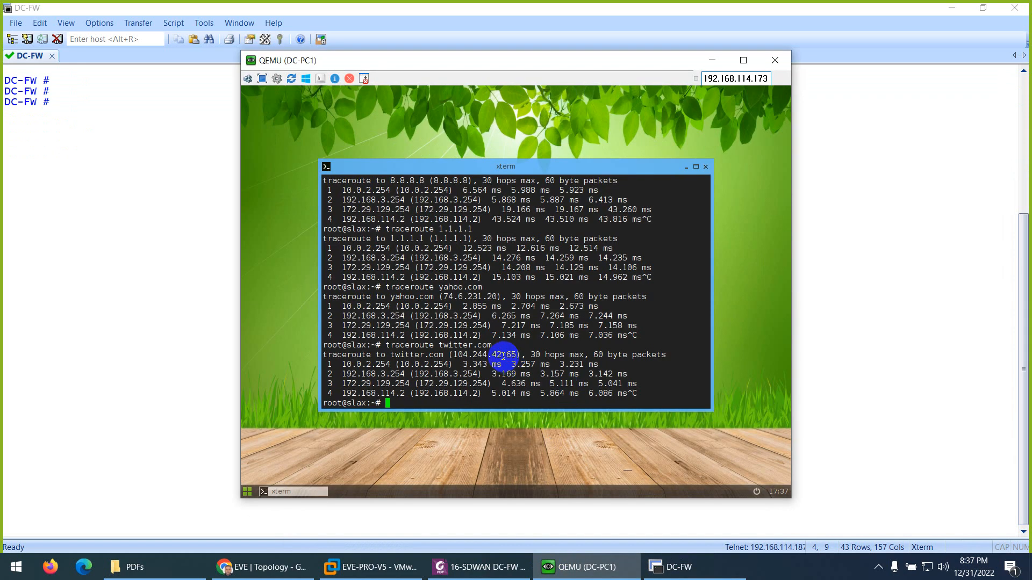
pyautogui.hotkey('ctrl', 'l')
pyautogui.press('Return')
pyautogui.press('Up')
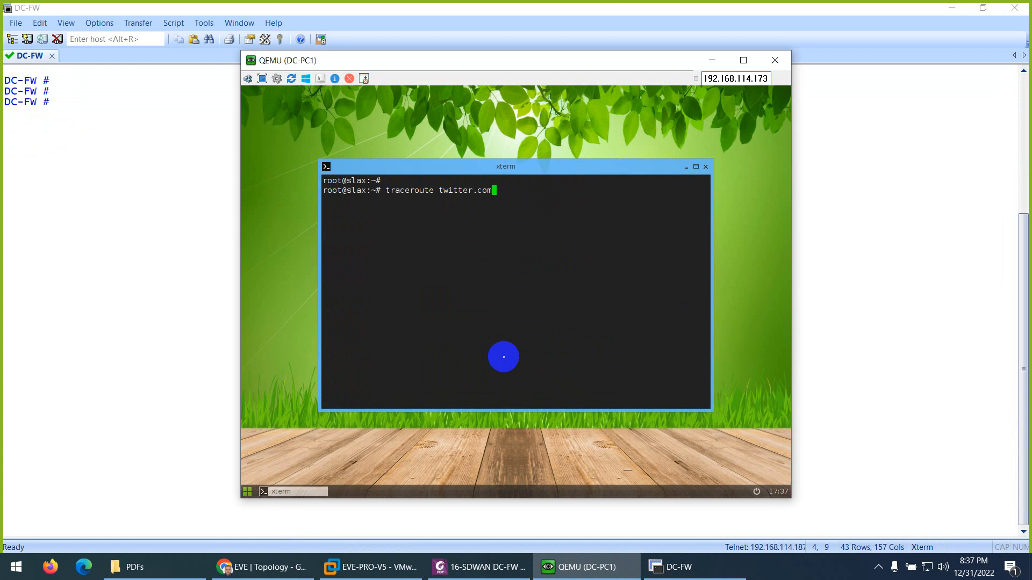
pyautogui.press('Return')
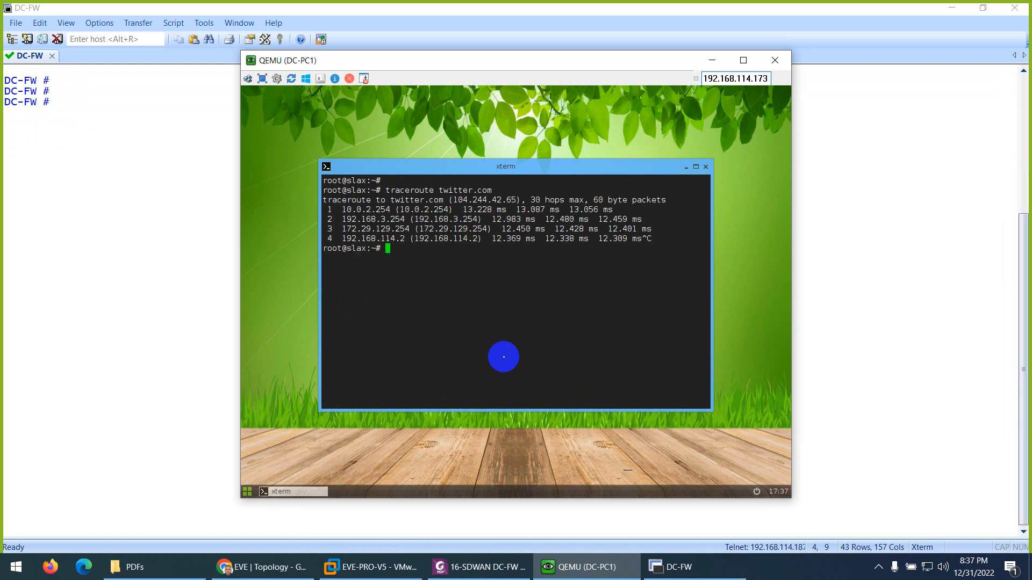
# - Trace the route from DC-PC1 to yahoo.com twice, stopping each run before it completes
pyautogui.press('Up')
pyautogui.press('Return')
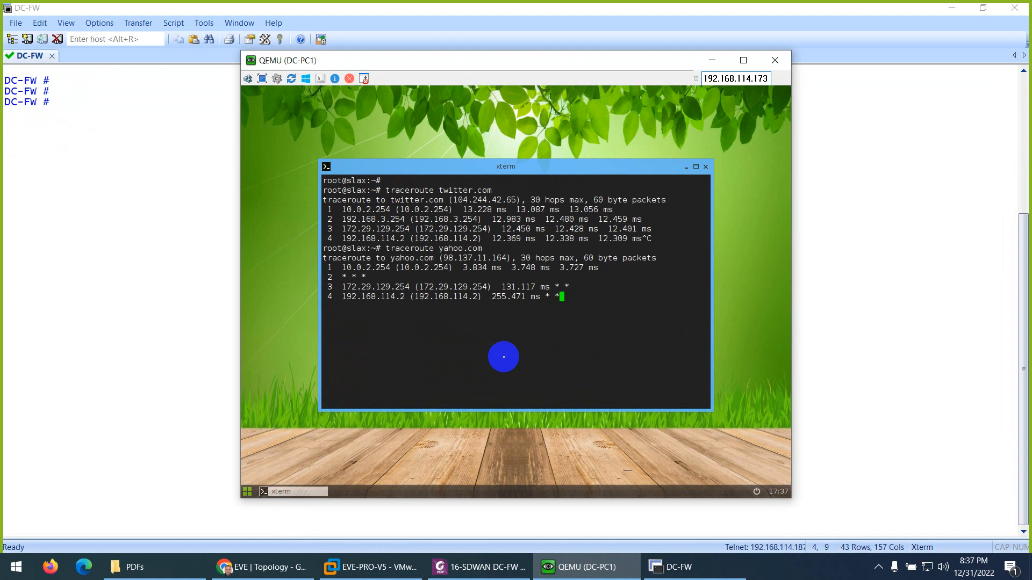
pyautogui.press('Return')
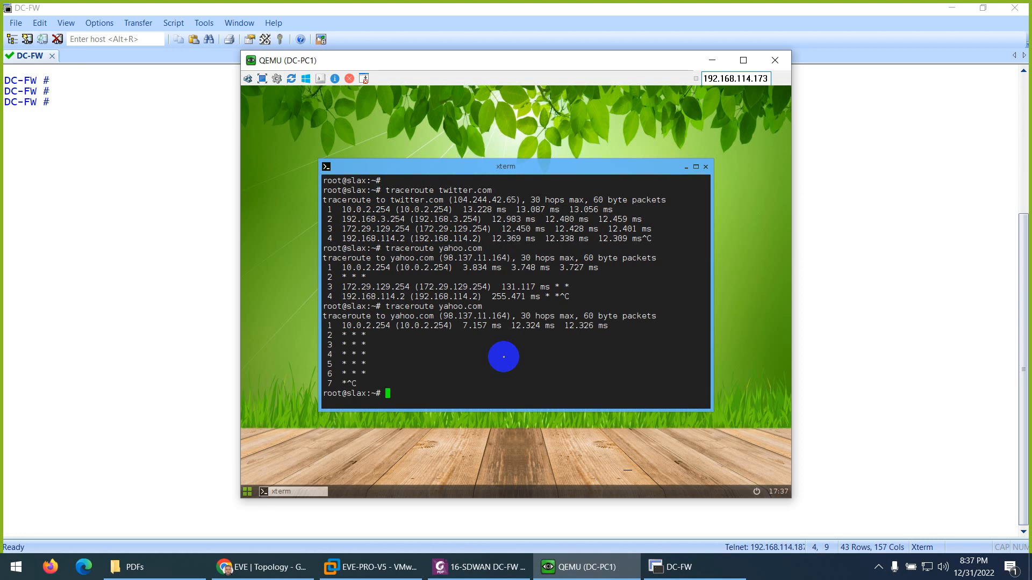
# - Trace the route from DC-PC1 to yahoo.com two more times, interrupting each run after the fourth hop
pyautogui.press('Return')
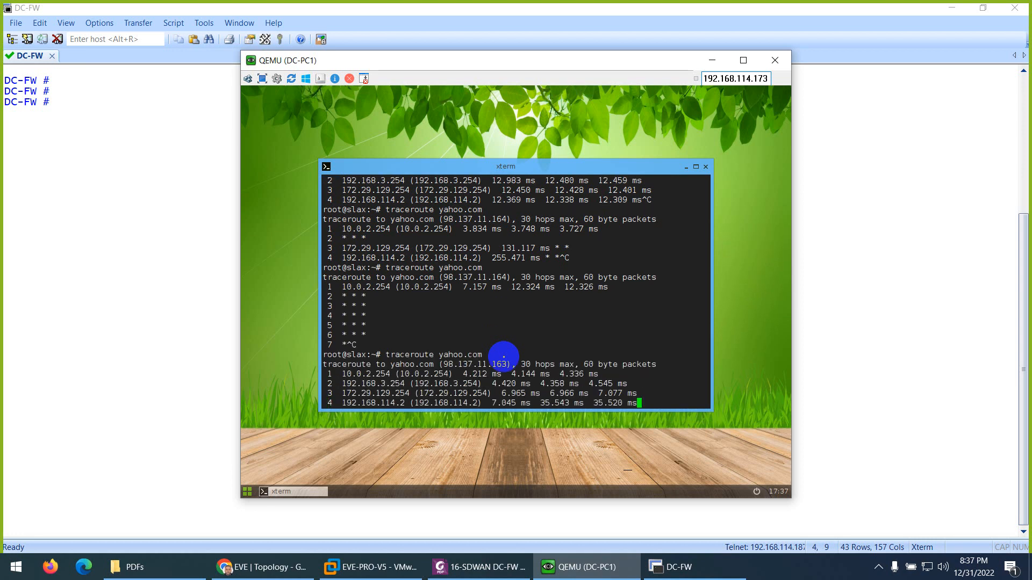
pyautogui.hotkey('ctrl', 'c')
pyautogui.press('Up')
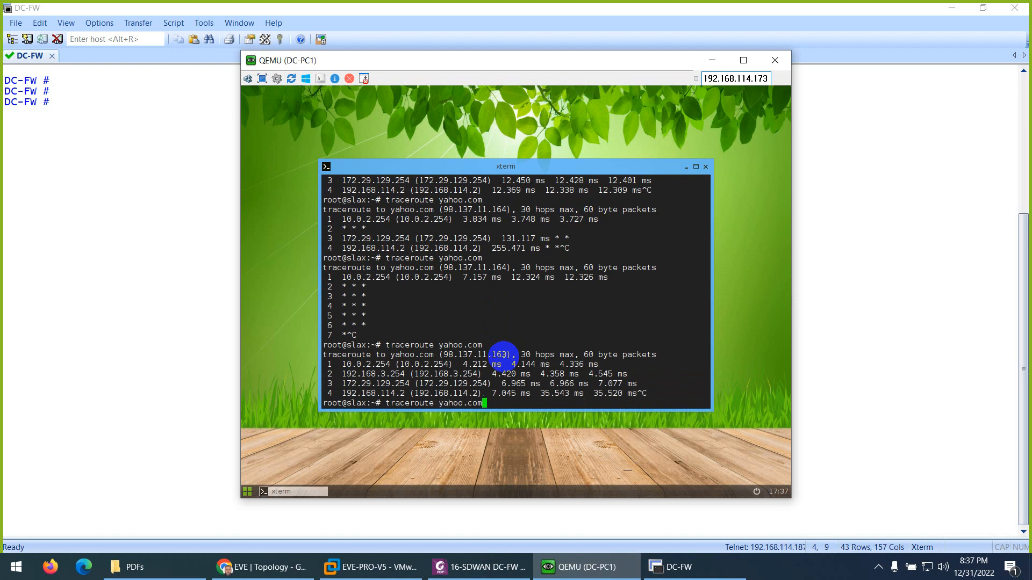
pyautogui.press('Return')
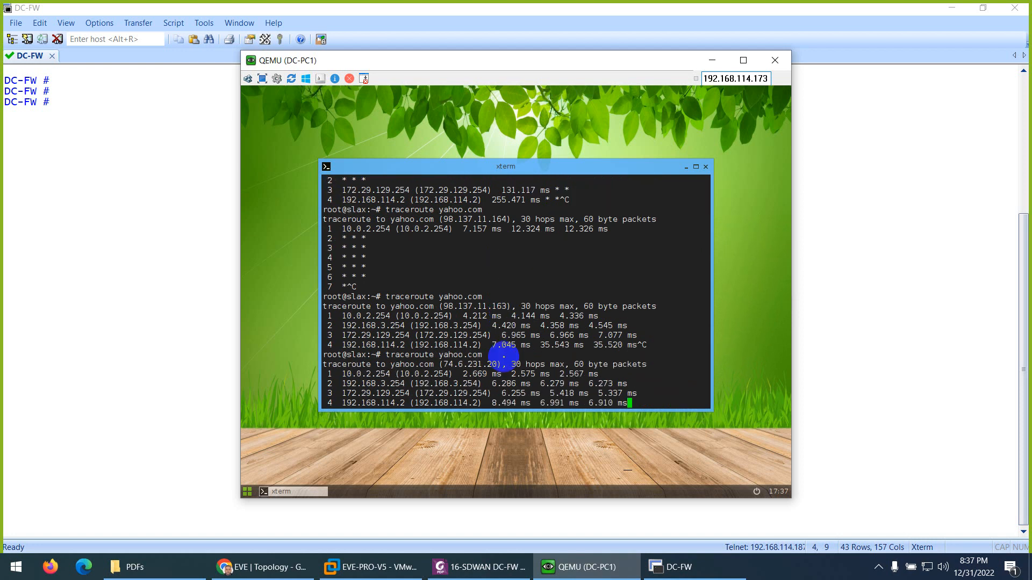
pyautogui.hotkey('ctrl', 'c')
# - Run traceroute facebook.com -d on DC-PC1 and interrupt it after the fourth hop
pyautogui.press('Up')
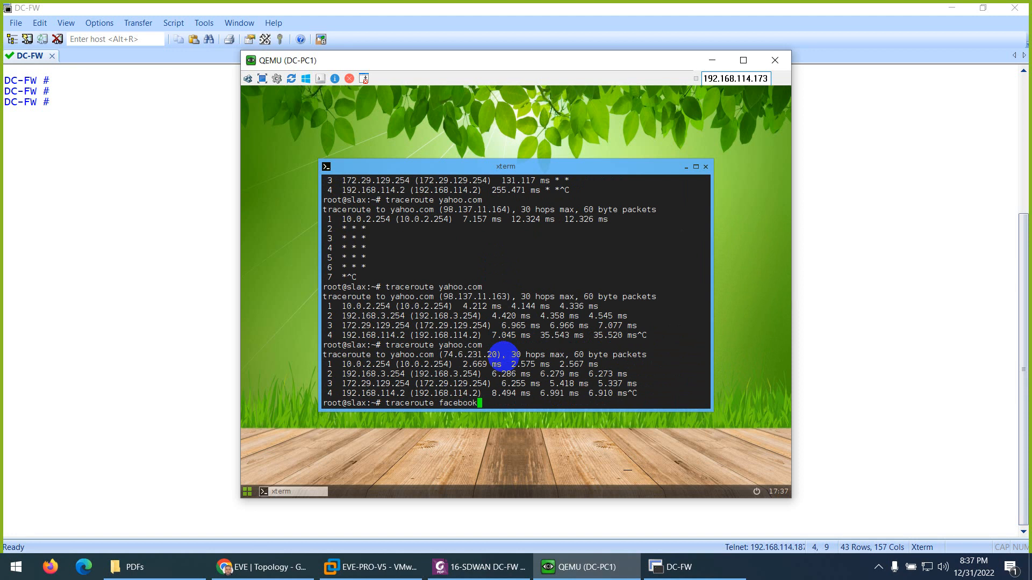
pyautogui.write('d')
pyautogui.press('Return')
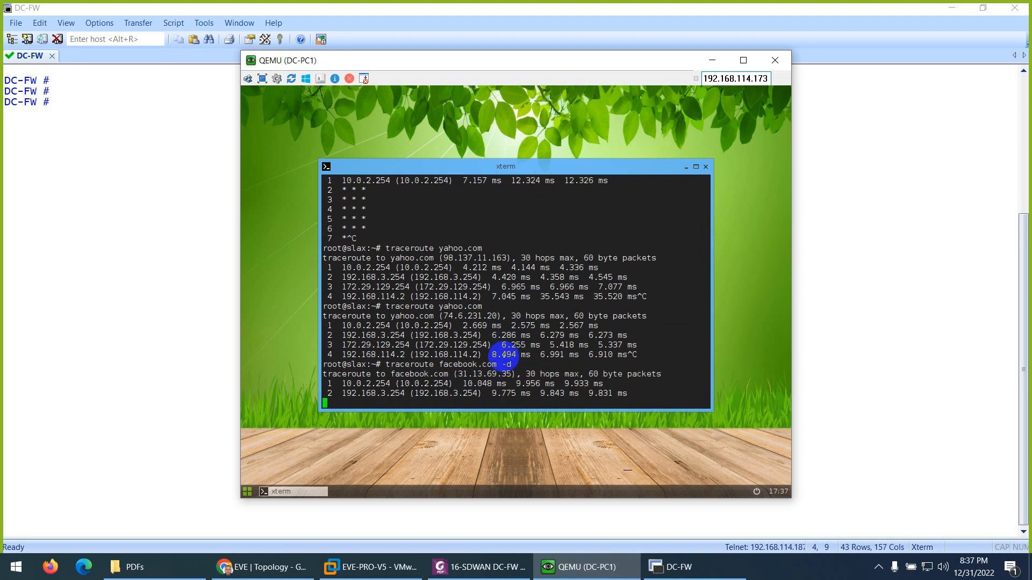
pyautogui.hotkey('ctrl', 'c')
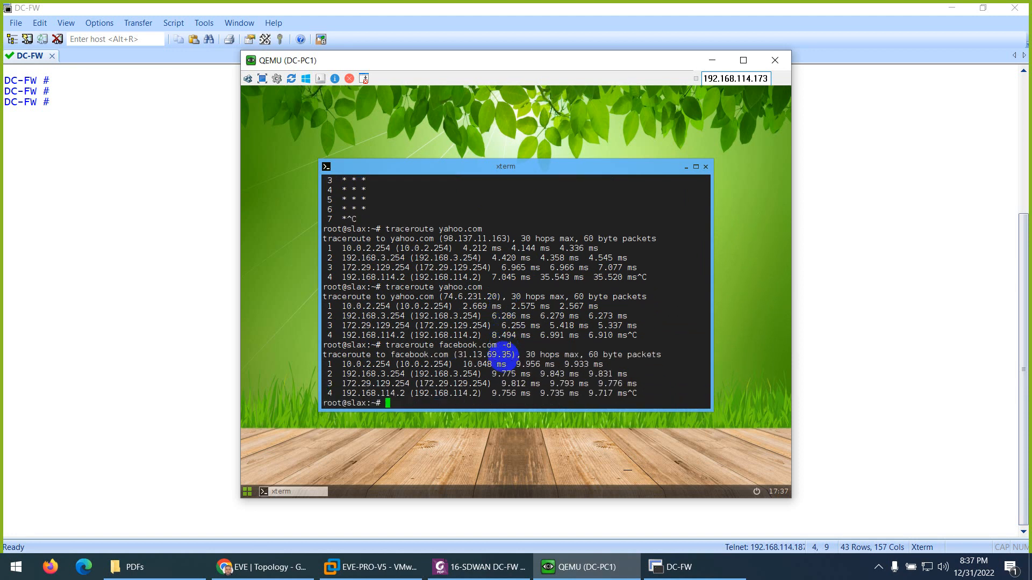
# - Switch to the DC-FW console, run diagnose sys session clear three times and clear the screen
pyautogui.click(143, 162)
pyautogui.write('diagnose sys  session clear')
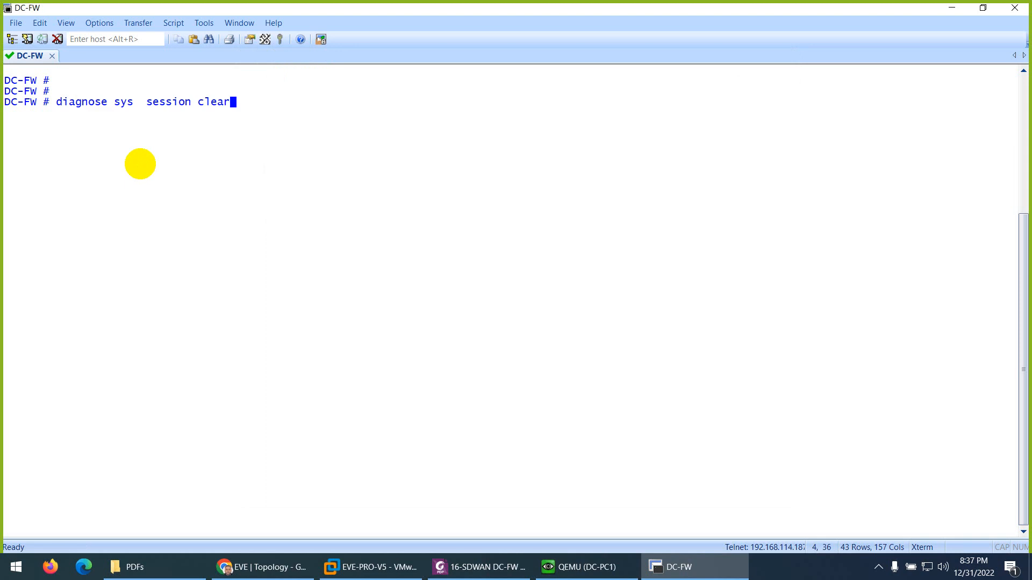
pyautogui.press('Return')
pyautogui.press('Up')
pyautogui.press('Return')
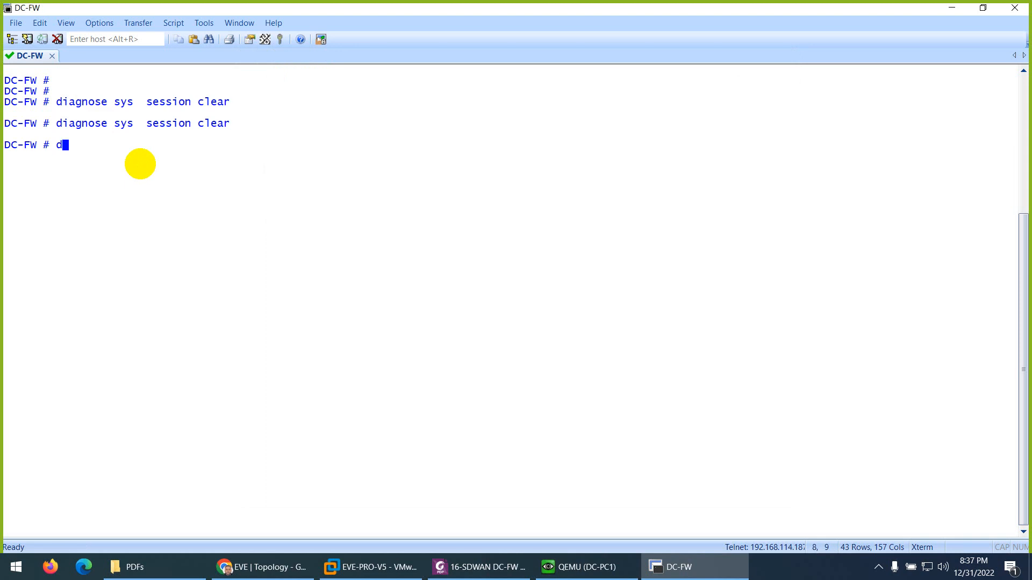
pyautogui.press('Up')
pyautogui.press('Return')
pyautogui.hotkey('ctrl', 'l')
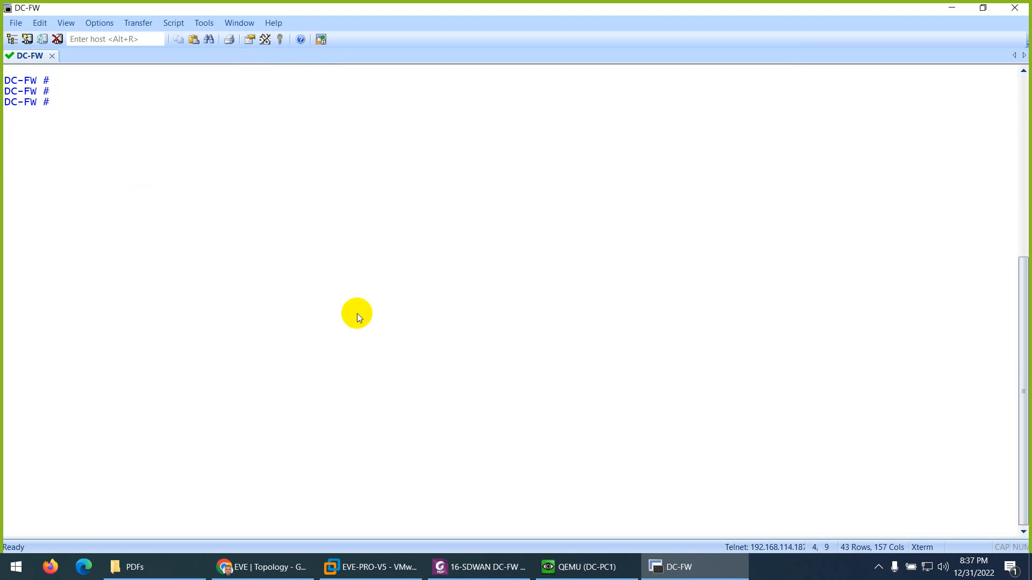
# - Return to DC-PC1 and repeat traceroute facebook.com -d, stopping it after the fourth hop
pyautogui.click(578, 567)
pyautogui.press('Up')
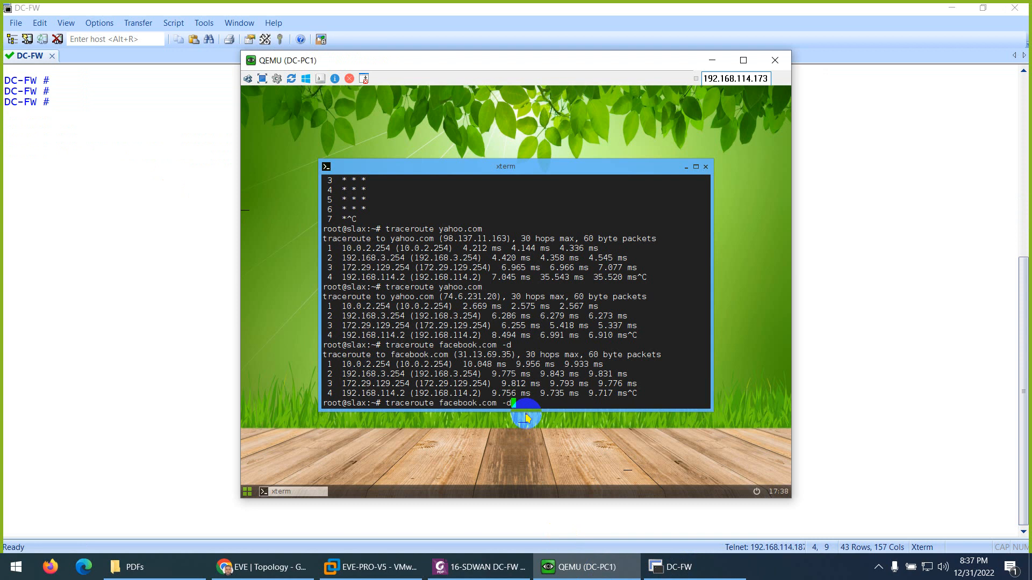
pyautogui.press('Return')
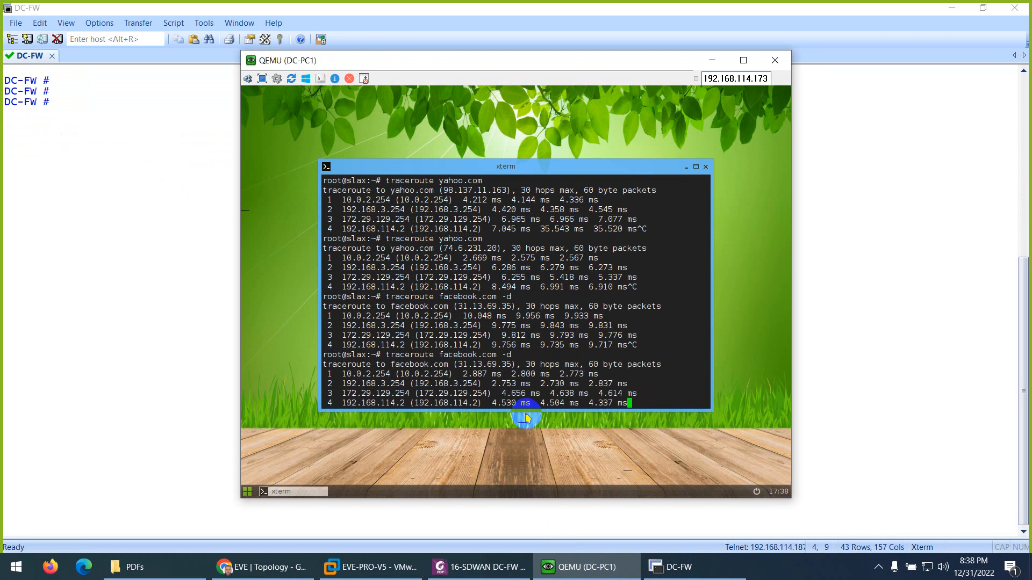
pyautogui.hotkey('ctrl', 'c')
# - Run traceroute yahoo.com on DC-PC1 twice again, stopping each run before it completes
pyautogui.press('Up')
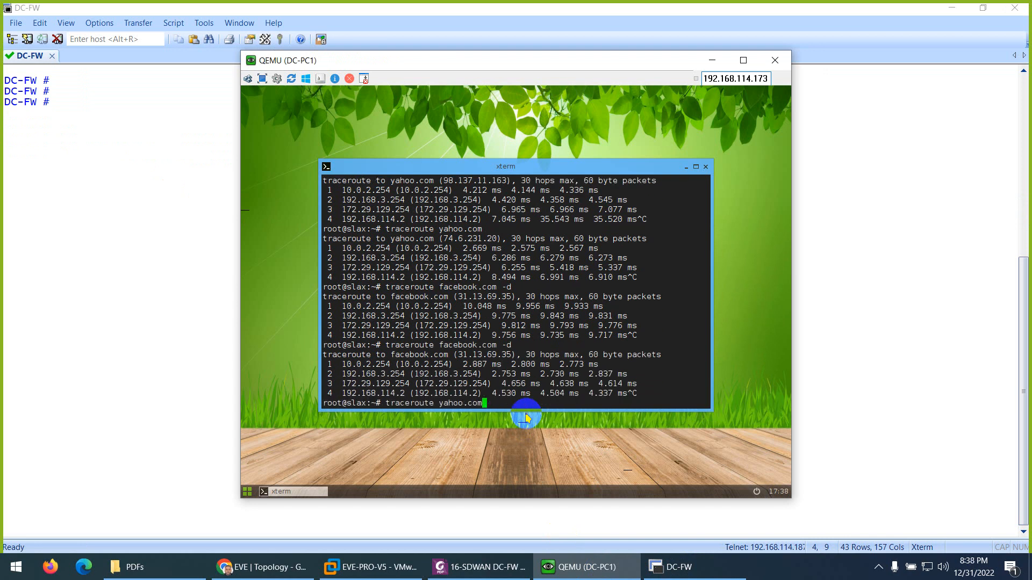
pyautogui.press('Return')
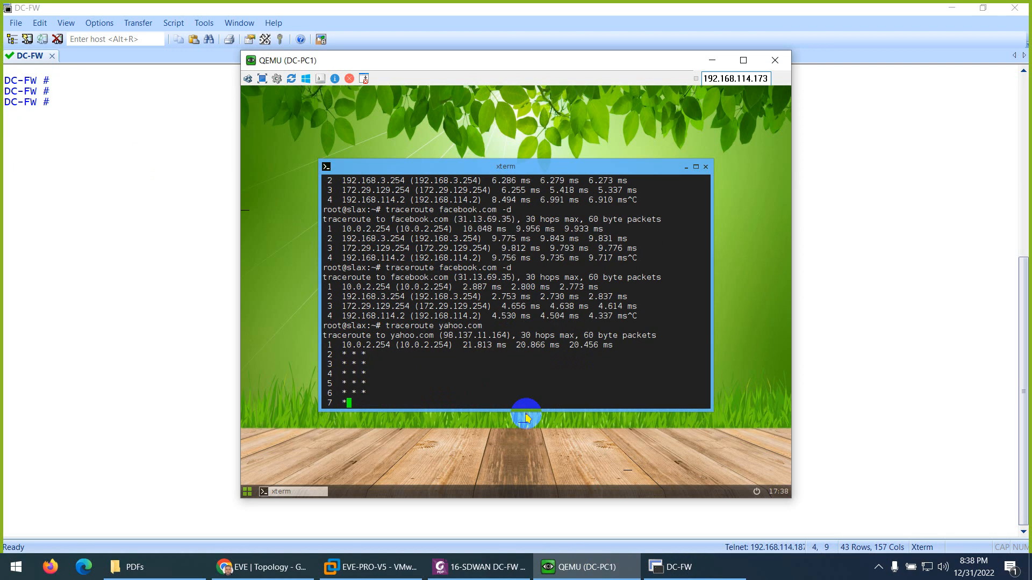
pyautogui.hotkey('ctrl', 'c')
pyautogui.press('Up')
pyautogui.press('Return')
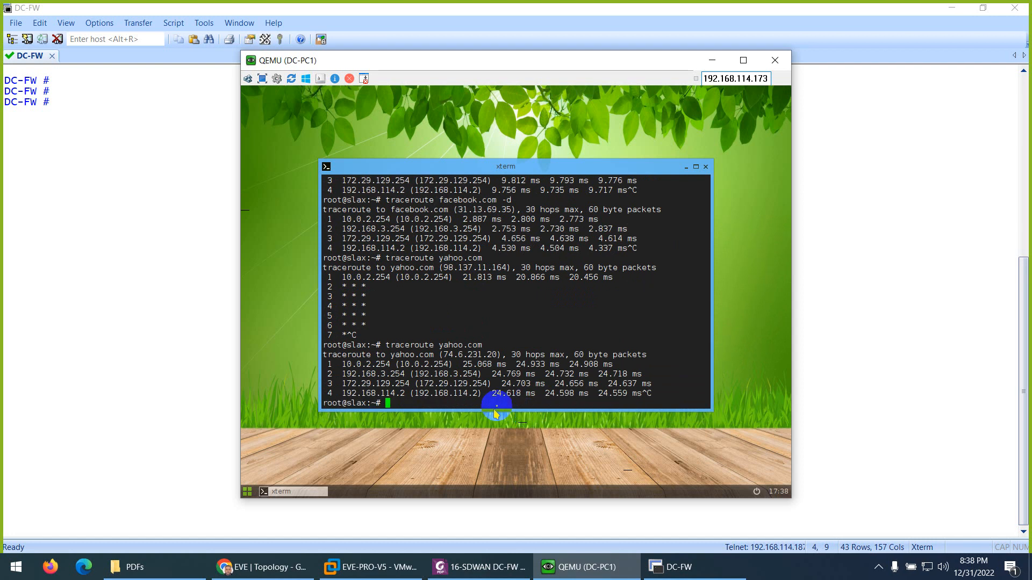
# - Switch to the DC-FW FortiGate web interface and review the static route and the SDWAN-ZONE member interfaces
pyautogui.click(262, 567)
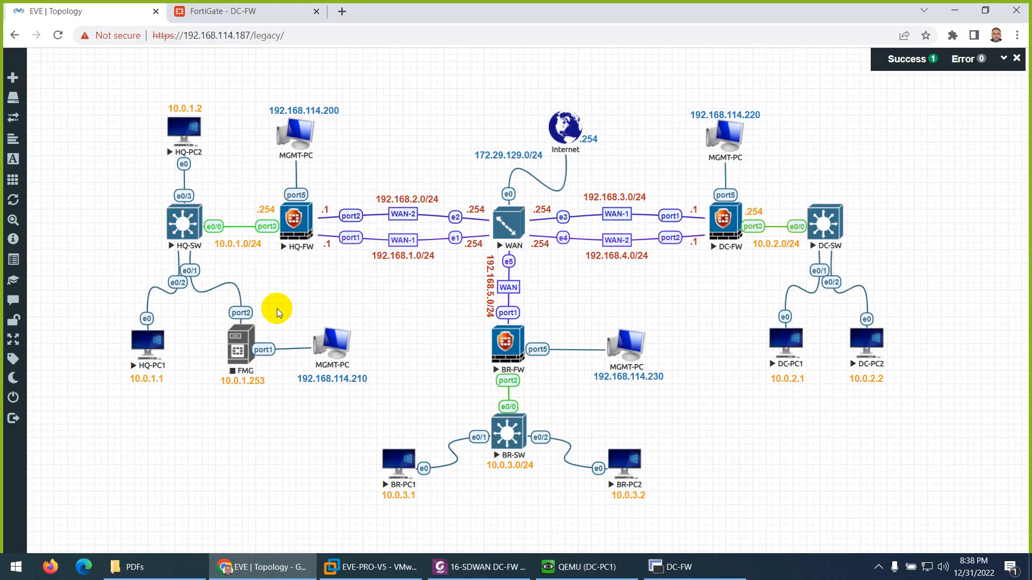
pyautogui.click(239, 13)
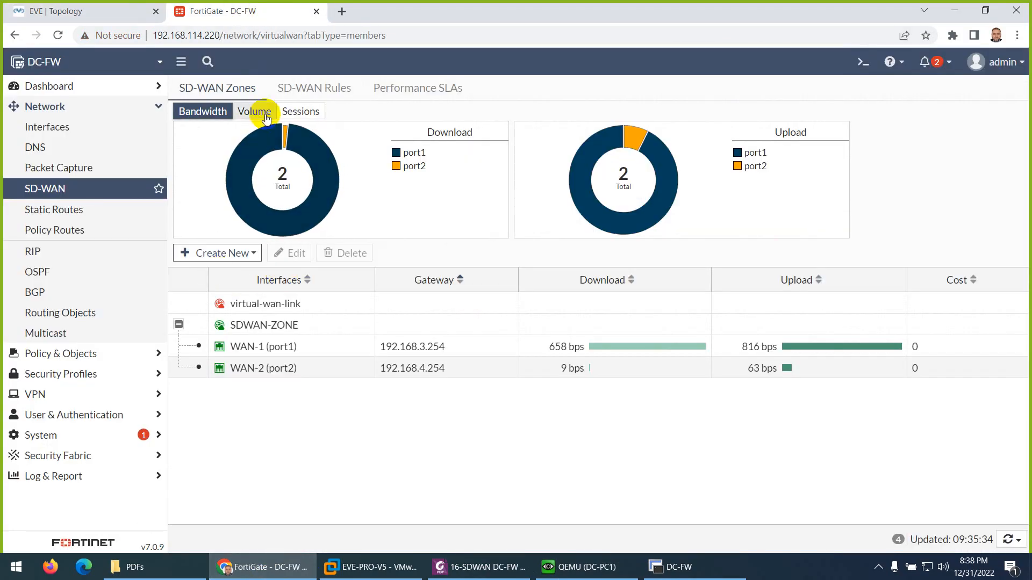
pyautogui.click(41, 207)
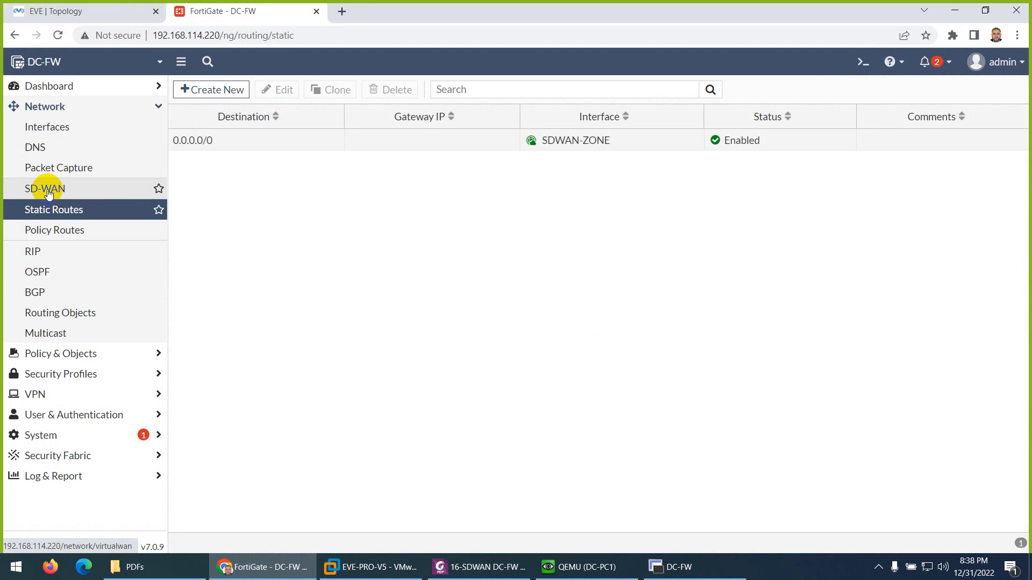
pyautogui.click(48, 194)
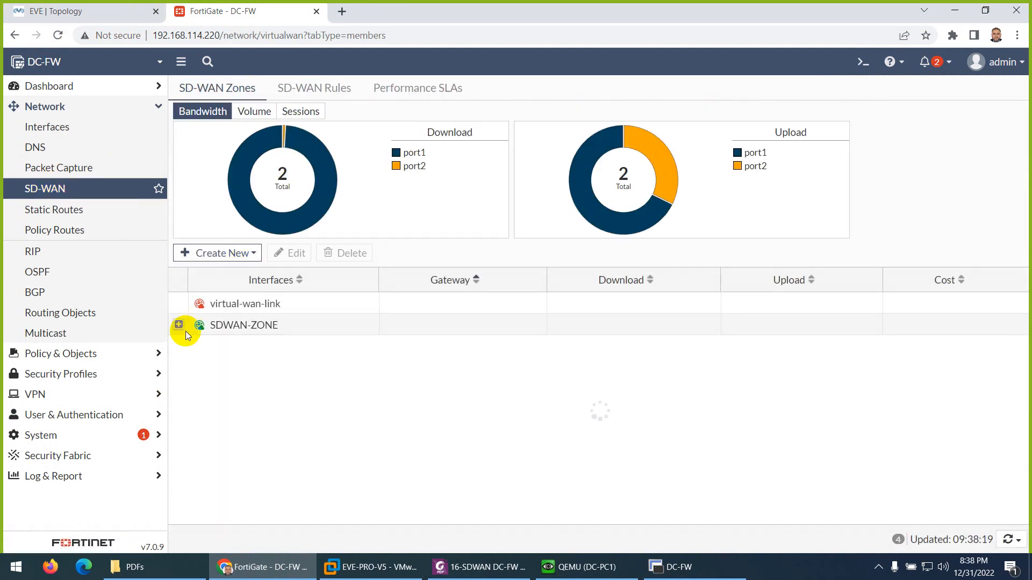
pyautogui.click(180, 326)
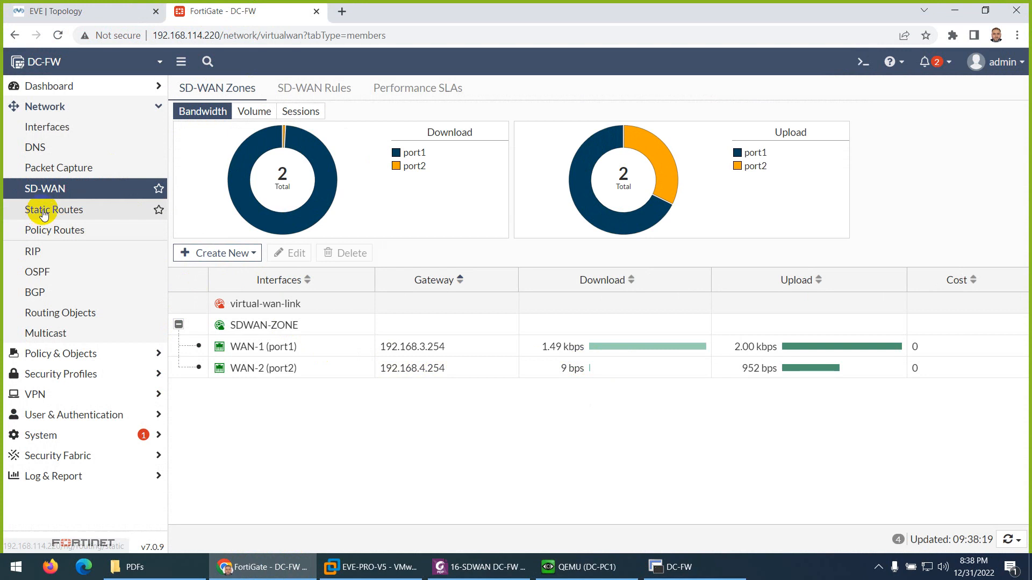
# - Check the firewall policy list on DC-FW and display the SD-WAN rules
pyautogui.click(51, 355)
pyautogui.click(75, 153)
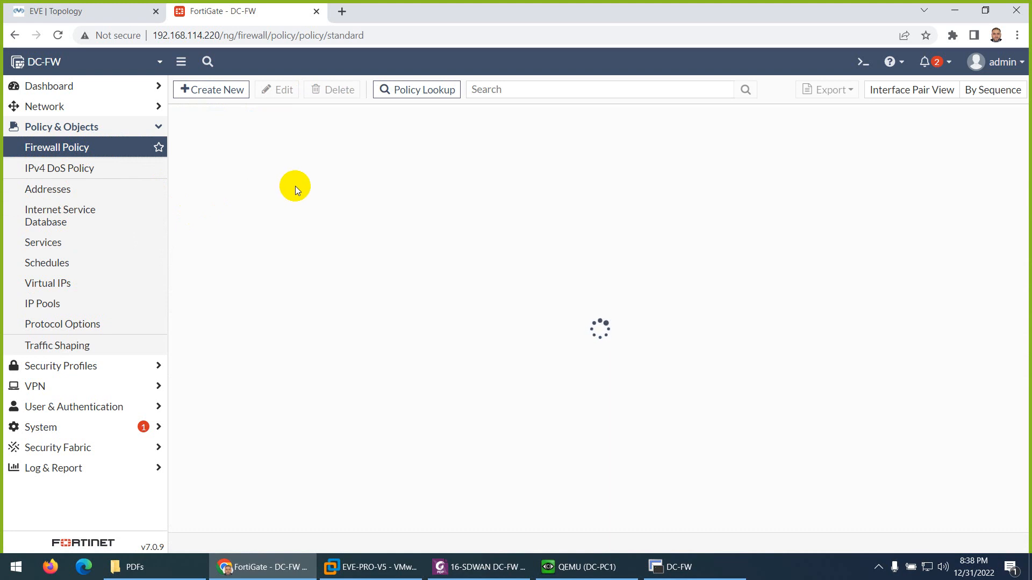
pyautogui.click(67, 108)
pyautogui.click(140, 200)
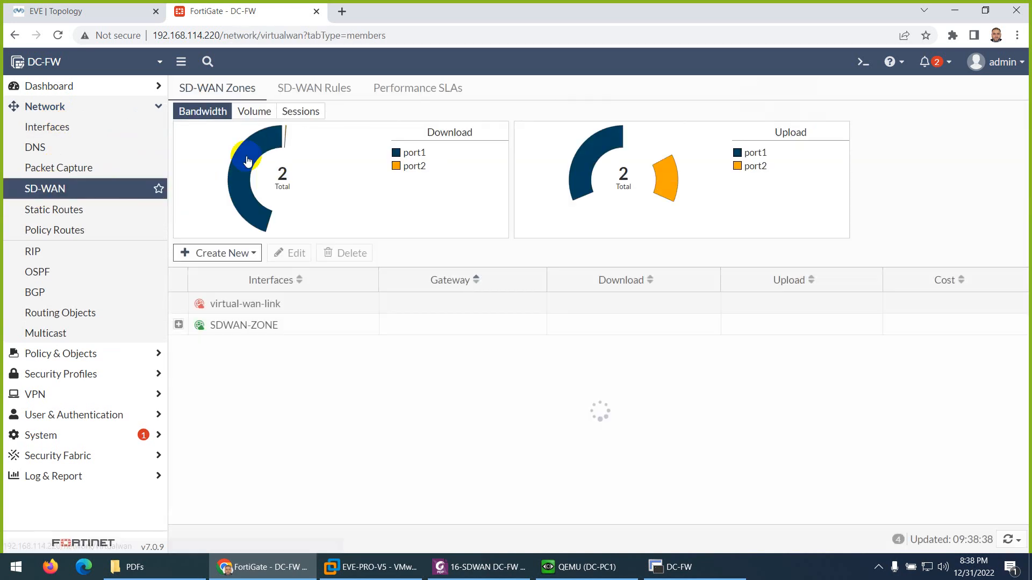
pyautogui.click(309, 87)
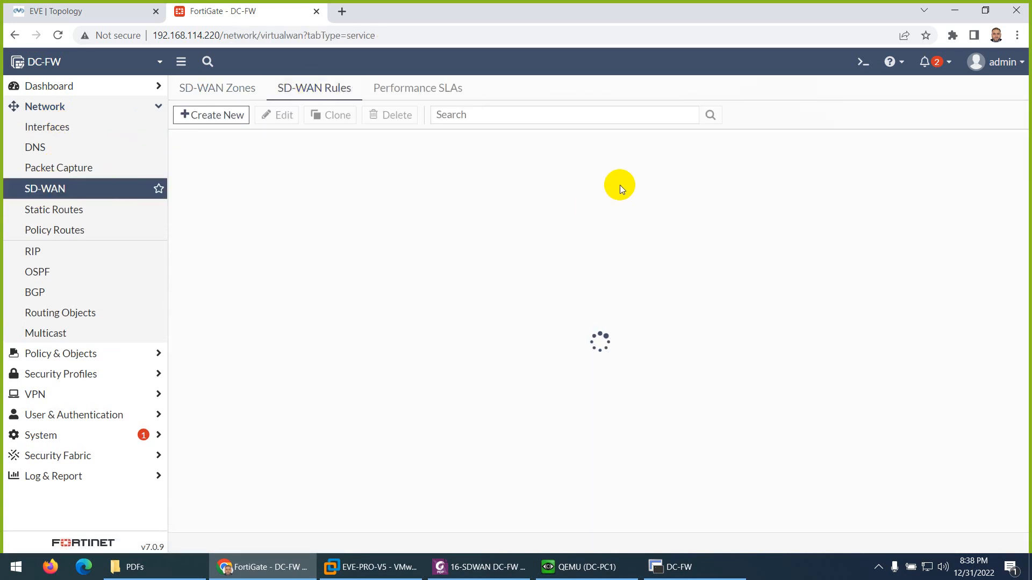
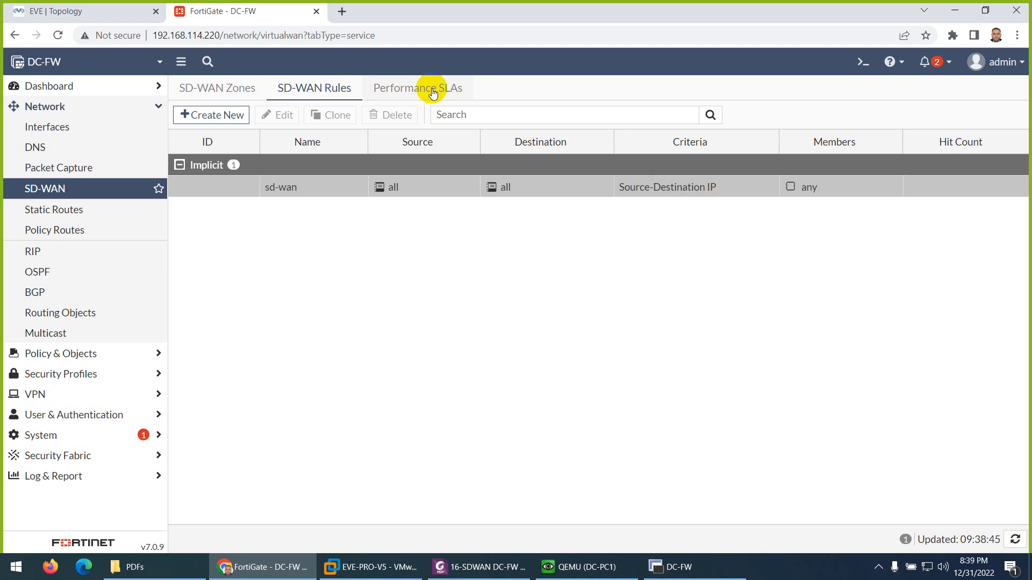
# - Copy the command diagnose sniffer packet any icmp 4 from the SDWAN lab PDF and run it in the DC-FW console
pyautogui.click(448, 577)
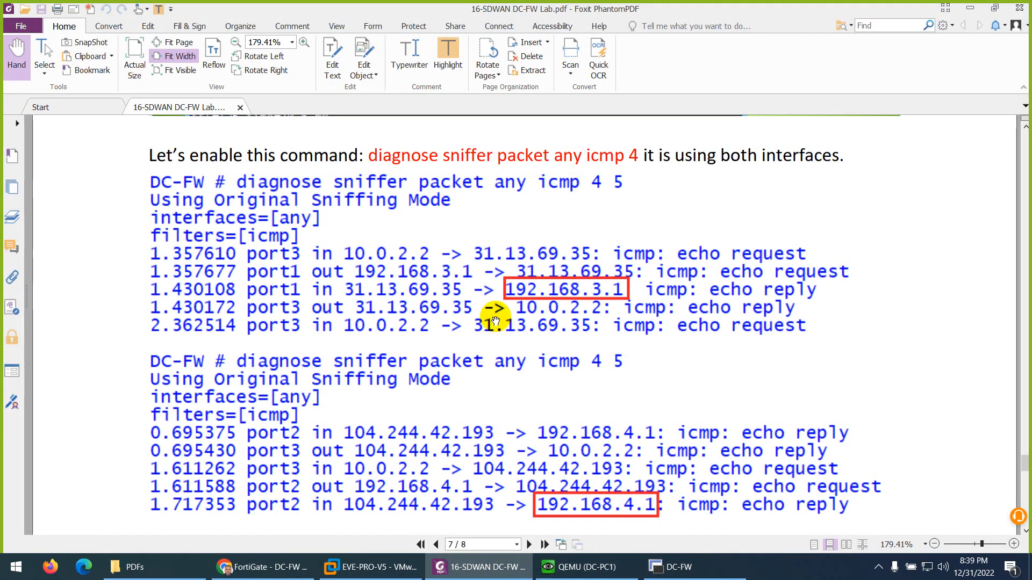
pyautogui.moveTo(640, 156); pyautogui.dragTo(370, 153)
pyautogui.rightClick(385, 152)
pyautogui.click(403, 162)
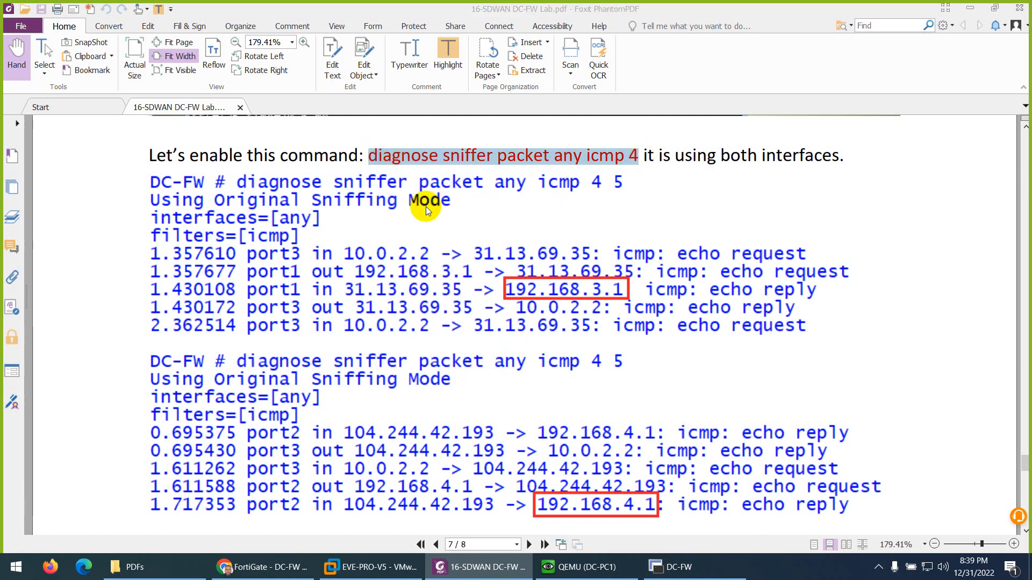
pyautogui.click(671, 572)
pyautogui.rightClick(467, 377)
pyautogui.press('Return')
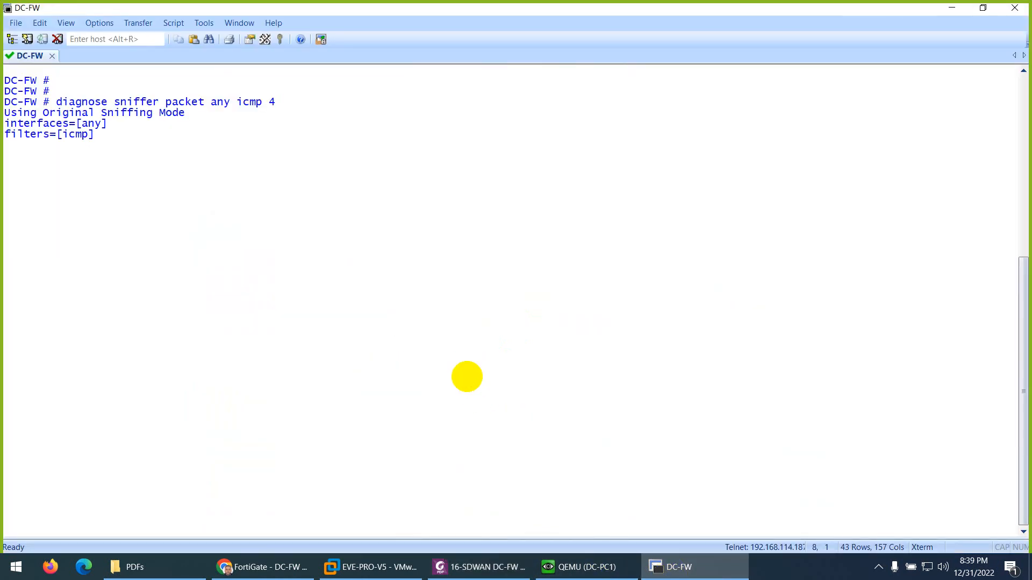
# - Switch to DC-PC1, ping 8.8.8.8 and stop the ping after a few requests
pyautogui.click(561, 571)
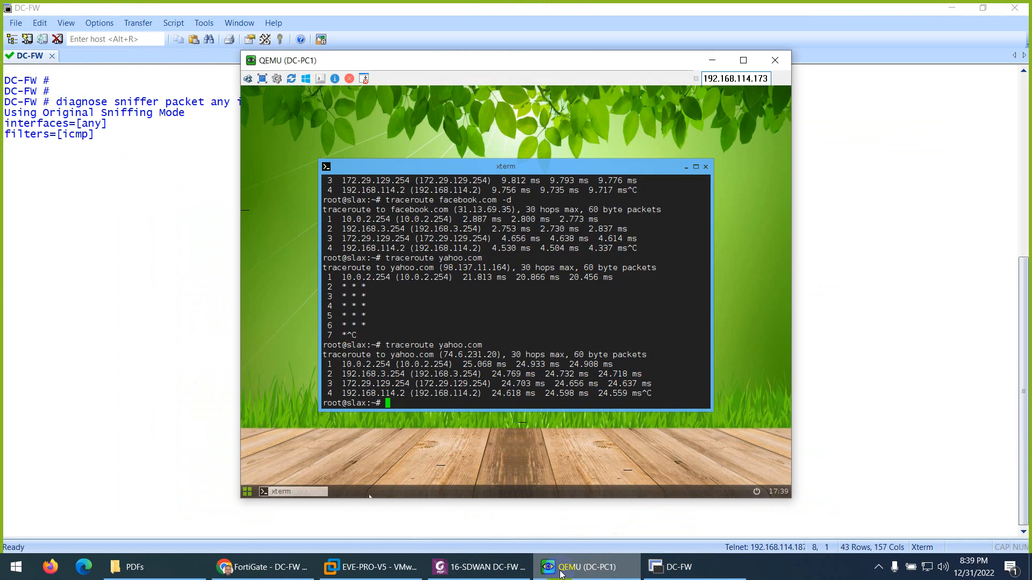
pyautogui.write('ping 8.8.8.8')
pyautogui.press('Return')
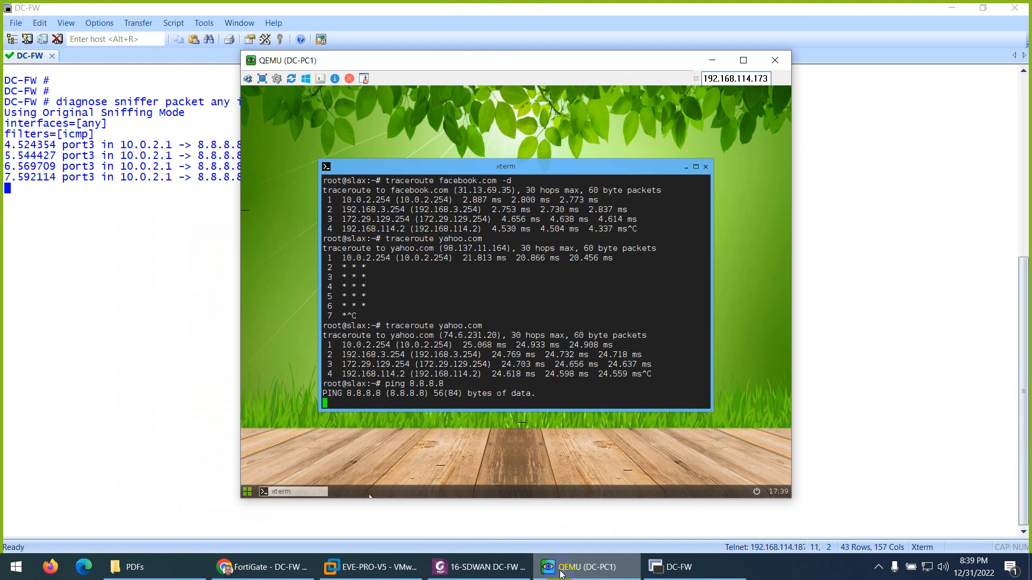
pyautogui.hotkey('ctrl', 'c')
# - Stop the sniffer on the DC-FW console, clear the screen and recall the ICMP sniffer command
pyautogui.click(127, 428)
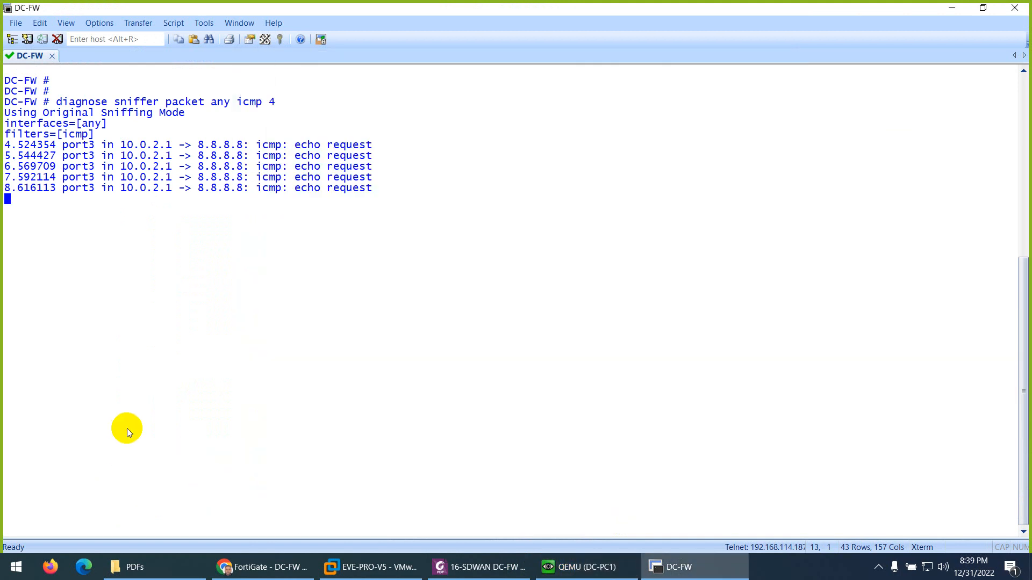
pyautogui.hotkey('ctrl', 'c')
pyautogui.hotkey('ctrl', 'l')
pyautogui.press('Up')
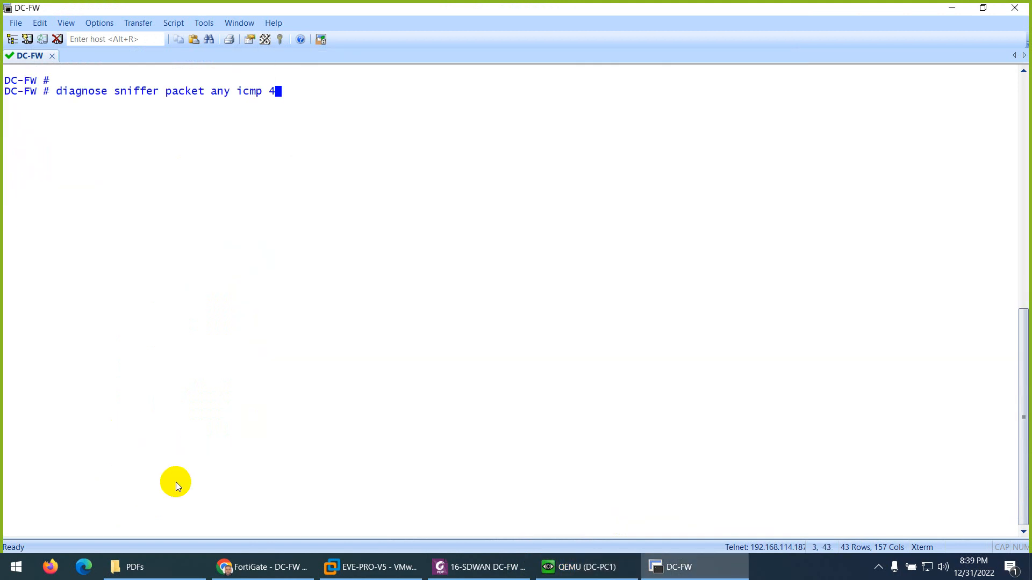
# - Restart the ping to 8.8.8.8 on DC-PC1, capture it briefly with the DC-FW sniffer, and highlight the reply's destination address
pyautogui.click(563, 568)
pyautogui.press('Up')
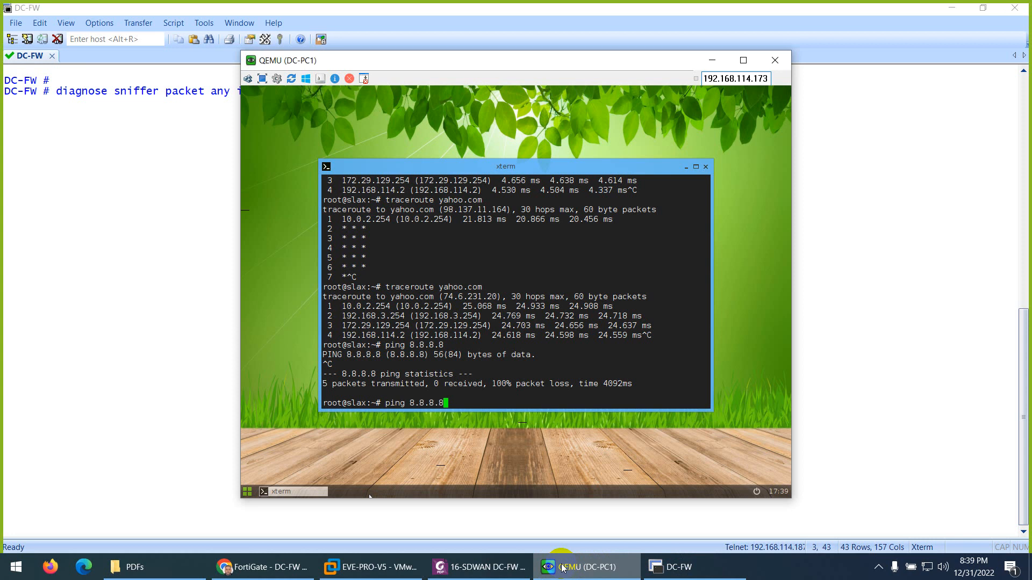
pyautogui.press('Return')
pyautogui.click(157, 253)
pyautogui.press('Return')
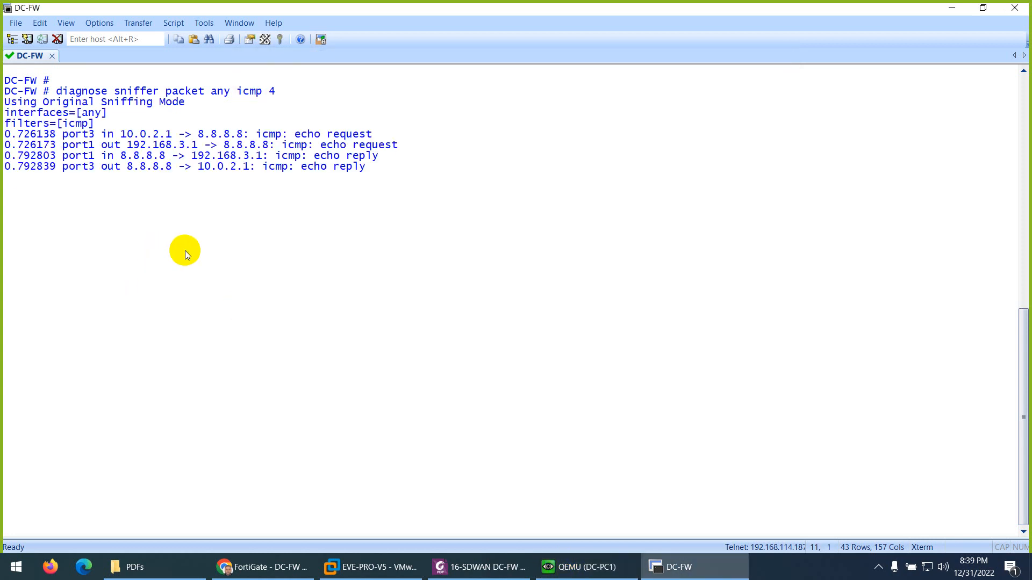
pyautogui.hotkey('ctrl', 'c')
pyautogui.moveTo(212, 199); pyautogui.dragTo(261, 200)
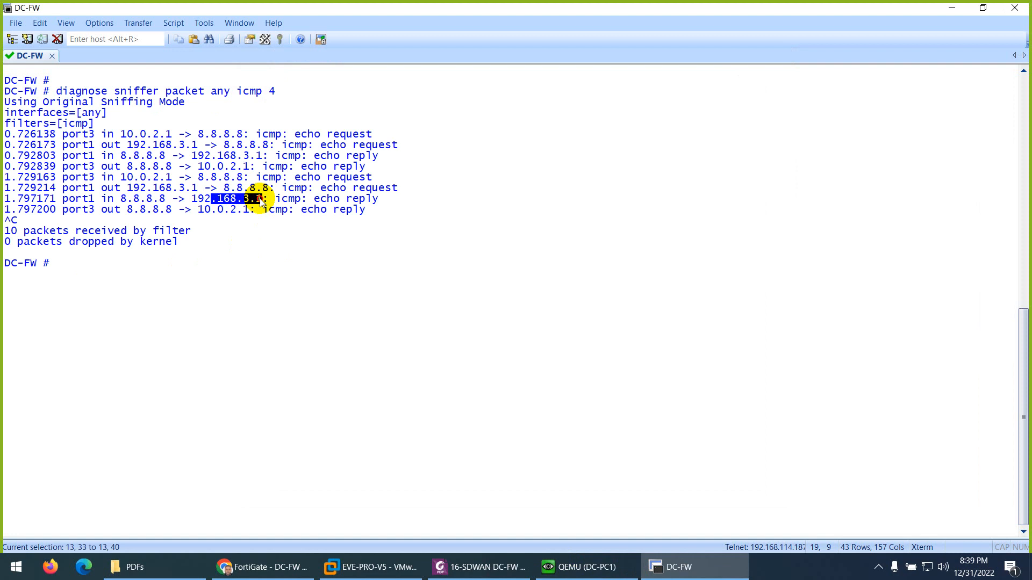
# - Run diagnose sys session clear on DC-FW and recall diagnose sniffer packet any icmp 4 without running it
pyautogui.write('diagnose sys  session clear')
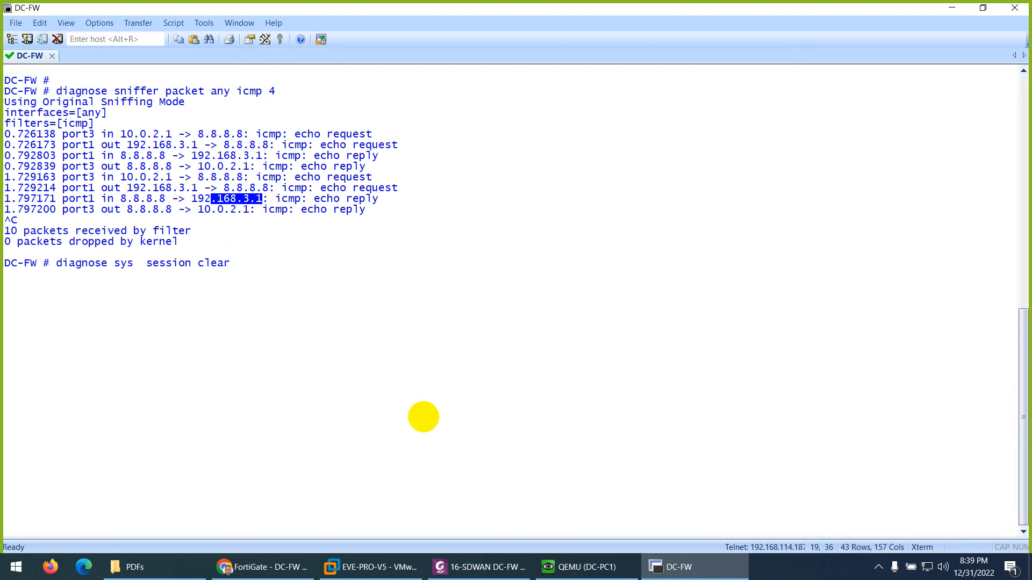
pyautogui.press('Return')
pyautogui.press('Up')
pyautogui.press('Up')
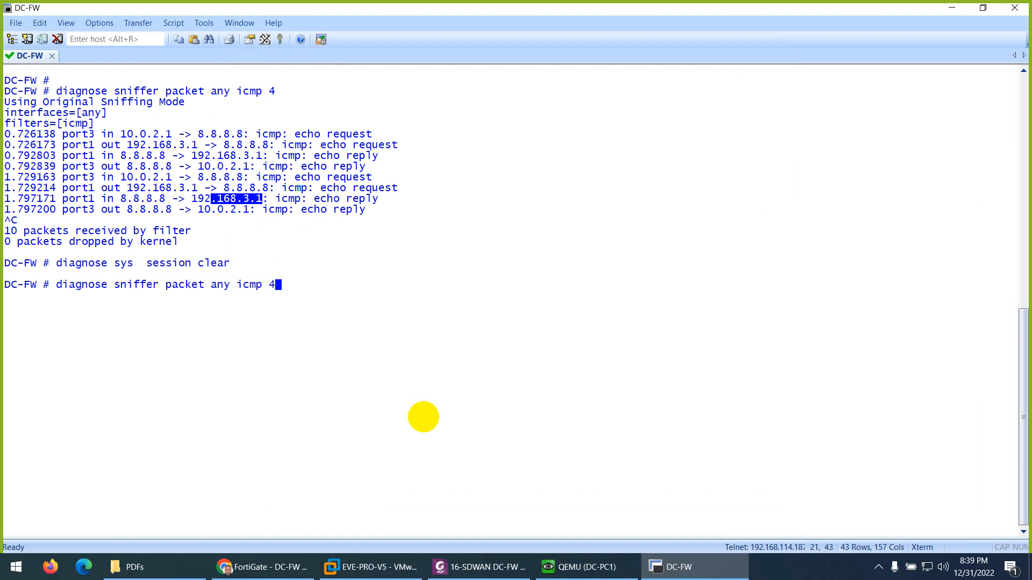
# - Stop the running ping on DC-PC1 and start a ping to twitter.com
pyautogui.click(583, 567)
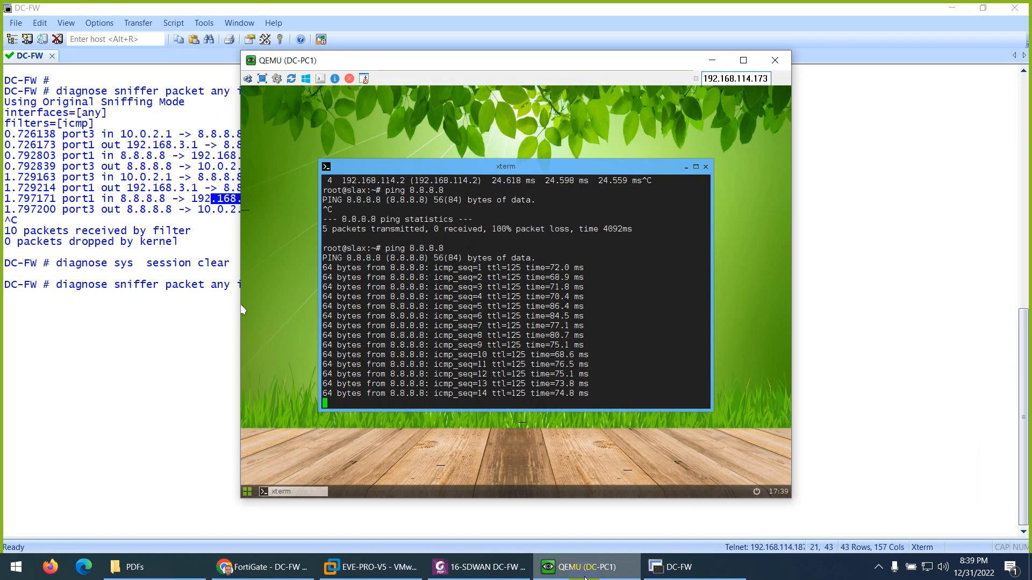
pyautogui.hotkey('ctrl', 'c')
pyautogui.write('ping ')
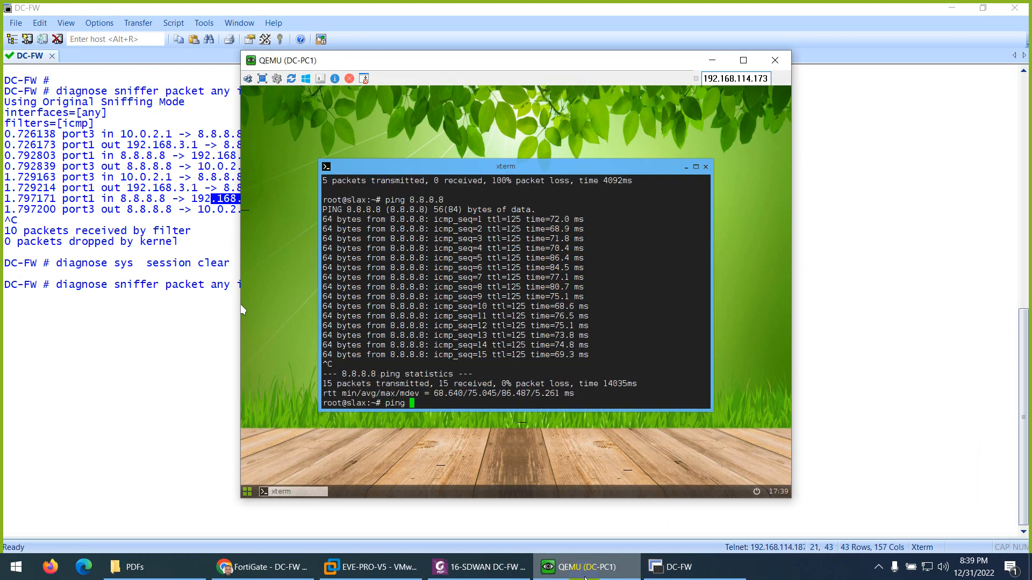
pyautogui.write('twittre')
pyautogui.write('.co')
pyautogui.press('BackSpace')
pyautogui.press('BackSpace')
pyautogui.press('BackSpace')
pyautogui.write('.com')
pyautogui.press('Return')
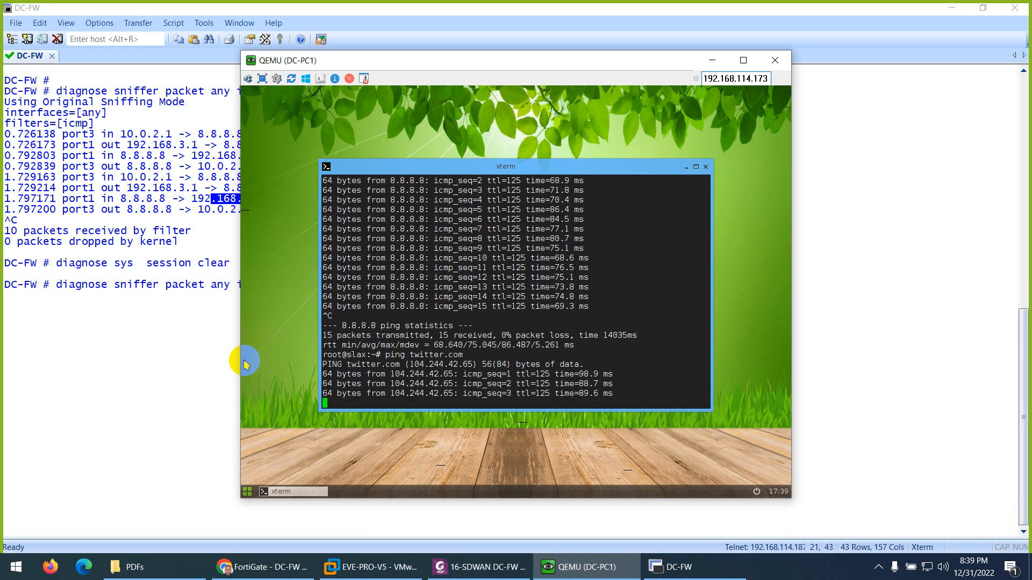
# - Capture the twitter.com ping with the DC-FW sniffer, stop the capture and highlight the destination address of a port1 reply
pyautogui.click(131, 310)
pyautogui.press('Return')
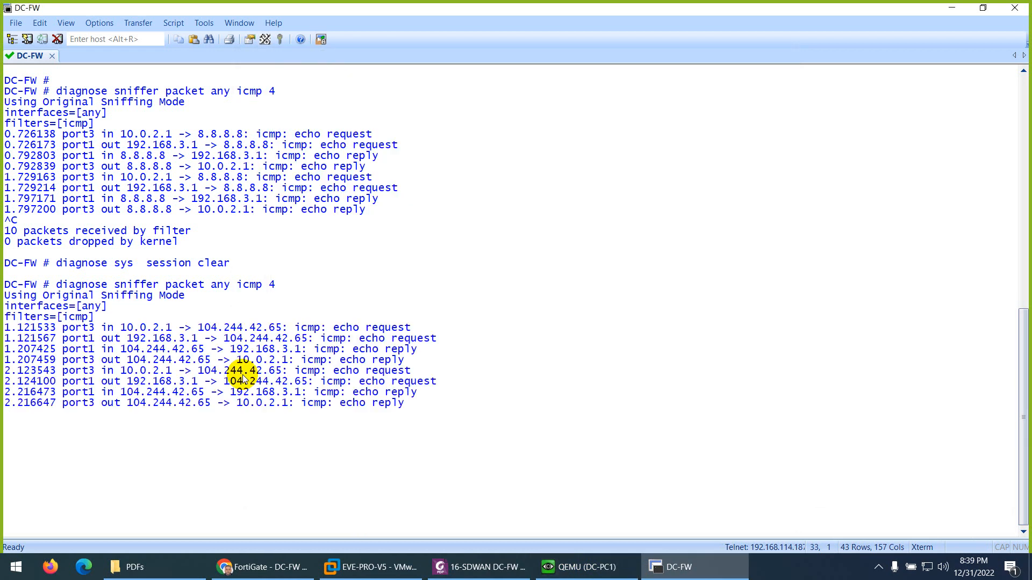
pyautogui.hotkey('ctrl', 'c')
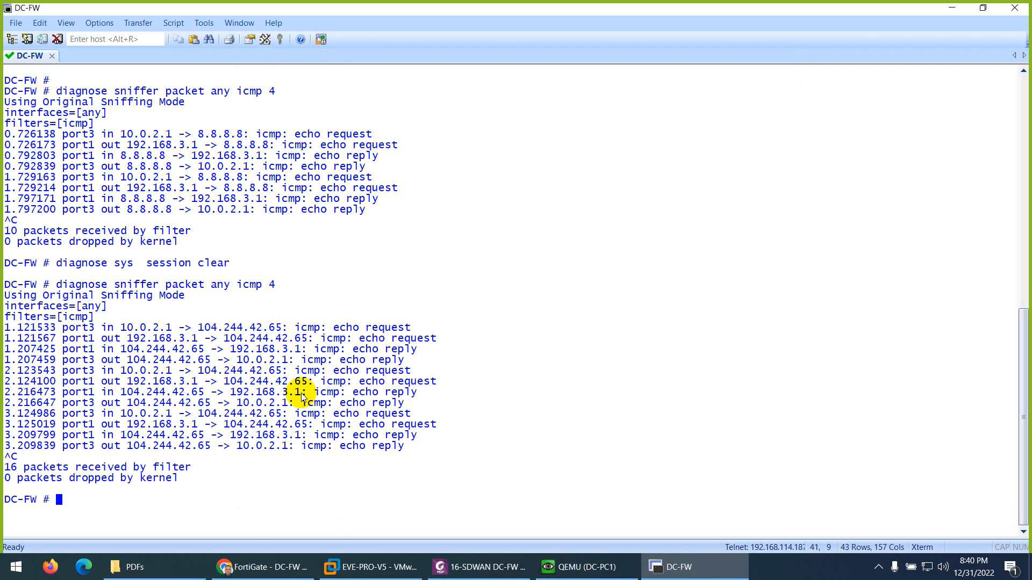
pyautogui.moveTo(301, 393); pyautogui.dragTo(236, 393)
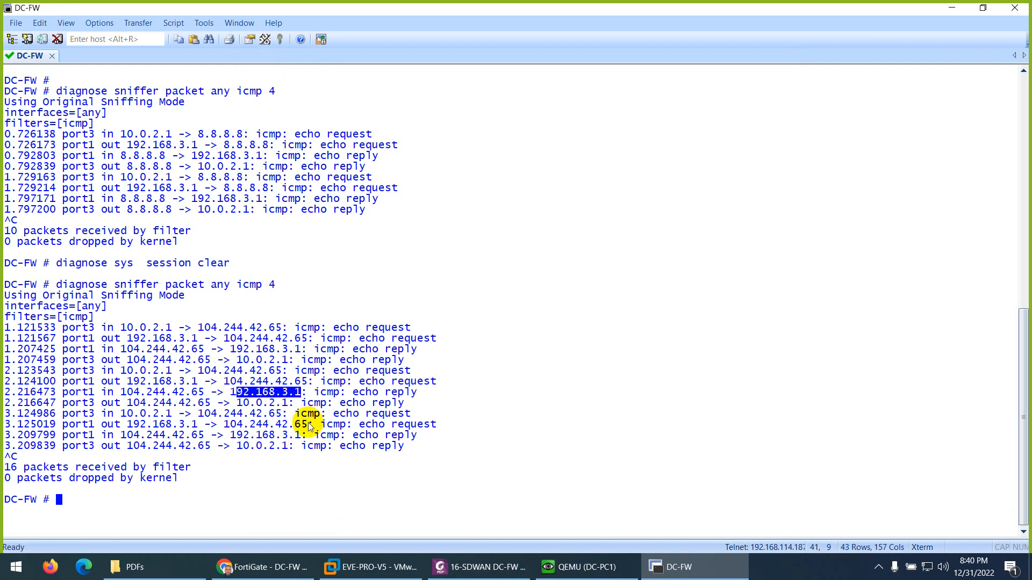
# - Return to DC-PC1, stop the twitter.com ping and clear the terminal
pyautogui.click(581, 567)
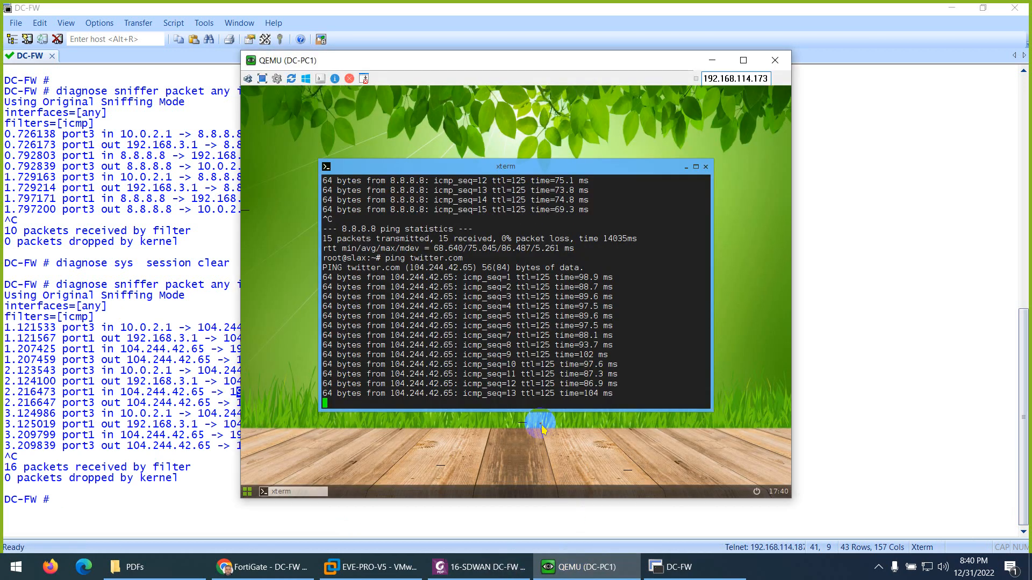
pyautogui.click(528, 404)
pyautogui.hotkey('ctrl', 'c')
pyautogui.hotkey('ctrl', 'l')
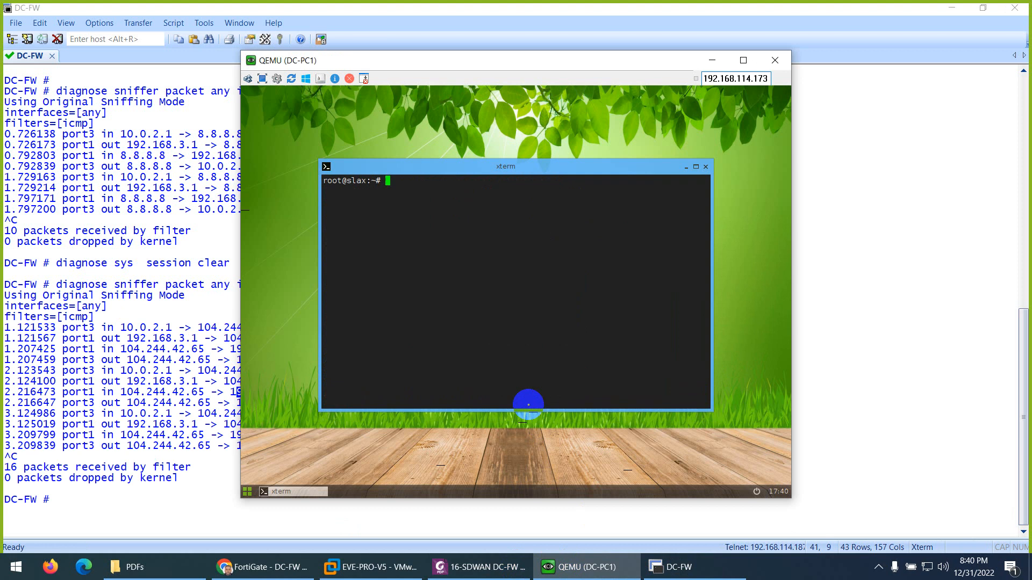
# - Ping msn.com from DC-PC1 and stop the ping after several attempts
pyautogui.press('Return')
pyautogui.write('ping msn.com')
pyautogui.press('Return')
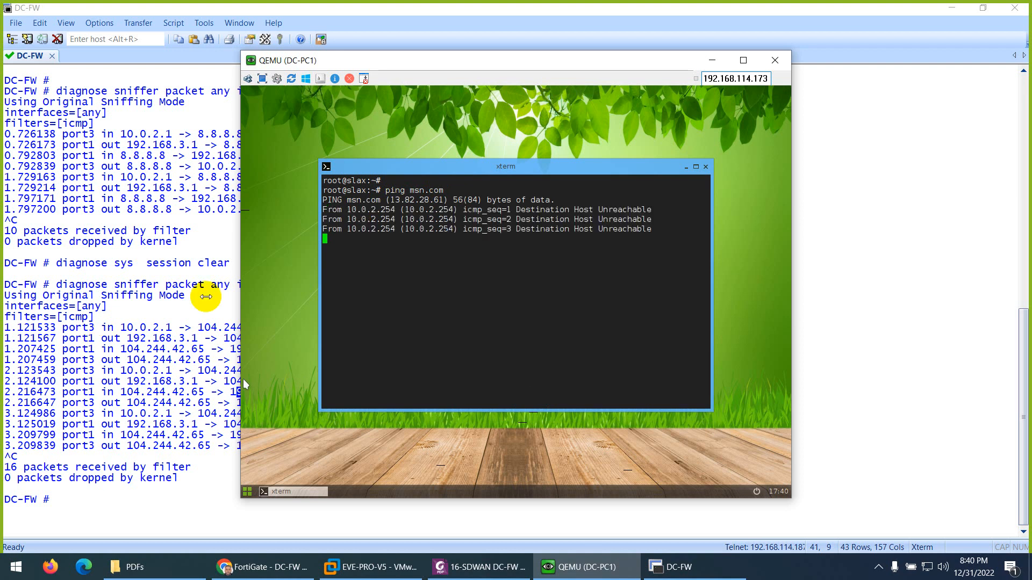
pyautogui.click(424, 278)
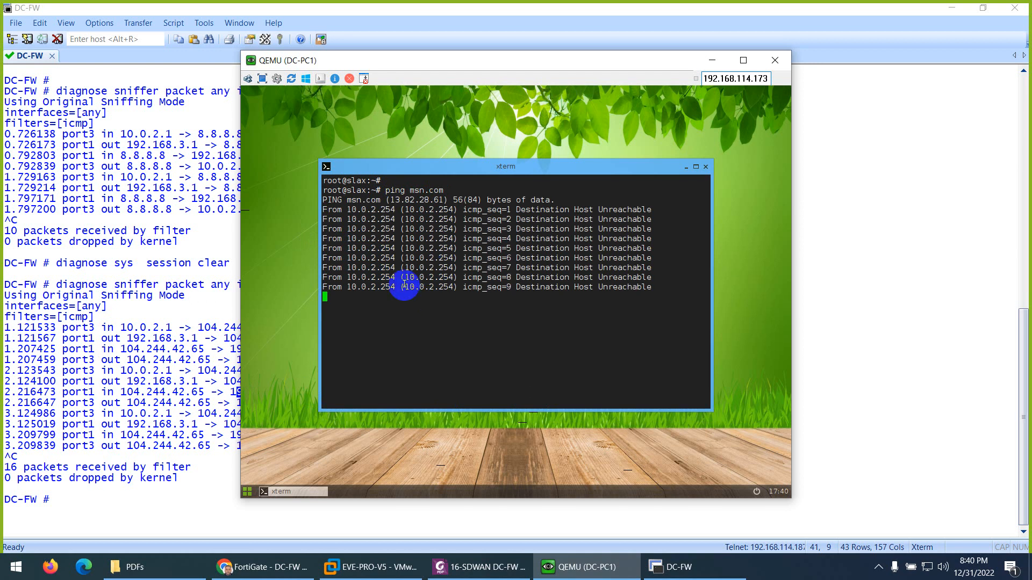
pyautogui.hotkey('ctrl', 'c')
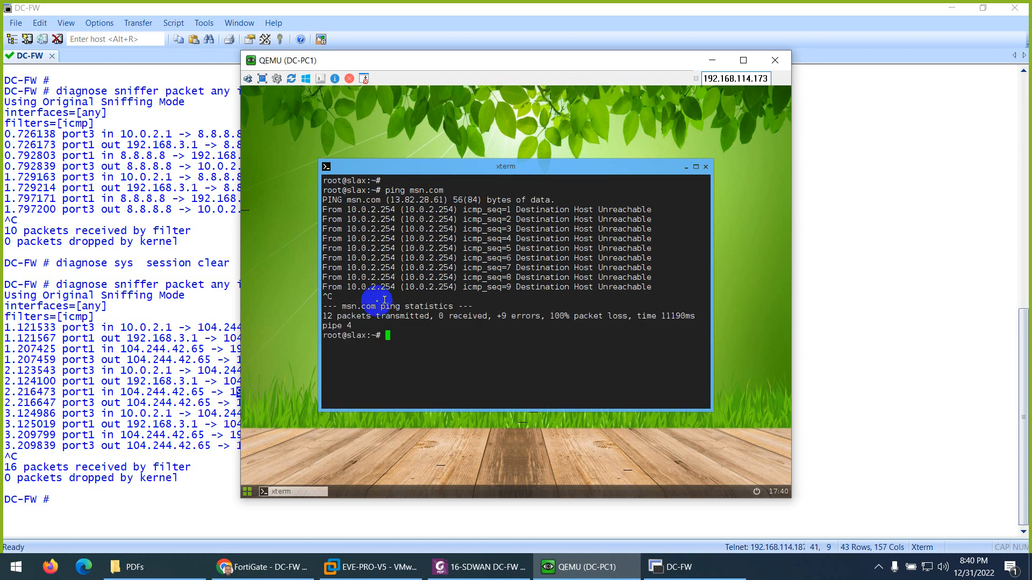
# - Check the DC-FW WAN links in the EVE topology, then return to the DC-FW console and clear its screen
pyautogui.click(85, 295)
pyautogui.click(253, 567)
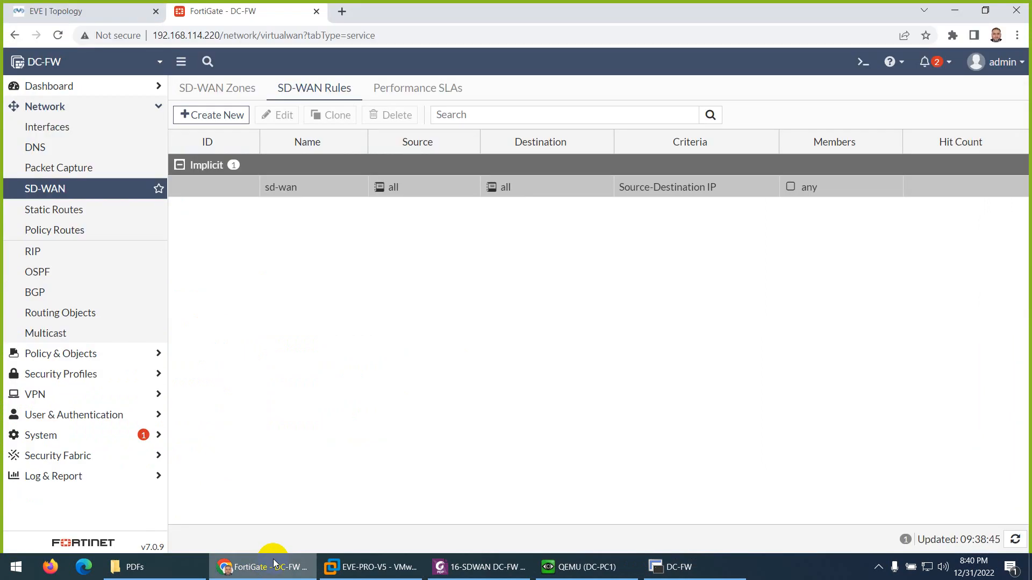
pyautogui.click(59, 19)
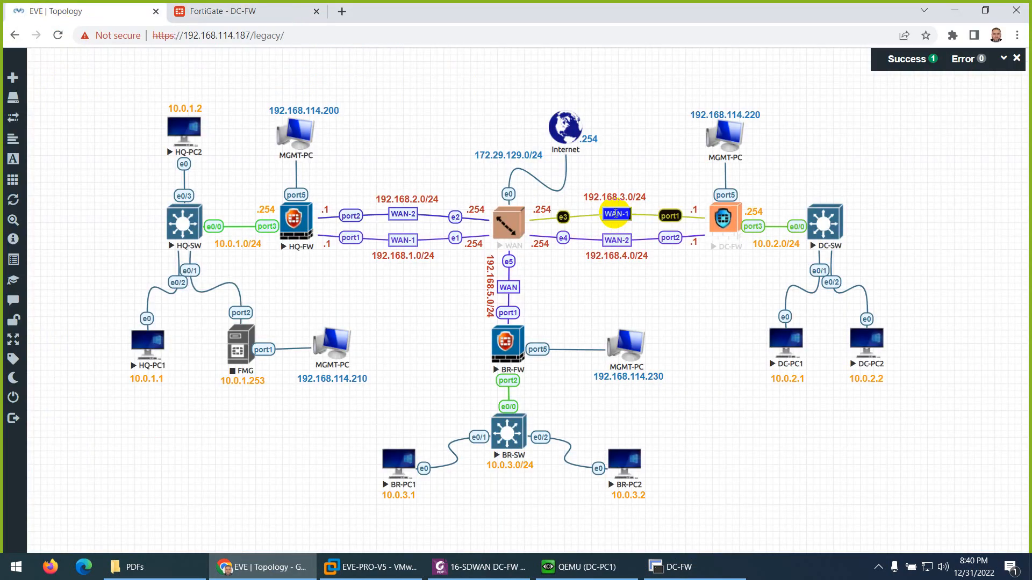
pyautogui.click(676, 567)
pyautogui.hotkey('ctrl', 'l')
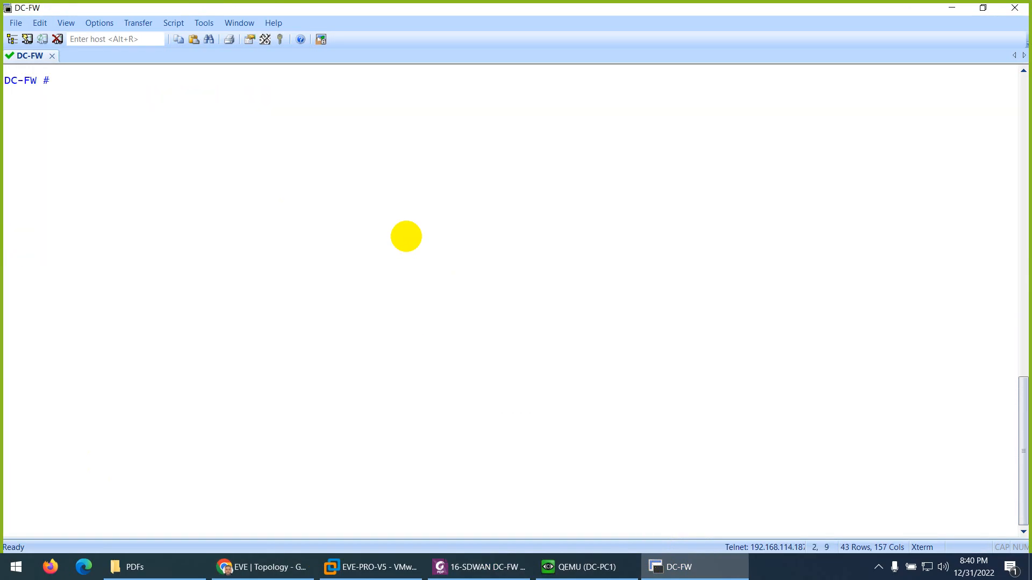
pyautogui.press('Return')
pyautogui.write('execute ping')
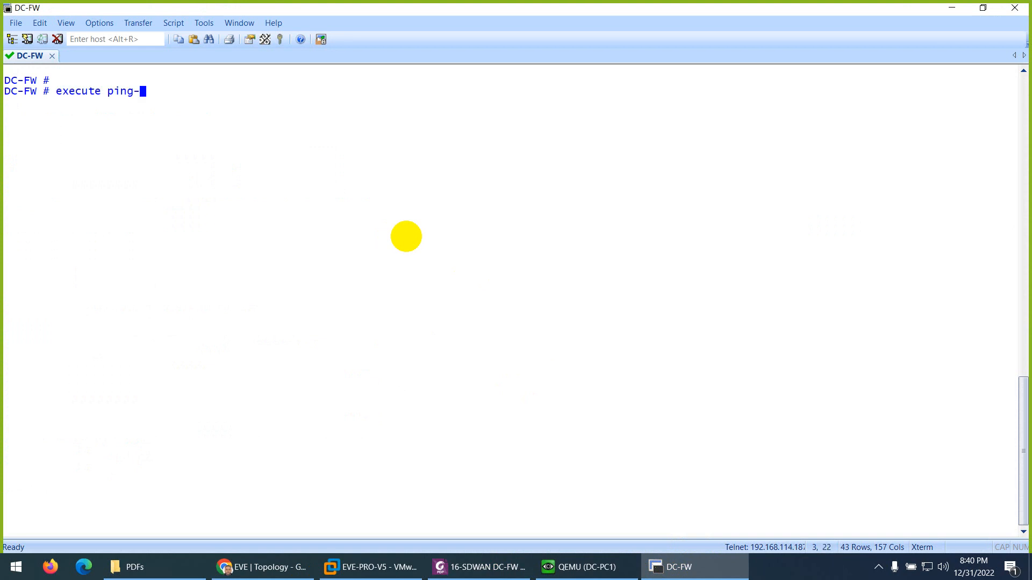
# - Set the ping source on DC-FW with execute ping-options source 192.168.4.1, checking the WAN-2 address in the topology
pyautogui.write('-')
pyautogui.press('Tab')
pyautogui.write('sou')
pyautogui.press('Tab')
pyautogui.write('192')
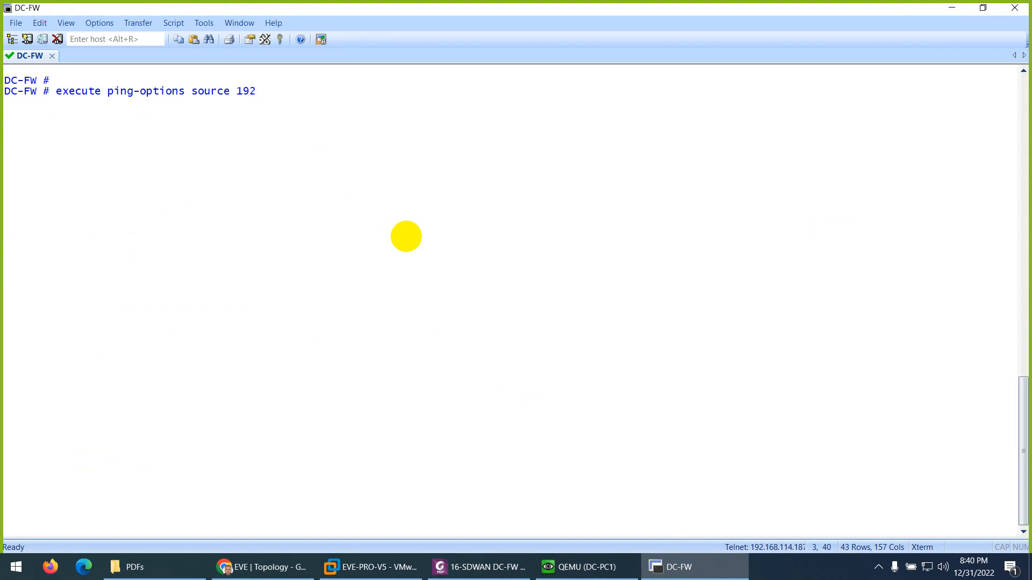
pyautogui.click(274, 565)
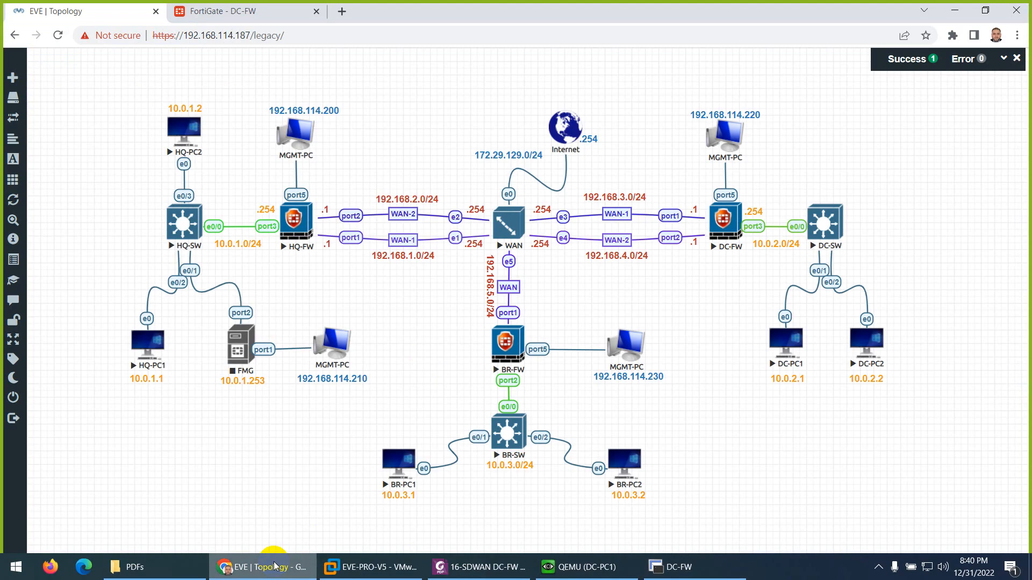
pyautogui.click(274, 567)
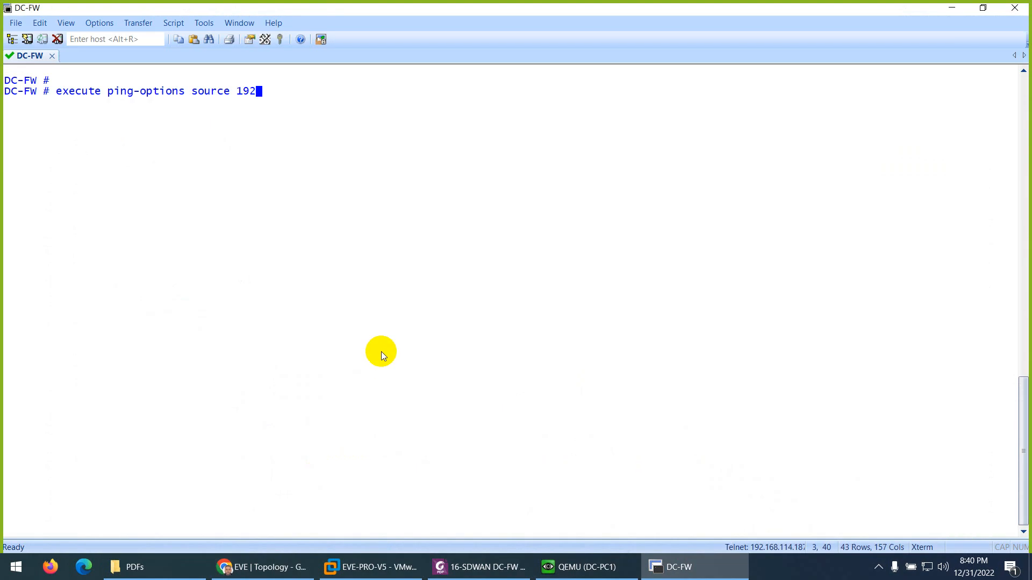
pyautogui.write('.168.4.1')
pyautogui.press('Return')
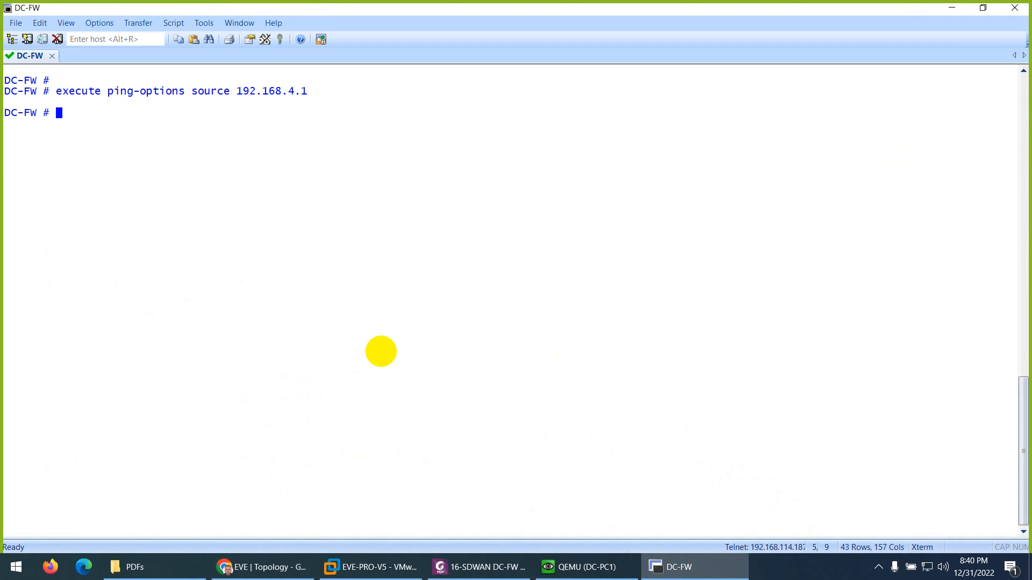
# - Run execute ping 192.168.1.1 on DC-FW and highlight the source address setting in the console
pyautogui.write('execute ping 192.168.')
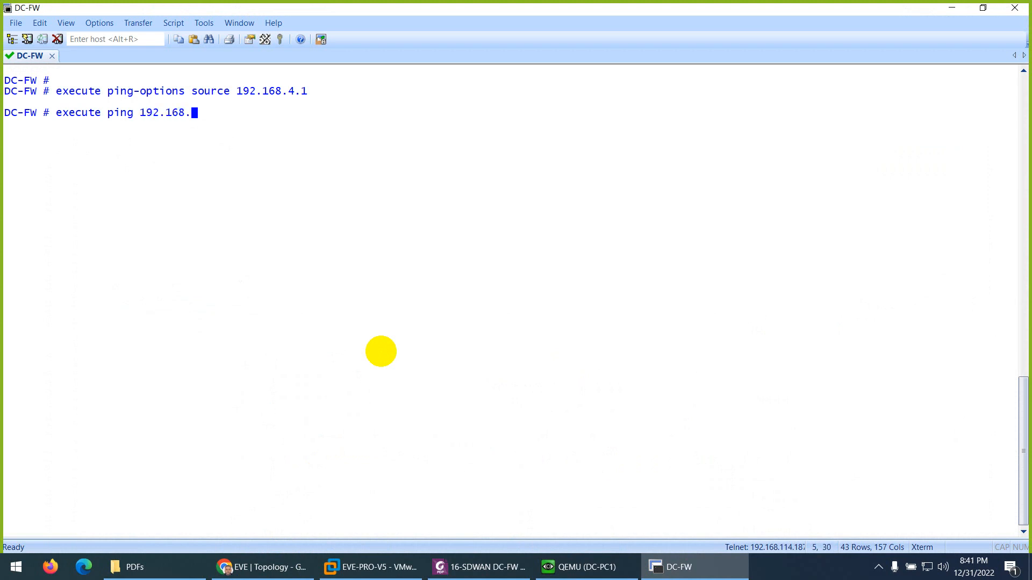
pyautogui.write('1.1')
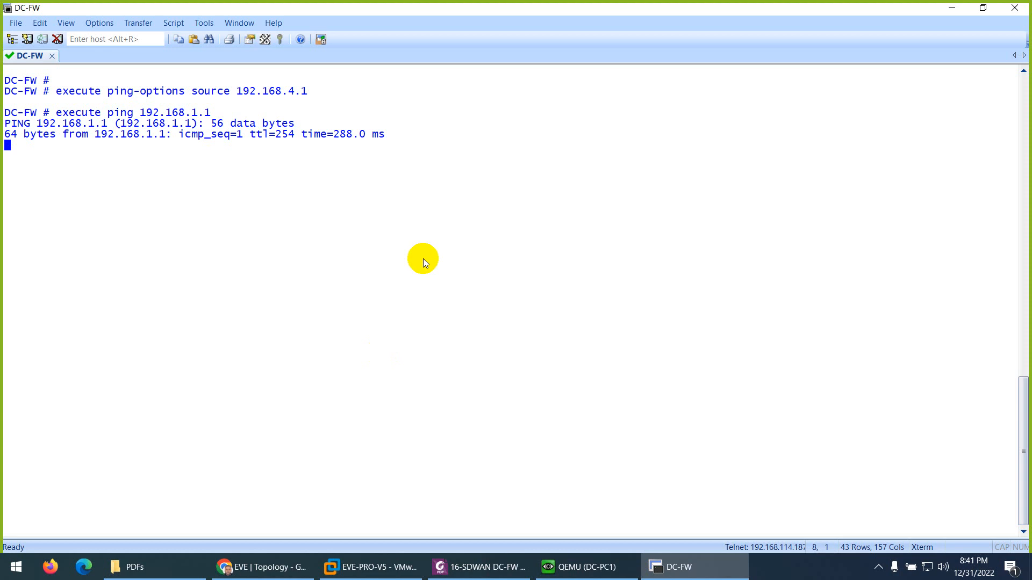
pyautogui.moveTo(307, 90); pyautogui.dragTo(198, 92)
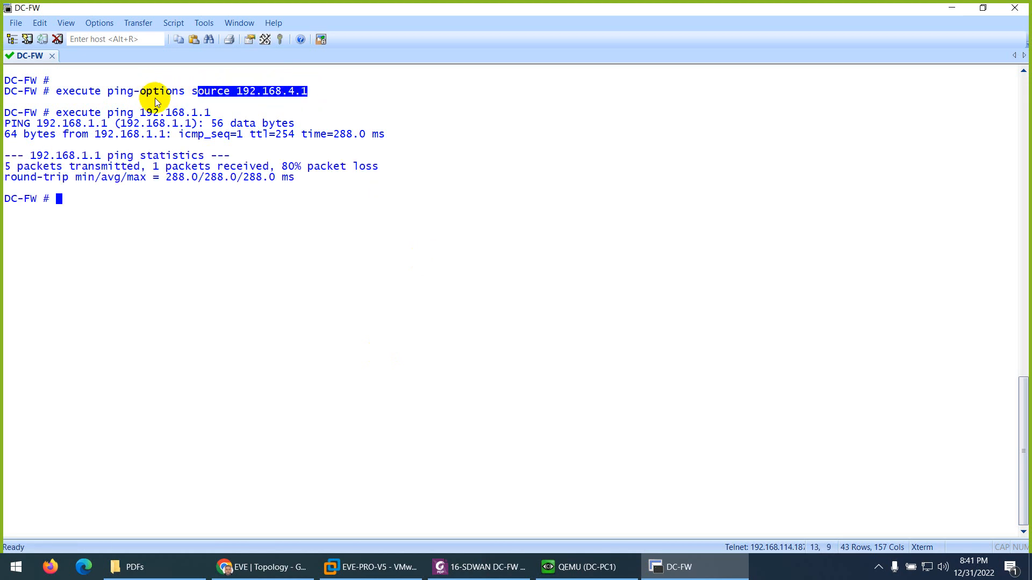
# - Repeat execute ping 192.168.1.1 on DC-FW, then change the ping source with execute ping-options source 192.168.3.1
pyautogui.press('Up')
pyautogui.press('Return')
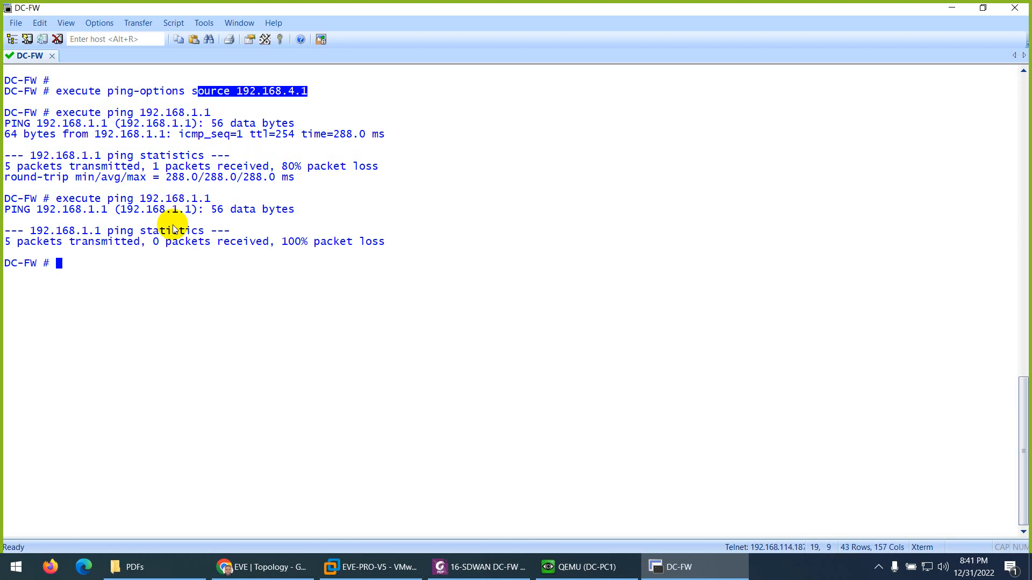
pyautogui.press('Up')
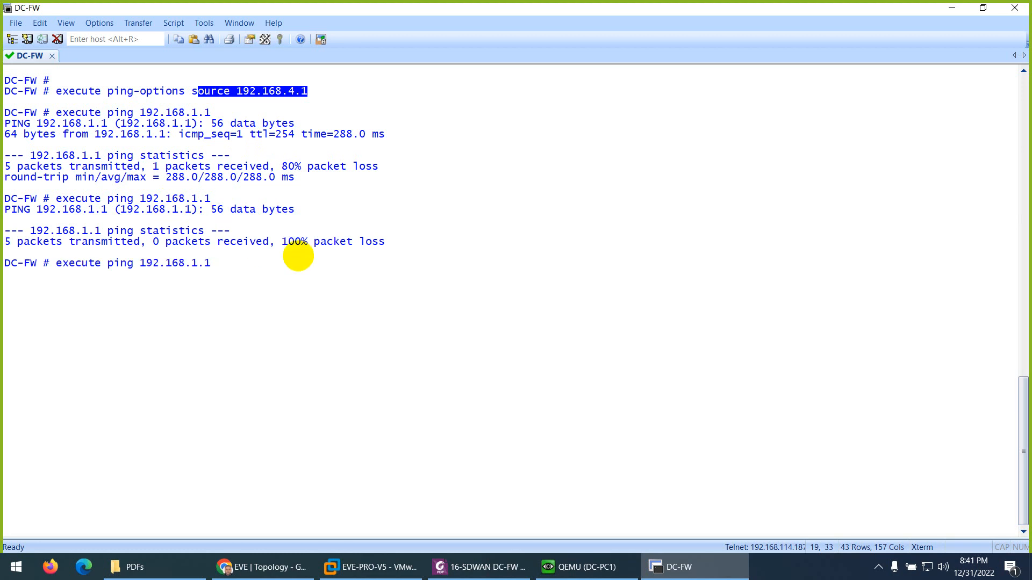
pyautogui.press('Up')
pyautogui.press('Up')
pyautogui.press('BackSpace')
pyautogui.press('BackSpace')
pyautogui.press('BackSpace')
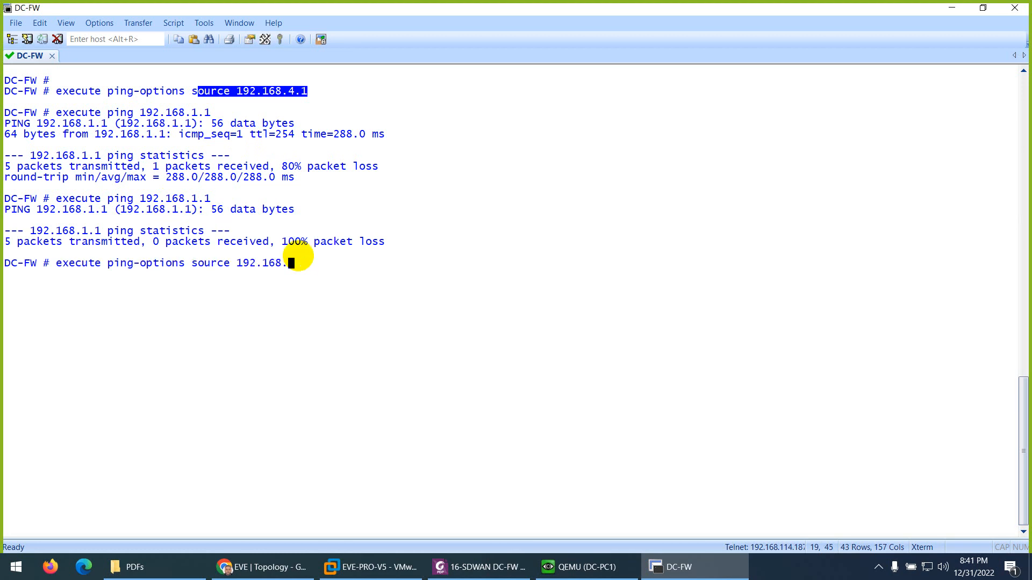
pyautogui.write('3.1')
pyautogui.press('Return')
# - Ping 192.168.1.1 from DC-FW using the WAN-1 source address and stop after a few replies
pyautogui.press('Up')
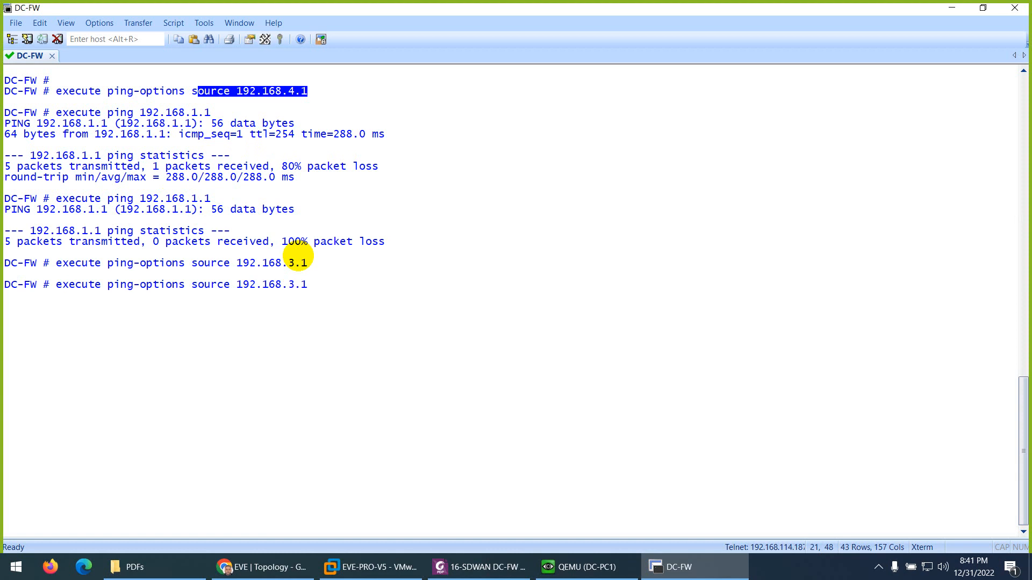
pyautogui.press('Up')
pyautogui.press('Return')
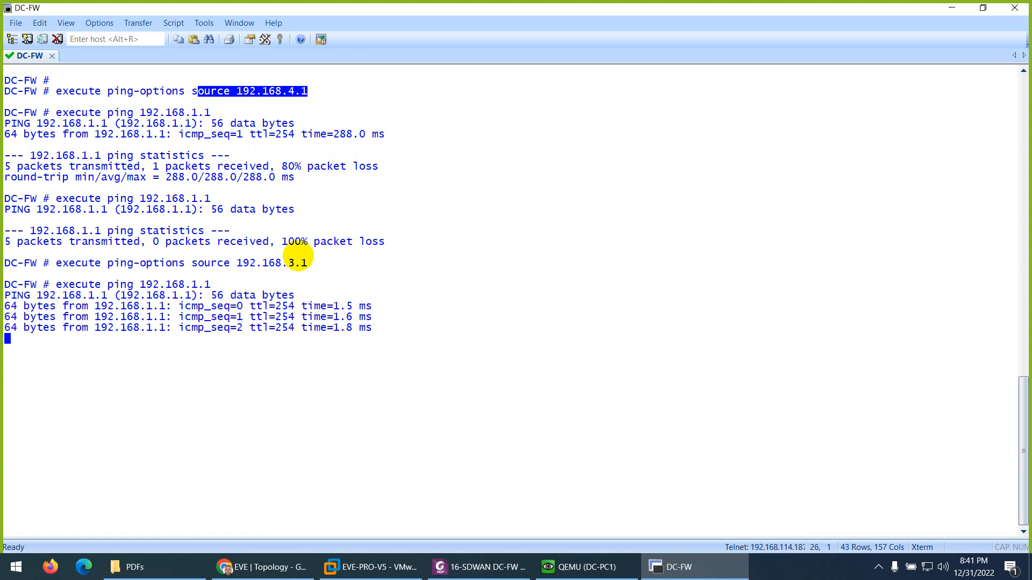
pyautogui.hotkey('ctrl', 'c')
# - In the EVE topology, delete the WAN-2 link on DC-FW and reconnect WAN e4 to DC-FW port2
pyautogui.click(262, 567)
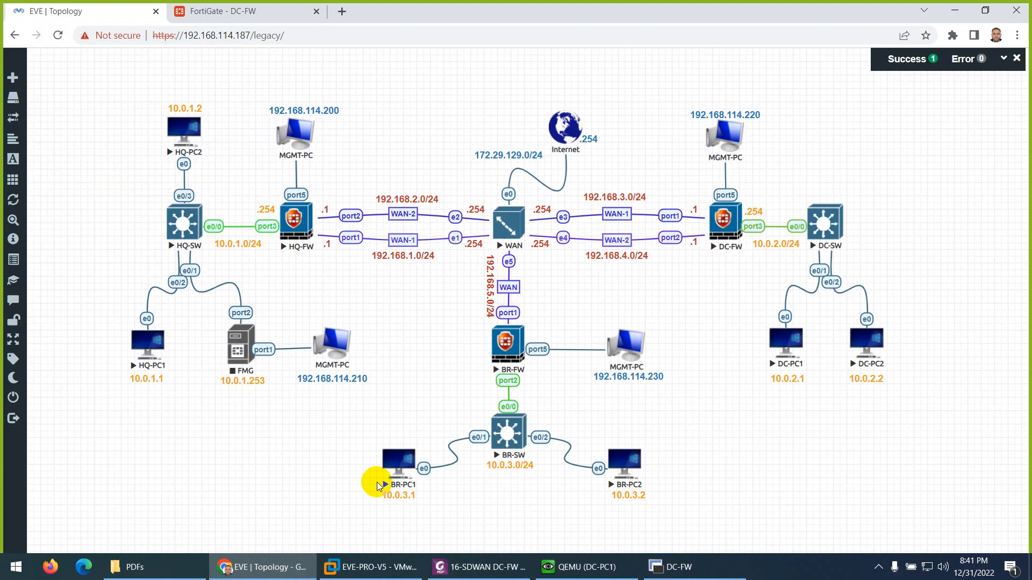
pyautogui.rightClick(618, 240)
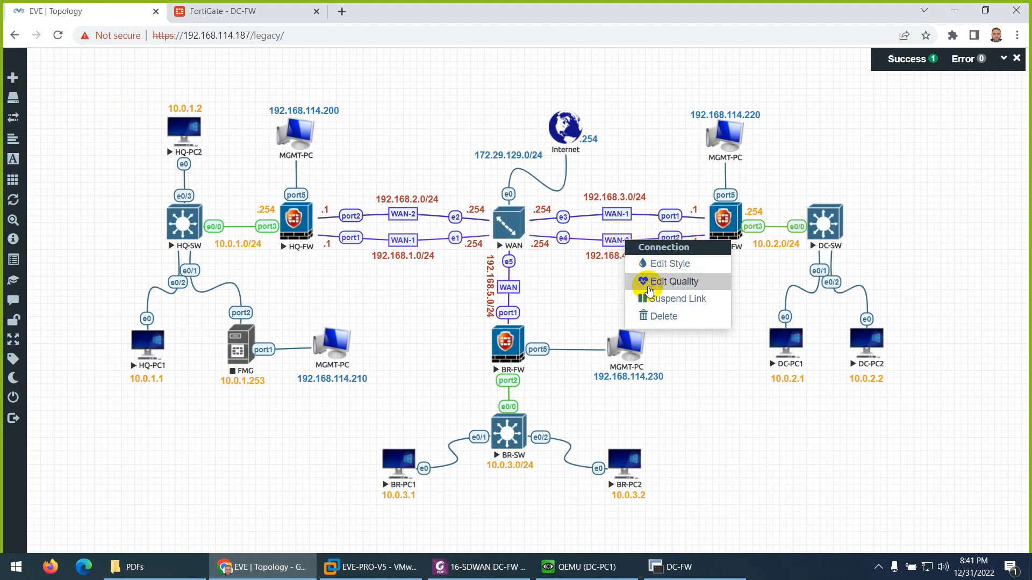
pyautogui.click(660, 317)
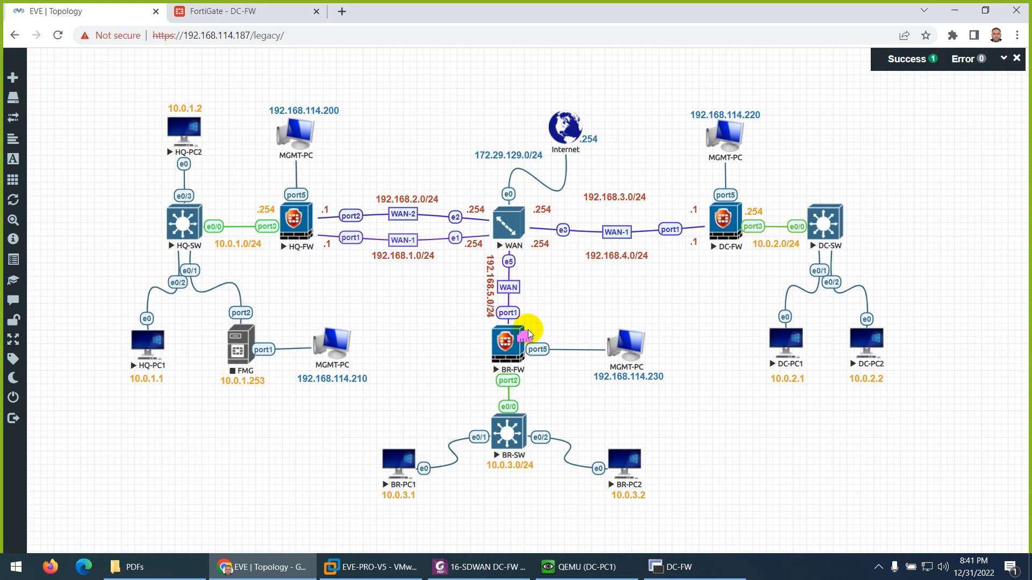
pyautogui.moveTo(535, 211); pyautogui.dragTo(721, 215)
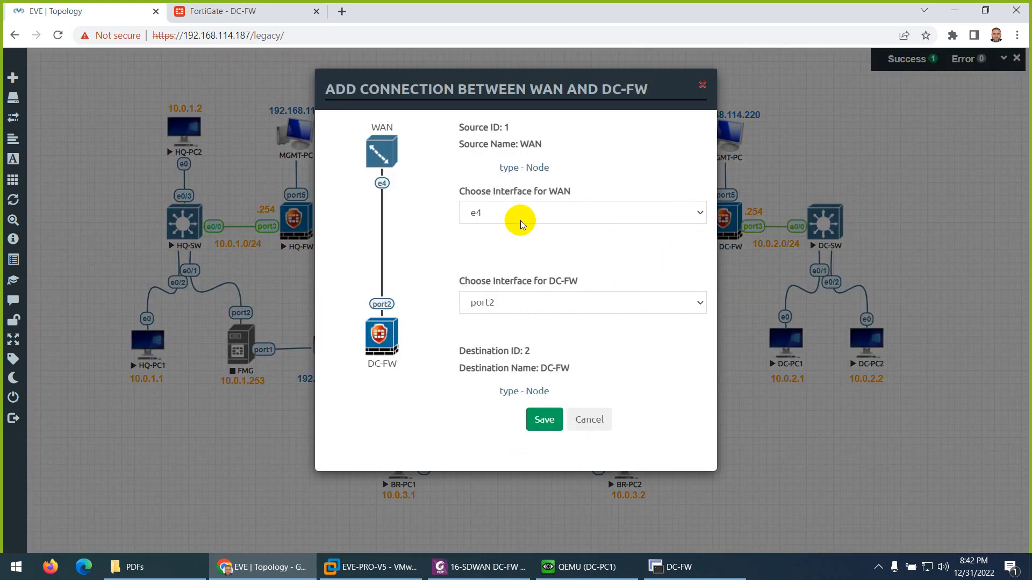
pyautogui.click(544, 419)
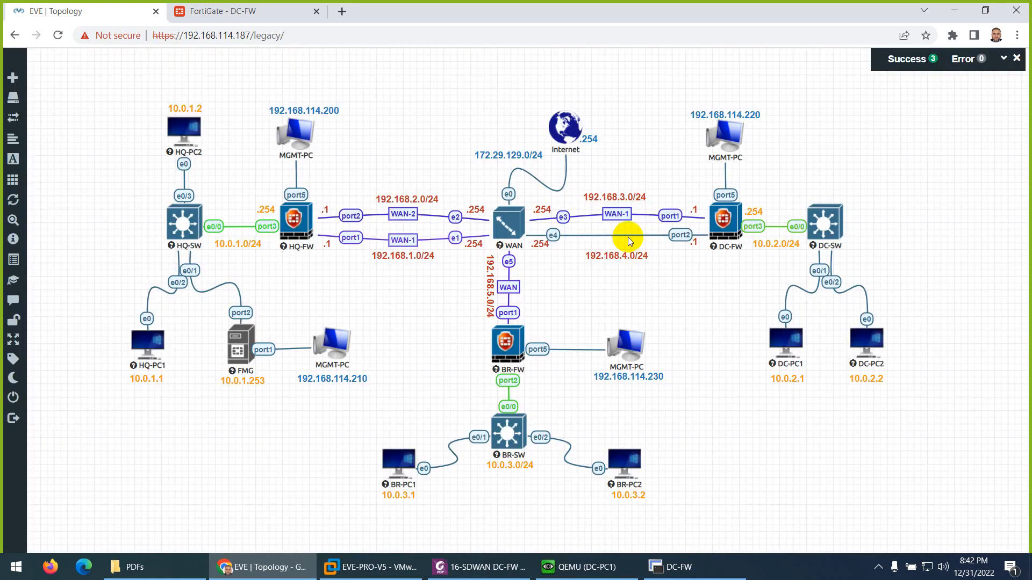
# - Style the new e4–port2 link as StateMachine with the purple colour RGB 90, 54, 191
pyautogui.rightClick(680, 236)
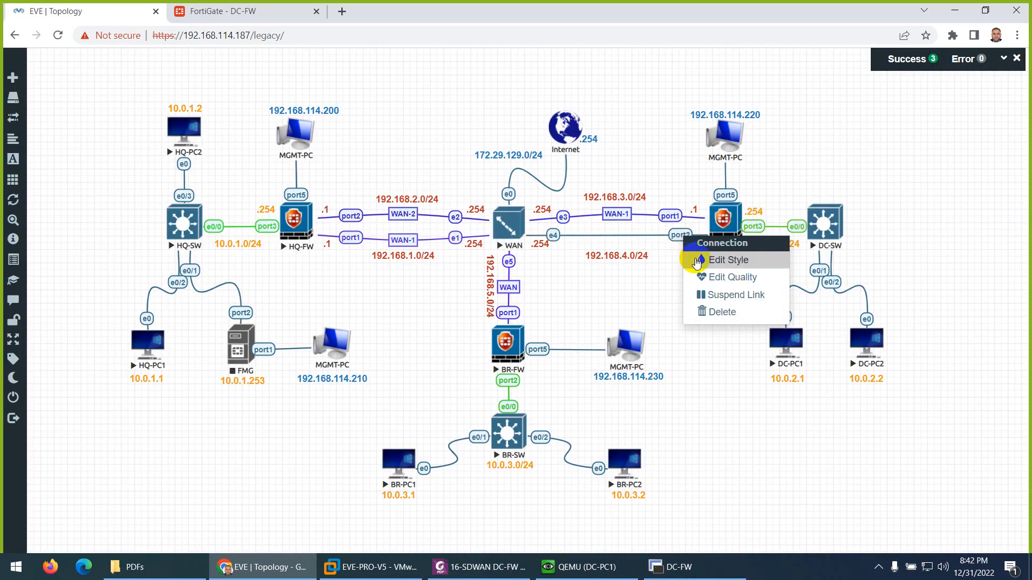
pyautogui.click(721, 261)
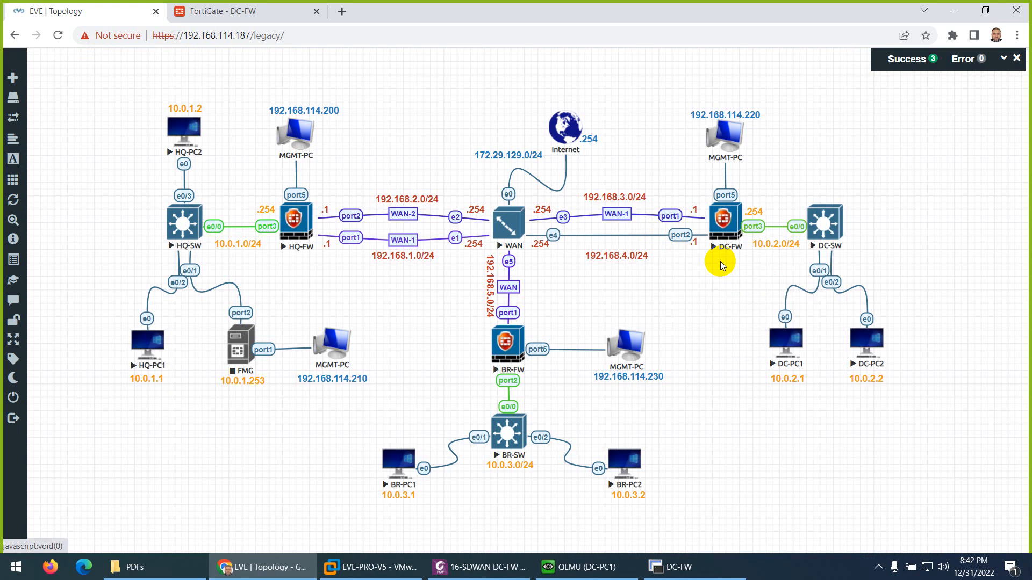
pyautogui.click(344, 520)
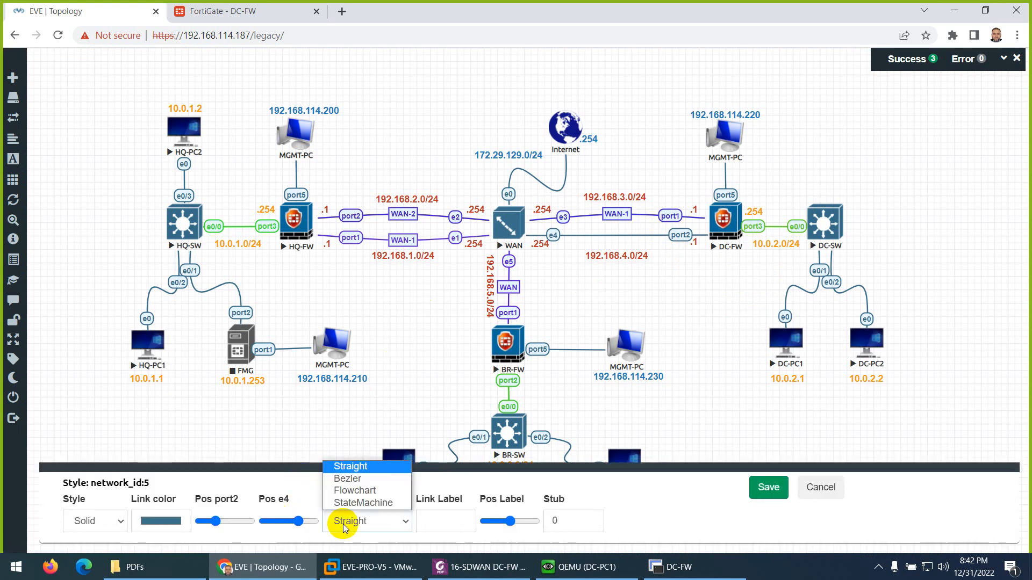
pyautogui.click(358, 503)
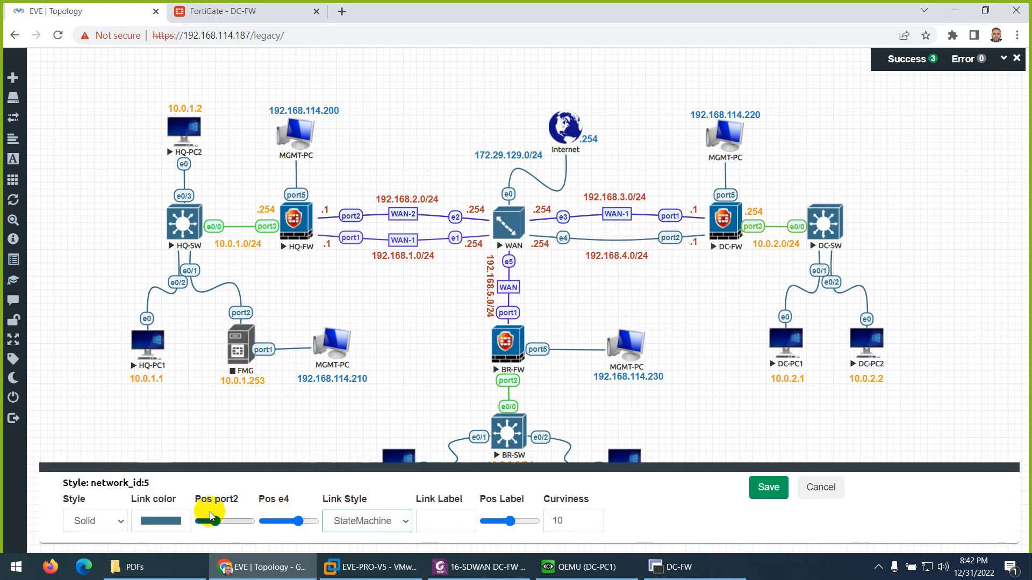
pyautogui.click(162, 524)
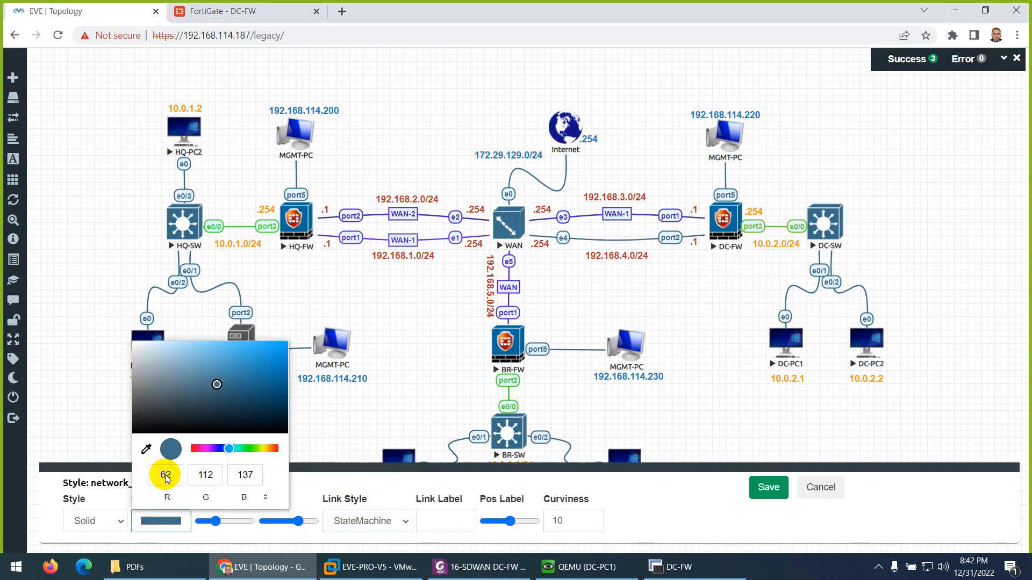
pyautogui.click(216, 449)
pyautogui.click(244, 364)
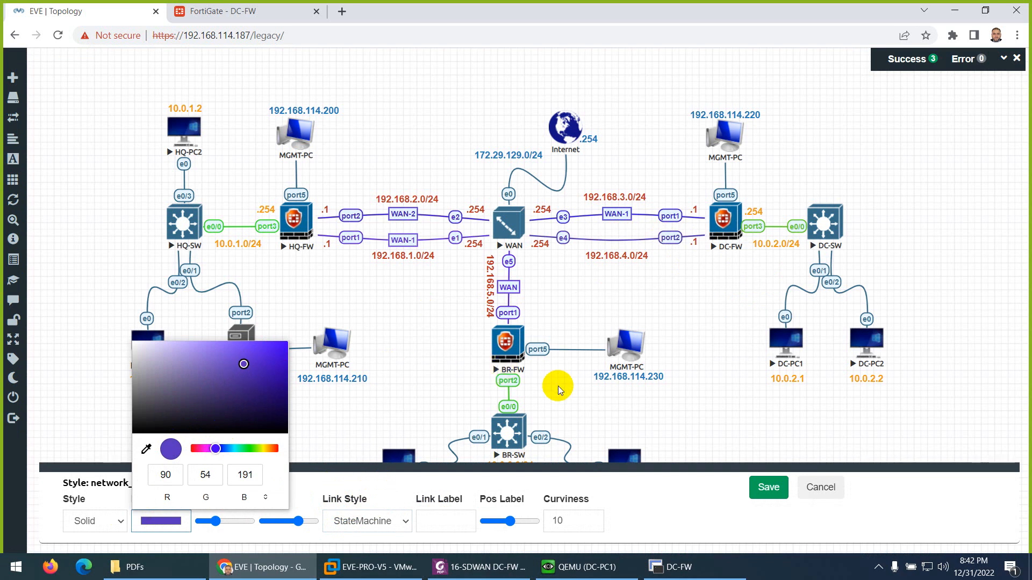
# - Label the e4–port2 link WAN-2 and save its style
pyautogui.click(443, 520)
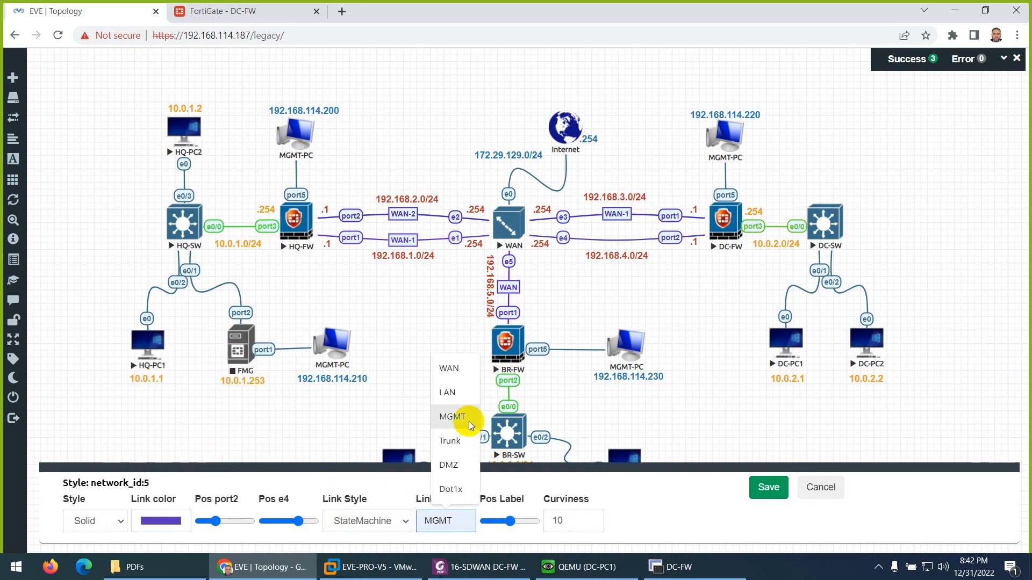
pyautogui.click(451, 379)
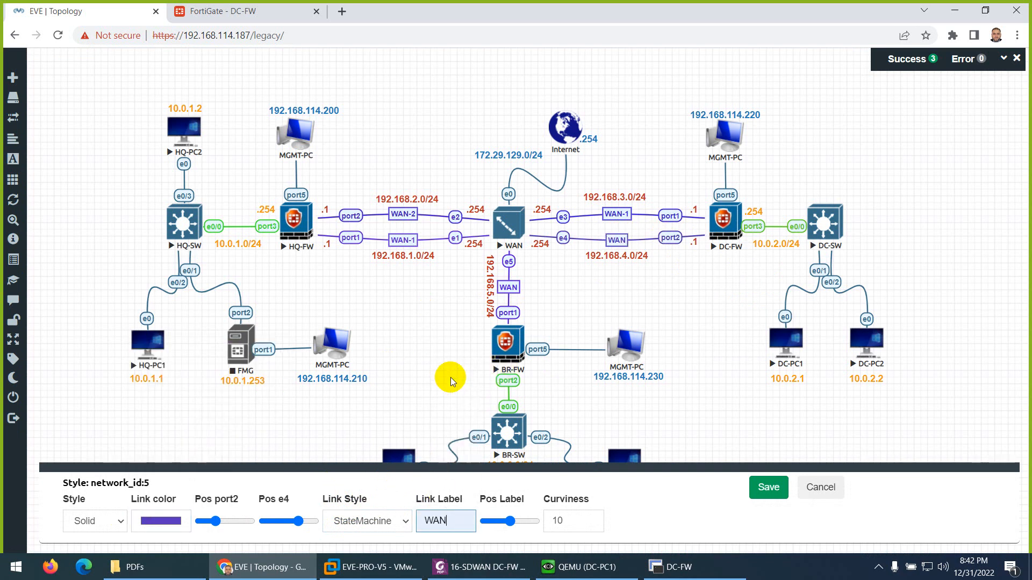
pyautogui.write('-2')
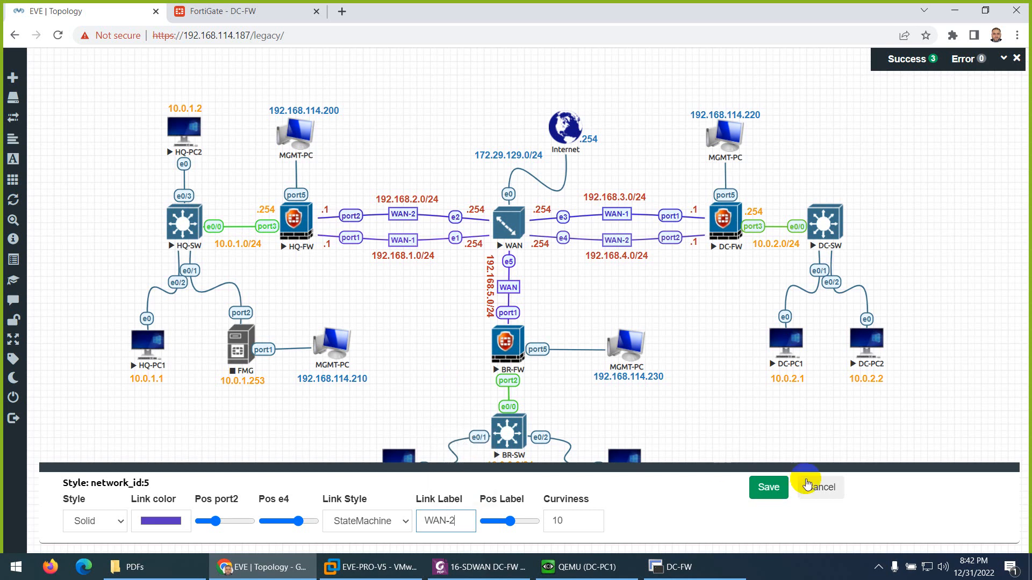
pyautogui.click(807, 485)
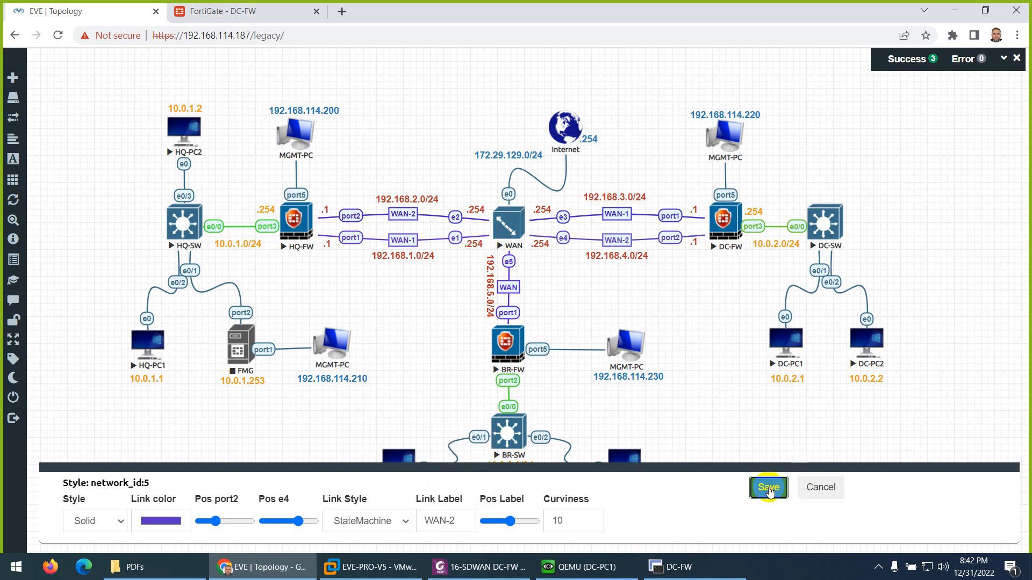
# - Return to the DC-FW console, clear its screen and set the ping source with execute ping-options source 192.168.4.1
pyautogui.click(679, 567)
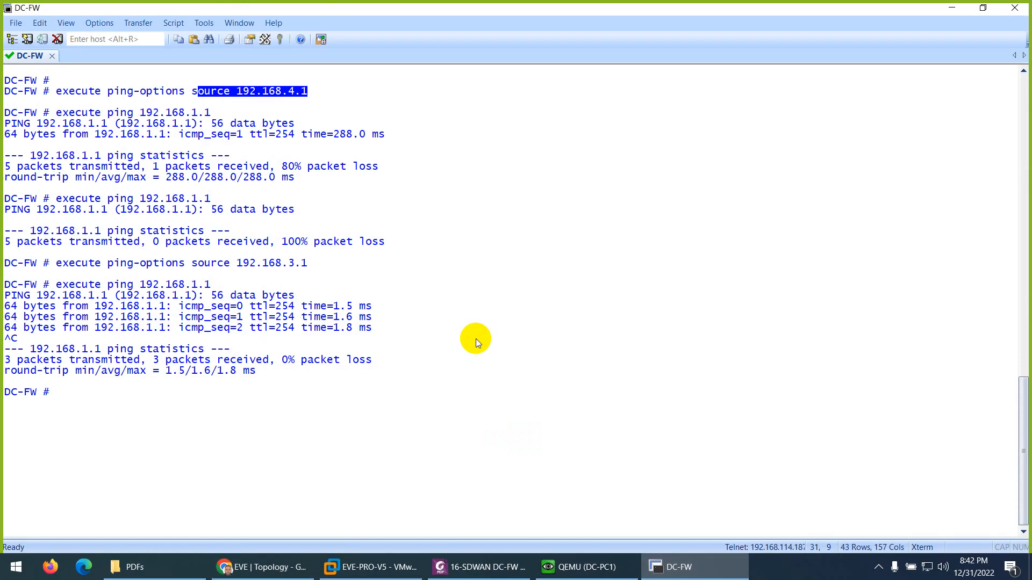
pyautogui.hotkey('ctrl', 'l')
pyautogui.press('Up')
pyautogui.press('Up')
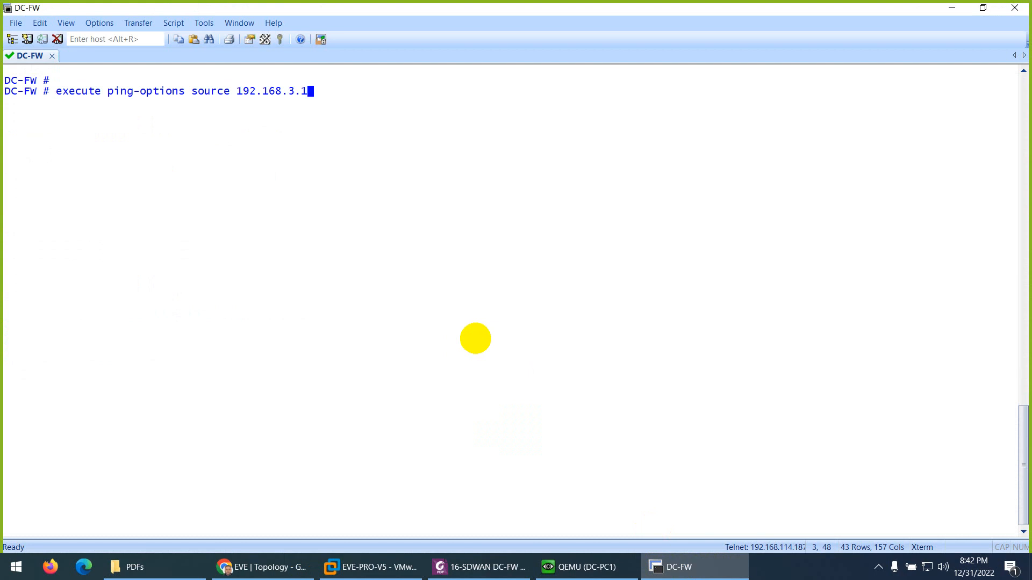
pyautogui.press('BackSpace')
pyautogui.press('BackSpace')
pyautogui.write('4.')
# - Run execute ping 192.168.1.1 on DC-FW over the recreated WAN-2 link and stop after a few replies
pyautogui.press('Up')
pyautogui.press('Up')
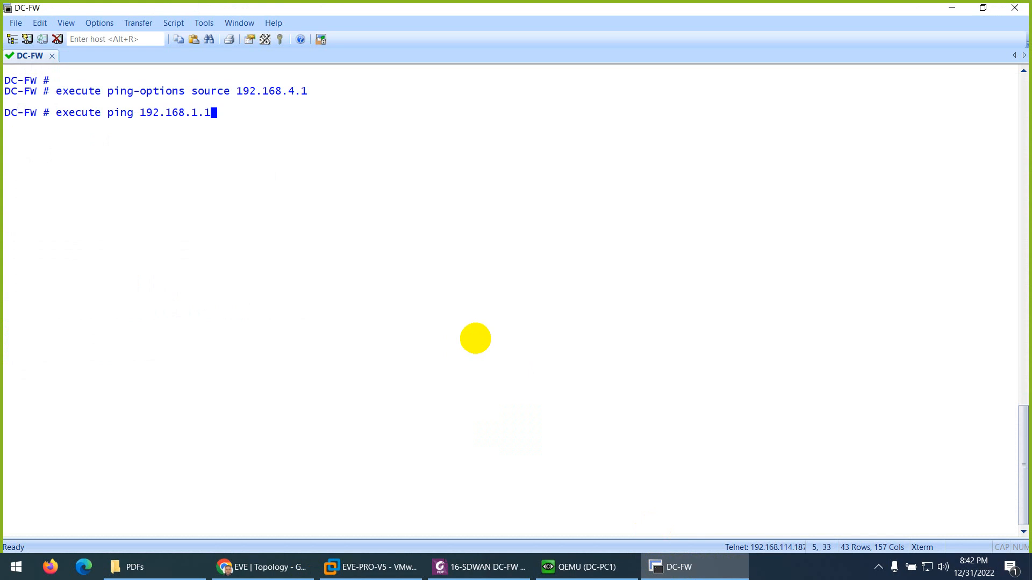
pyautogui.press('Return')
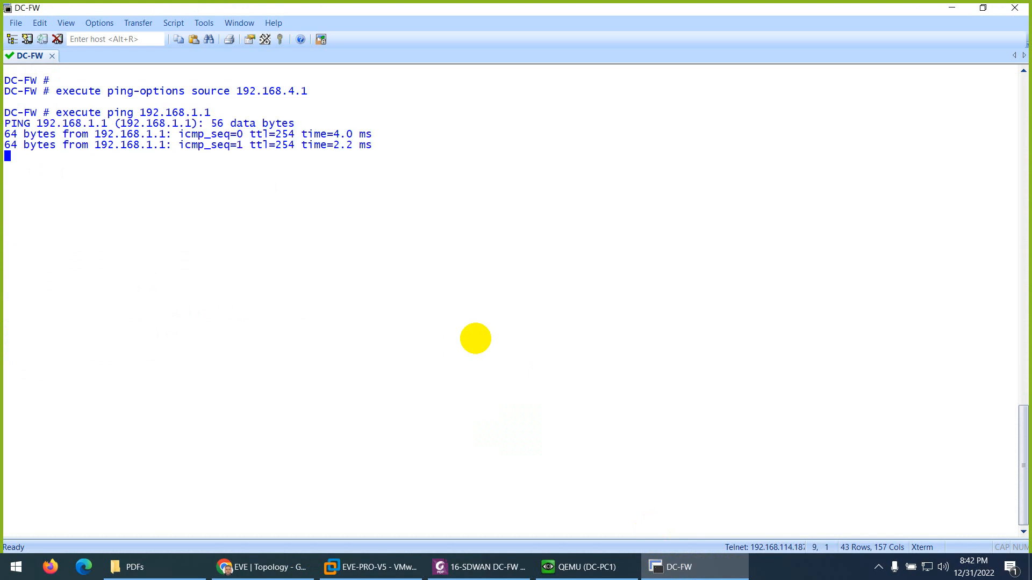
pyautogui.hotkey('ctrl', 'c')
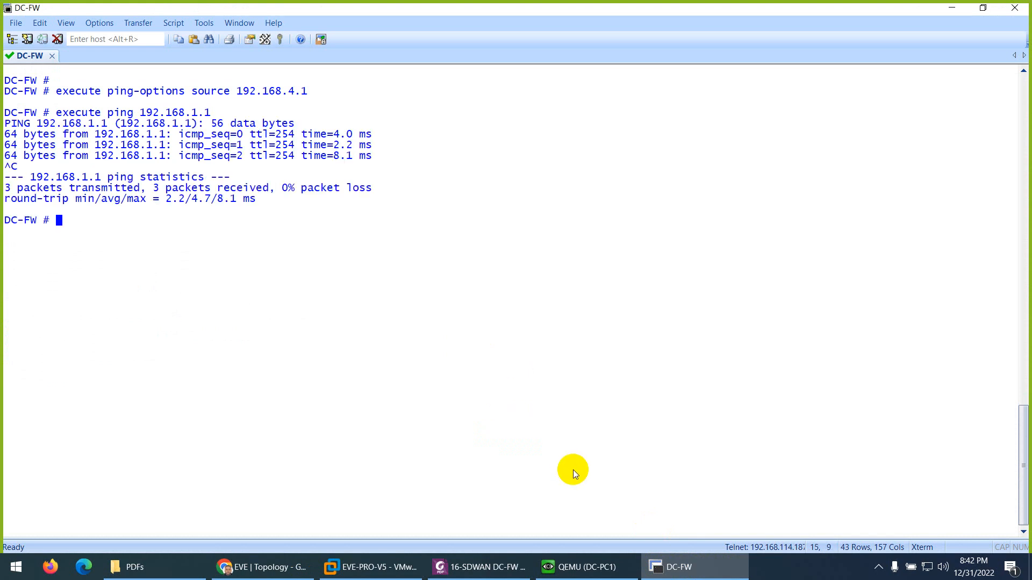
# - Check the DC-PC1 terminal, then clear the firewall sessions on DC-FW with diagnose sys session clear
pyautogui.click(574, 572)
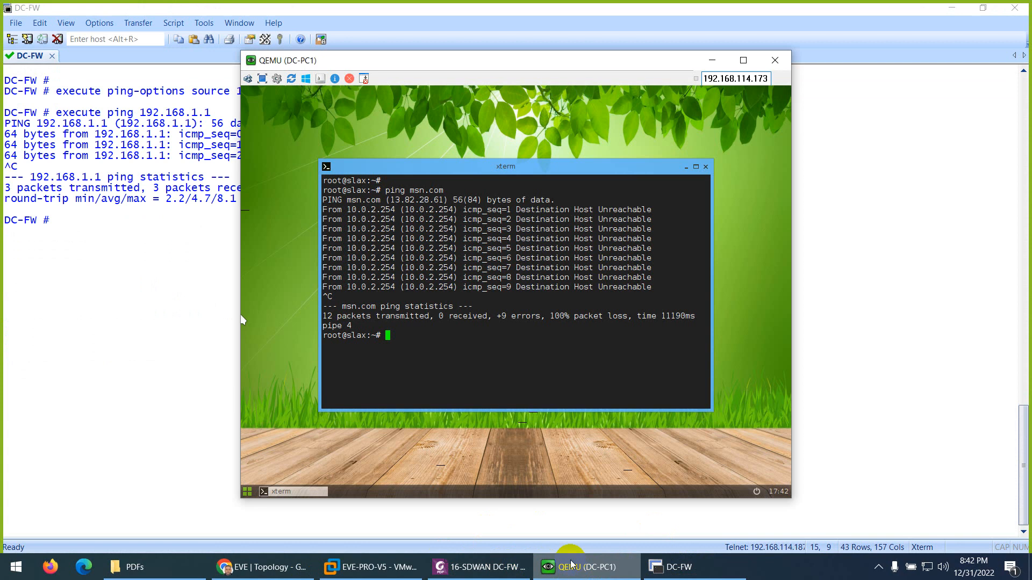
pyautogui.click(561, 397)
pyautogui.click(106, 277)
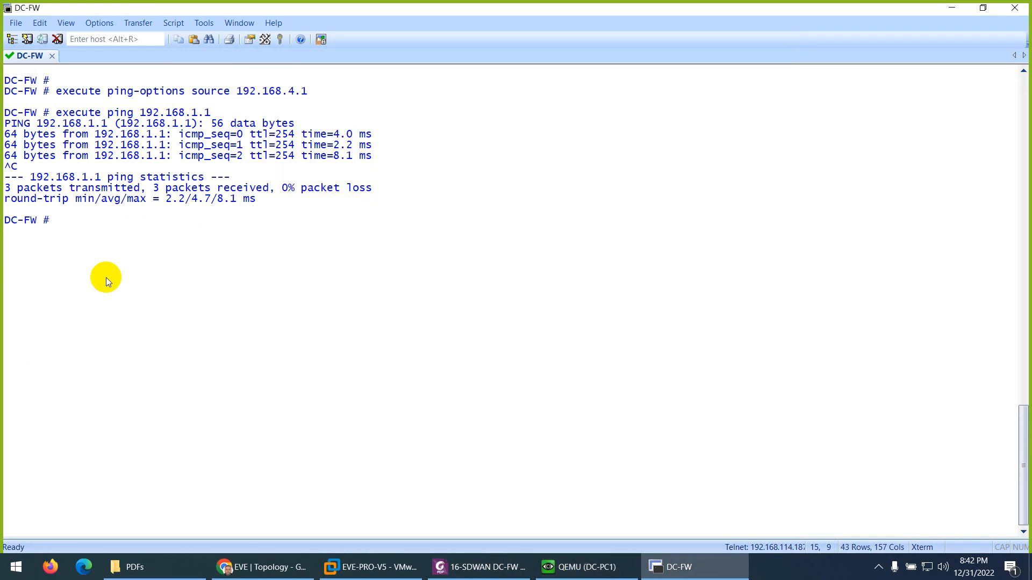
pyautogui.press('Up')
pyautogui.press('Up')
pyautogui.press('Up')
pyautogui.press('Up')
pyautogui.press('Up')
pyautogui.press('Up')
pyautogui.press('Up')
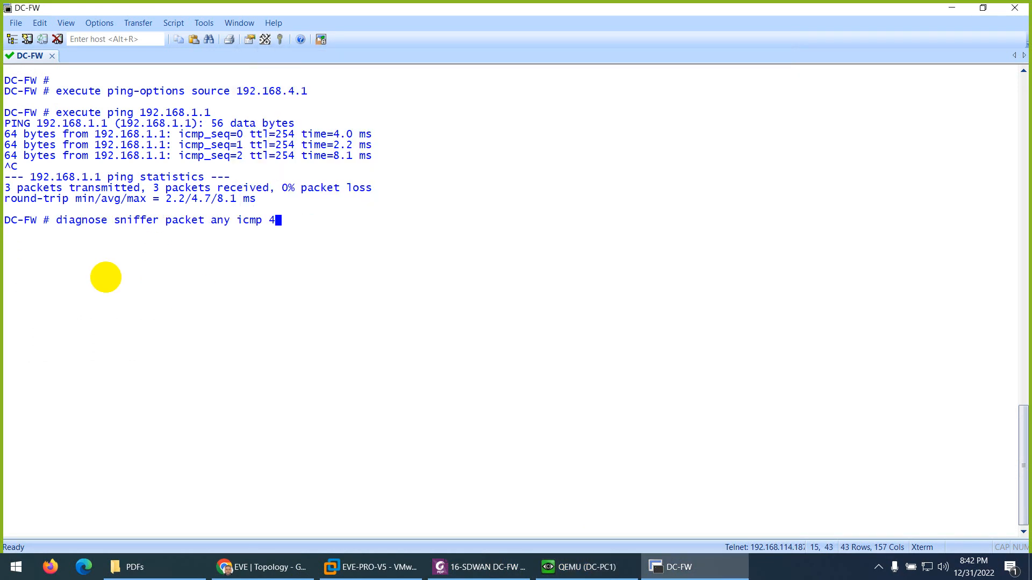
pyautogui.press('Up')
pyautogui.press('Return')
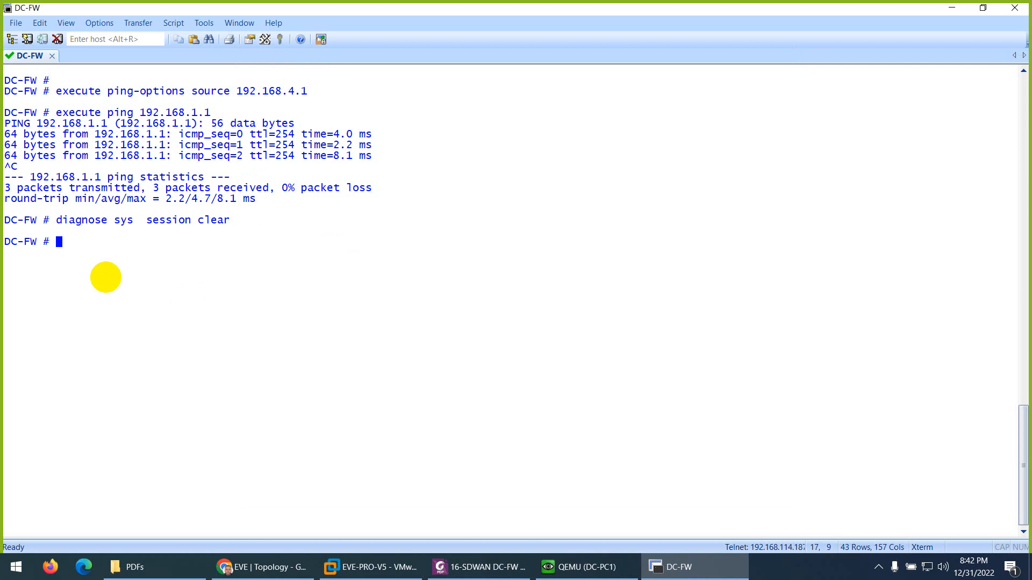
# - Clear the DC-FW console and recall diagnose sniffer packet any icmp 4 at the prompt without running it
pyautogui.hotkey('ctrl', 'l')
pyautogui.press('Return')
pyautogui.press('Return')
pyautogui.press('Return')
pyautogui.press('Up')
pyautogui.press('Up')
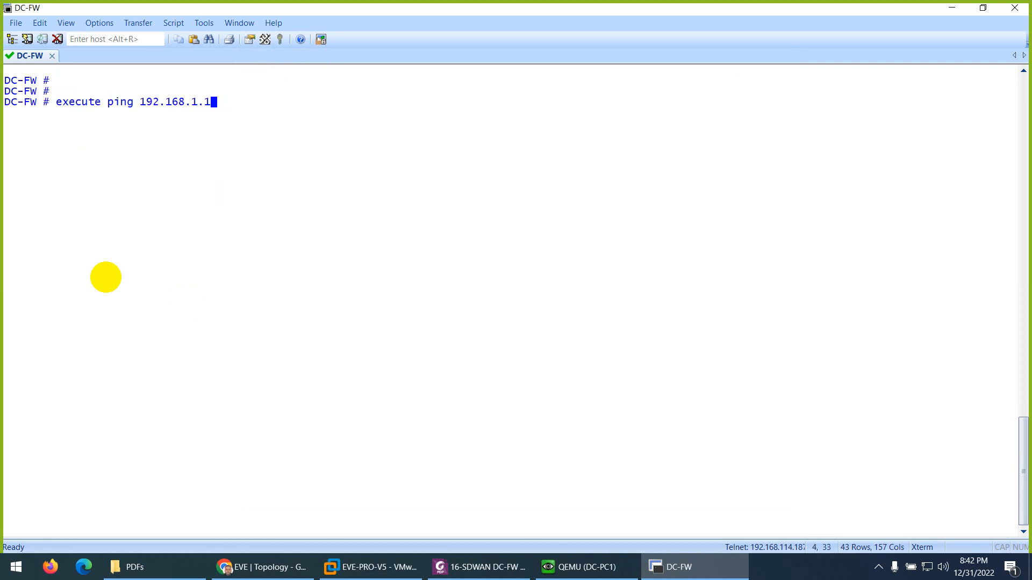
pyautogui.press('Up')
pyautogui.press('Up')
pyautogui.press('Up')
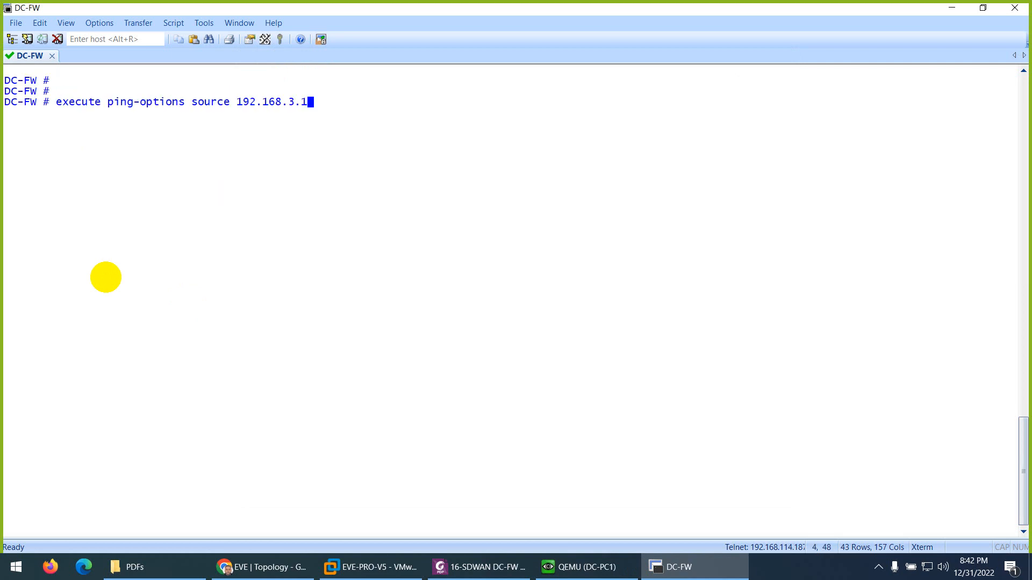
pyautogui.press('Up')
pyautogui.press('Up')
pyautogui.press('Up')
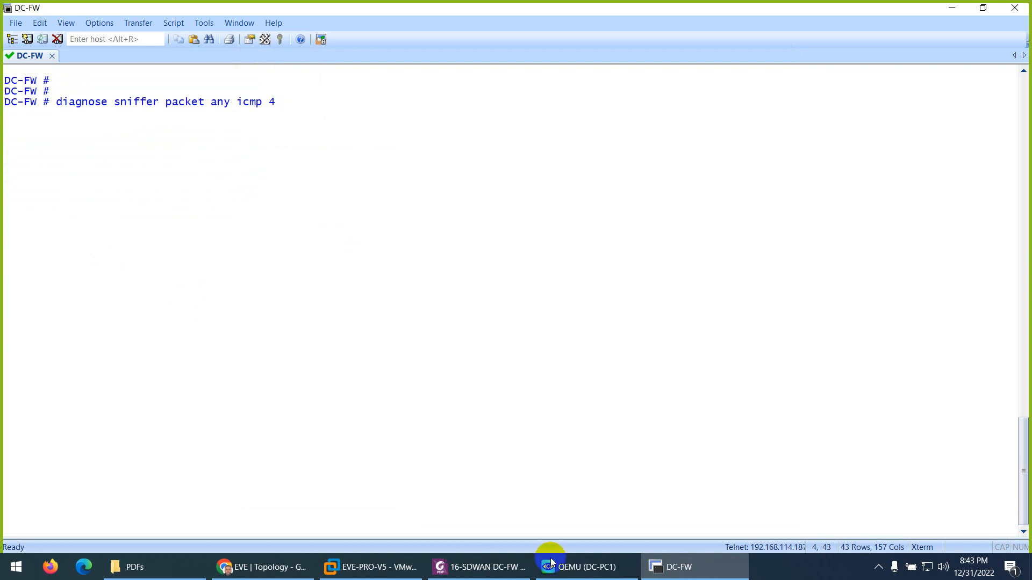
# - On DC-PC1, clear the terminal, run traceroute 8.8.8.8 -d and stop it after the first four hops
pyautogui.click(578, 567)
pyautogui.hotkey('ctrl', 'l')
pyautogui.write('t')
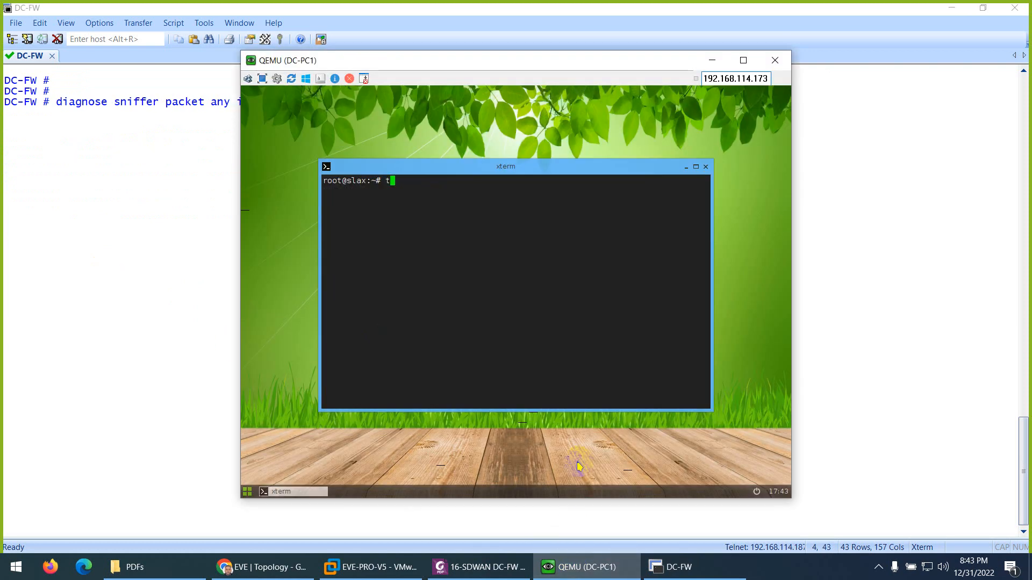
pyautogui.write('raceroute 8.8.8.8 -d')
pyautogui.press('Return')
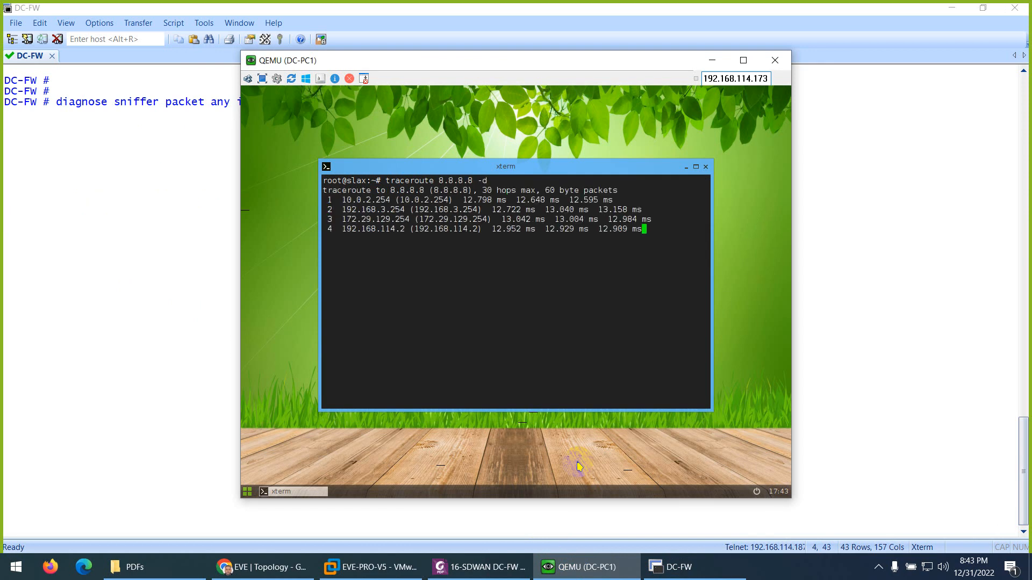
pyautogui.hotkey('ctrl', 'c')
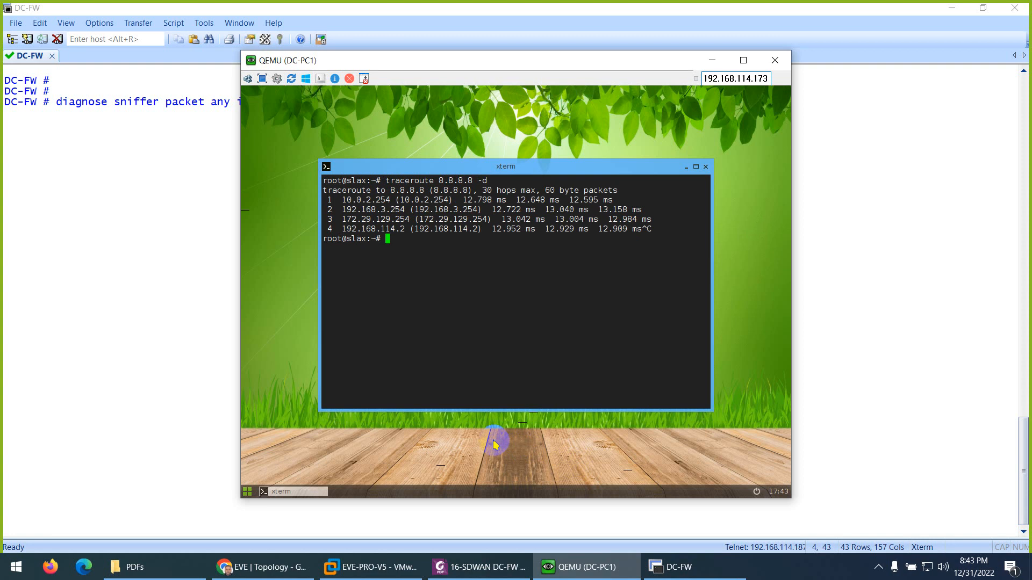
# - Run traceroute twitter.com -d on DC-PC1, check the second hop's gateway address, and stop it after four hops
pyautogui.press('Up')
pyautogui.press('BackSpace')
pyautogui.press('BackSpace')
pyautogui.press('BackSpace')
pyautogui.press('BackSpace')
pyautogui.press('BackSpace')
pyautogui.press('BackSpace')
pyautogui.press('BackSpace')
pyautogui.write('twitter.com -d')
pyautogui.press('Return')
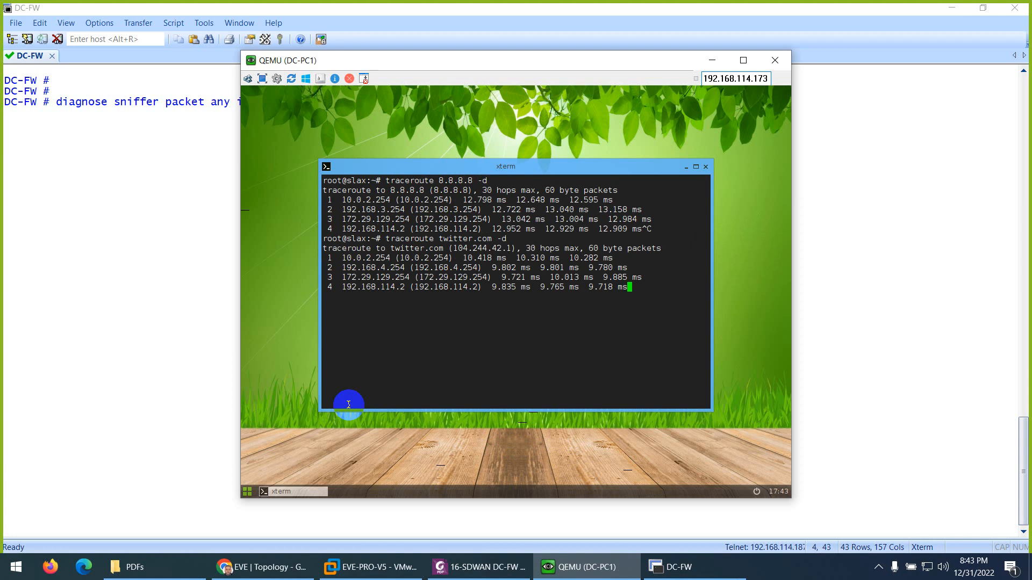
pyautogui.moveTo(409, 268); pyautogui.dragTo(372, 268)
pyautogui.click(399, 316)
pyautogui.hotkey('ctrl', 'c')
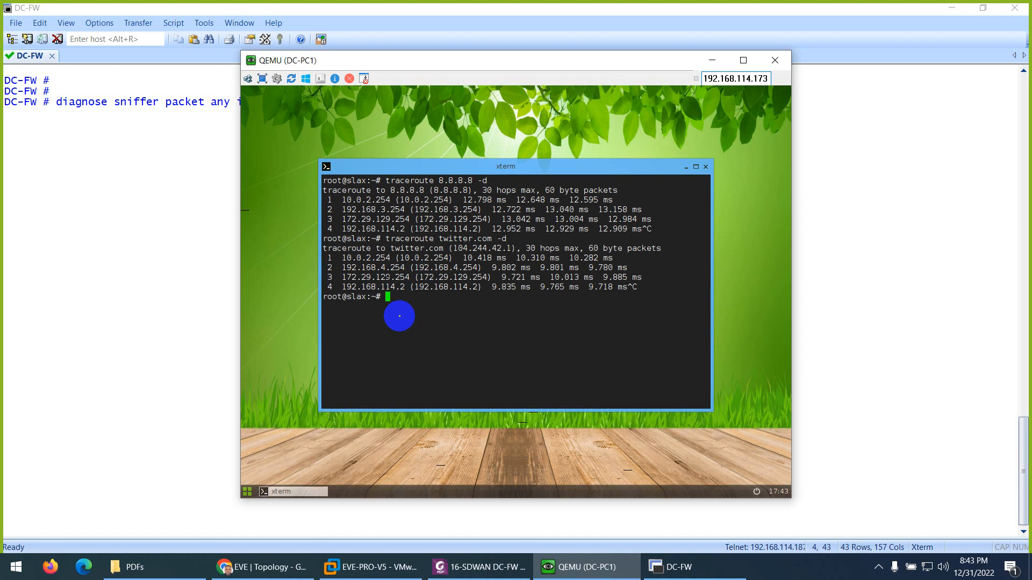
# - Switch to the DC-FW web interface and save a configuration revision with the comment Basic-SDWAN Config
pyautogui.click(261, 567)
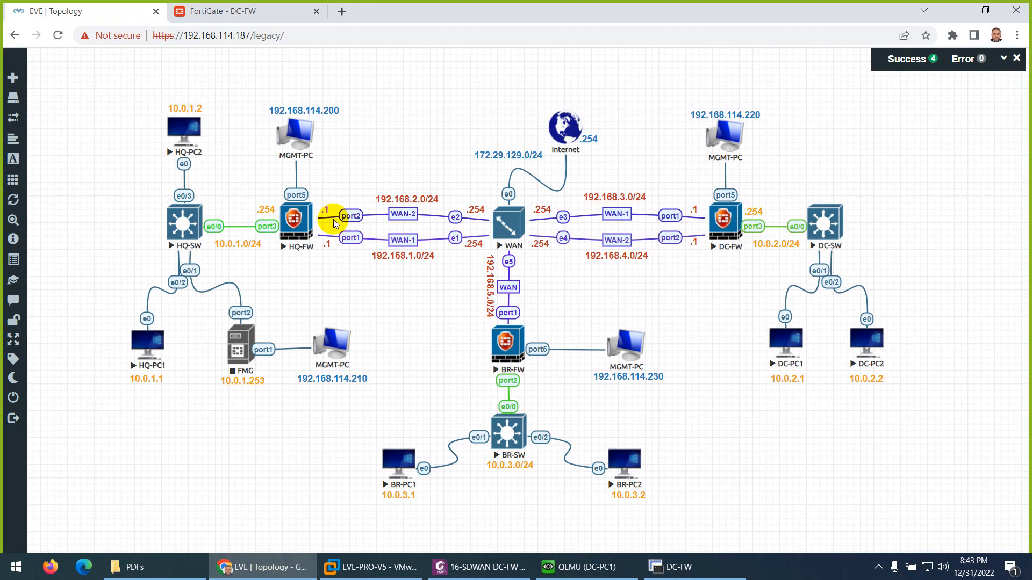
pyautogui.click(254, 19)
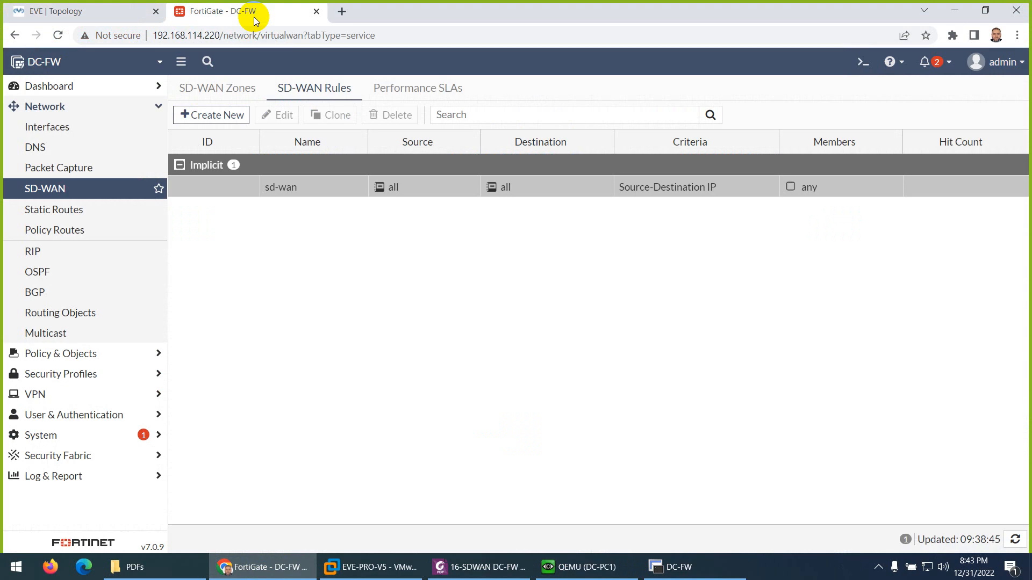
pyautogui.click(992, 70)
pyautogui.moveTo(959, 145)
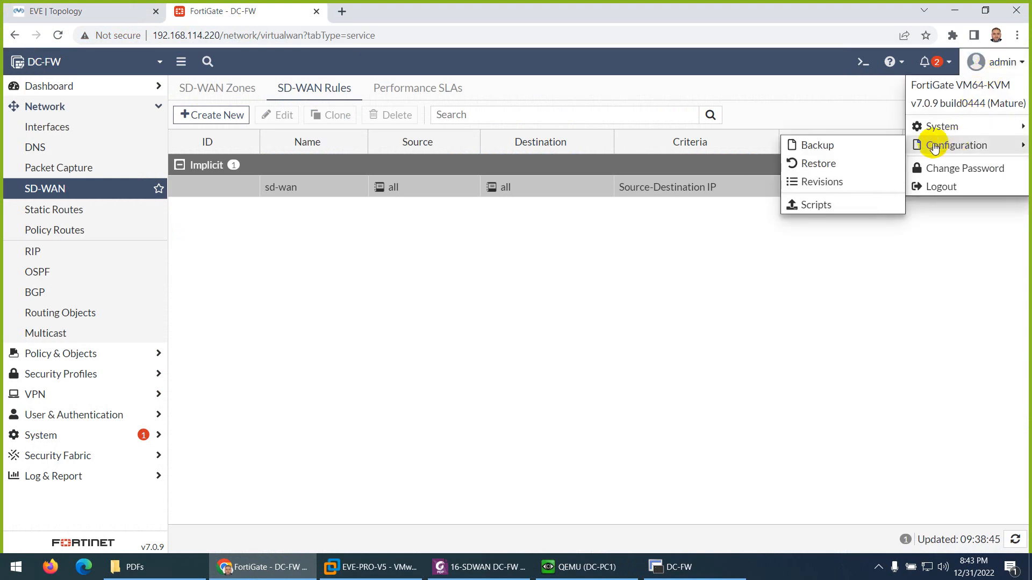
pyautogui.click(826, 181)
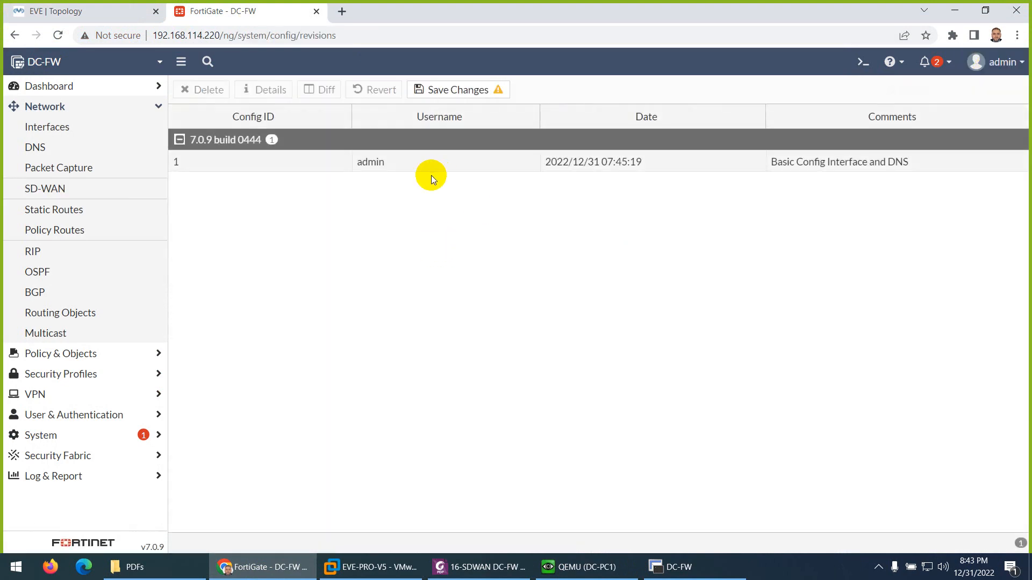
pyautogui.click(462, 94)
pyautogui.click(509, 134)
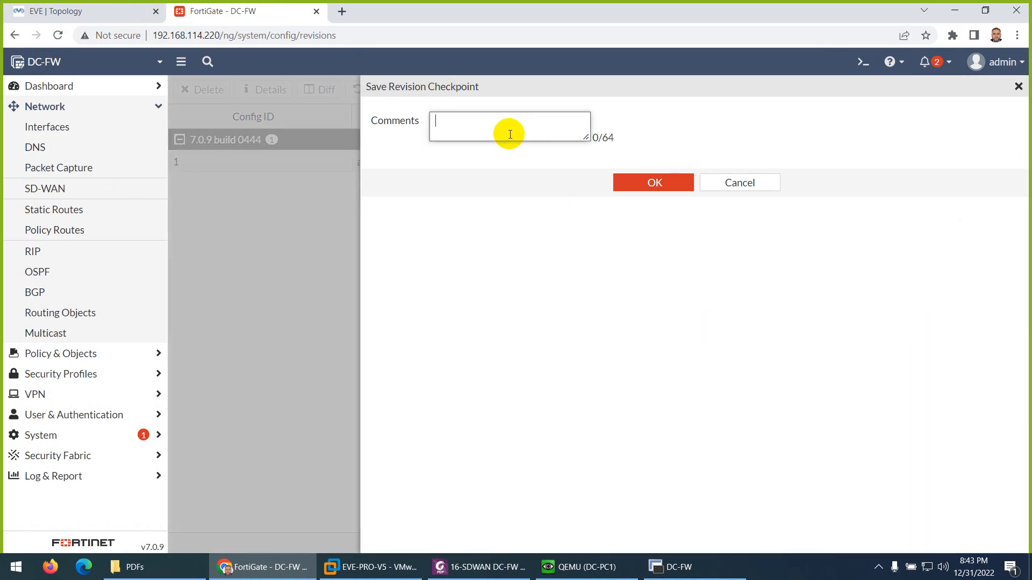
pyautogui.write('Basic')
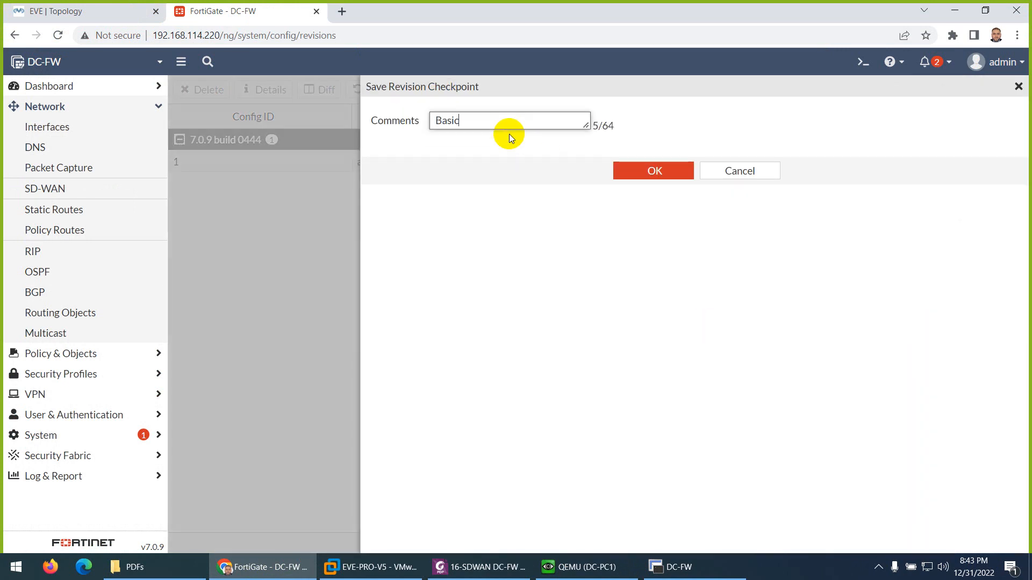
pyautogui.write('-SDWAN Config')
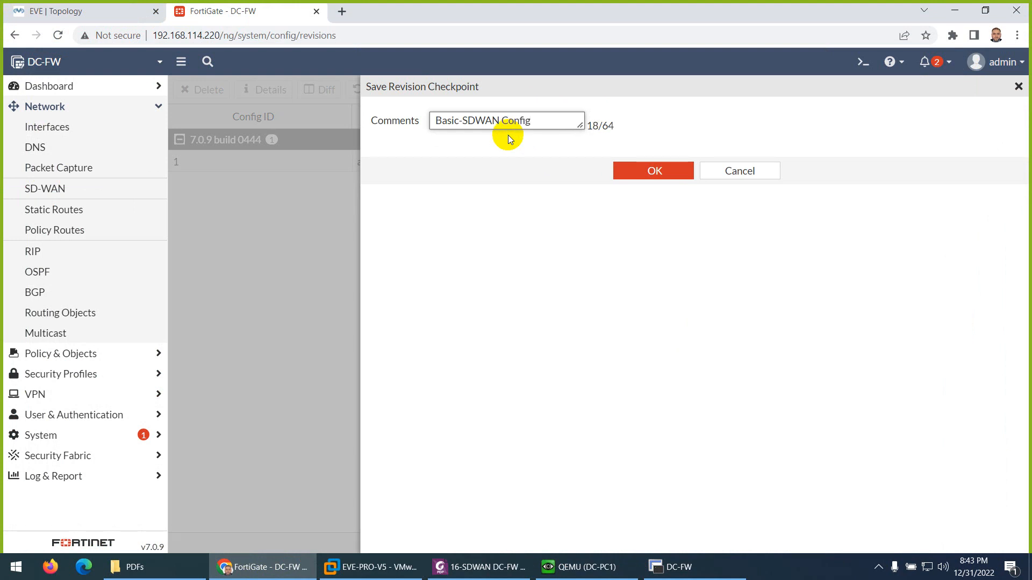
pyautogui.click(640, 171)
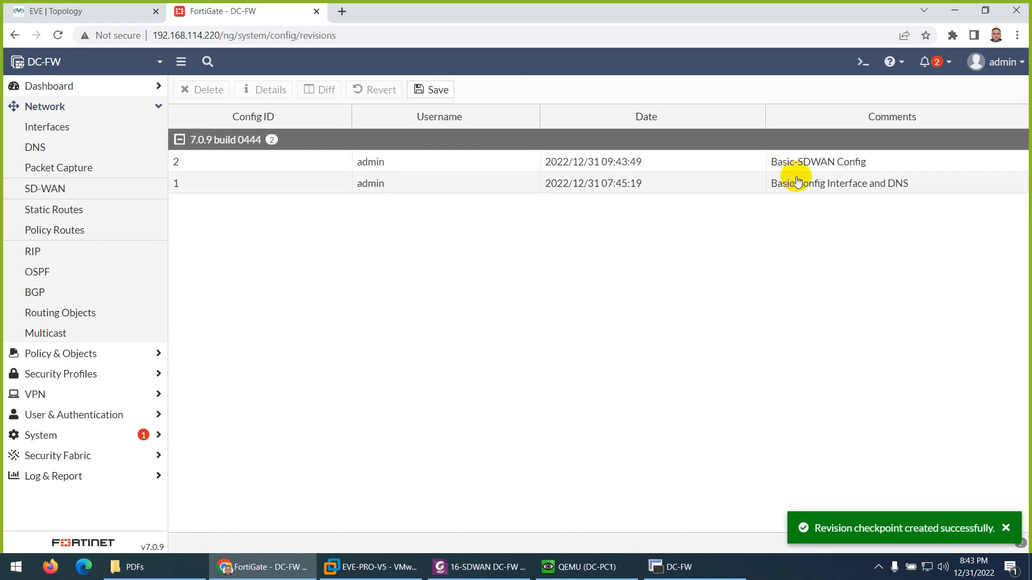
pyautogui.click(623, 184)
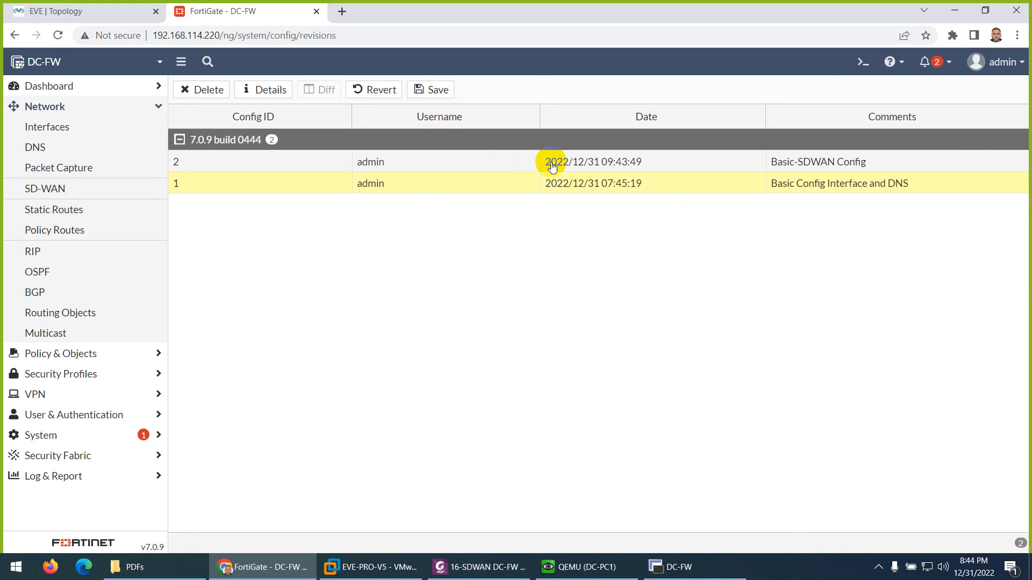
# - Back up the DC-FW configuration to the local PC without encryption
pyautogui.click(994, 72)
pyautogui.moveTo(942, 149)
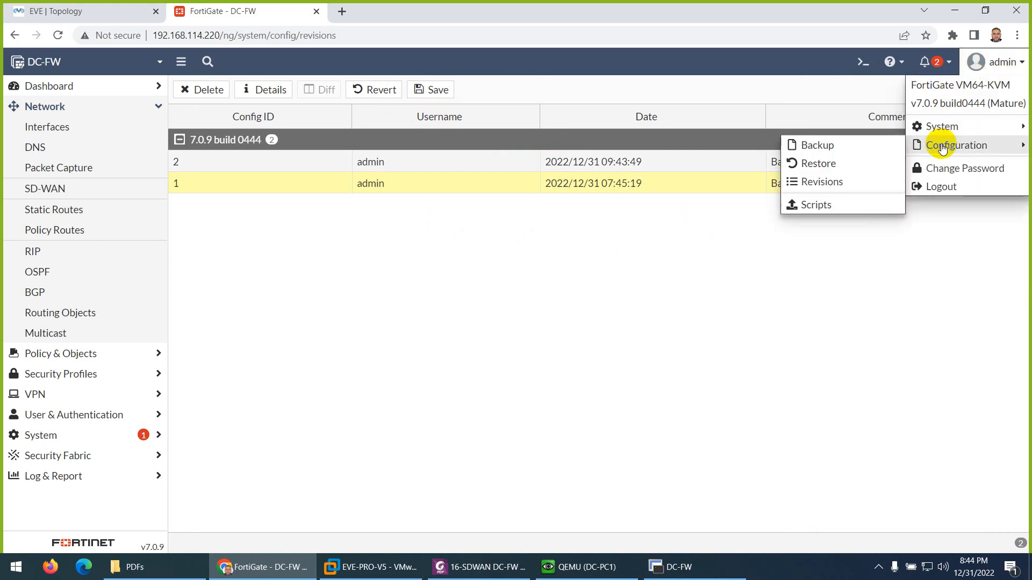
pyautogui.click(815, 150)
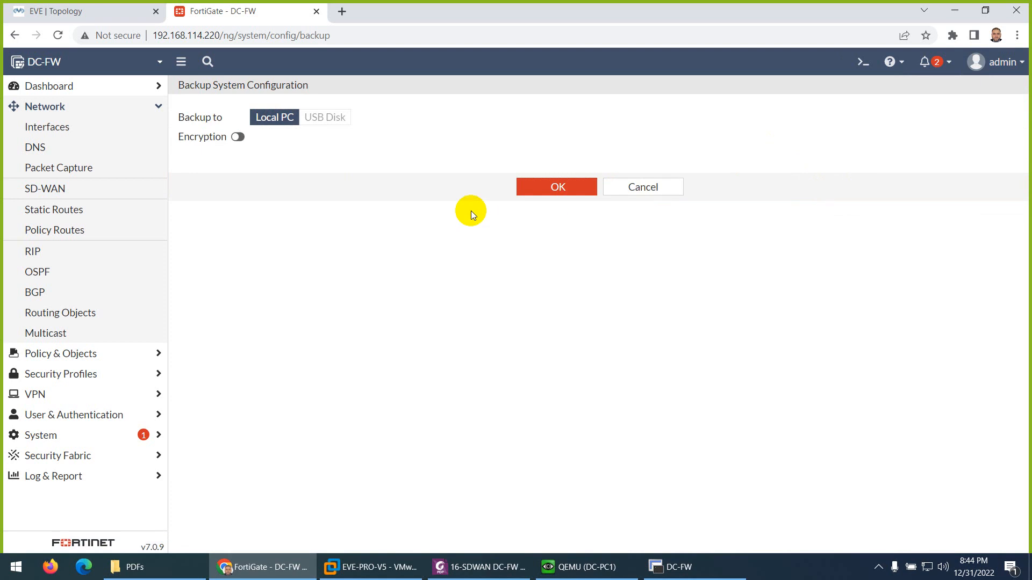
pyautogui.click(535, 192)
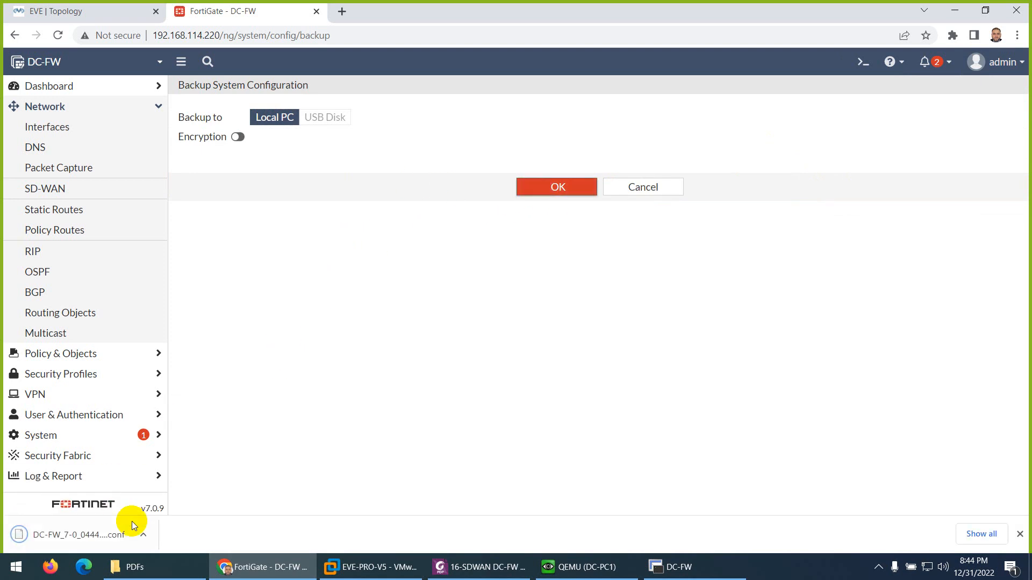
# - Show the downloaded backup in its folder, rename it DC-FW_Basic SDWAN-31-12-2022.conf and close the folder
pyautogui.click(143, 534)
pyautogui.click(167, 489)
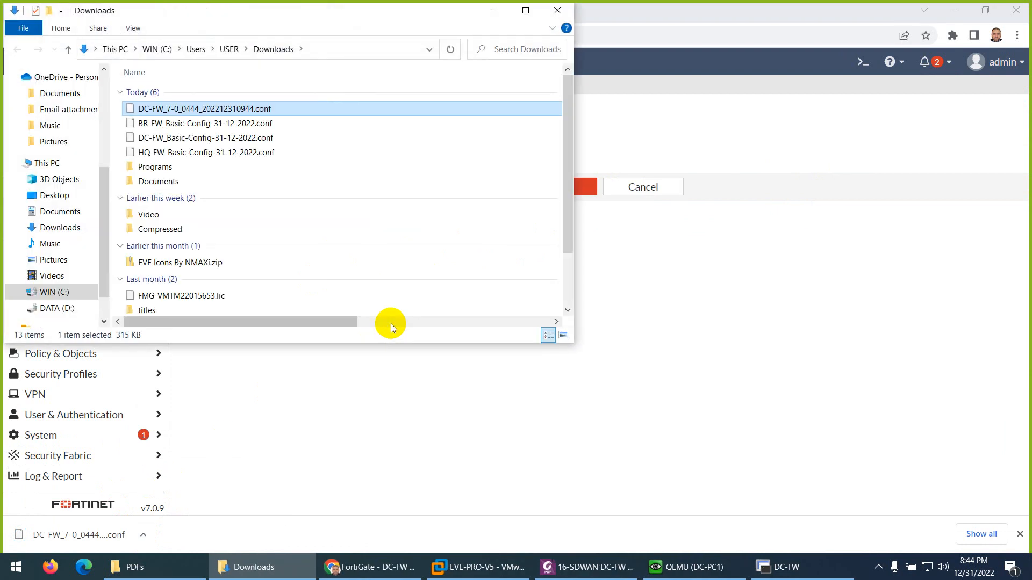
pyautogui.press('F2')
pyautogui.press('Home')
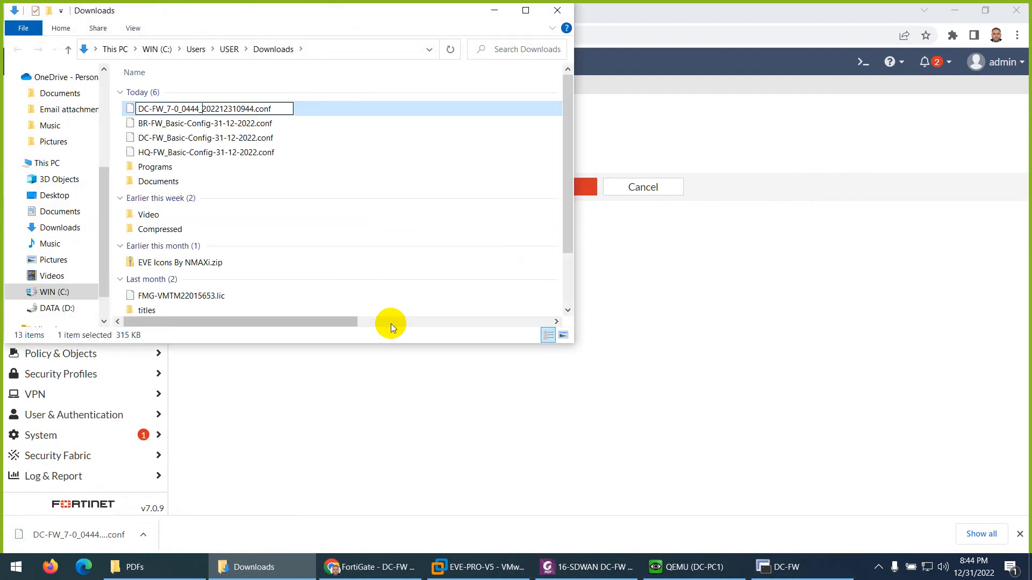
pyautogui.press('Delete')
pyautogui.press('Delete')
pyautogui.press('Delete')
pyautogui.press('Delete')
pyautogui.press('Delete')
pyautogui.press('Delete')
pyautogui.press('Delete')
pyautogui.press('Delete')
pyautogui.press('Delete')
pyautogui.press('Delete')
pyautogui.press('Delete')
pyautogui.press('Delete')
pyautogui.press('Delete')
pyautogui.press('Delete')
pyautogui.press('Delete')
pyautogui.press('Delete')
pyautogui.press('Delete')
pyautogui.press('Delete')
pyautogui.press('Delete')
pyautogui.press('Delete')
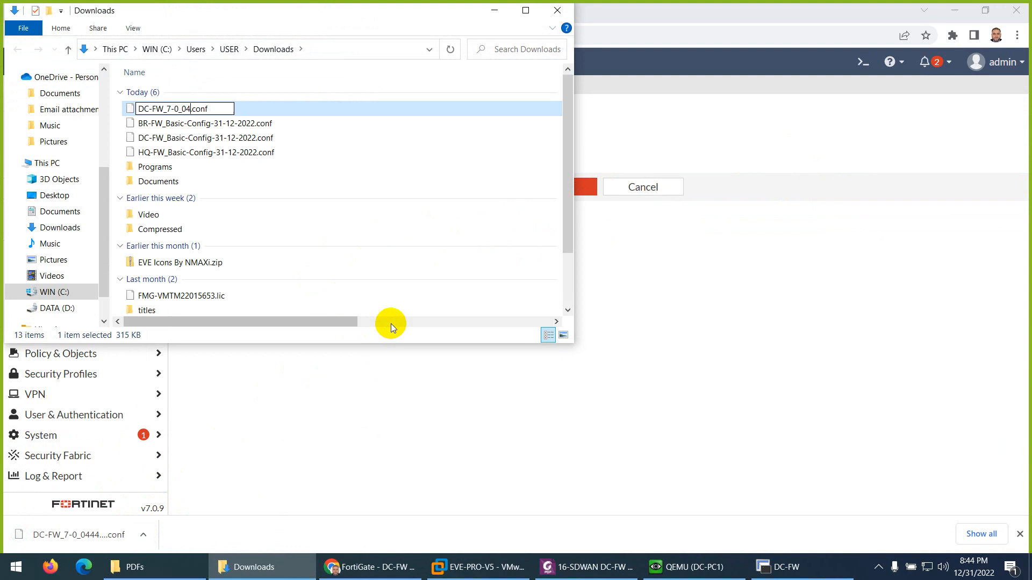
pyautogui.press('BackSpace')
pyautogui.write('Basi')
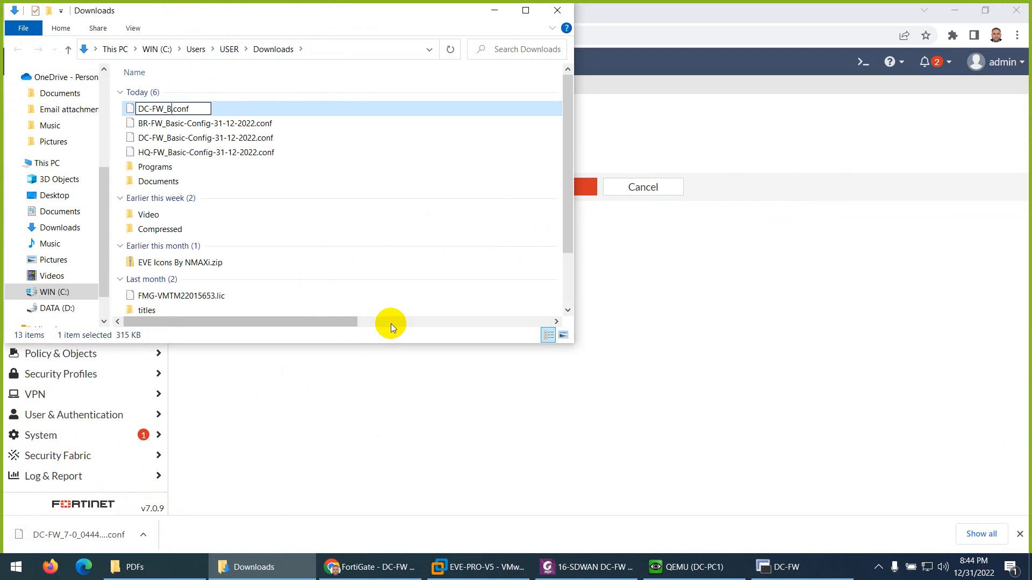
pyautogui.write('c SDWAN')
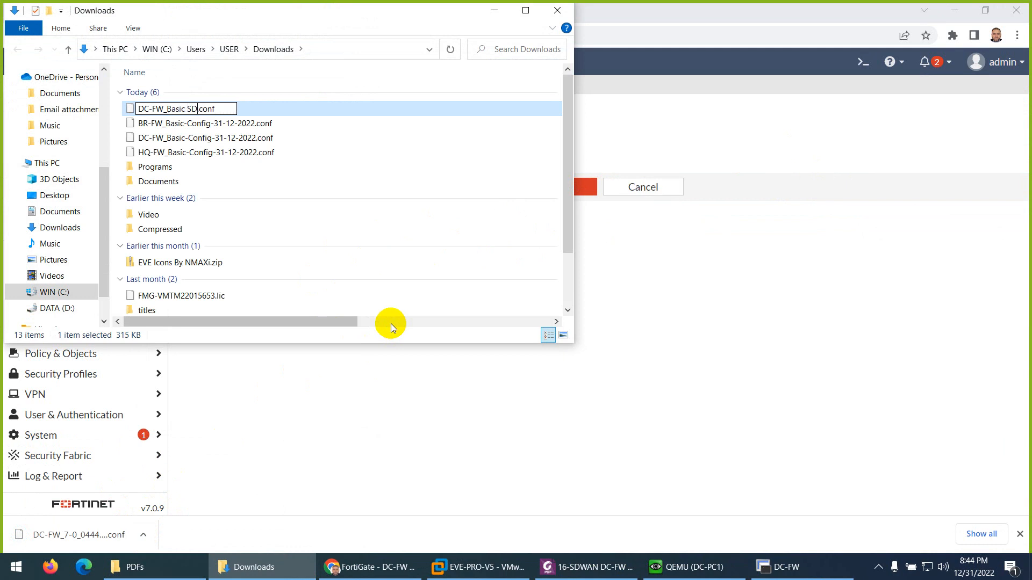
pyautogui.write('-31-12-')
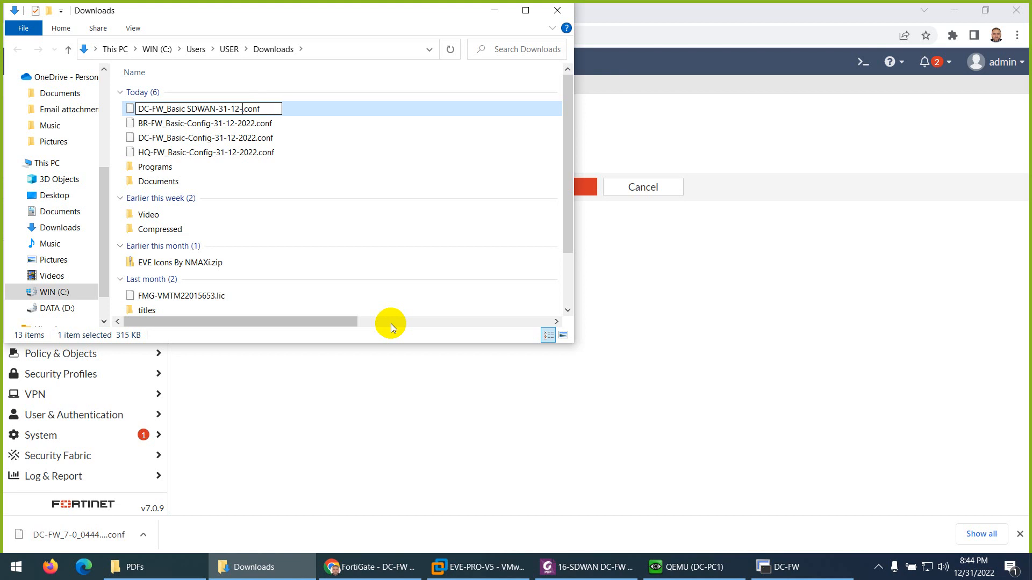
pyautogui.write('2022')
pyautogui.press('Return')
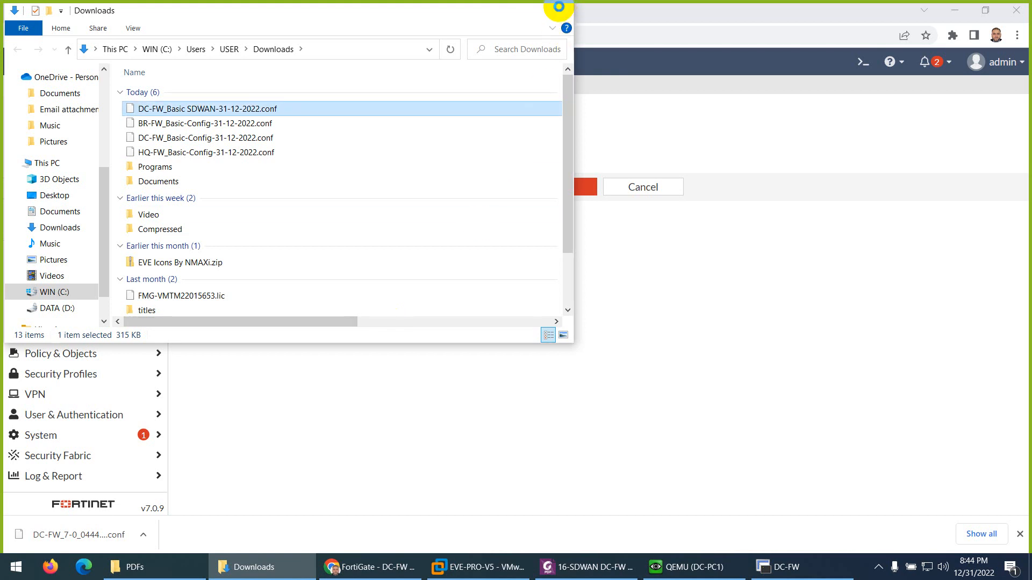
pyautogui.click(557, 9)
# - Return to the EVE topology and examine the WAN-2 link between WAN and DC-FW
pyautogui.click(113, 11)
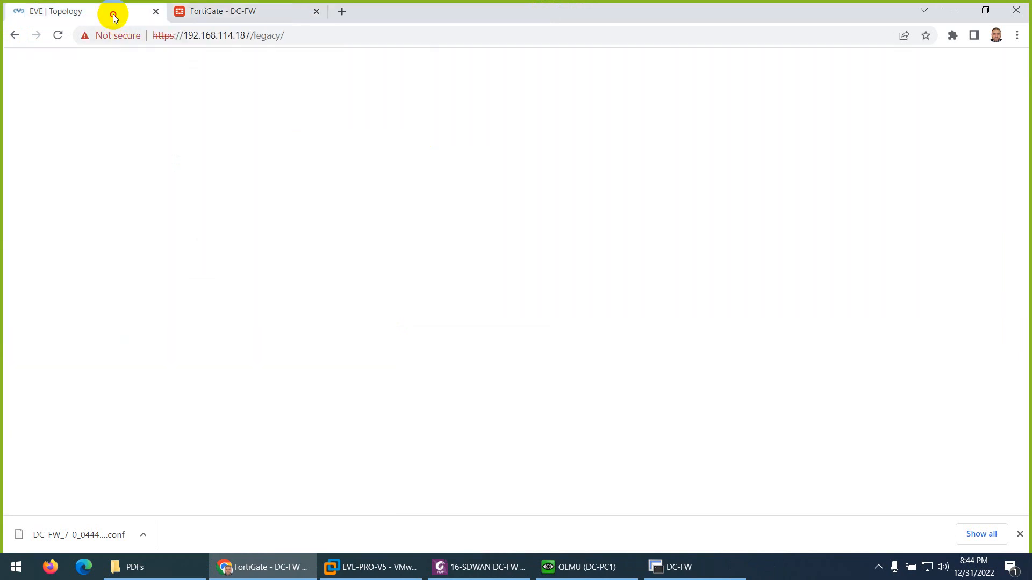
pyautogui.doubleClick(618, 243)
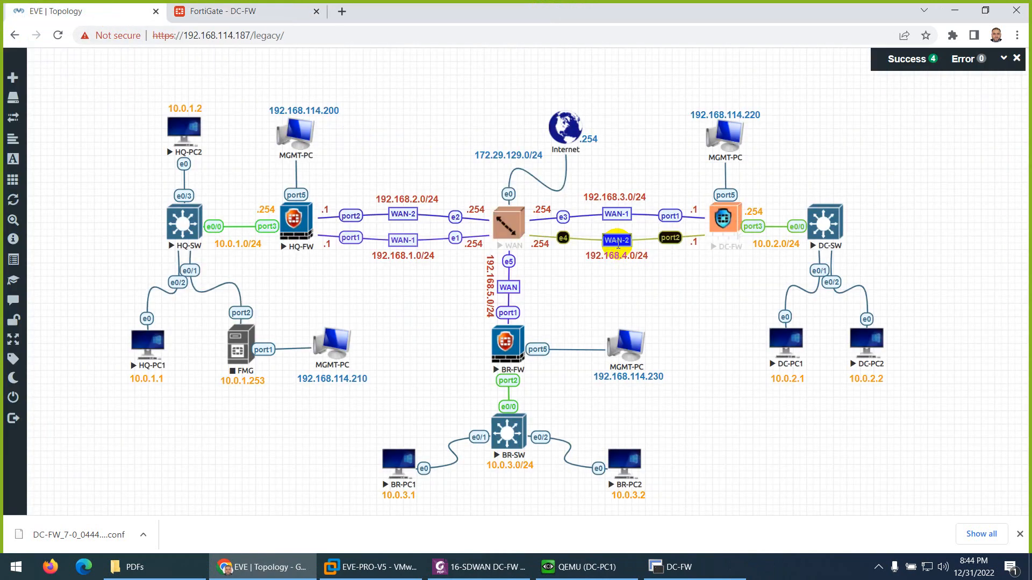
pyautogui.click(627, 272)
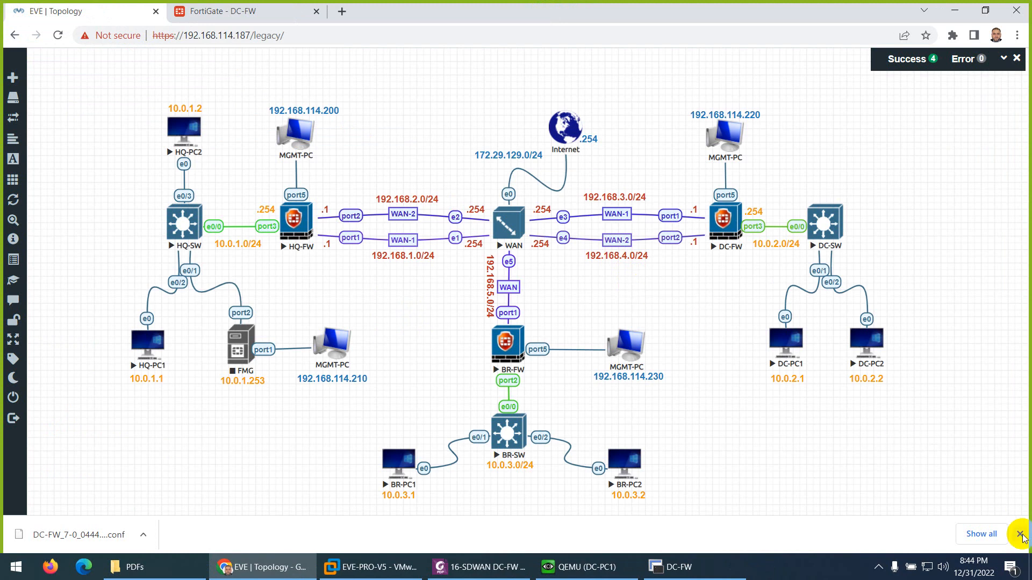
pyautogui.click(678, 569)
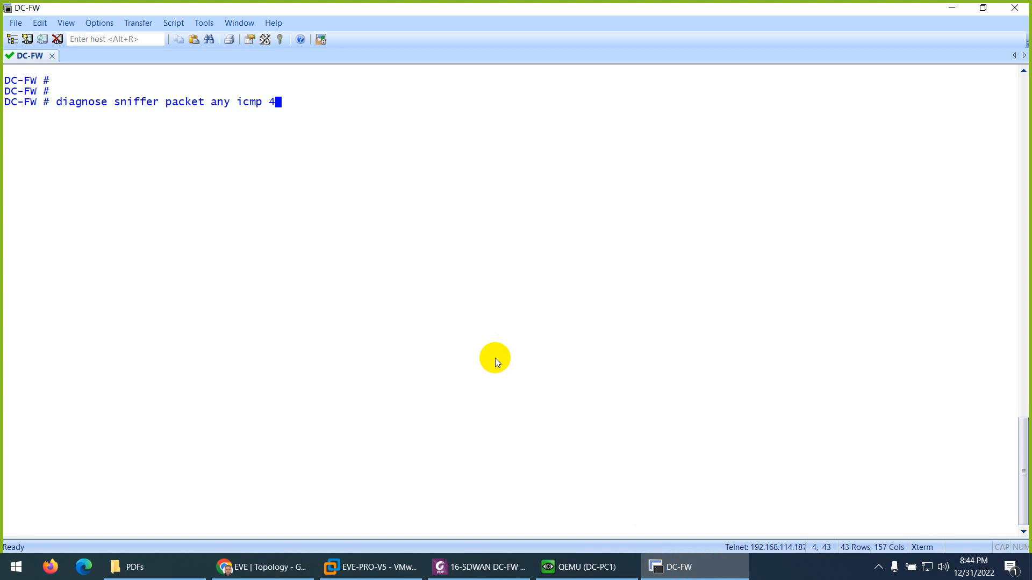
pyautogui.press('Return')
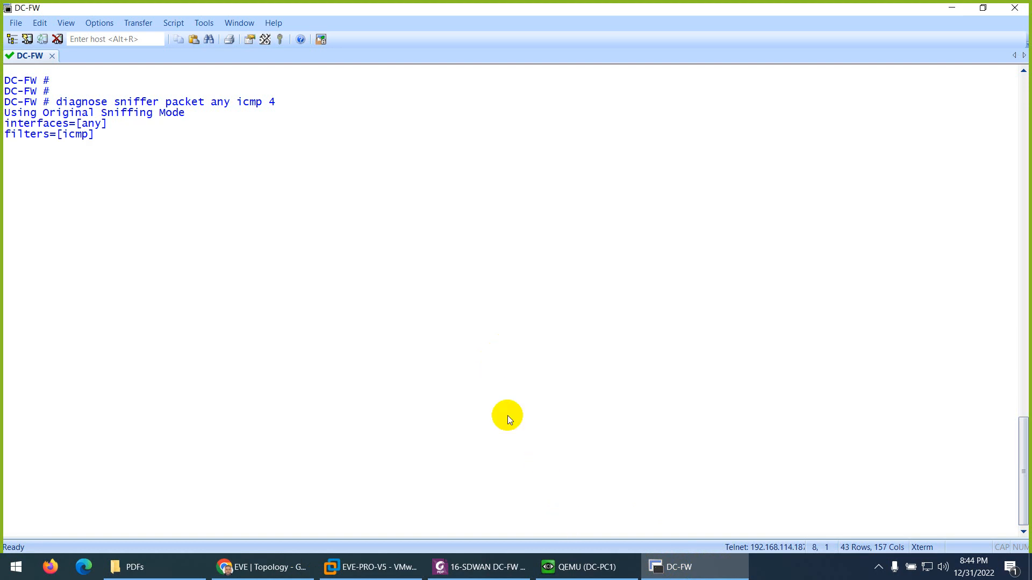
pyautogui.hotkey('ctrl', 'c')
# - Switch to DC-PC1, clear its terminal and start a ping to yahoo.com
pyautogui.click(586, 568)
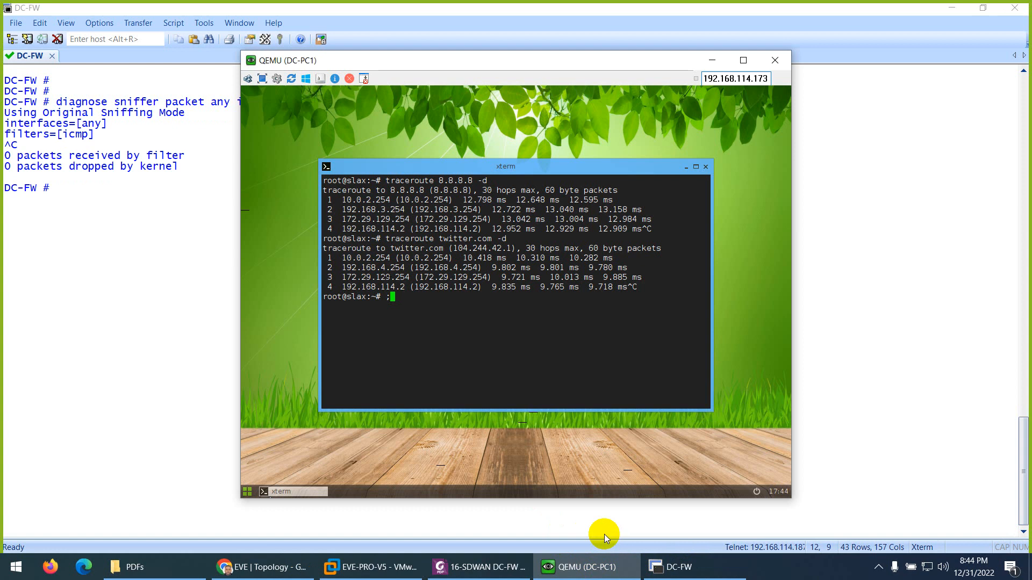
pyautogui.hotkey('ctrl', 'l')
pyautogui.write('ping ')
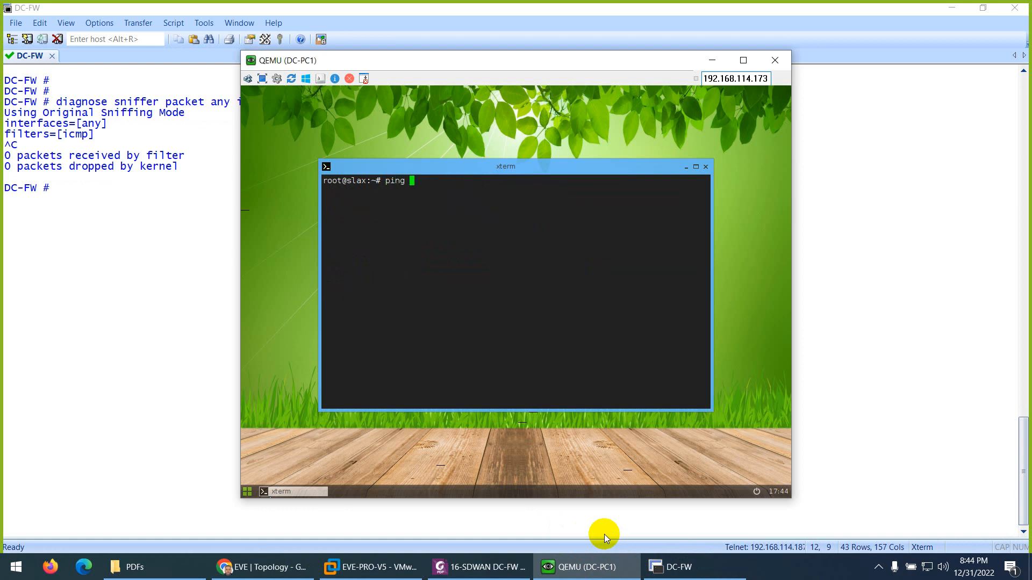
pyautogui.write('yahoo.com')
pyautogui.press('Return')
# - Run diagnose sniffer packet any icmp 4 on DC-FW and check which WAN address the yahoo.com ping uses
pyautogui.click(145, 379)
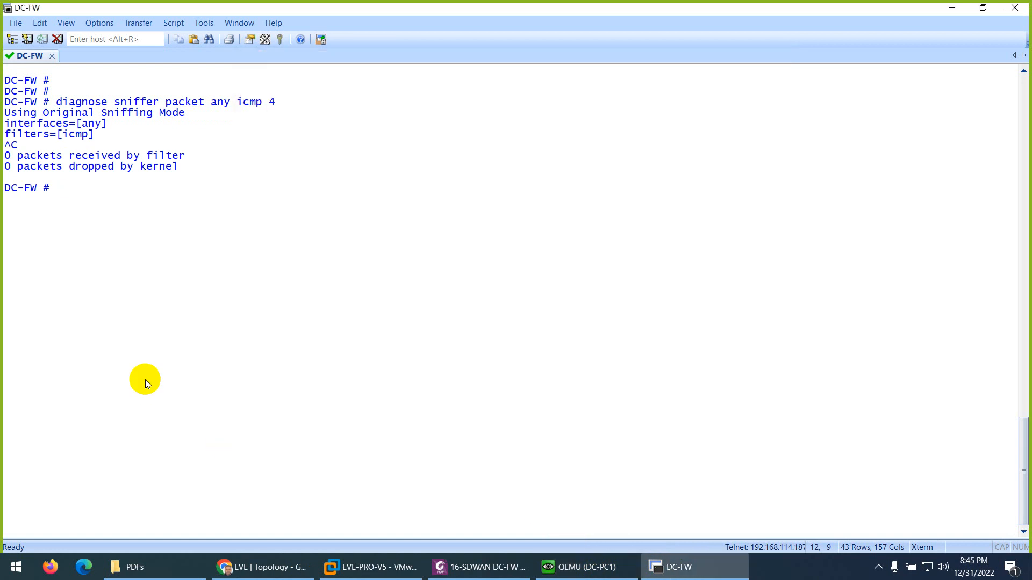
pyautogui.press('Up')
pyautogui.press('Return')
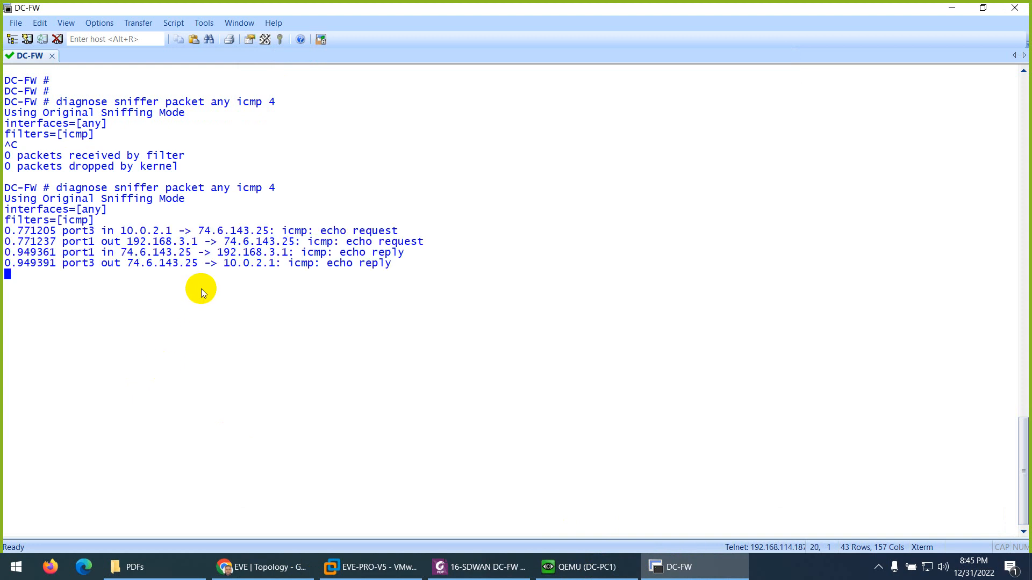
pyautogui.moveTo(217, 252); pyautogui.dragTo(291, 255)
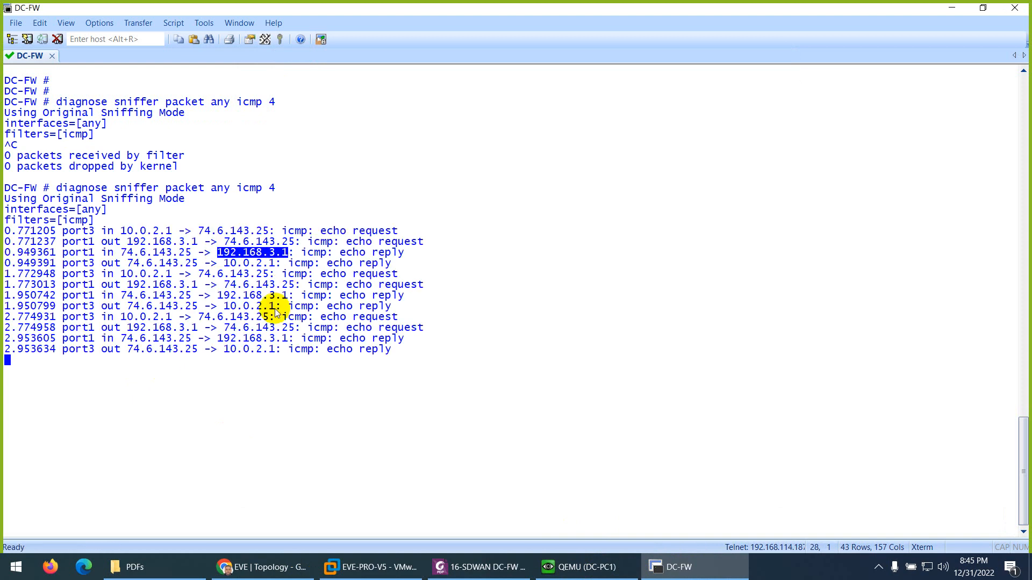
# - Stop the sniffer on DC-FW, clear the console and recall diagnose sniffer packet any icmp 4 without running it
pyautogui.hotkey('ctrl', 'c')
pyautogui.hotkey('ctrl', 'l')
pyautogui.press('Return')
pyautogui.press('Return')
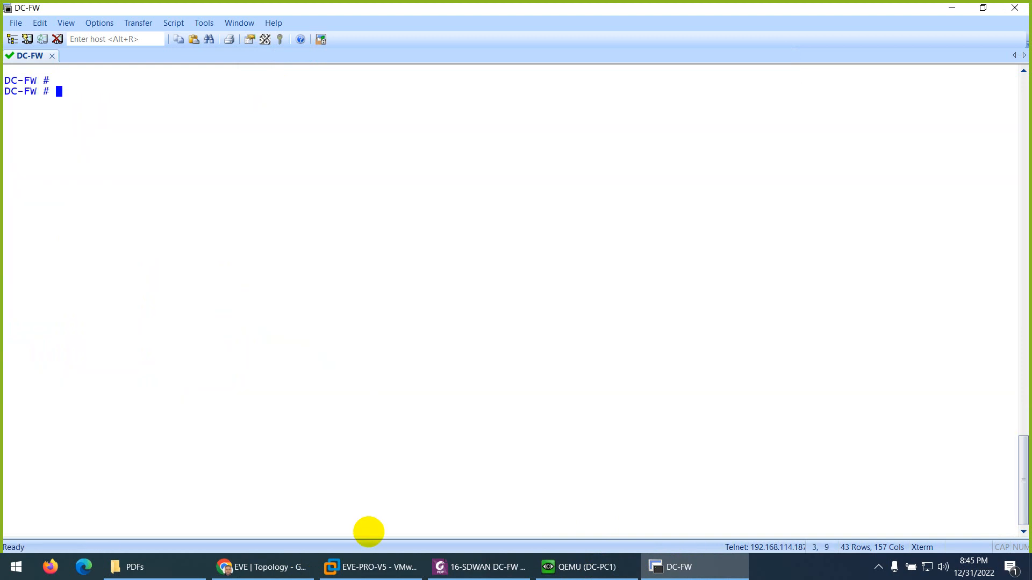
pyautogui.press('Up')
# - On DC-PC1, stop the yahoo.com ping and start a ping to msn.com
pyautogui.click(595, 571)
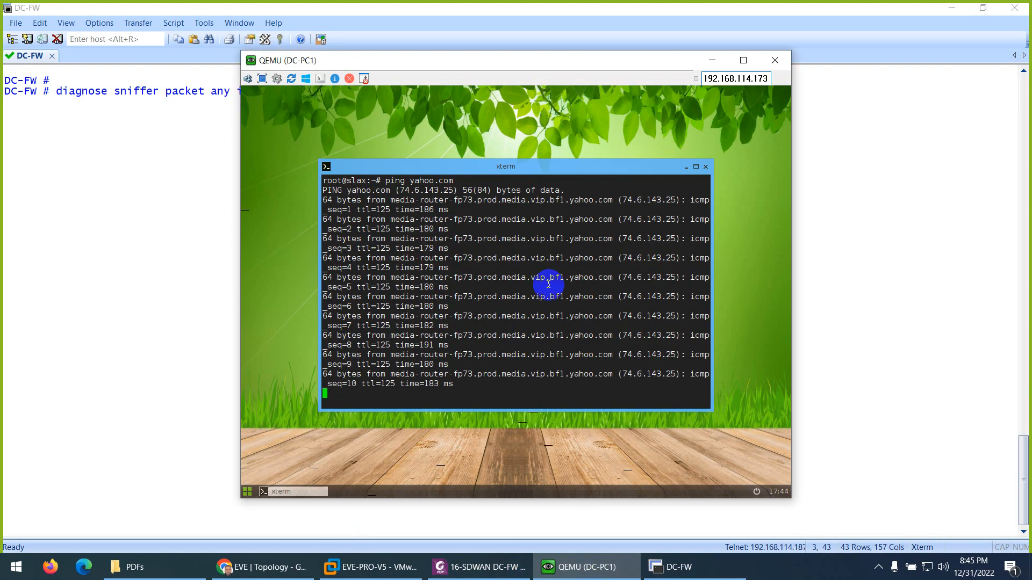
pyautogui.press('Up')
pyautogui.press('Up')
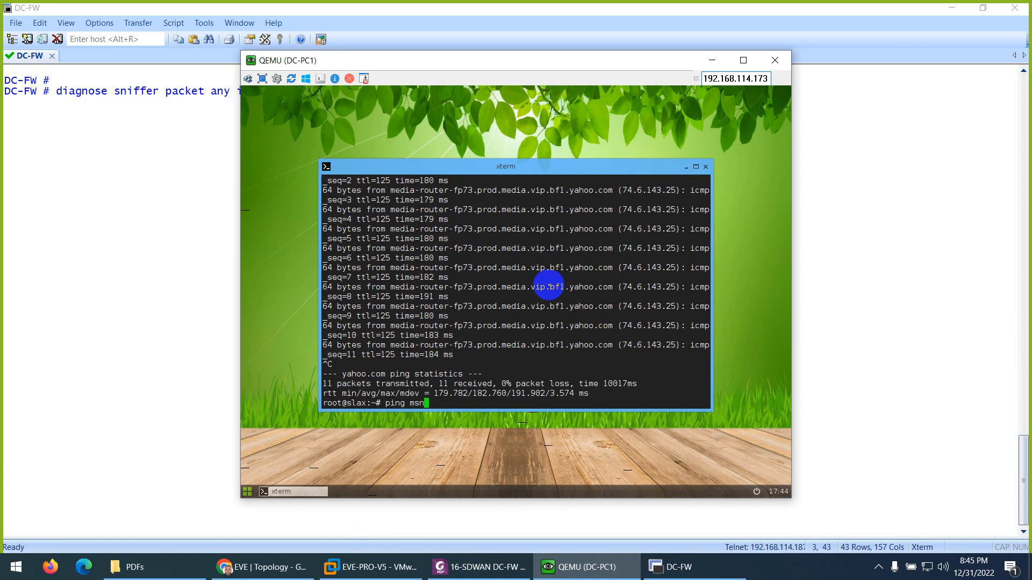
pyautogui.write('m')
pyautogui.press('Return')
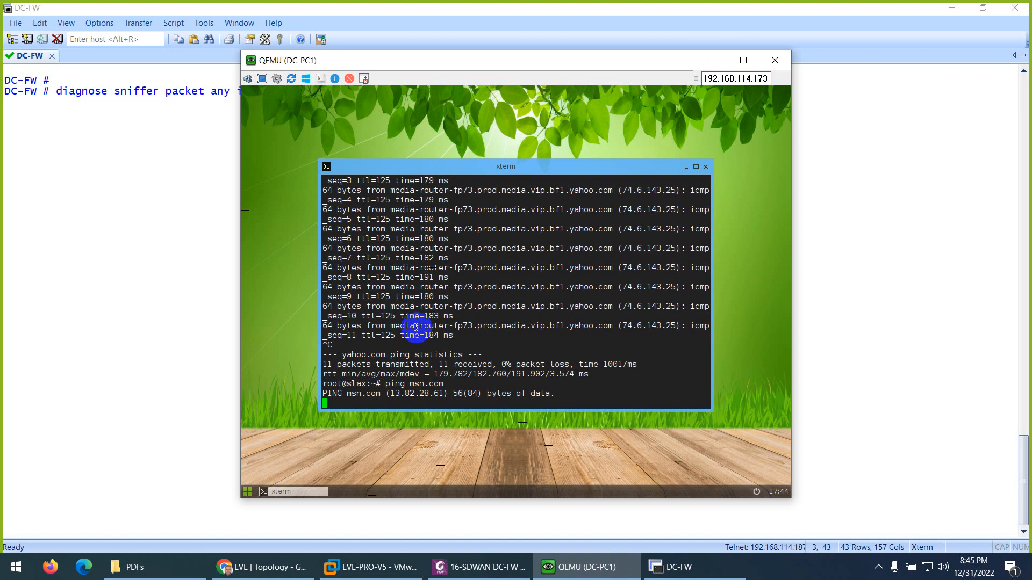
# - Stop the msn.com ping on DC-PC1 and start a ping to facebook.com
pyautogui.hotkey('ctrl', 'c')
pyautogui.write('ping f')
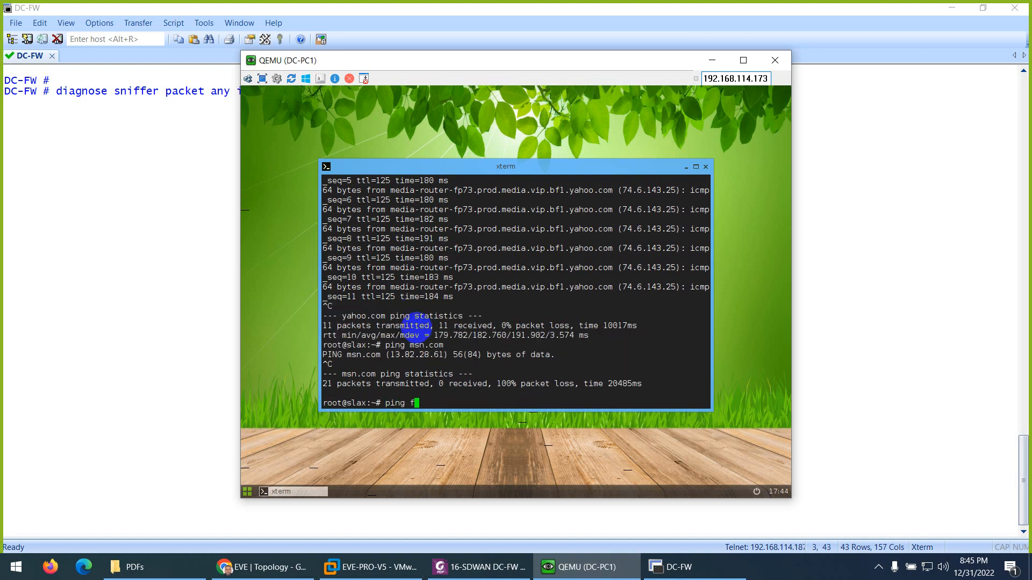
pyautogui.write('acebook.com')
pyautogui.press('Return')
# - Run diagnose sniffer packet any icmp 4 on DC-FW to check the facebook.com ping's WAN port, then stop the sniffer
pyautogui.click(86, 182)
pyautogui.press('Return')
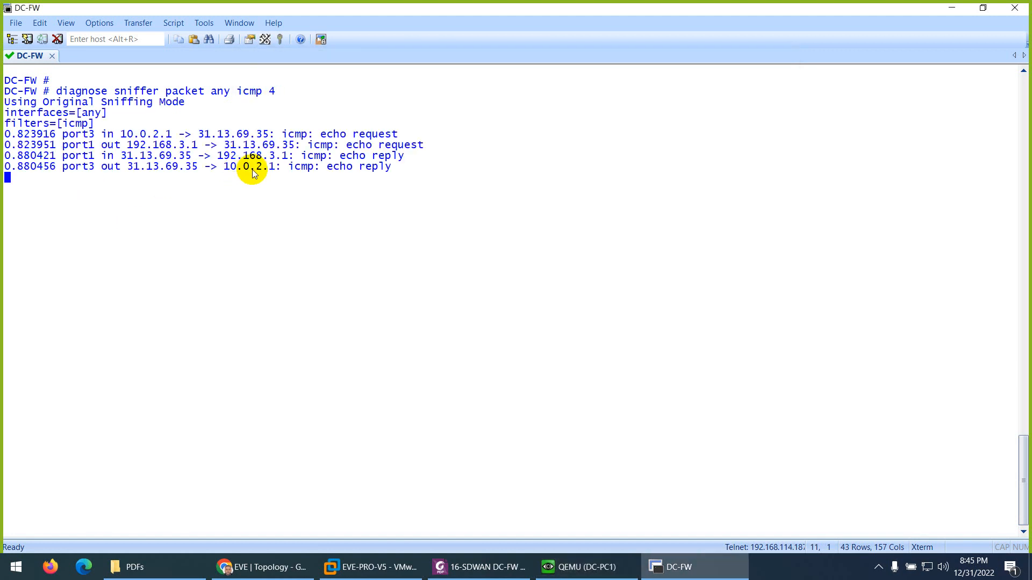
pyautogui.hotkey('ctrl', 'c')
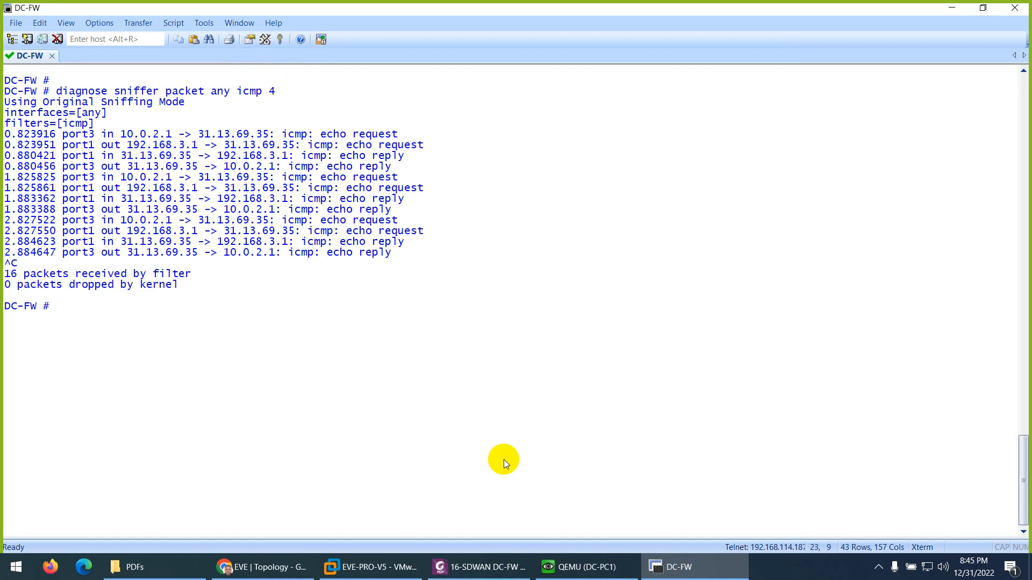
# - Switch to DC-PC1, stop the facebook.com ping and start a ping to google.com
pyautogui.click(574, 560)
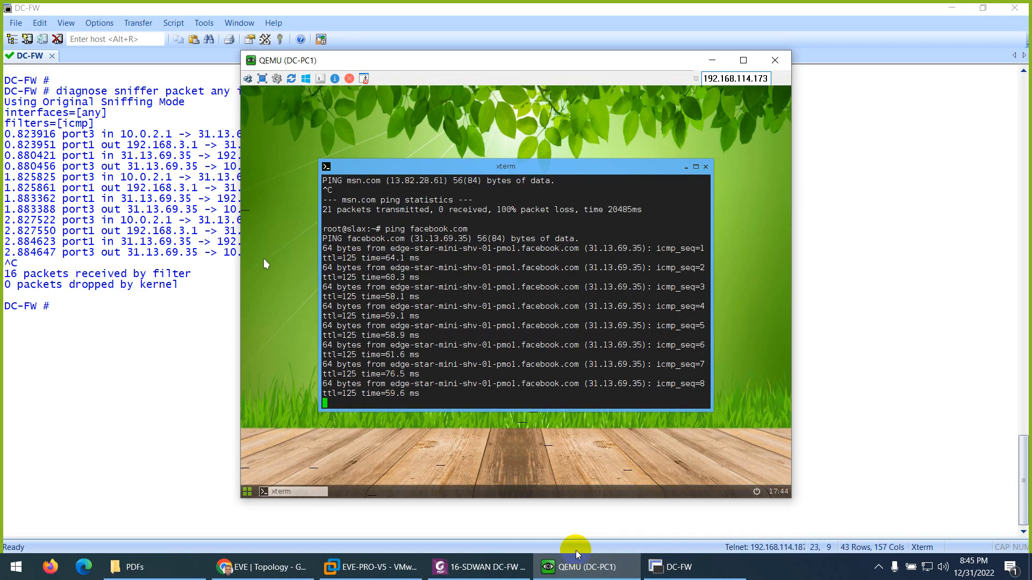
pyautogui.hotkey('ctrl', 'c')
pyautogui.write('ping')
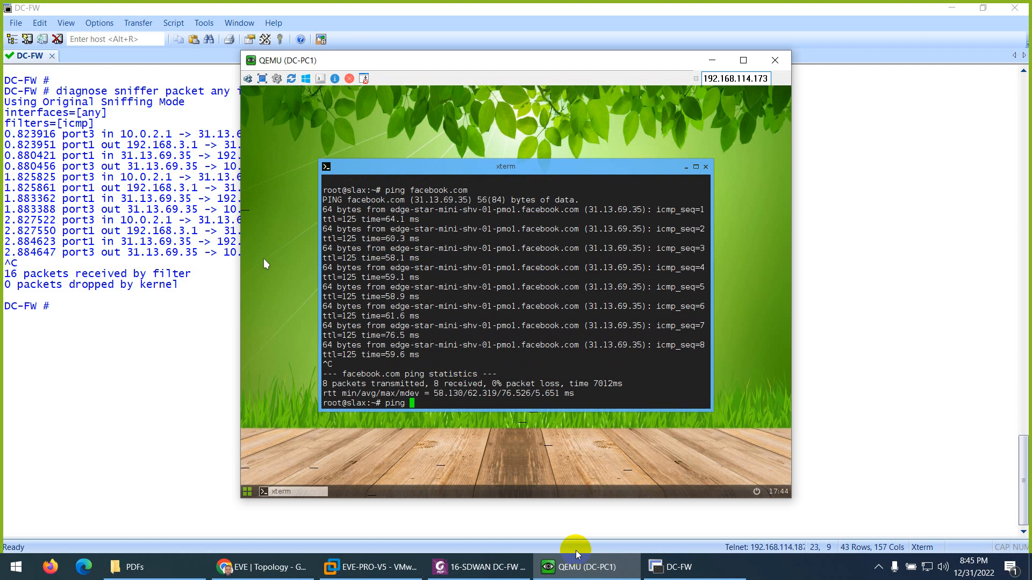
pyautogui.write('google.com')
pyautogui.press('Return')
# - Rerun diagnose sniffer packet any icmp 4 on DC-FW and check which WAN address the google.com ping uses
pyautogui.click(79, 379)
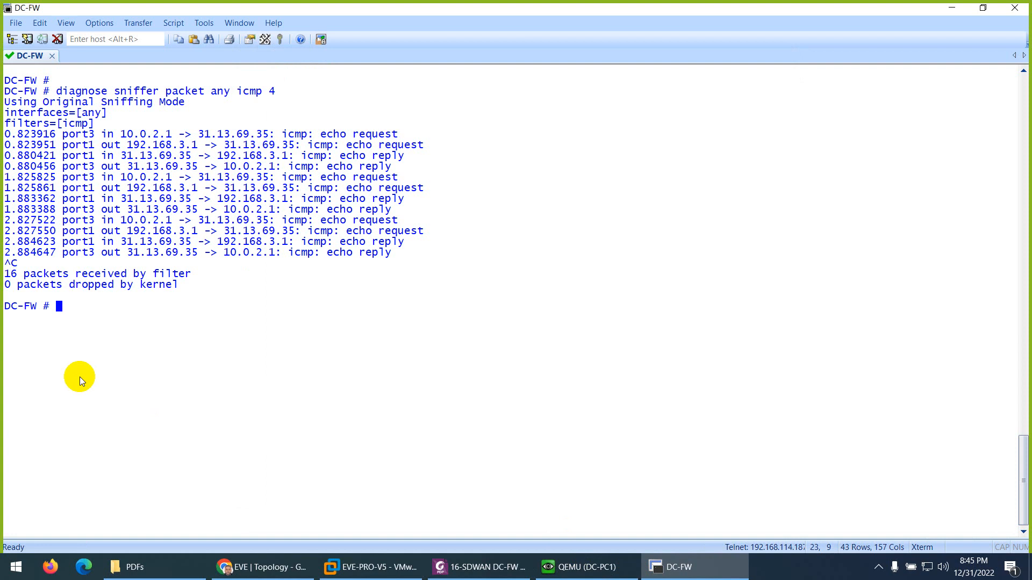
pyautogui.press('Up')
pyautogui.press('Return')
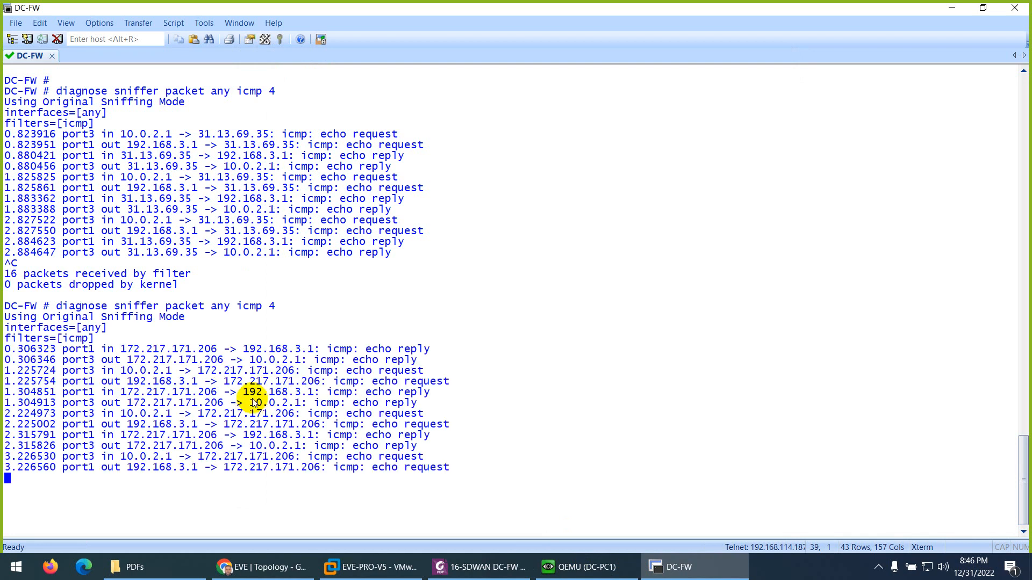
pyautogui.moveTo(263, 435); pyautogui.dragTo(299, 436)
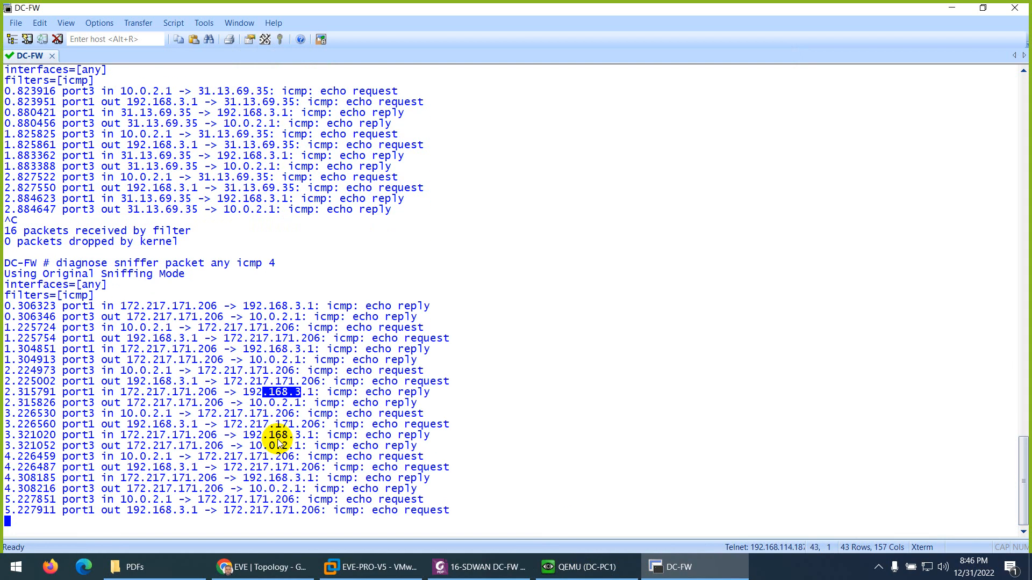
# - Stop the sniffer and clear the console on DC-FW, and stop the google.com ping on DC-PC1
pyautogui.hotkey('ctrl', 'c')
pyautogui.hotkey('ctrl', 'l')
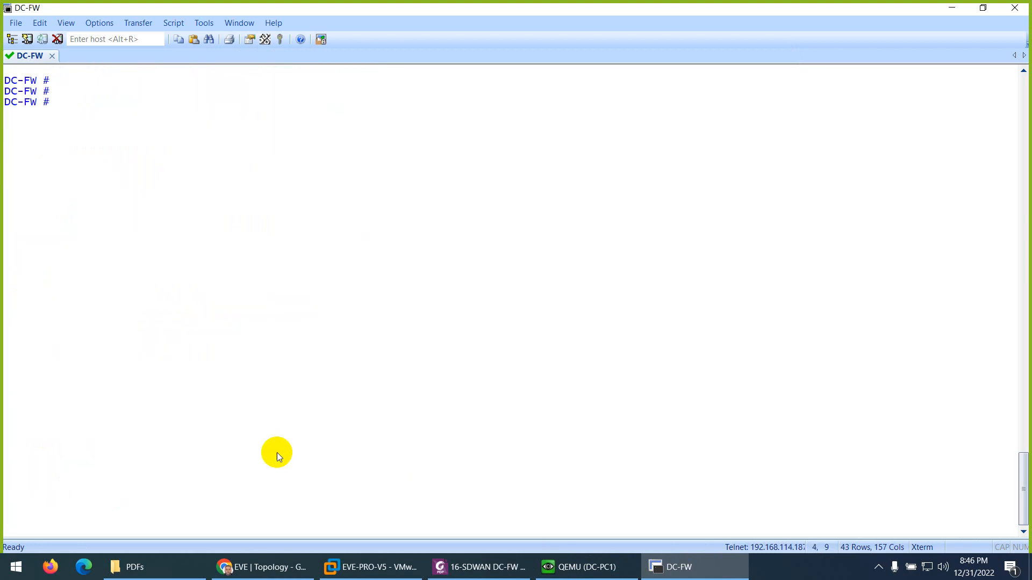
pyautogui.click(583, 567)
pyautogui.hotkey('ctrl', 'c')
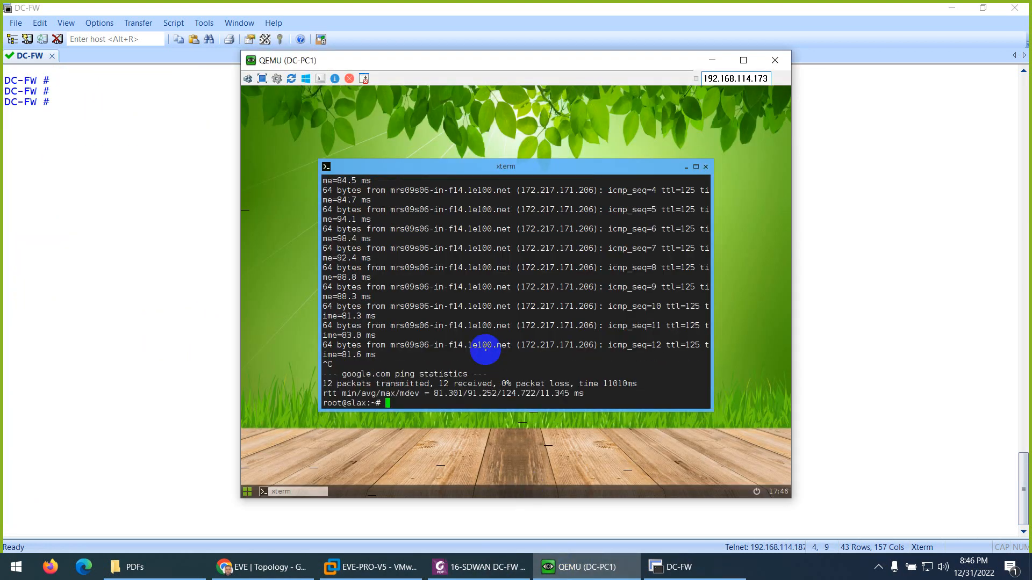
# - In the DC-FW web interface, view the SD-WAN zones and expand SDWAN-ZONE to check its members' bandwidth
pyautogui.click(262, 567)
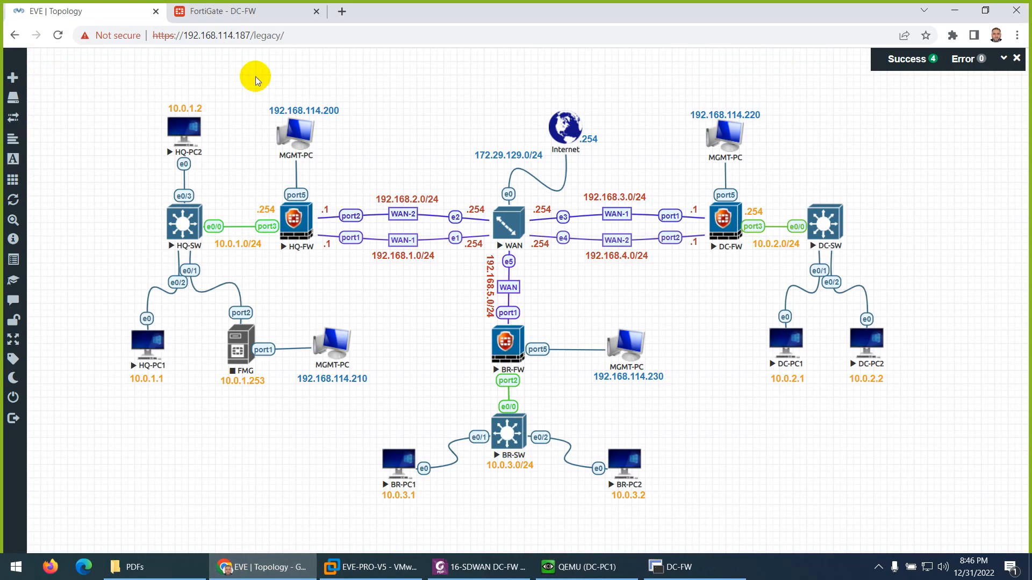
pyautogui.click(240, 11)
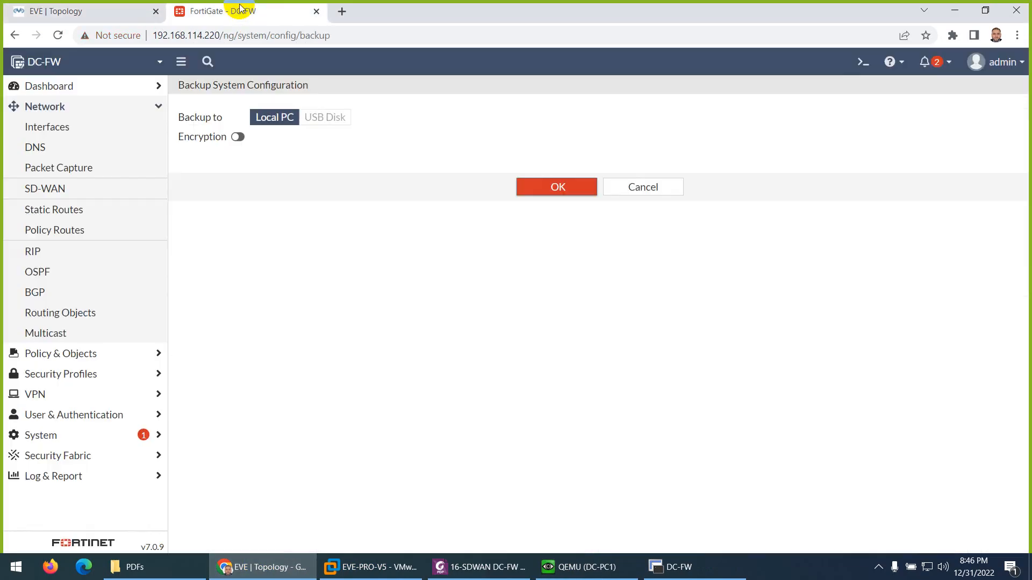
pyautogui.click(57, 189)
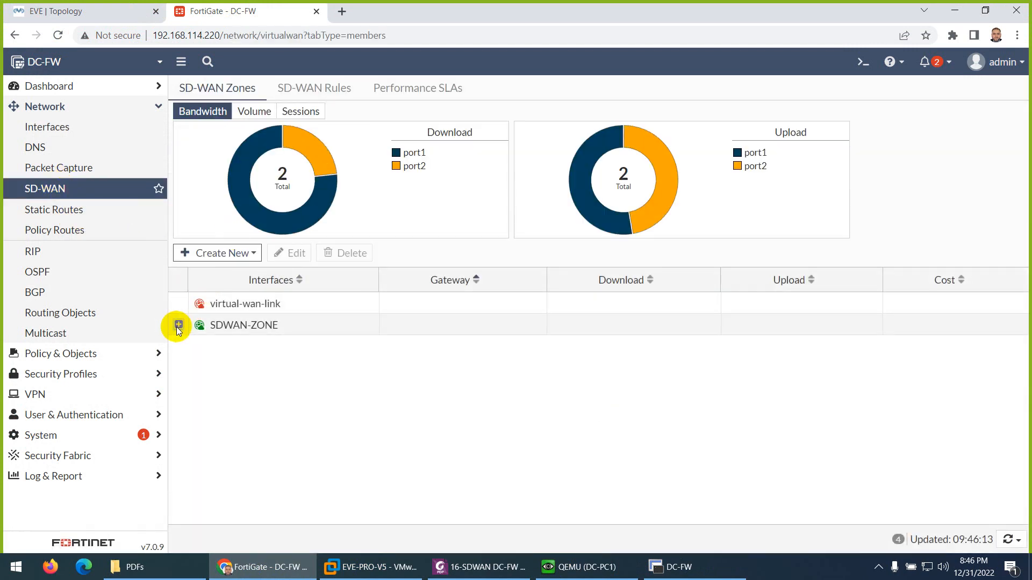
pyautogui.click(178, 324)
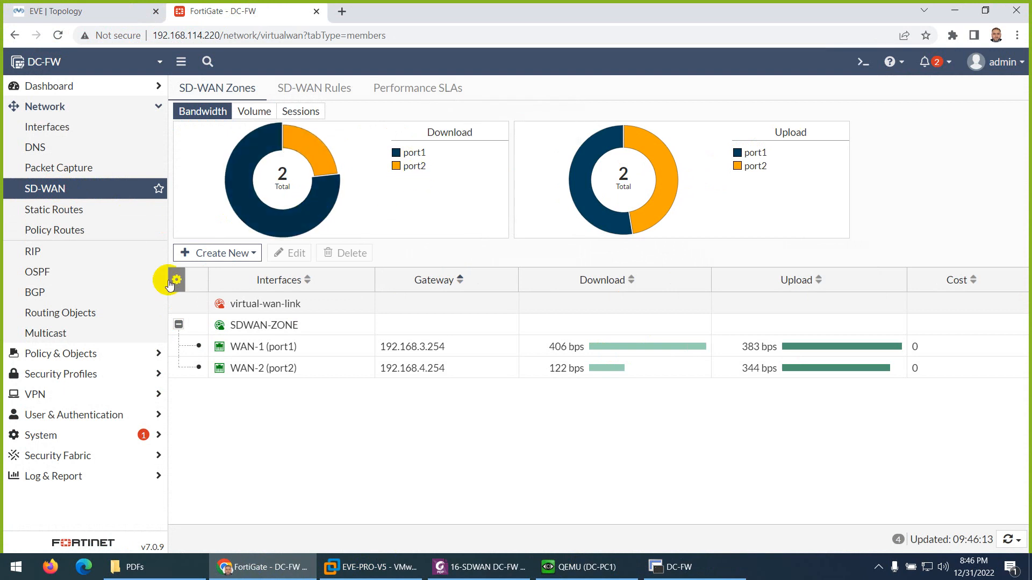
# - Open the Forward Traffic log, remove the source address filter and check the destination interface of the logged sessions
pyautogui.click(39, 476)
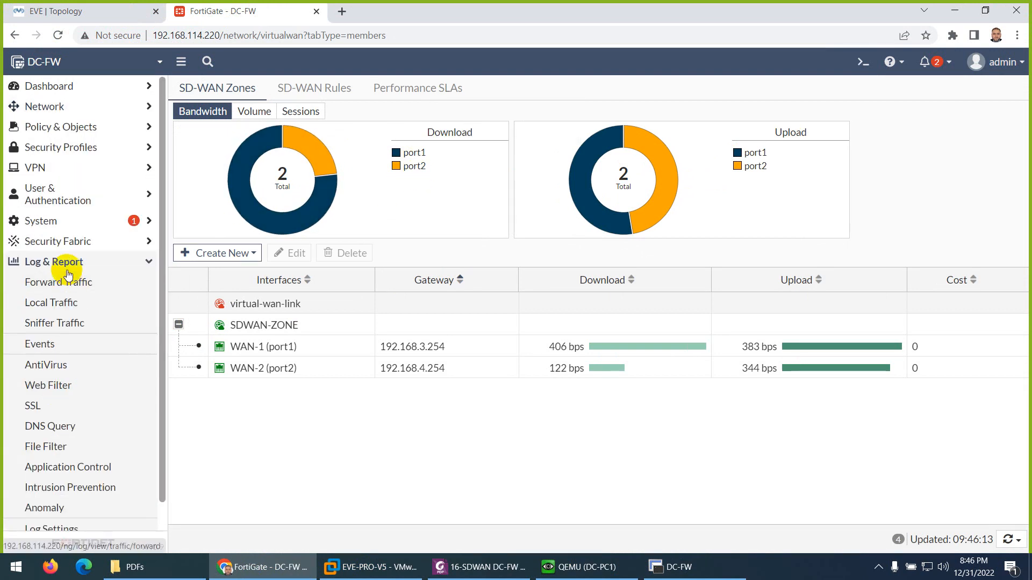
pyautogui.click(76, 280)
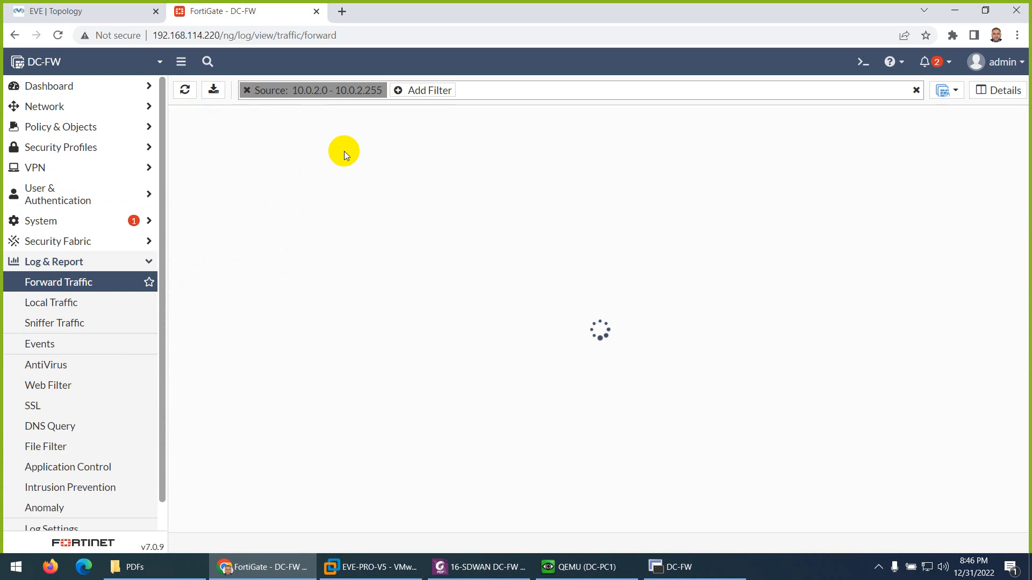
pyautogui.click(245, 91)
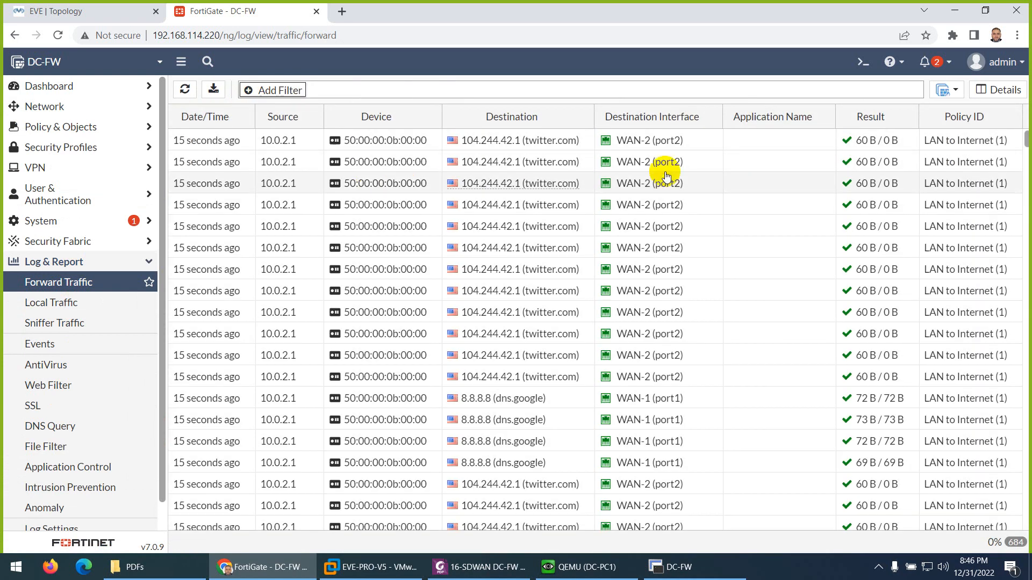
pyautogui.scroll(-4, 625, 145)
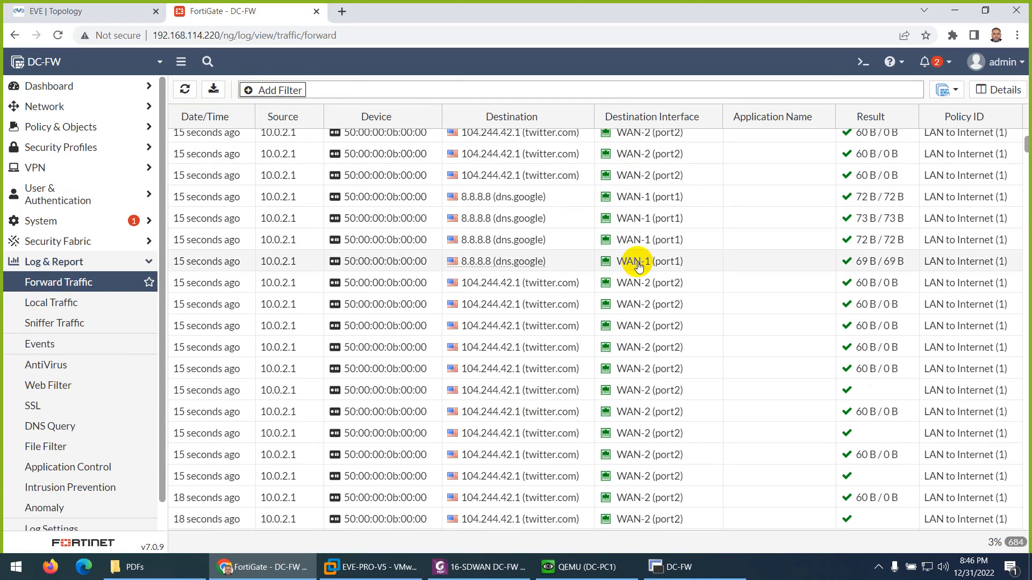
pyautogui.scroll(-5, 640, 253)
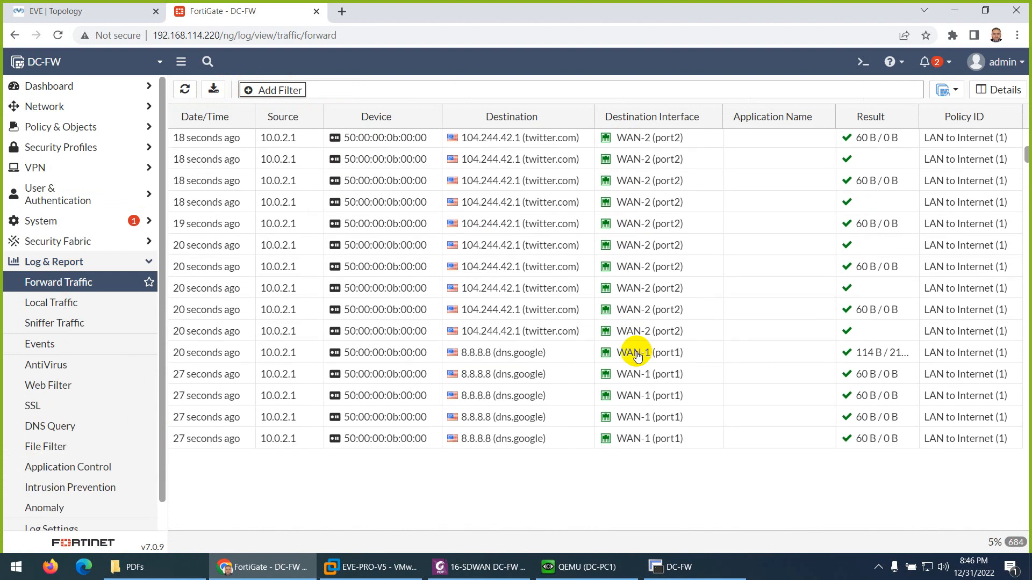
pyautogui.scroll(-5, 637, 349)
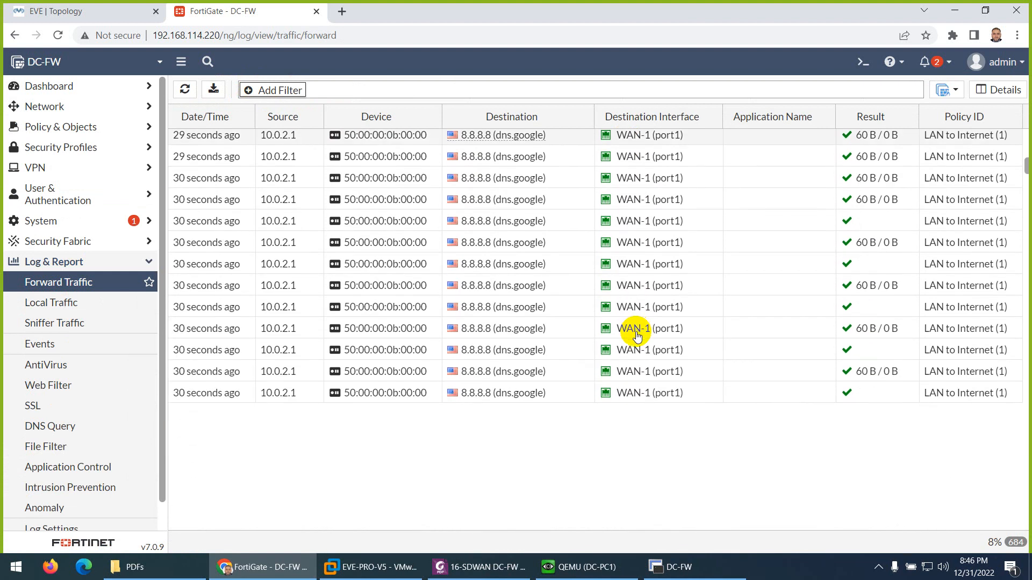
# - Open FortiView Sessions and check which WAN interface the active sessions use
pyautogui.click(46, 106)
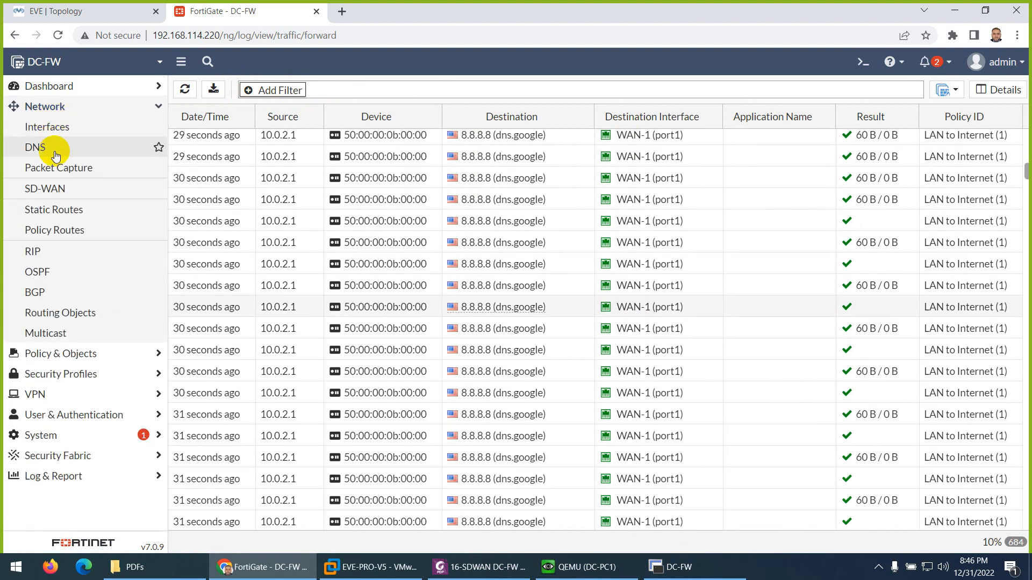
pyautogui.click(47, 86)
pyautogui.click(41, 308)
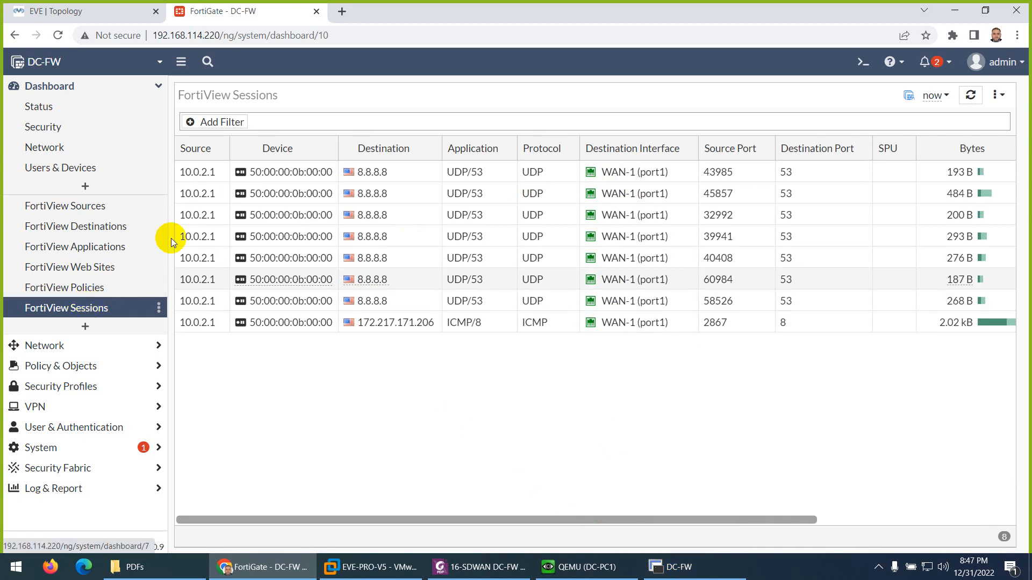
pyautogui.click(675, 566)
pyautogui.click(674, 566)
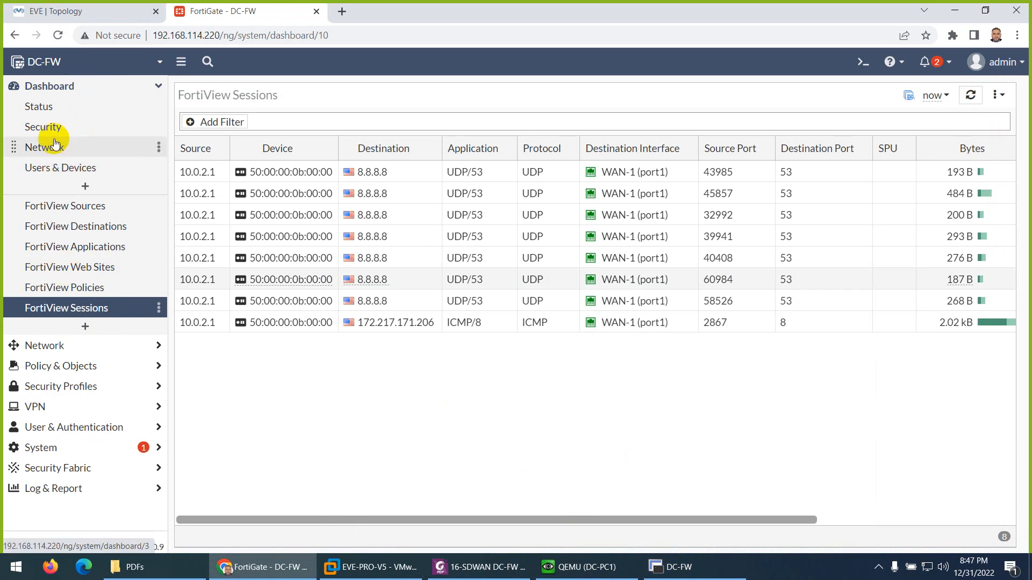
# - On the Network dashboard, expand the SD-WAN and Routing widgets in turn to examine both WAN members and their routes
pyautogui.click(46, 109)
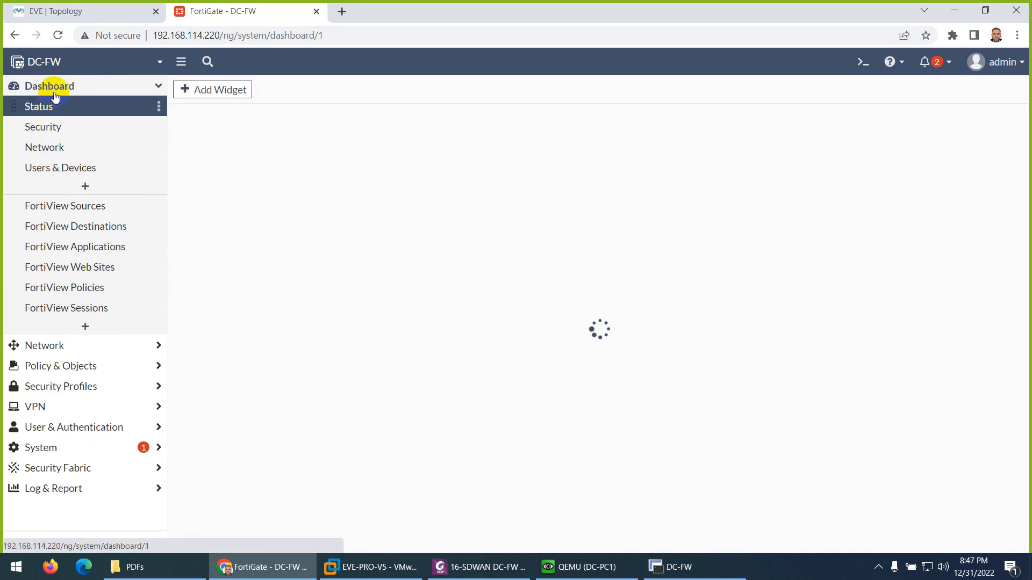
pyautogui.click(43, 146)
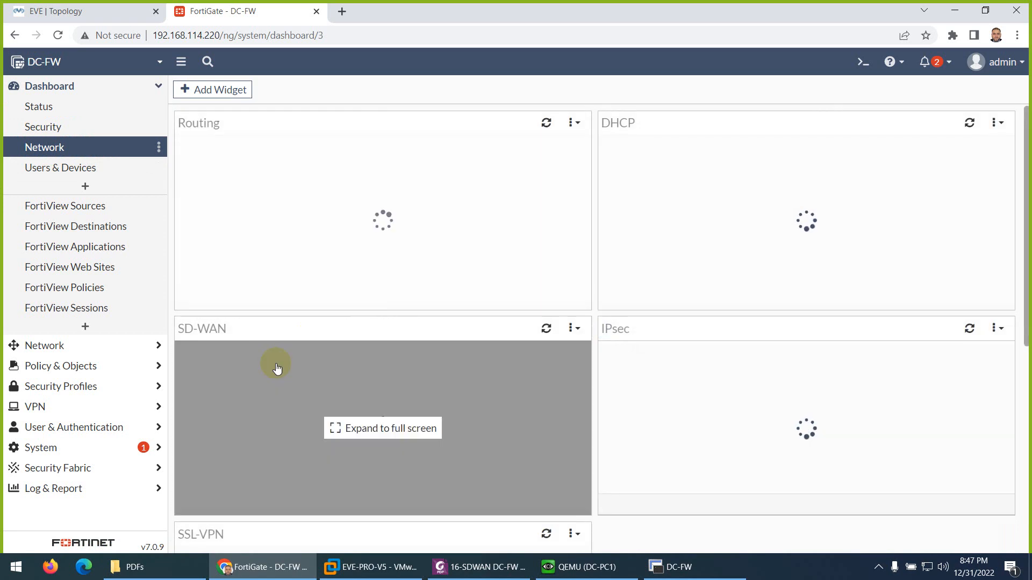
pyautogui.click(342, 428)
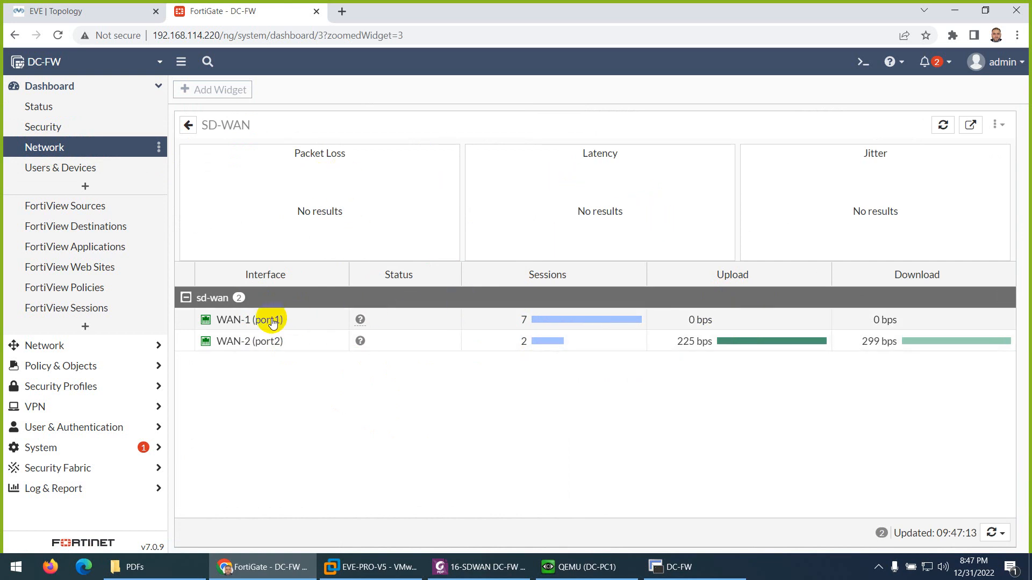
pyautogui.click(44, 151)
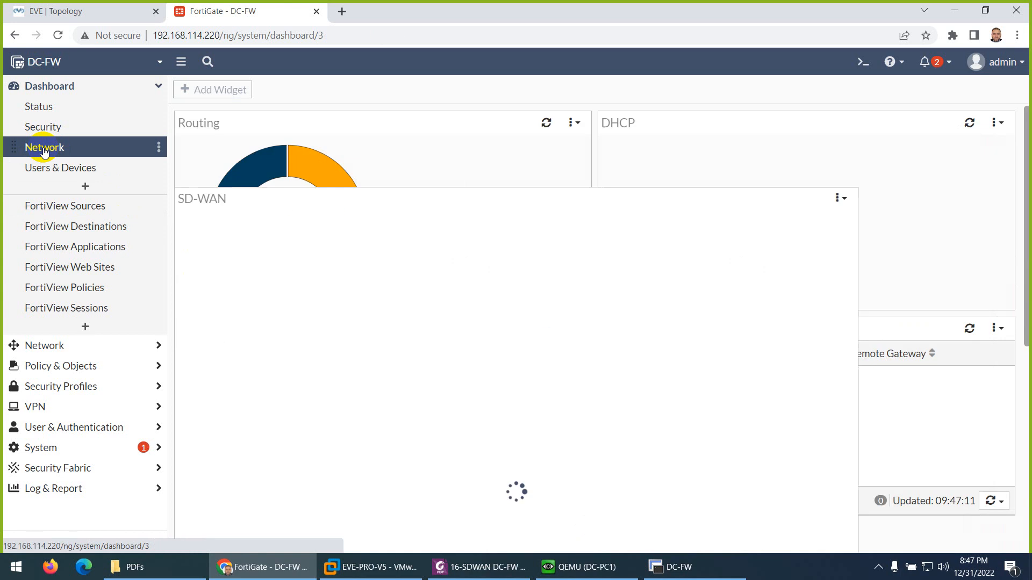
pyautogui.click(262, 235)
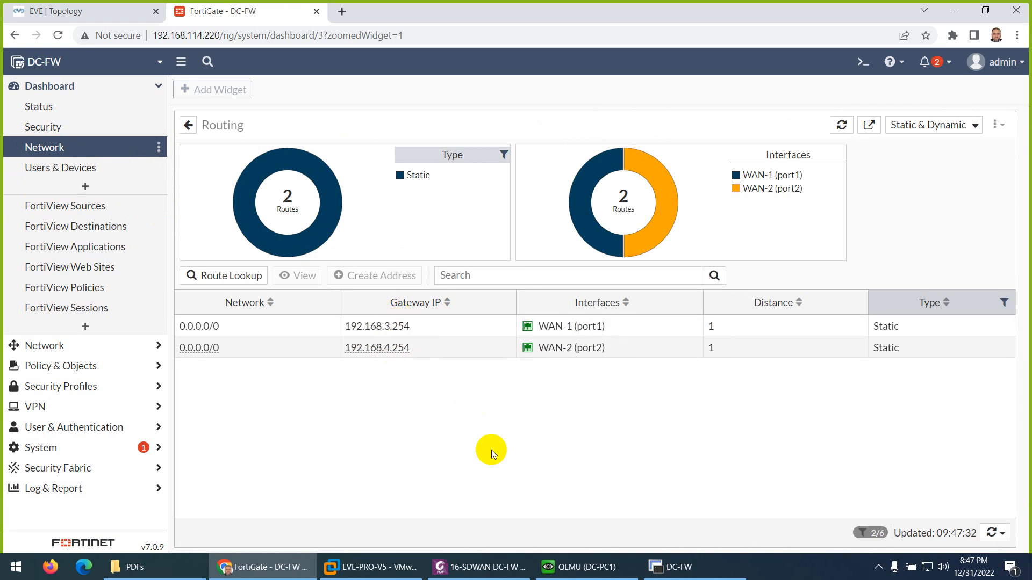
# - Switch to the SDWAN DC-FW lab PDF and review its sniffer, traceroute, Forward Traffic and SD-WAN zone verification sections
pyautogui.click(478, 565)
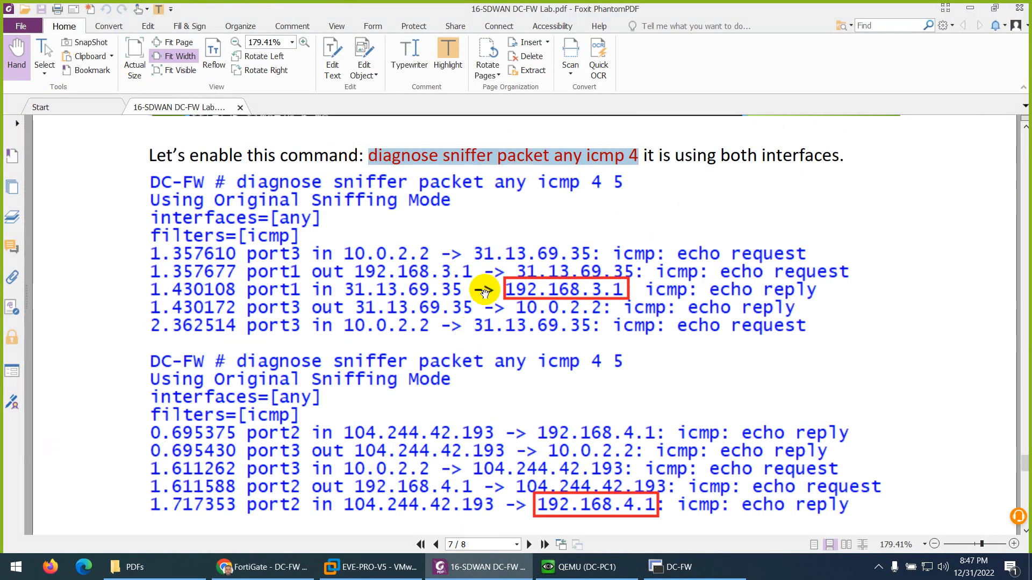
pyautogui.scroll(-6, 484, 230)
pyautogui.scroll(-5, 482, 316)
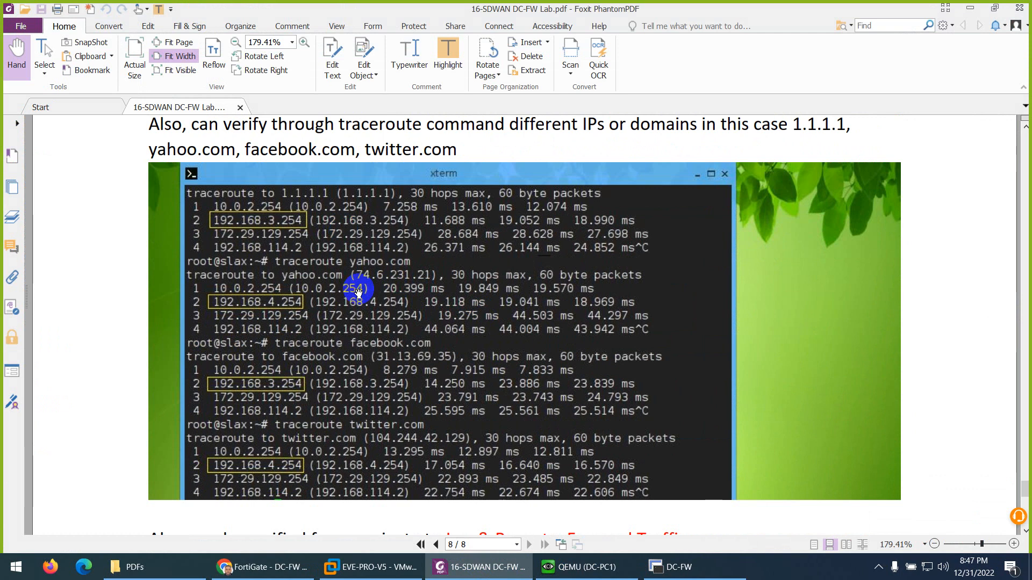
pyautogui.scroll(-6, 358, 292)
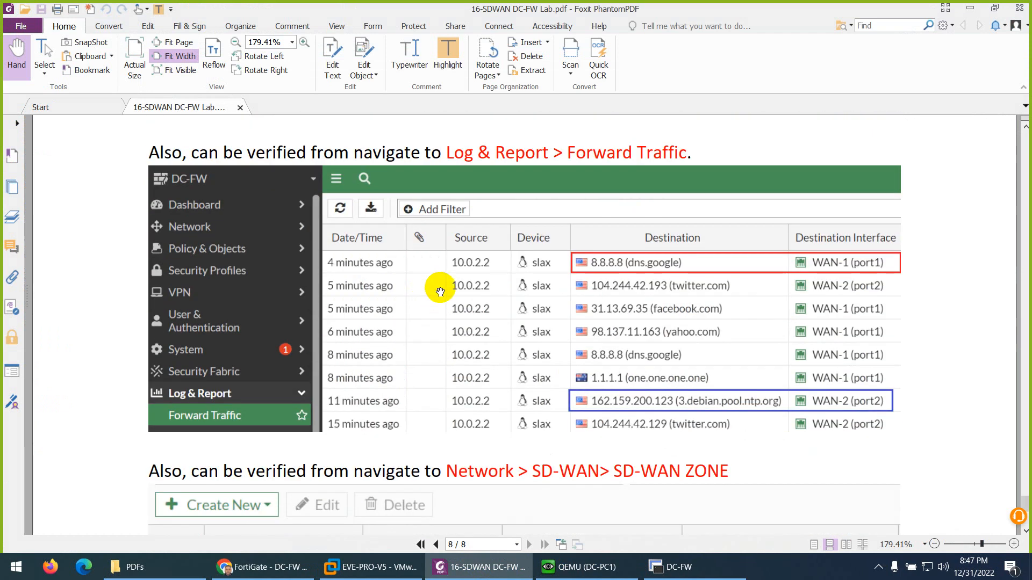
pyautogui.scroll(-5, 505, 331)
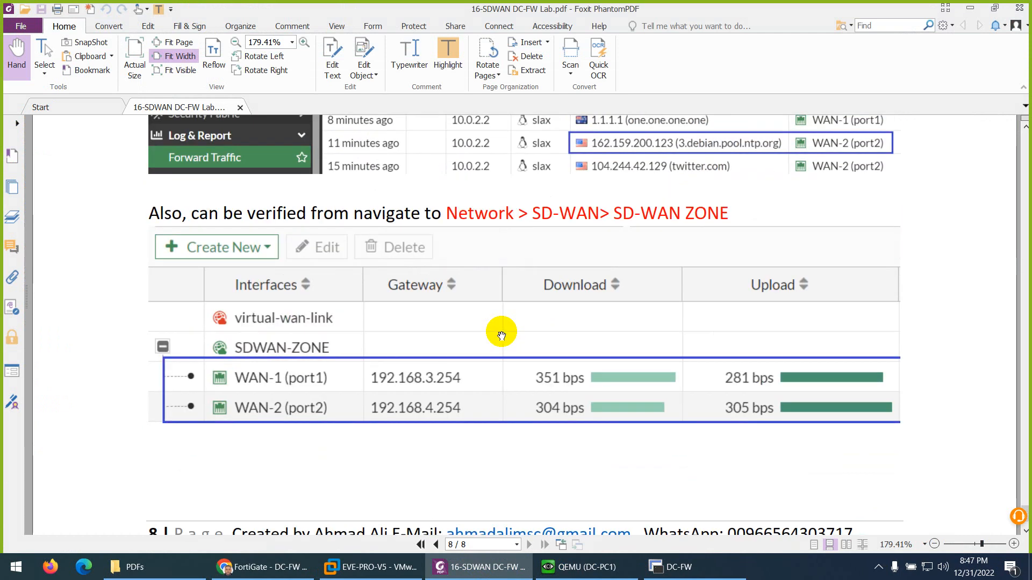
pyautogui.scroll(-2, 500, 352)
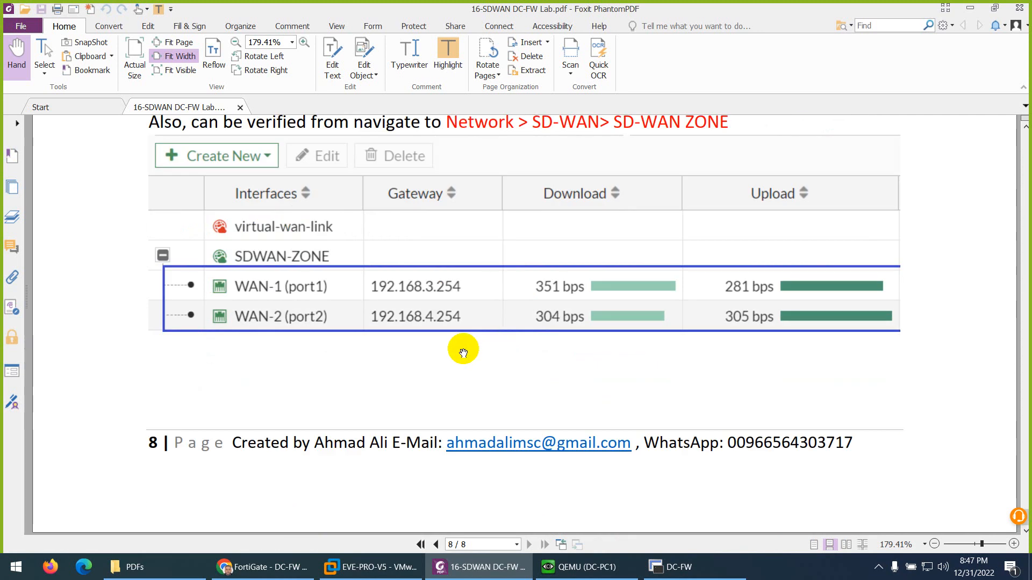
pyautogui.scroll(20, 434, 354)
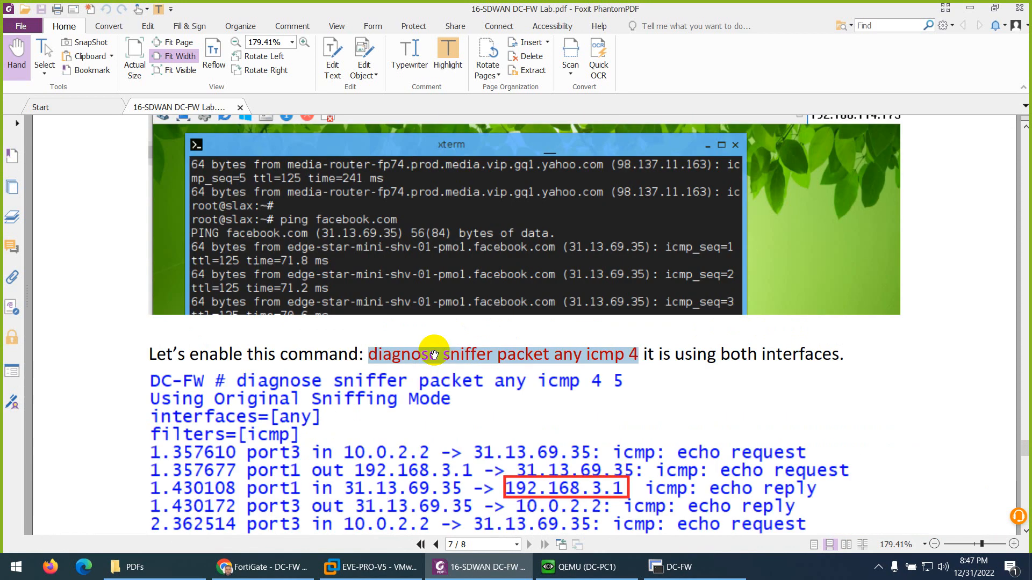
pyautogui.scroll(20, 434, 354)
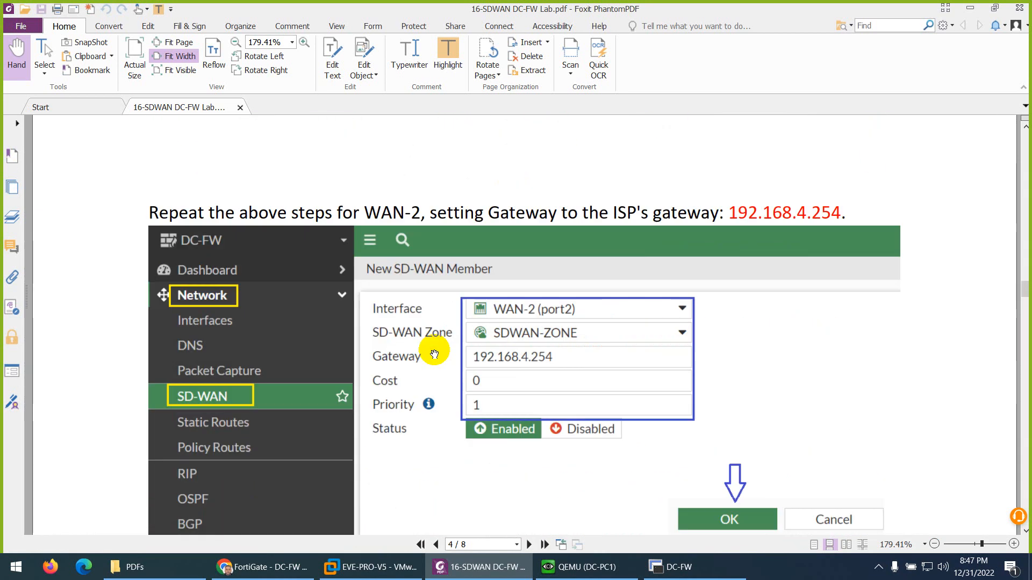
# - Return to the first page of the lab PDF and review the parameter table and network topology
pyautogui.scroll(20, 434, 354)
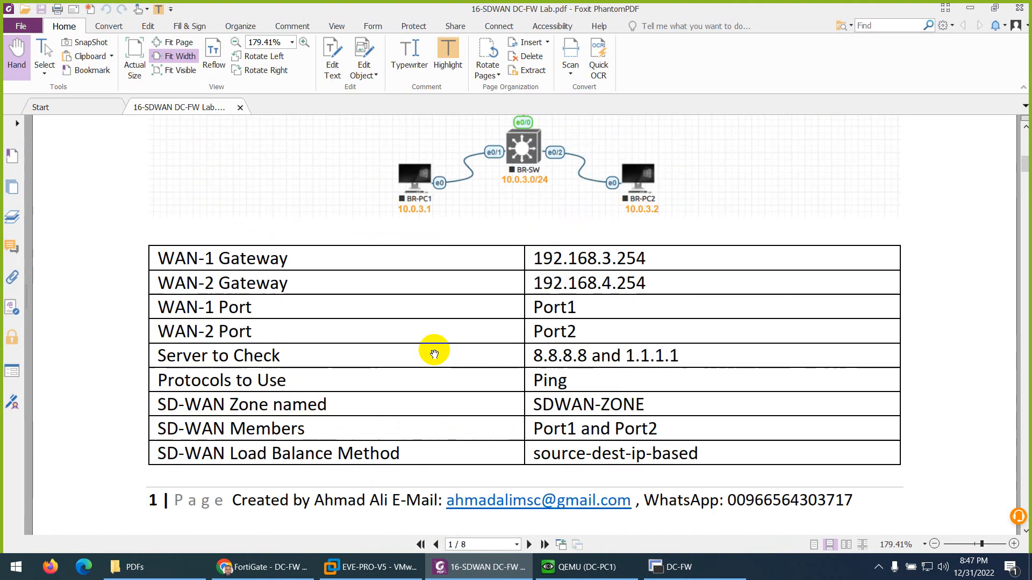
pyautogui.scroll(-5, 581, 346)
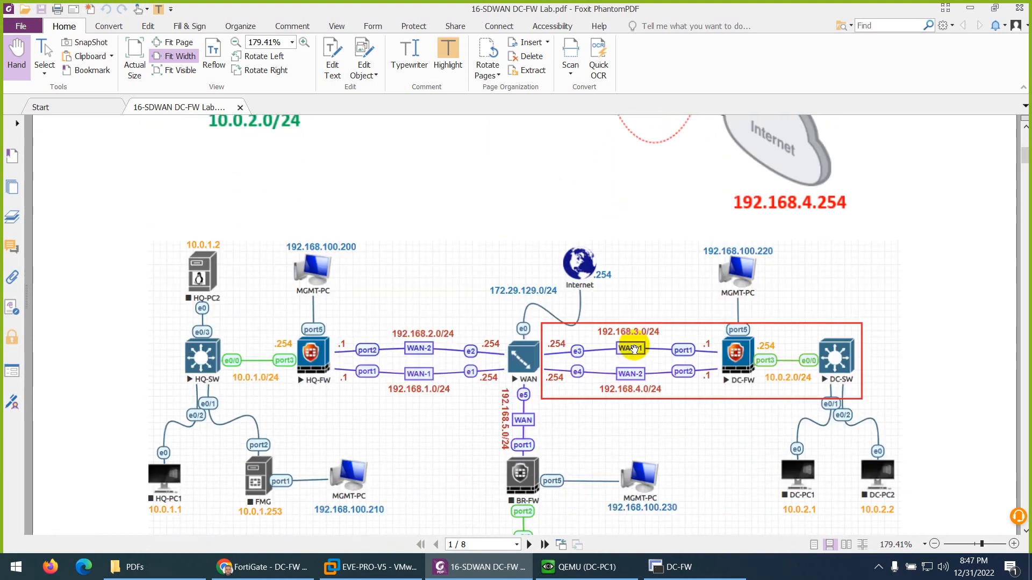
# - Switch to the DC-FW FortiGate web interface, expand SDWAN-ZONE on the SD-WAN page and check the available creation options
pyautogui.click(264, 567)
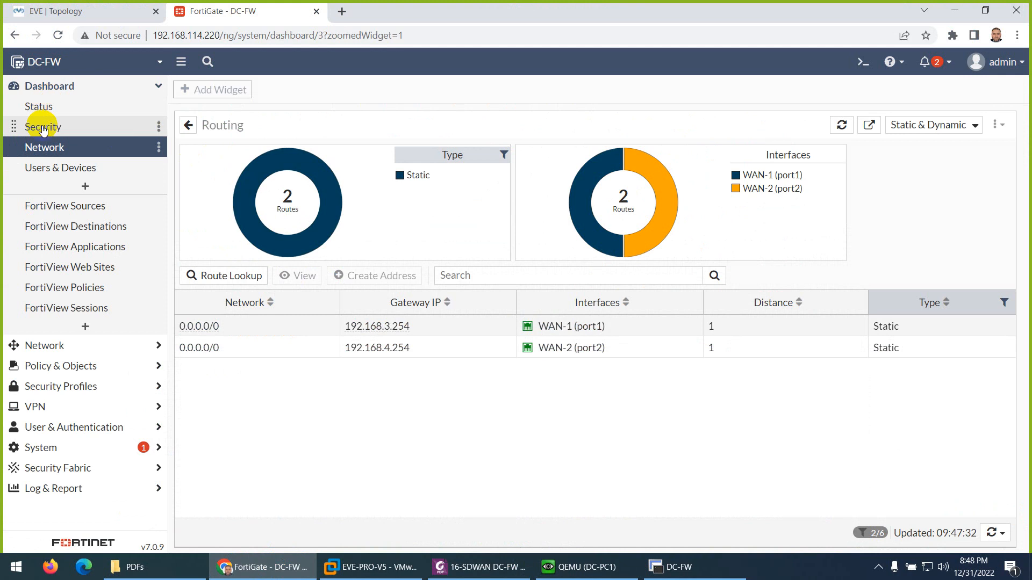
pyautogui.click(46, 363)
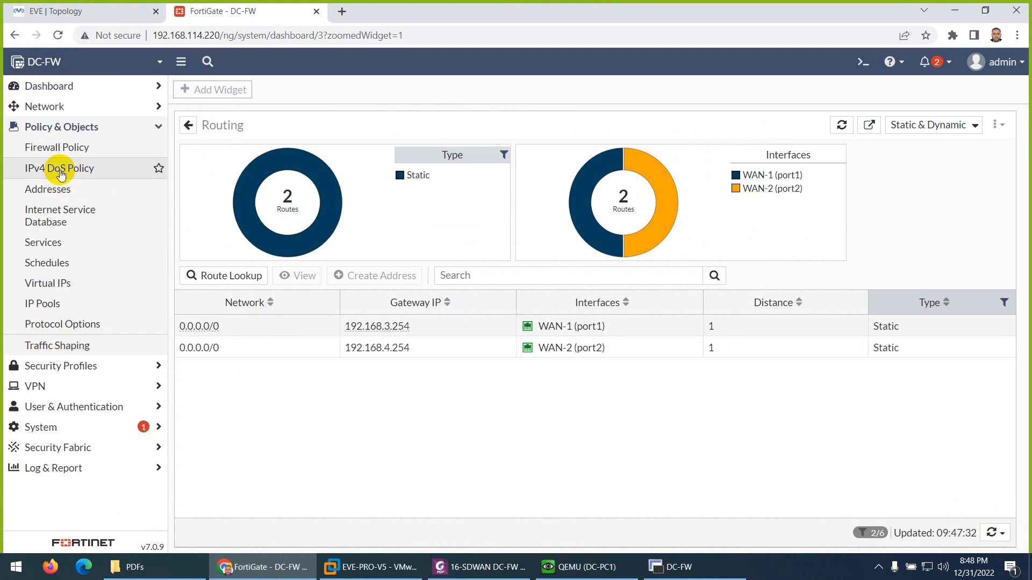
pyautogui.click(45, 107)
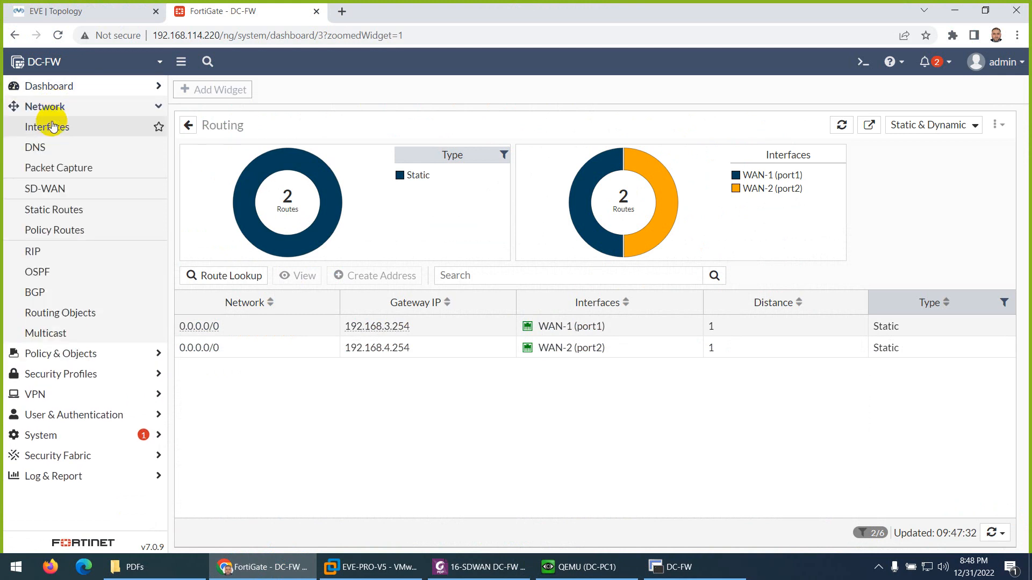
pyautogui.click(48, 188)
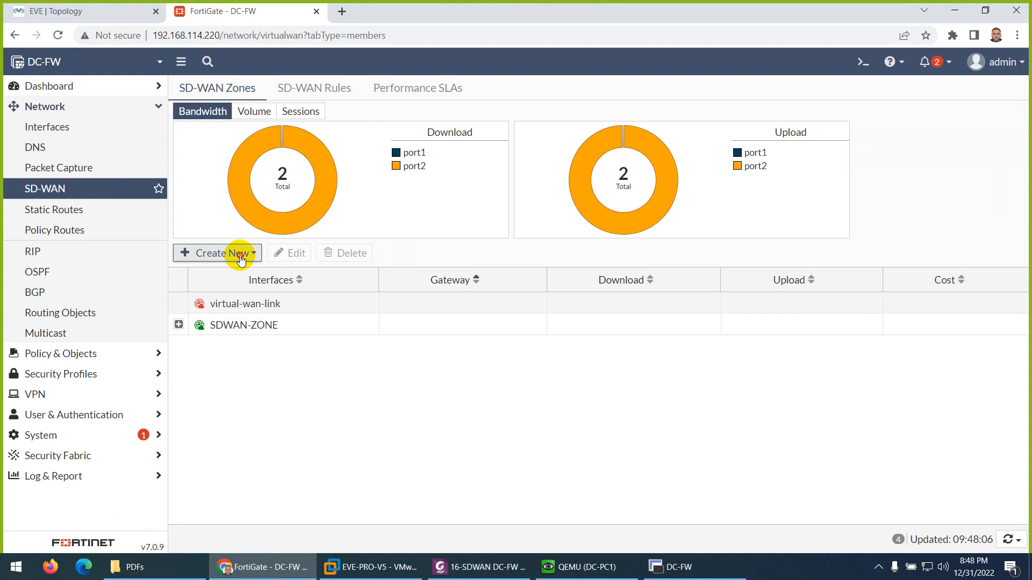
pyautogui.click(237, 253)
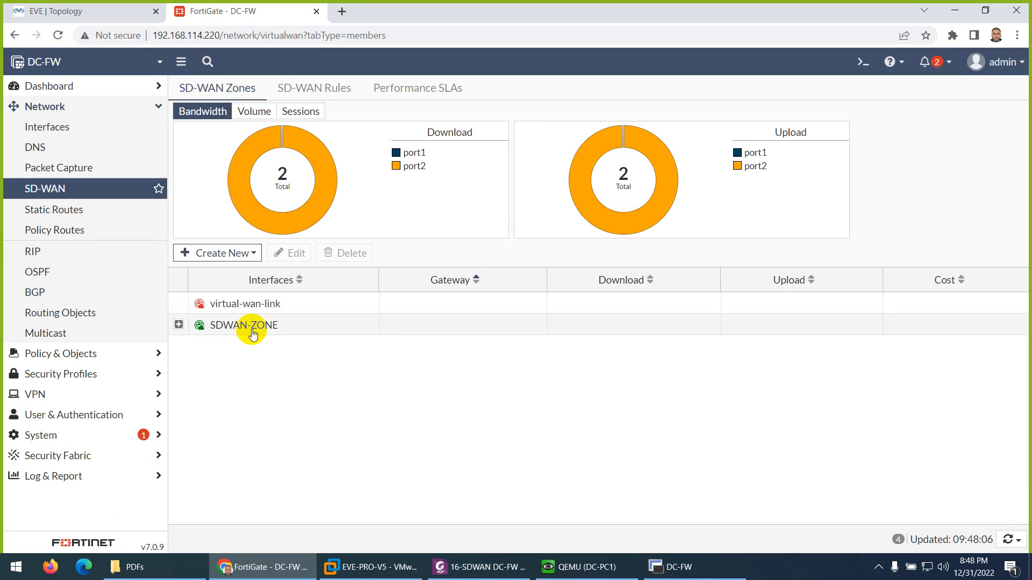
pyautogui.click(179, 324)
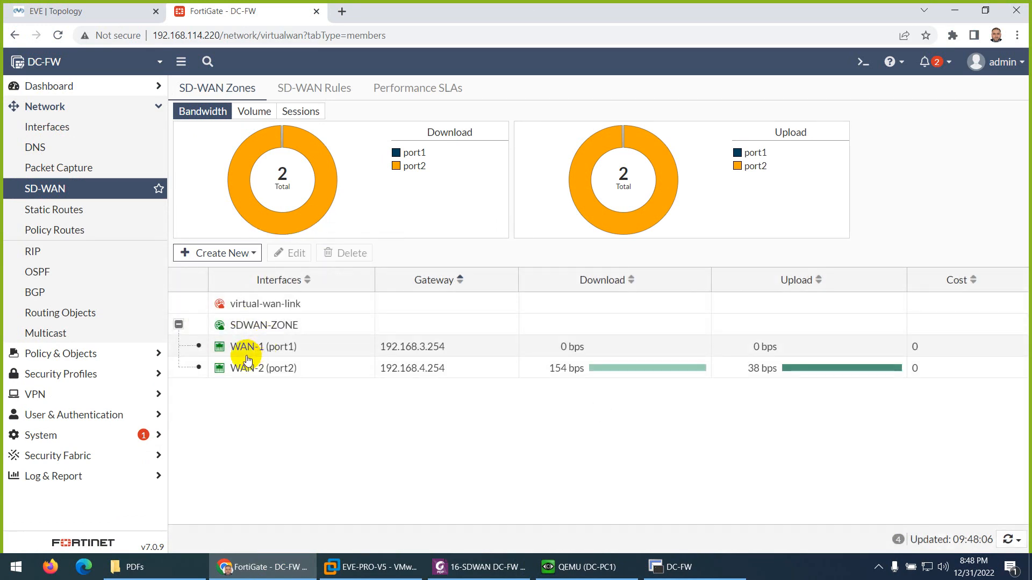
pyautogui.click(229, 253)
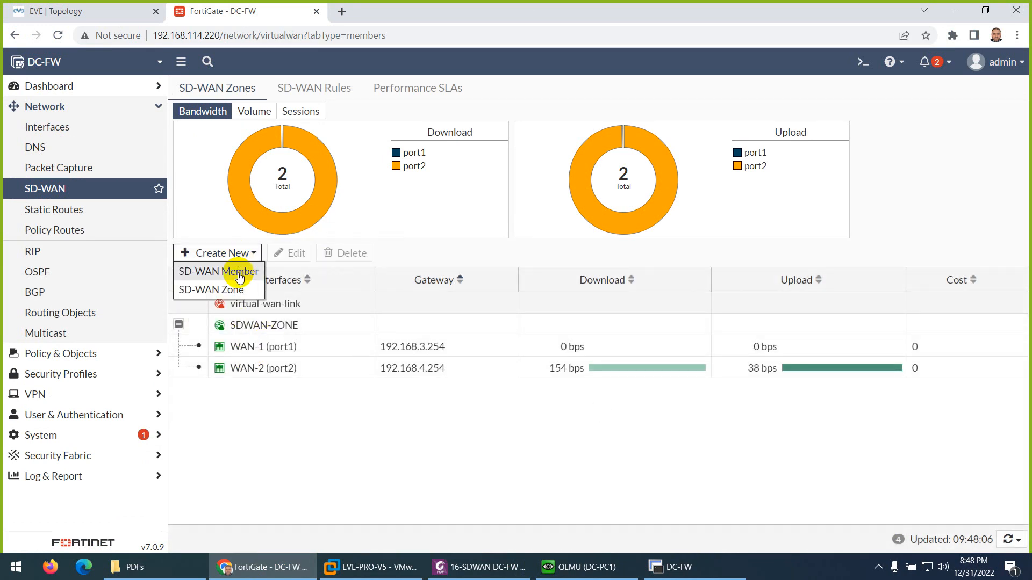
# - Review the SD-WAN rules and performance SLAs, then check the implicit sd-wan rule's load balancing algorithm without changing it
pyautogui.click(325, 97)
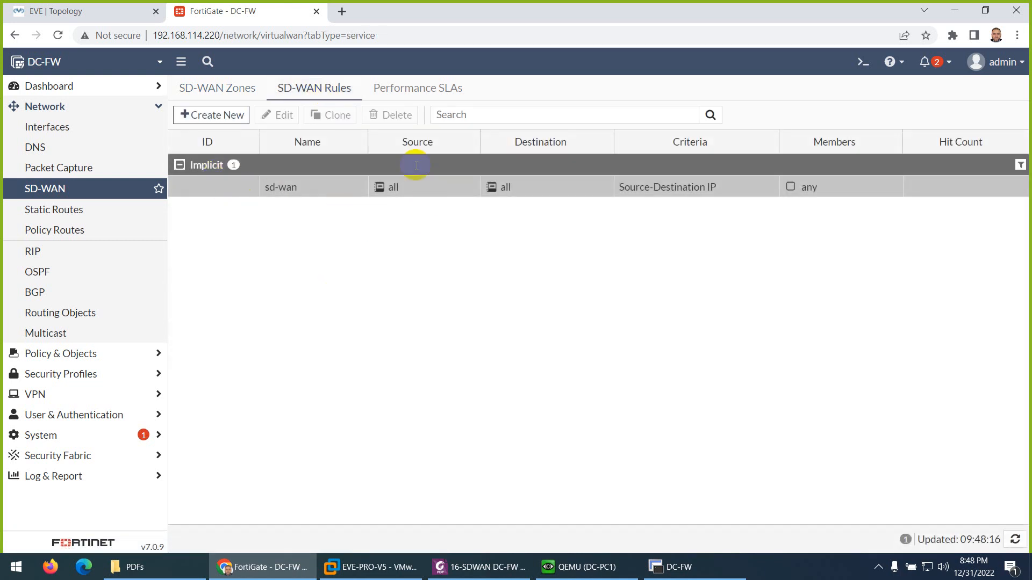
pyautogui.click(412, 91)
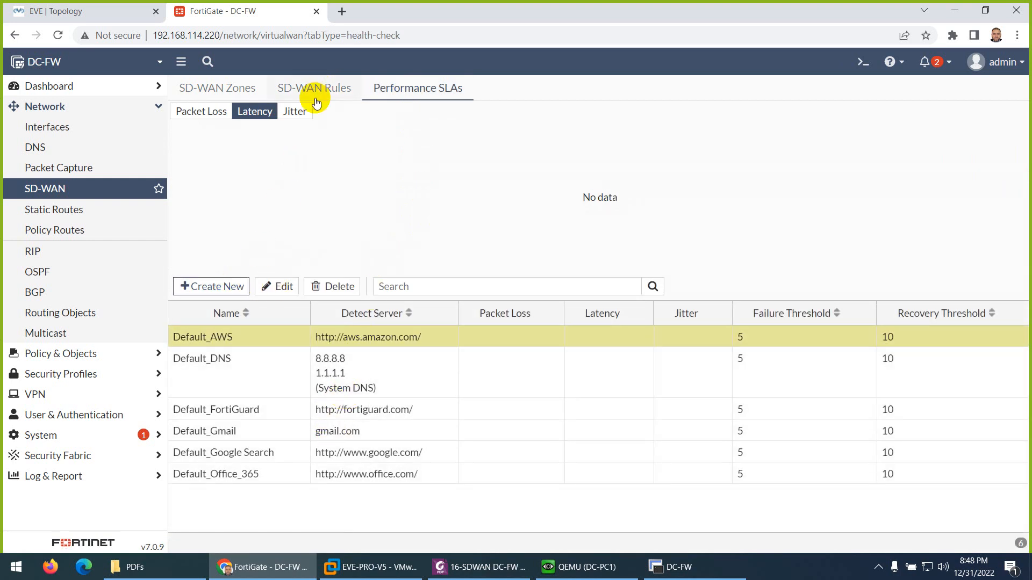
pyautogui.click(320, 92)
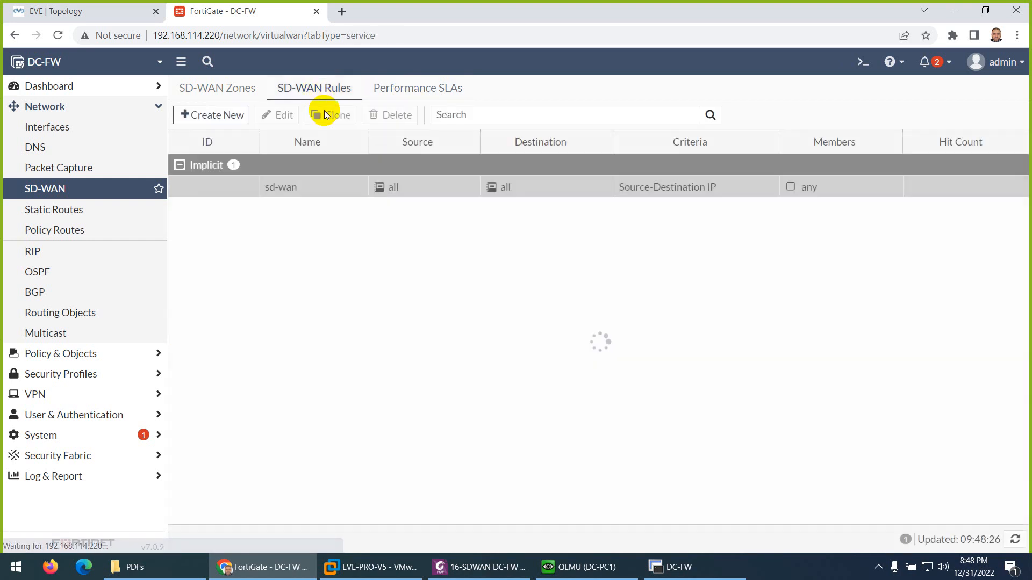
pyautogui.doubleClick(661, 190)
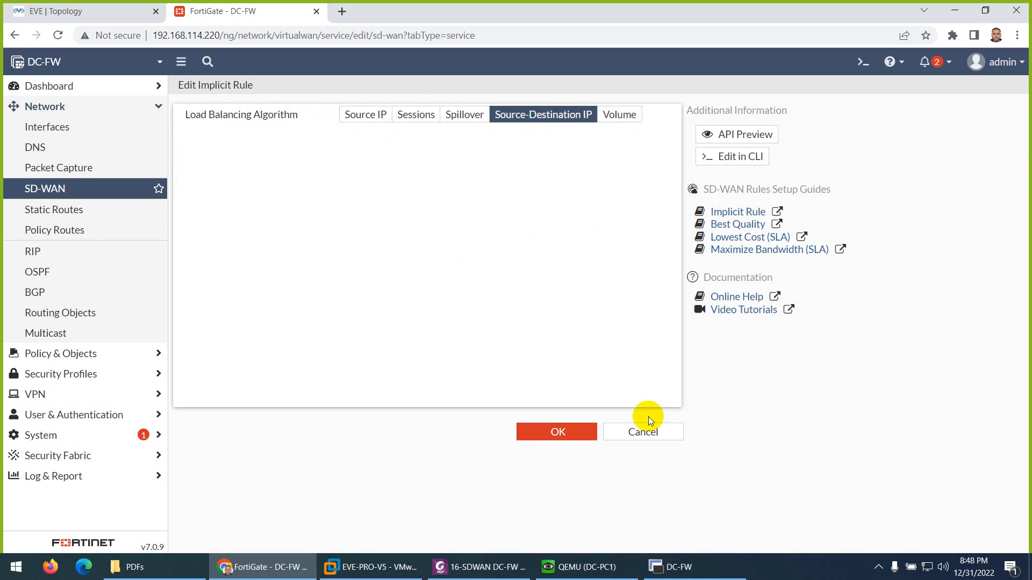
pyautogui.click(641, 431)
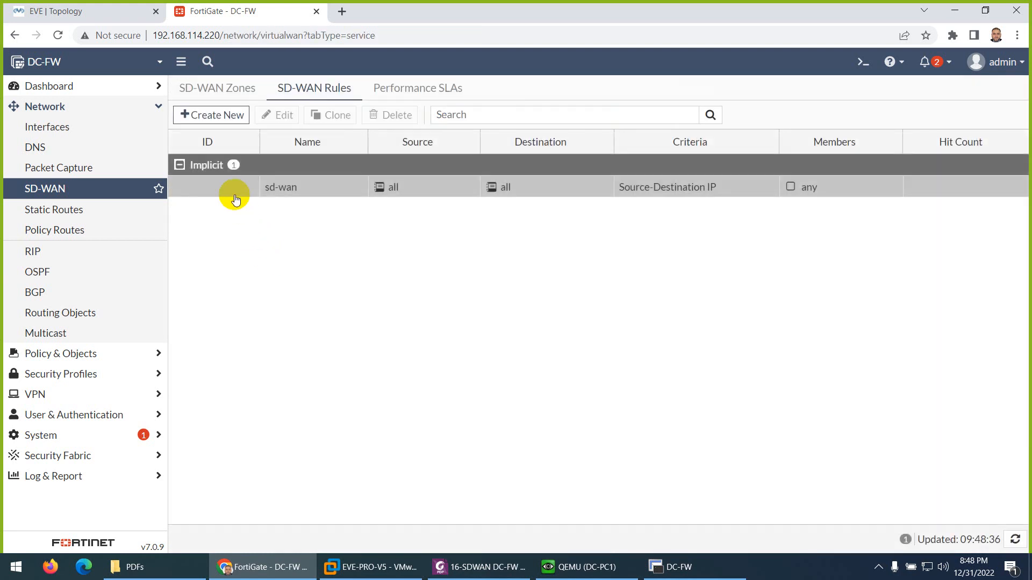
pyautogui.rightClick(235, 188)
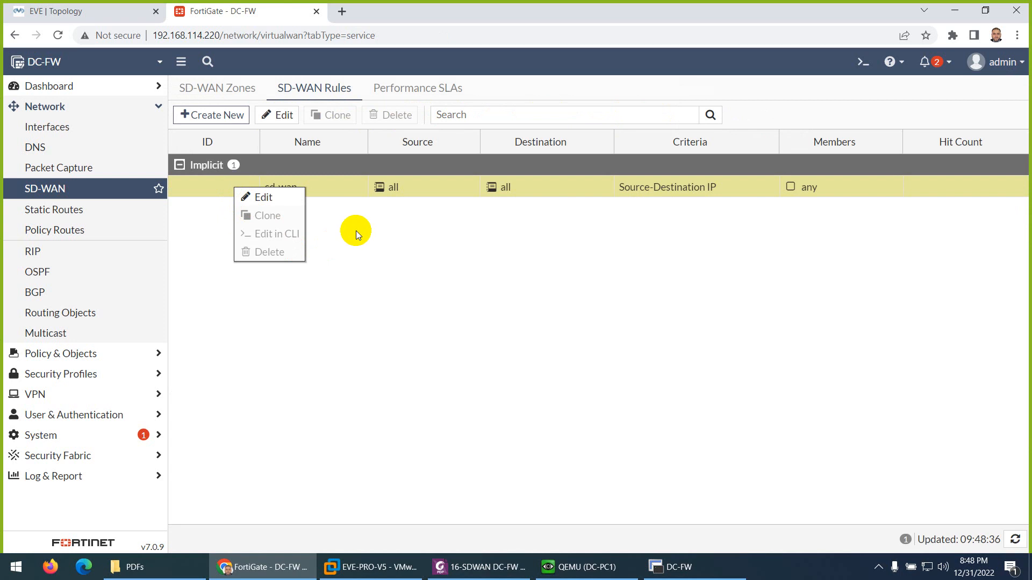
# - Open a new SD-WAN priority rule and examine its matching fields, outgoing interface strategies and Measured SLA choices
pyautogui.click(241, 116)
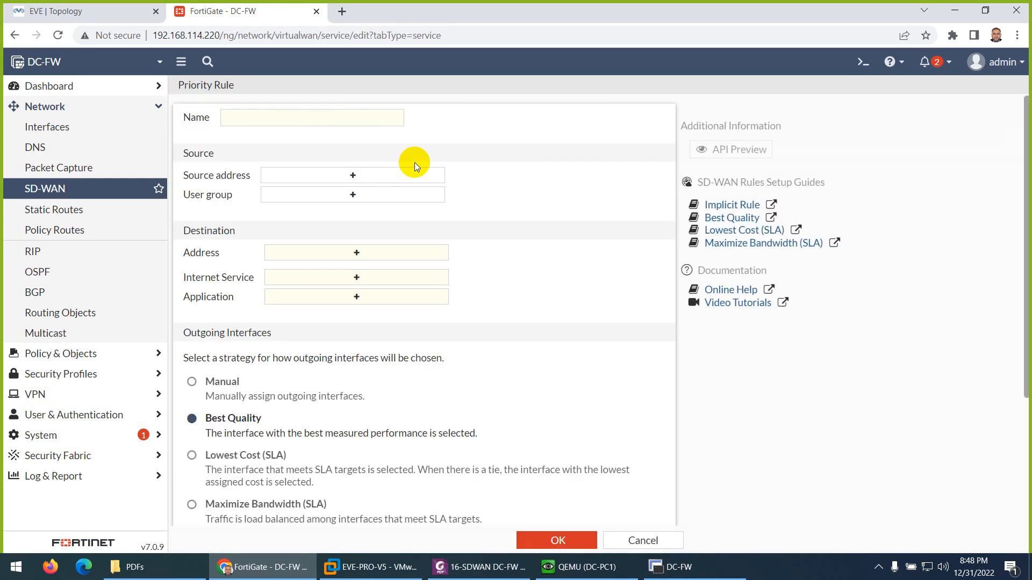
pyautogui.scroll(-1, 347, 316)
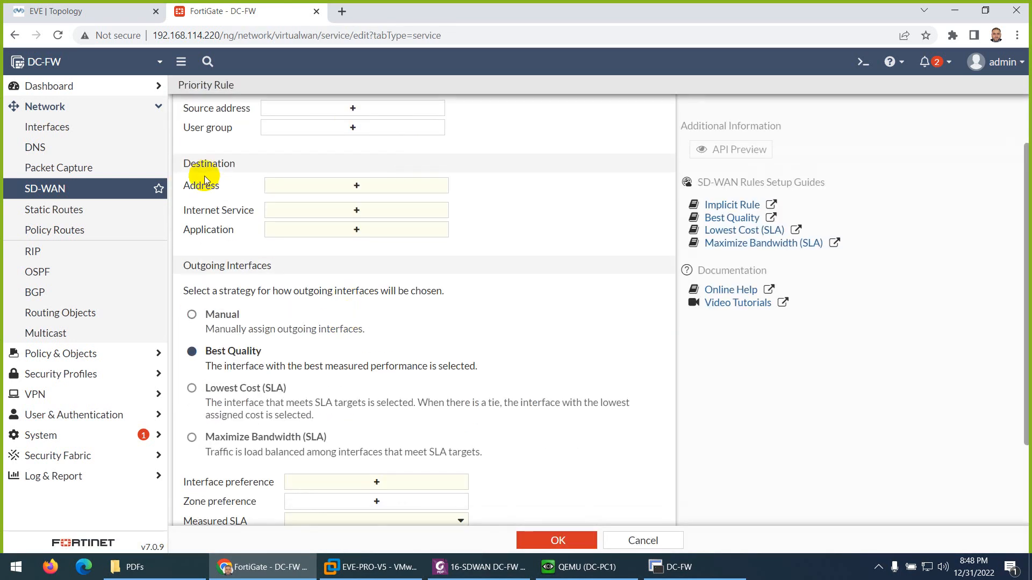
pyautogui.scroll(-2, 228, 220)
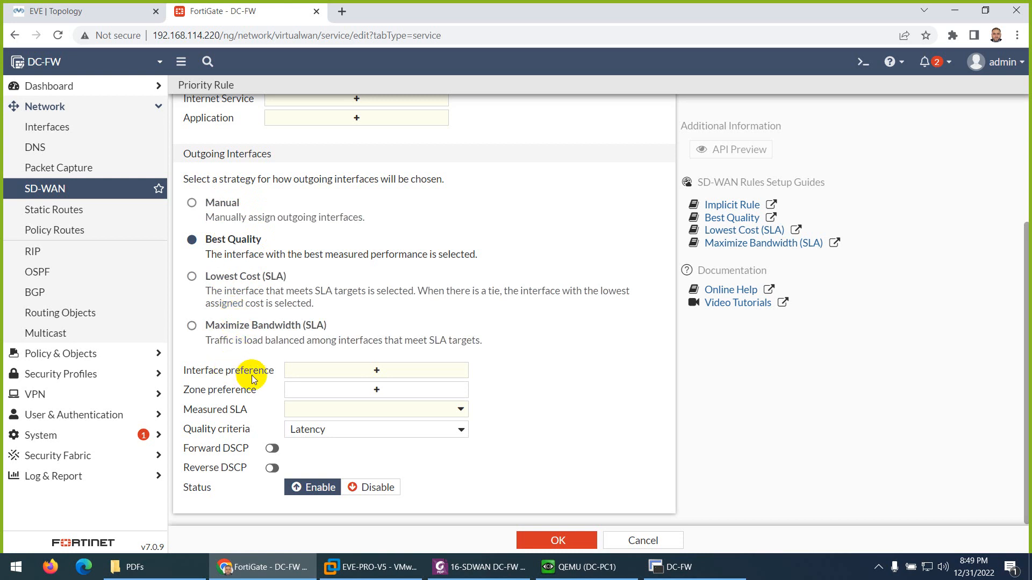
pyautogui.click(324, 409)
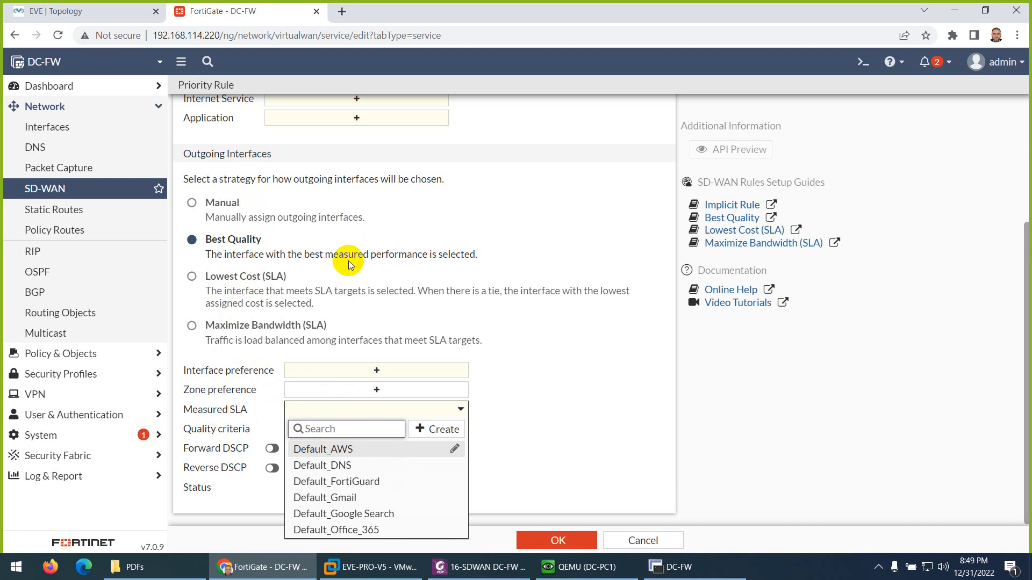
# - Leave the rule form, open a new Performance SLA and enable SLA Target to examine its latency, jitter and packet loss thresholds
pyautogui.click(124, 189)
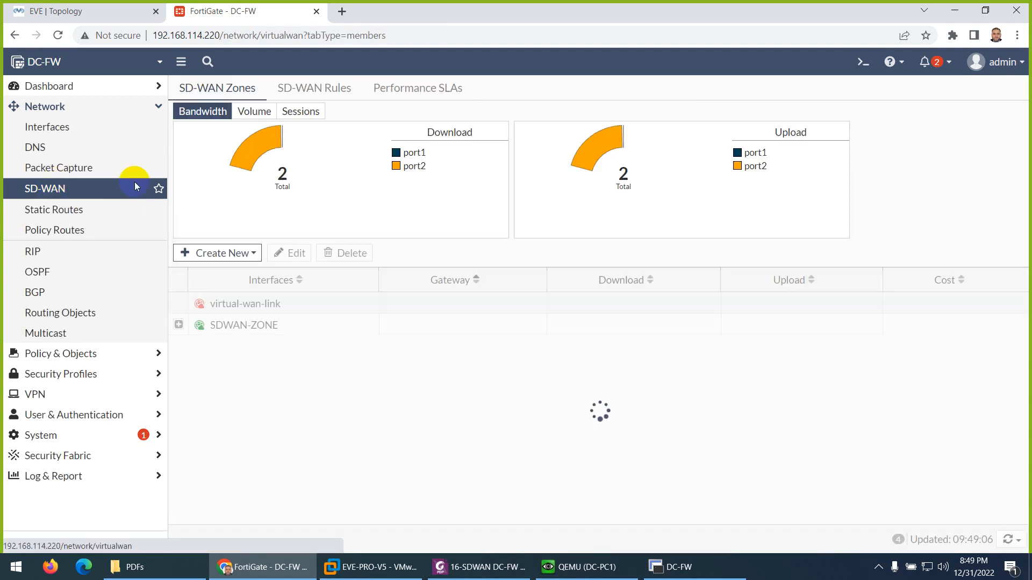
pyautogui.click(382, 95)
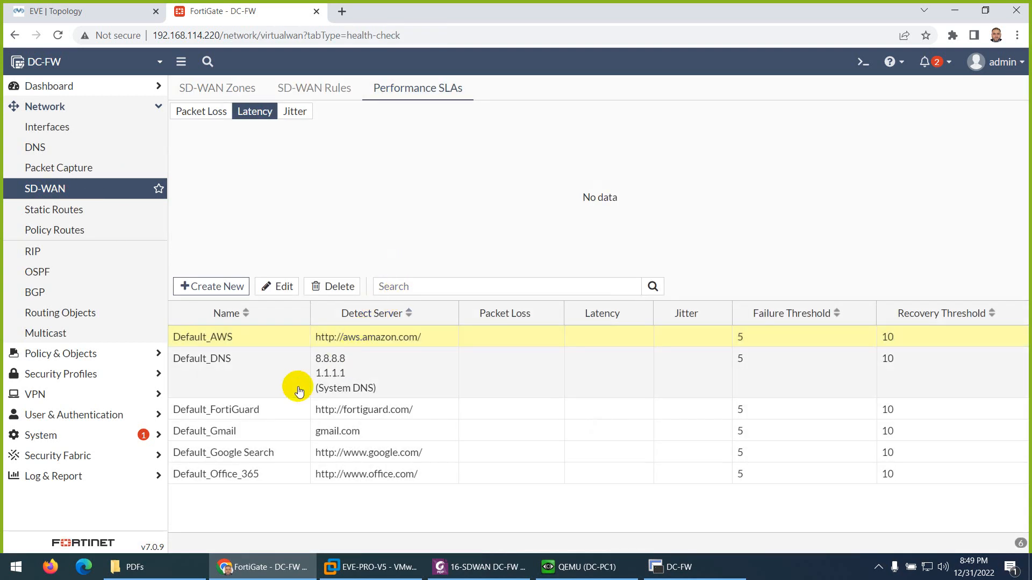
pyautogui.click(240, 383)
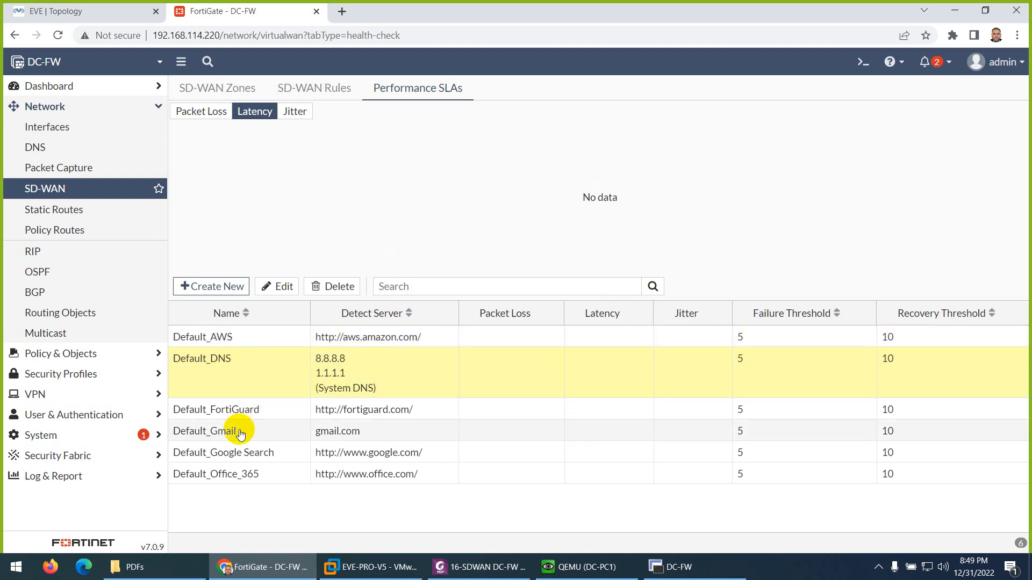
pyautogui.click(223, 289)
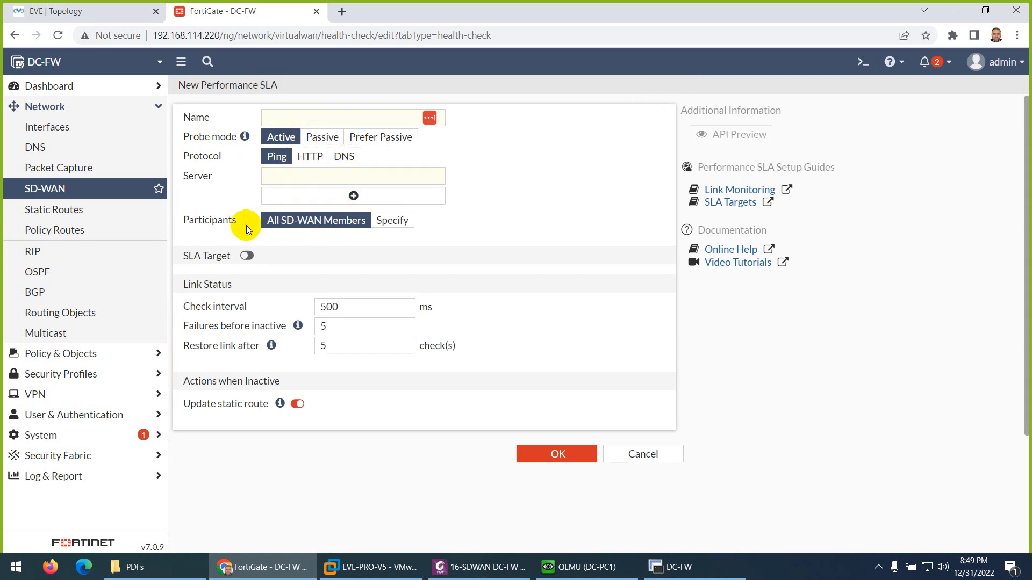
pyautogui.click(257, 261)
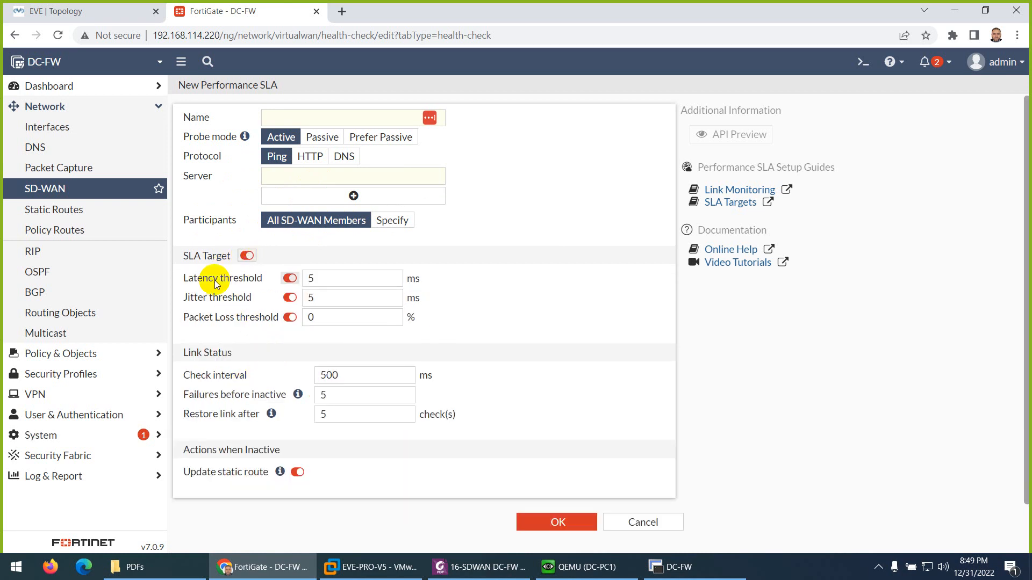
pyautogui.click(219, 297)
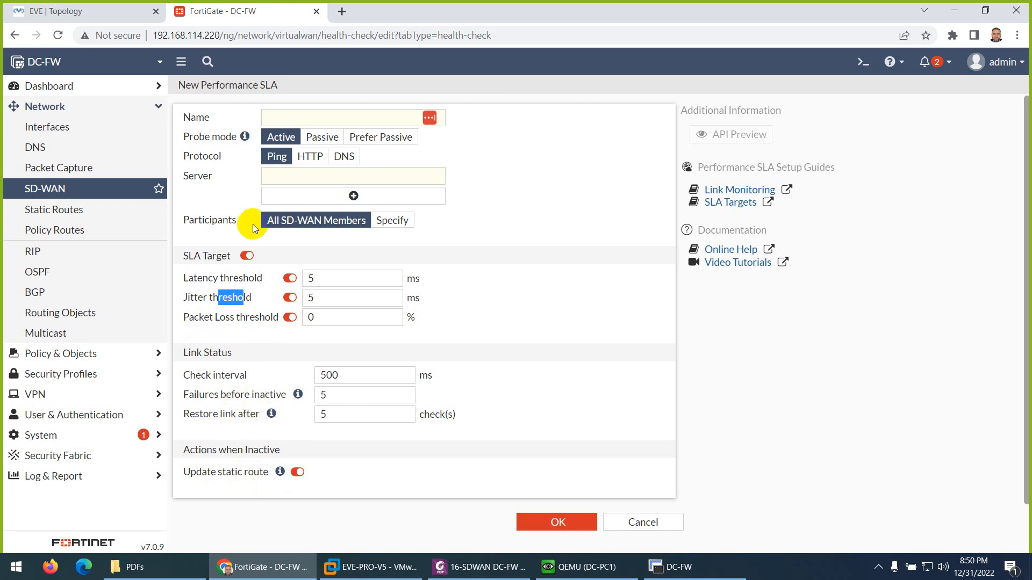
# - Abandon the Performance SLA form and reopen a new SD-WAN rule to review its outgoing interface and status options
pyautogui.click(93, 189)
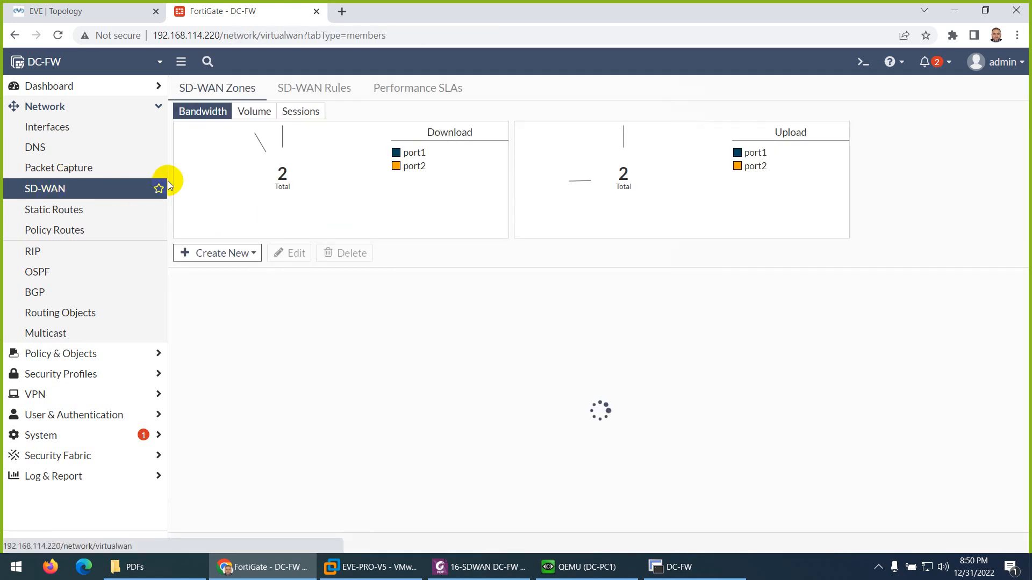
pyautogui.click(333, 88)
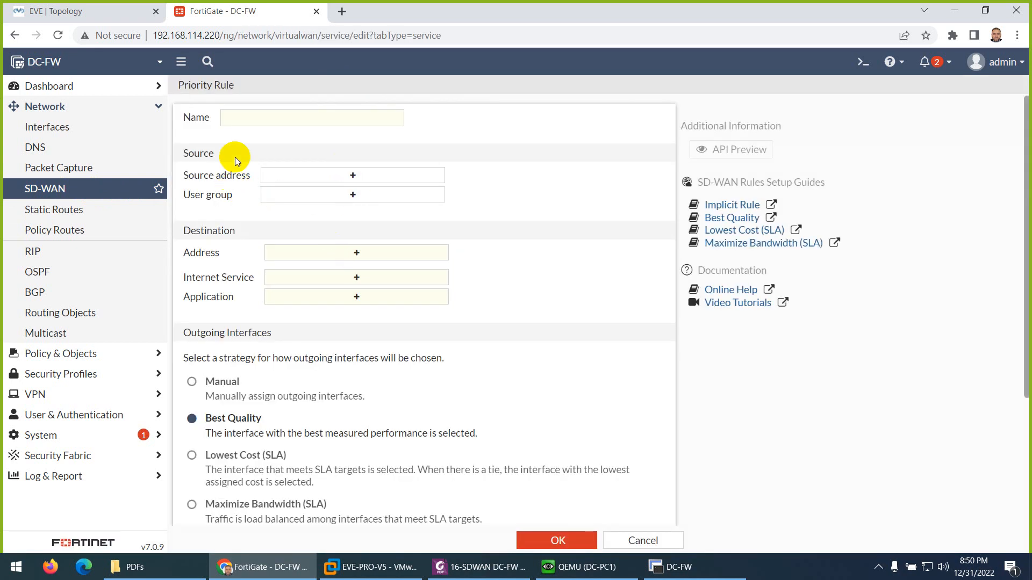
pyautogui.scroll(-3, 240, 168)
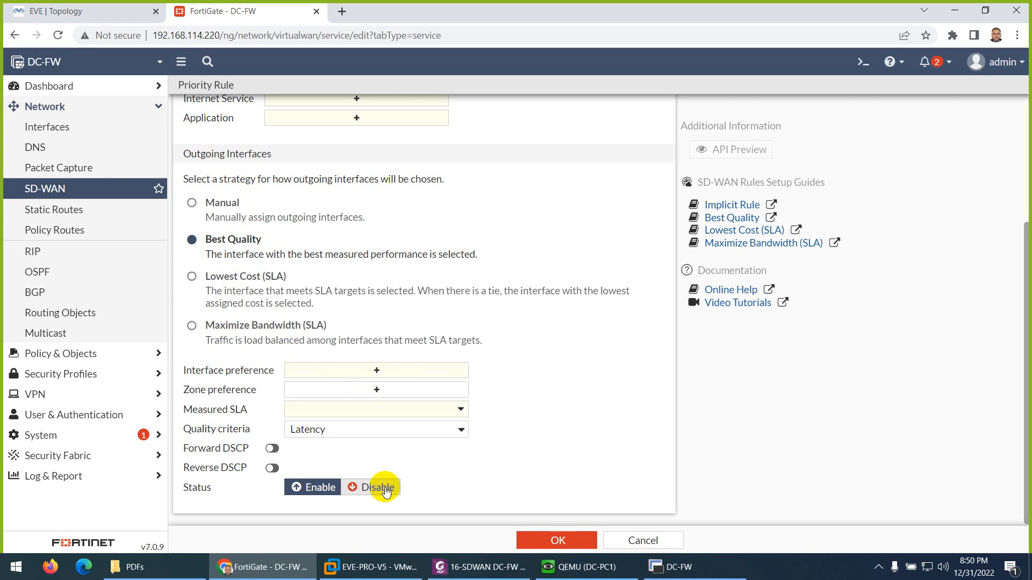
# - Switch back to the SDWAN DC-FW lab PDF and review the WAN topology diagrams on its first page
pyautogui.click(480, 567)
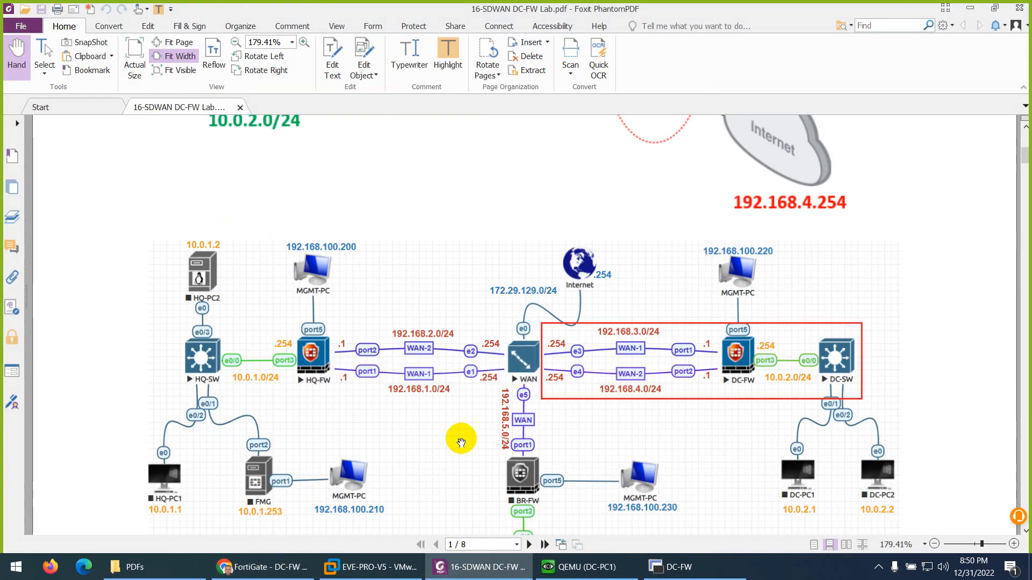
pyautogui.scroll(3, 464, 441)
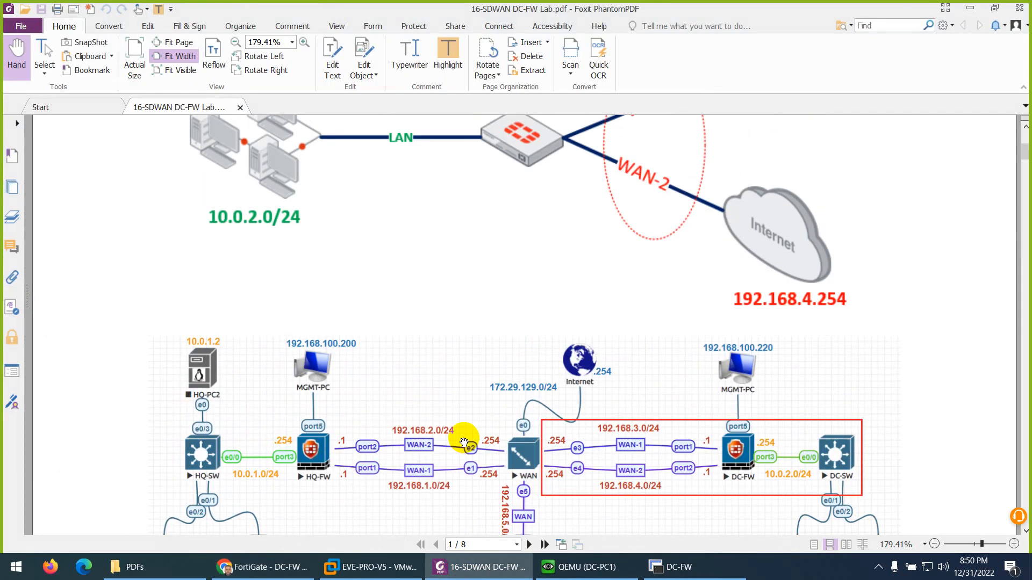